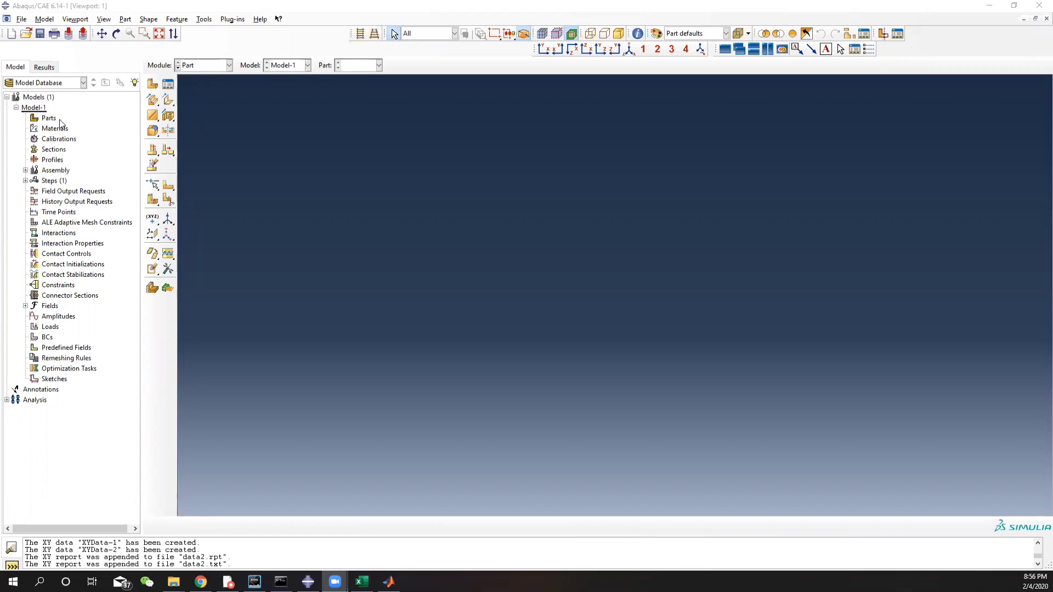
- Create an axisymmetric deformable shell part named One_layer with an approximate size of 200 and open its sketch
left_click(56, 119)
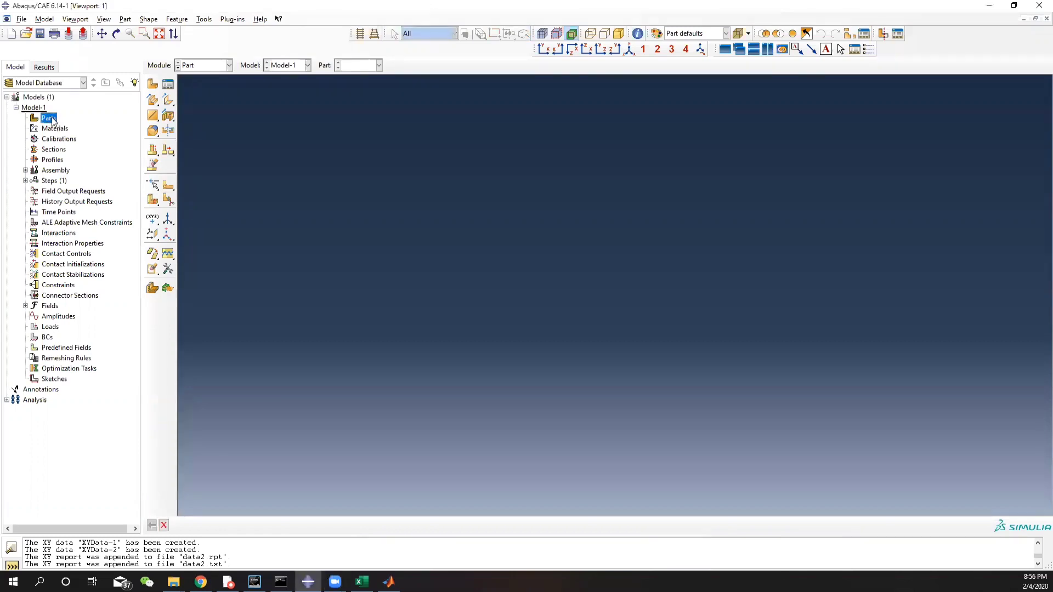
right_click(52, 121)
left_click(94, 136)
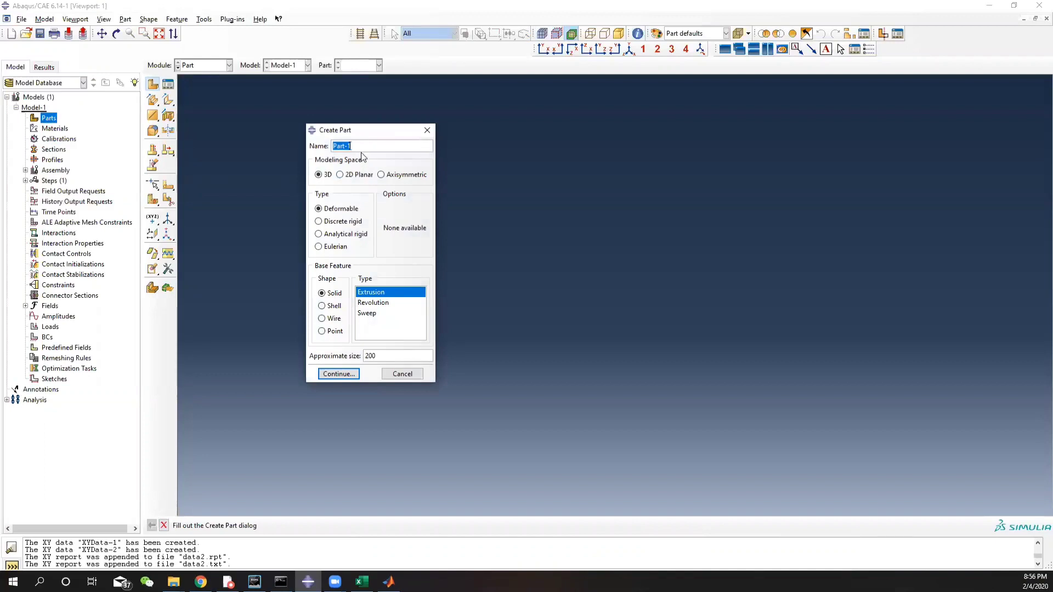
key("BackSpace")
type("One_layer")
left_click(387, 177)
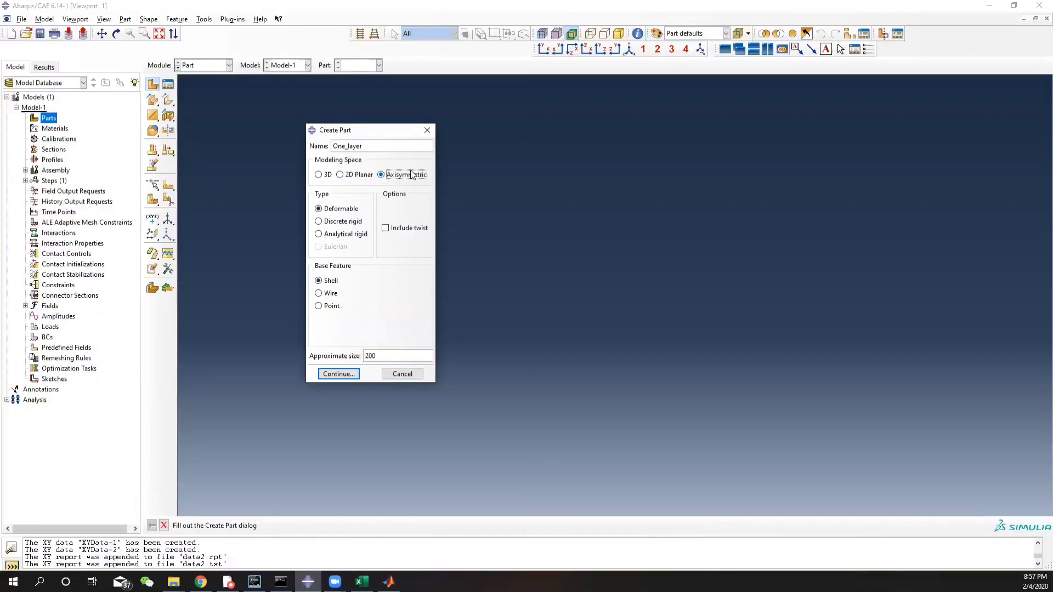
left_click(352, 376)
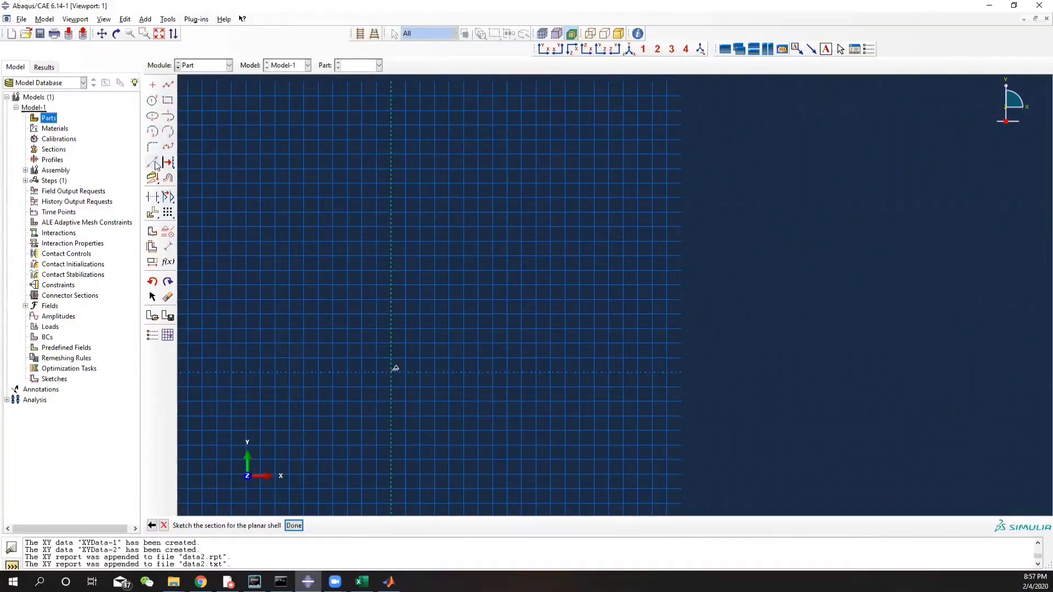
- Place an isolated sketch point at coordinates 50,0
left_click(153, 83)
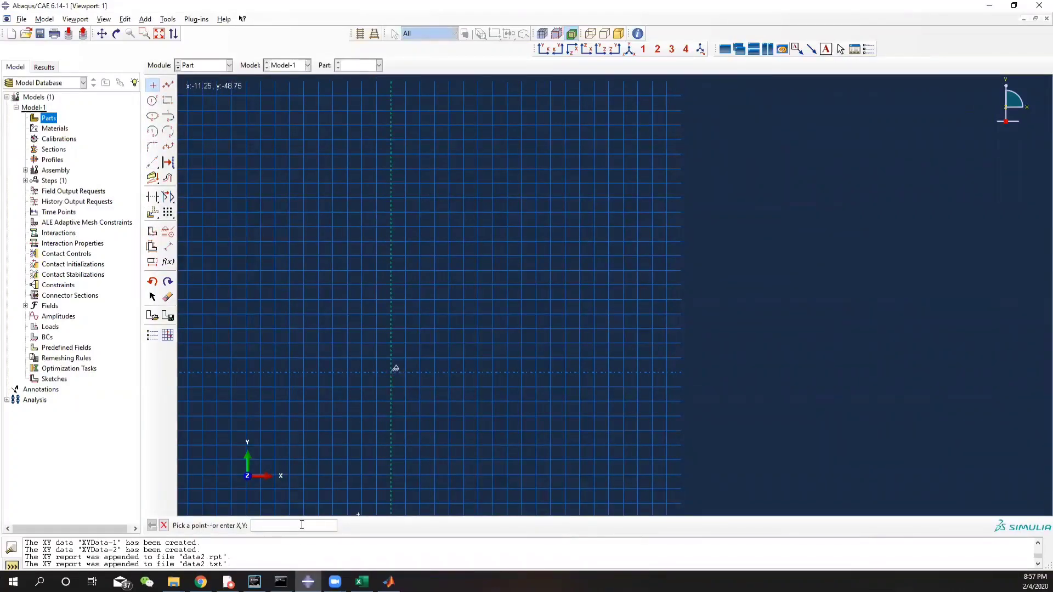
type("50,0")
key("Return")
- Pattern the point at 50,0 linearly, with 1 instance in direction 1 and 7 in direction 2 at spacing 20
left_click(168, 212)
left_click_drag(523, 346, 577, 404)
left_click(266, 525)
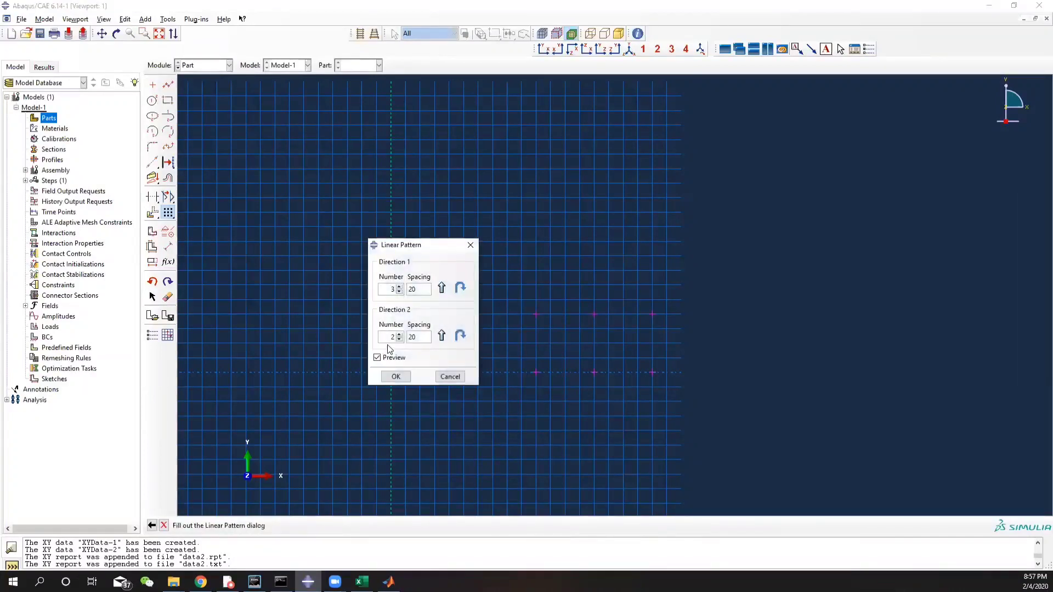
double_click(392, 289)
type("1")
double_click(392, 337)
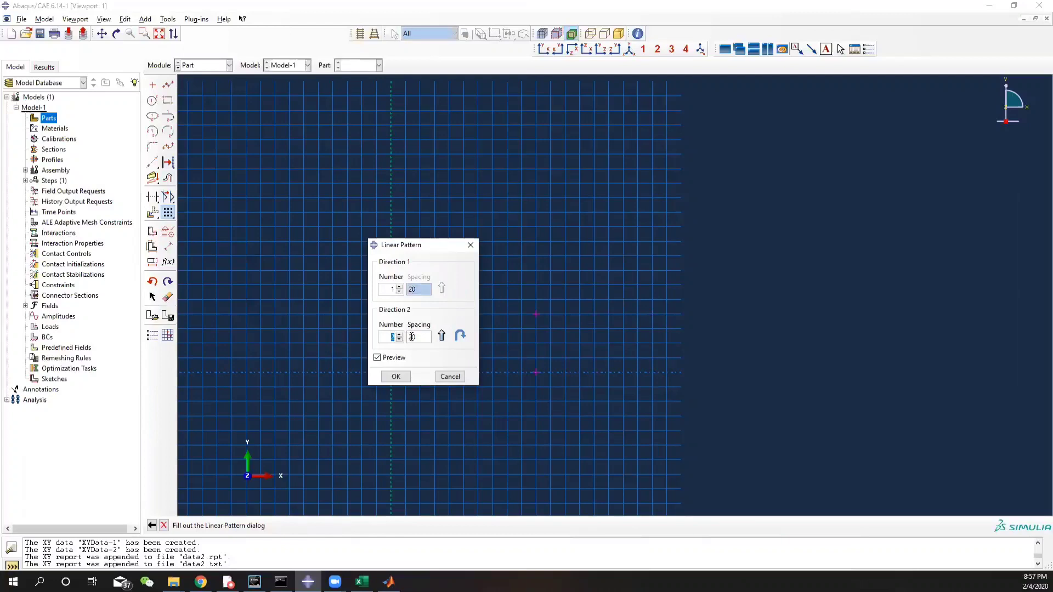
type("6")
left_click(396, 376)
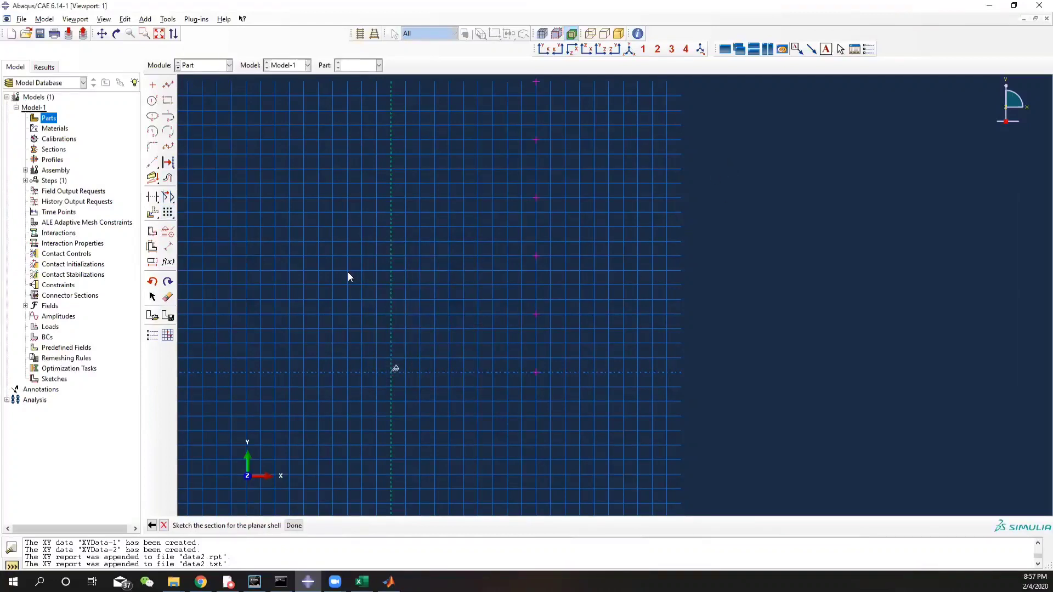
left_click(154, 86)
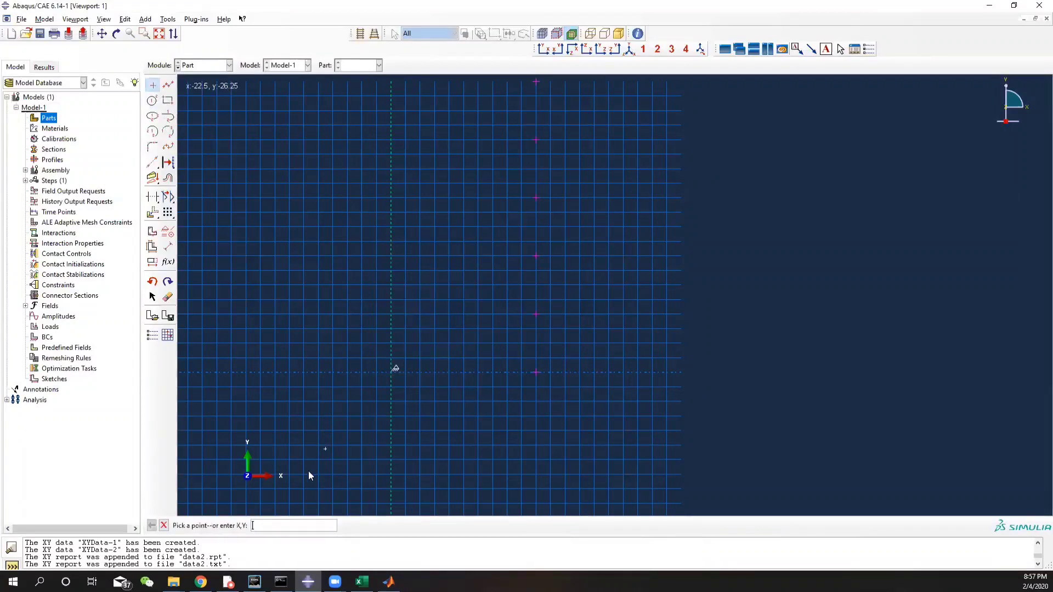
type("100,10")
key("Return")
left_click(153, 282)
- Place a sketch point at 100,30 and pattern it vertically into 4 instances at spacing 20
left_click(154, 85)
type("100,30")
key("Return")
left_click(168, 212)
left_click(681, 284)
left_click(267, 525)
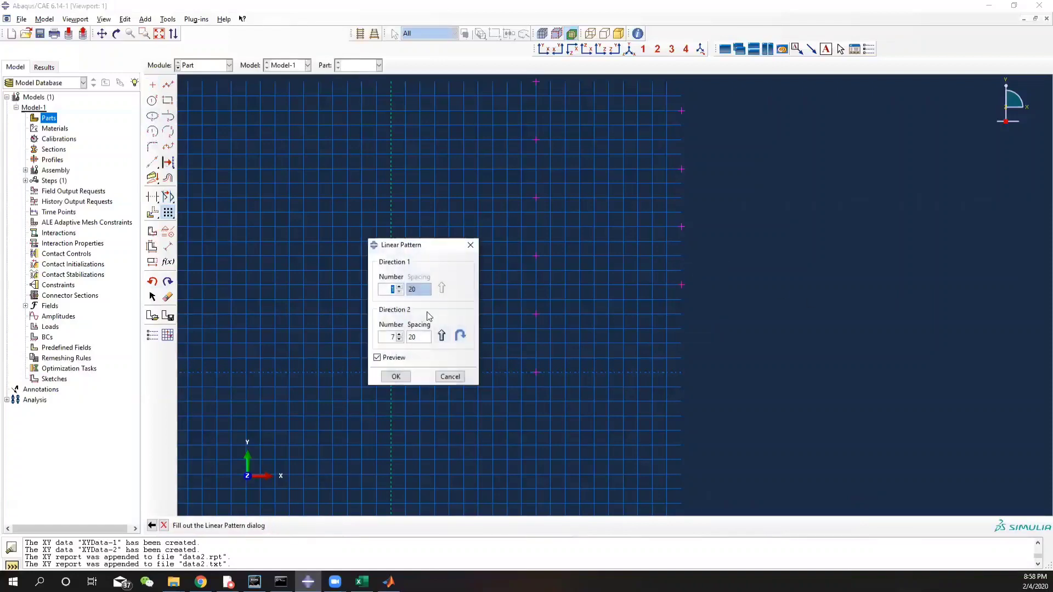
double_click(392, 337)
left_click(393, 377)
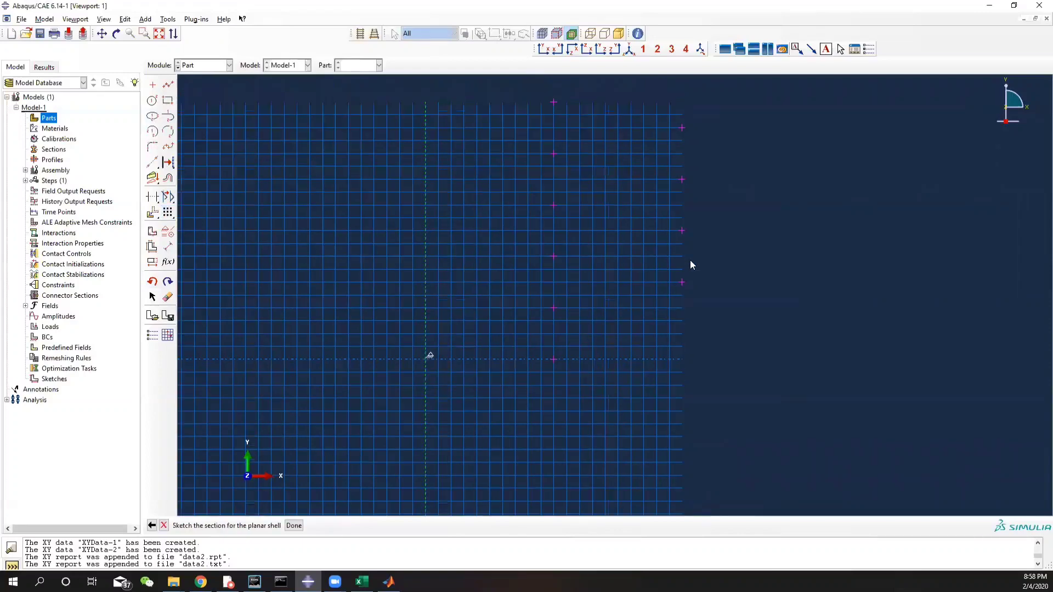
- Draw connected lines from 50,0 up to 50,20, zigzagging between the two point columns, and ending with a vertical segment to 50,120
scroll(646, 177, "down", 5)
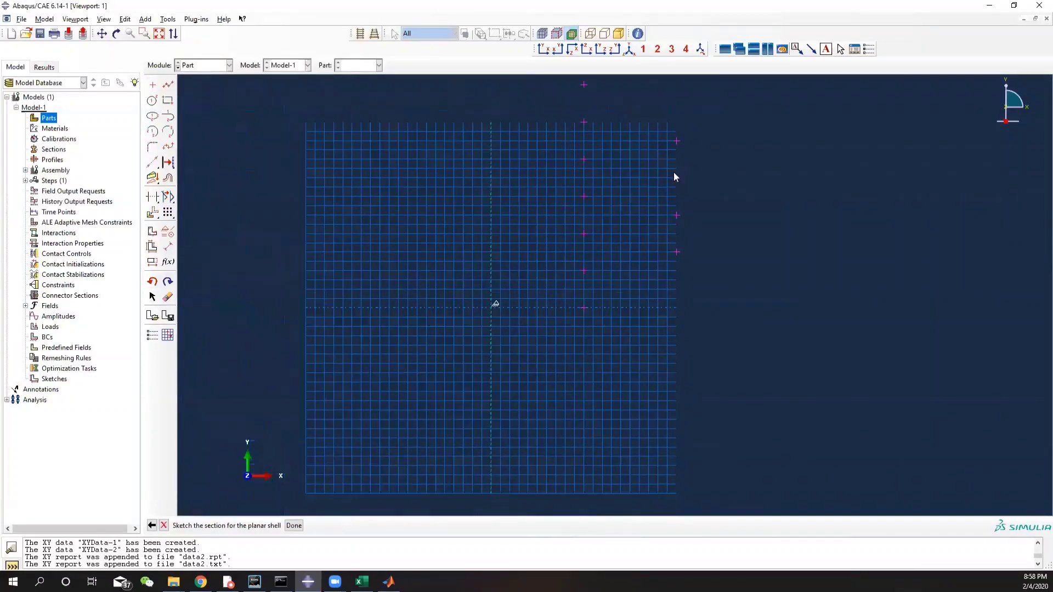
middle_click_drag(689, 183, 636, 240, "ctrl+alt")
left_click(169, 84)
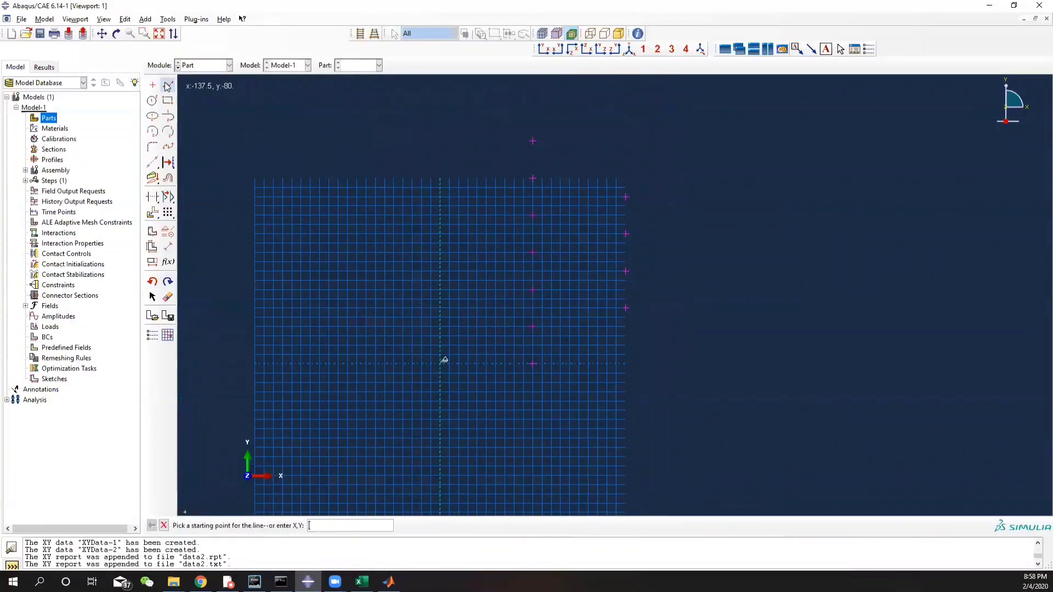
left_click(535, 362)
left_click(535, 325)
left_click(626, 306)
left_click(535, 288)
left_click(626, 268)
left_click(534, 251)
left_click(626, 233)
left_click(534, 215)
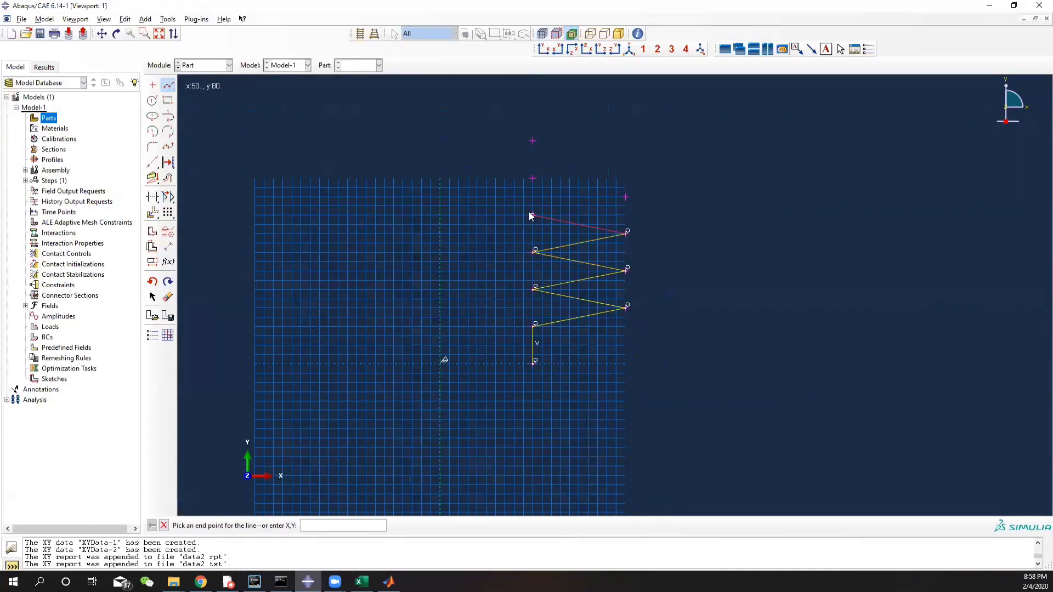
left_click(627, 197)
left_click(535, 176)
left_click(533, 139)
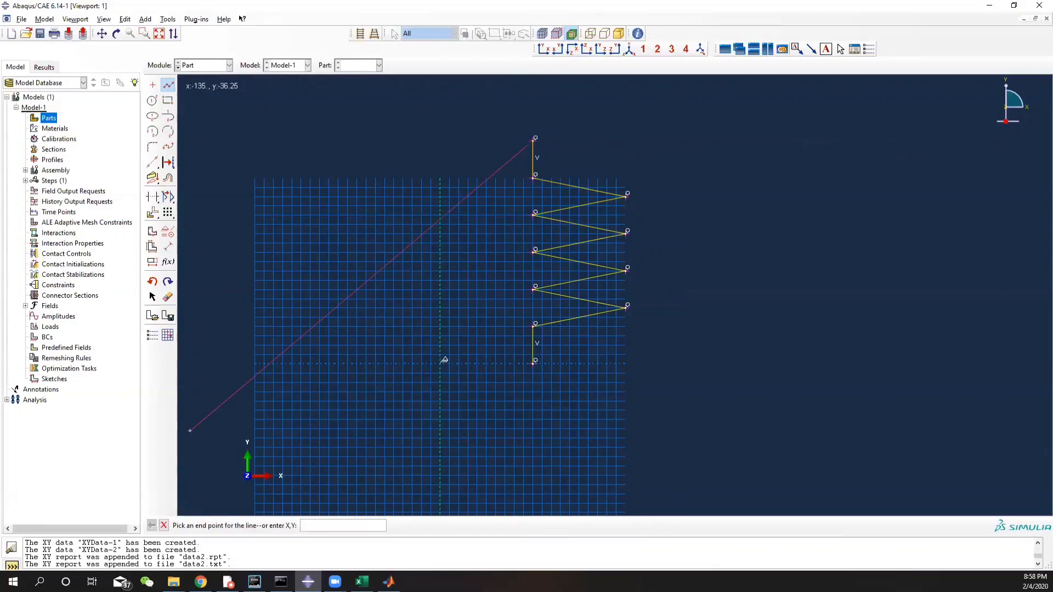
left_click(151, 526)
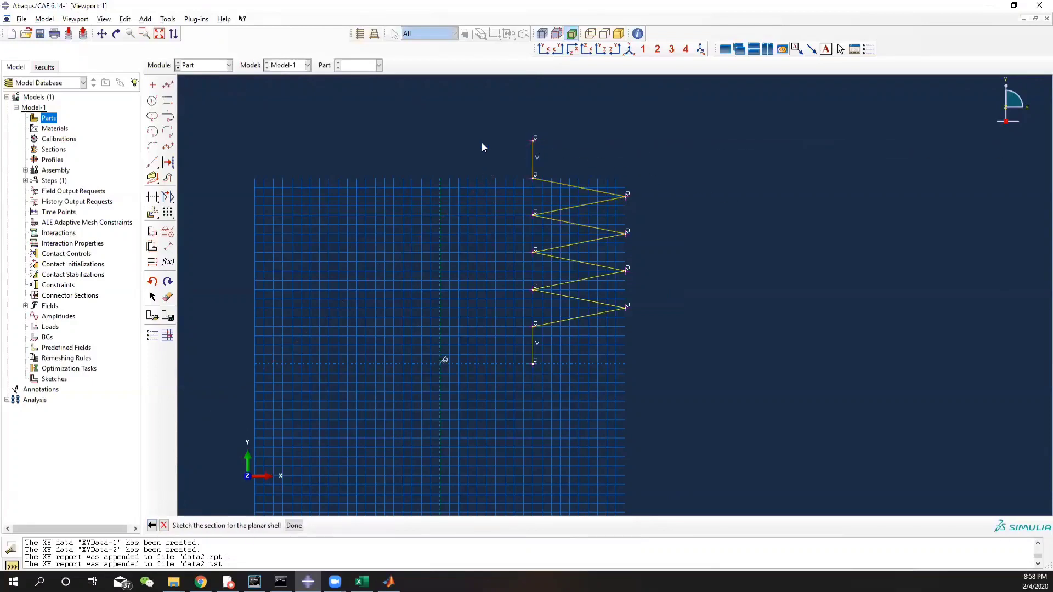
- Fillet every corner of the zigzag profile with radius 3, including where it meets the two vertical end segments
left_click(154, 148)
type("3")
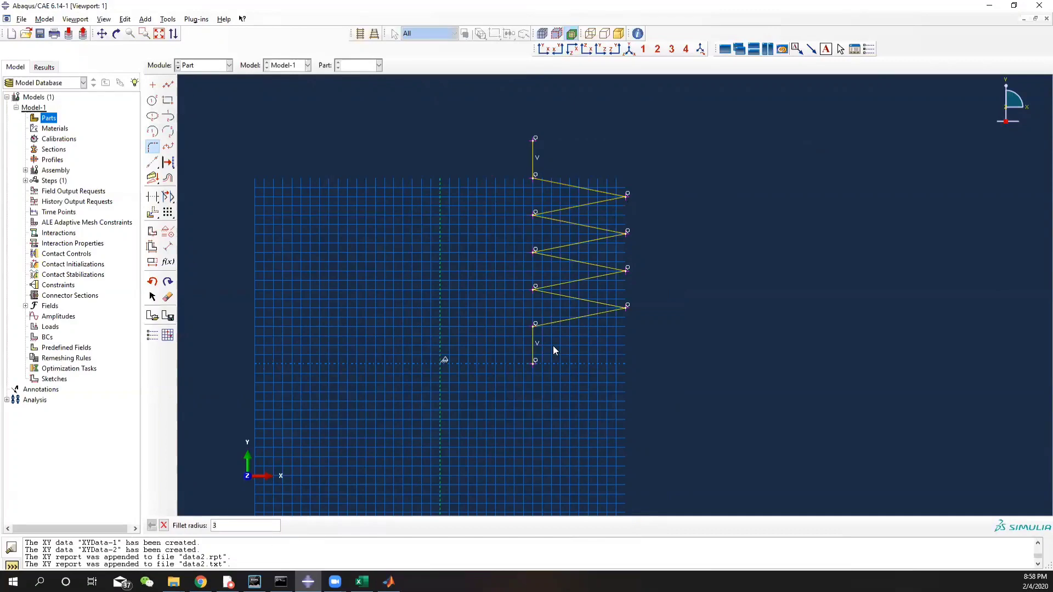
key("Return")
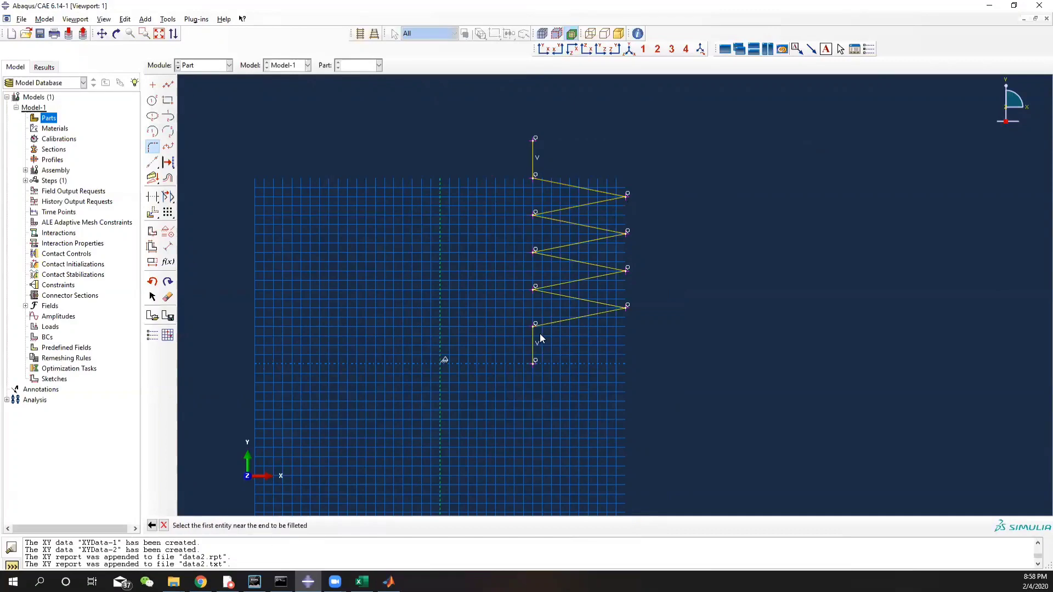
left_click(533, 340)
left_click(565, 321)
left_click(581, 322)
left_click(579, 301)
left_click(572, 300)
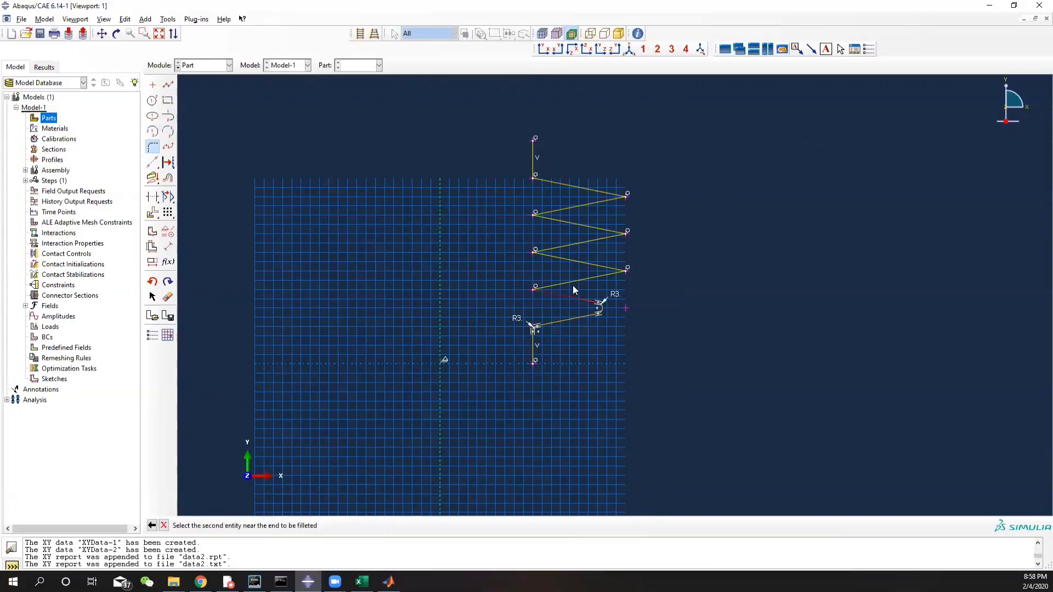
left_click(576, 284)
left_click(578, 264)
left_click(579, 261)
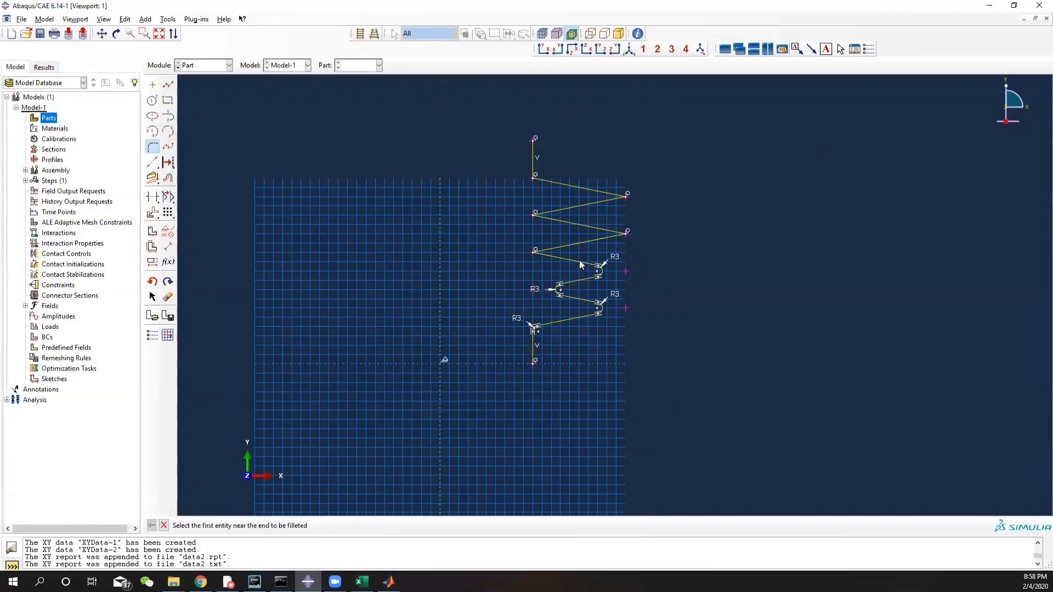
left_click(575, 265)
left_click(576, 245)
left_click(571, 244)
left_click(577, 227)
left_click(565, 225)
left_click(593, 204)
left_click(592, 203)
left_click(579, 189)
left_click(546, 181)
left_click(533, 162)
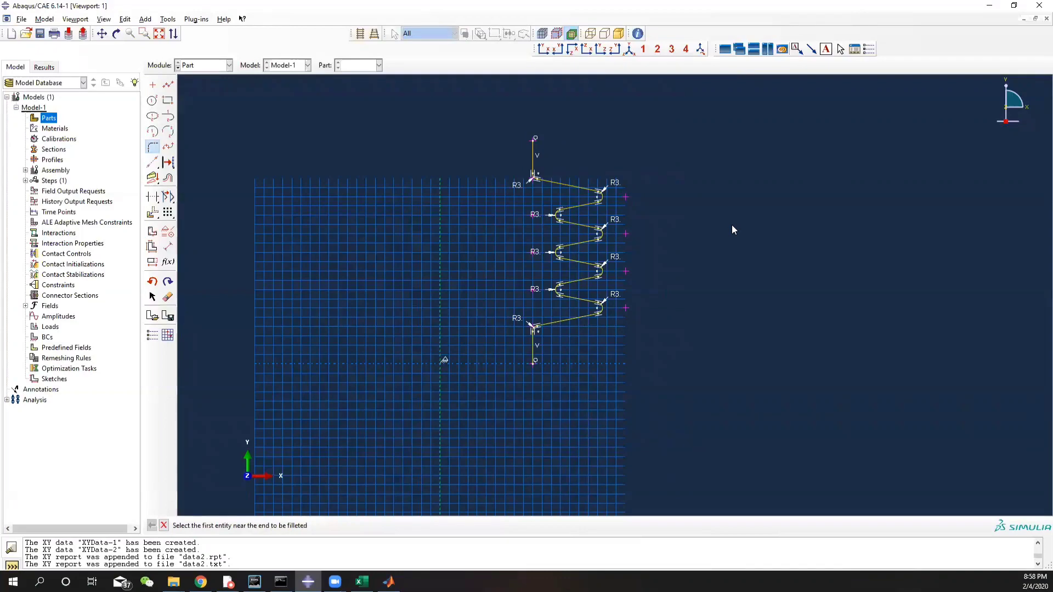
- Offset the entire bellows profile by 0.75 with filleted corners, accepting the previewed side
scroll(642, 256, "up", 4)
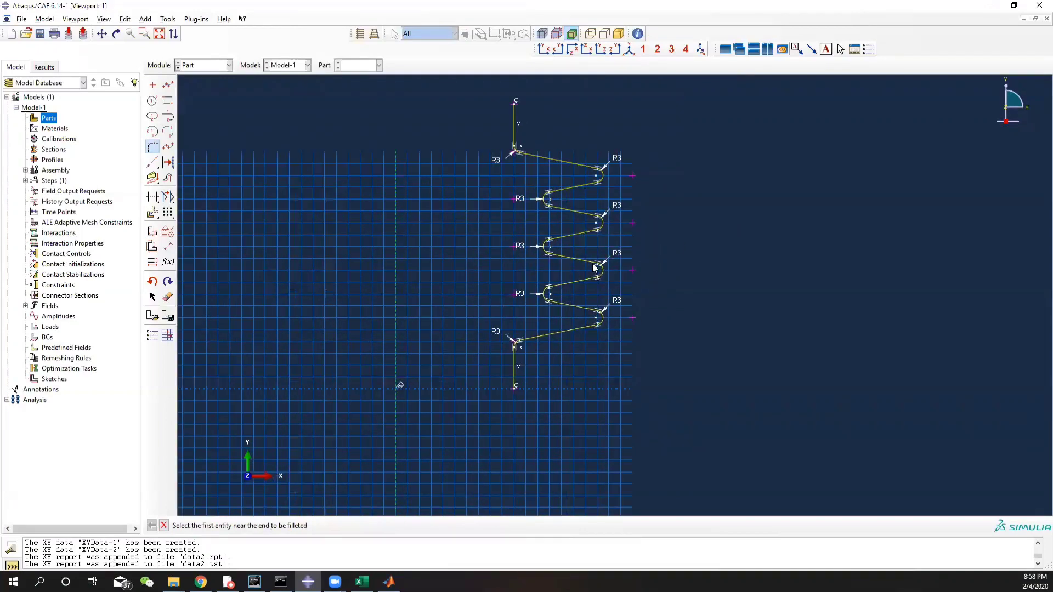
middle_click_drag(668, 207, 602, 256, "ctrl+alt")
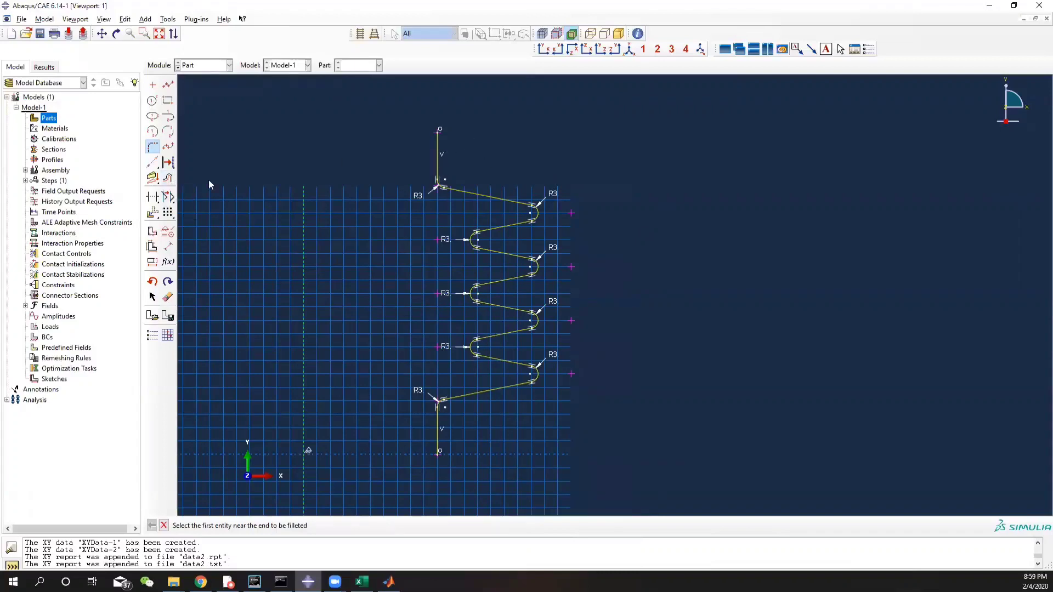
left_click(170, 183)
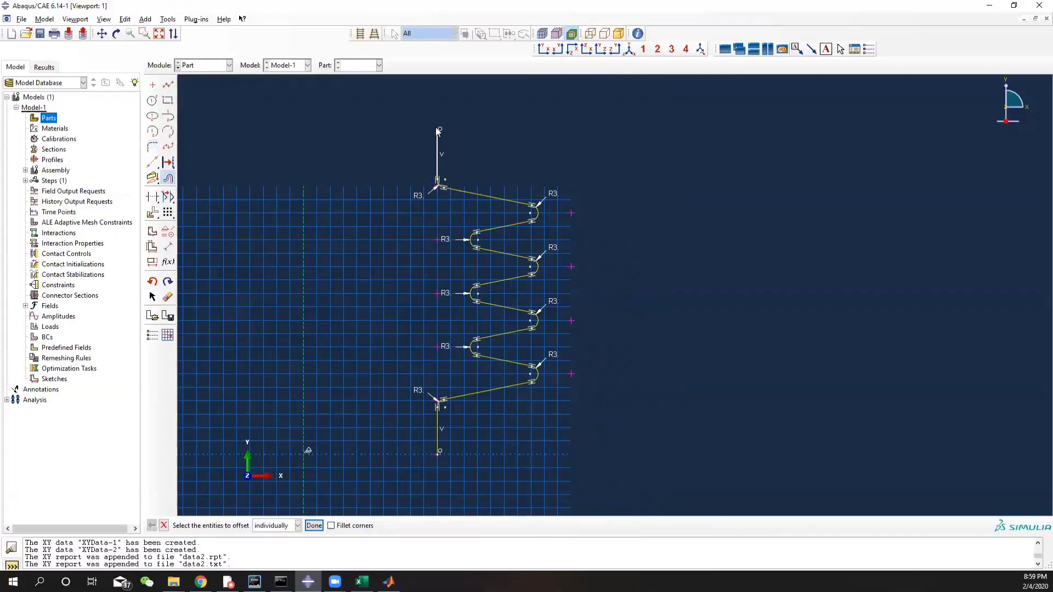
left_click_drag(414, 97, 567, 489)
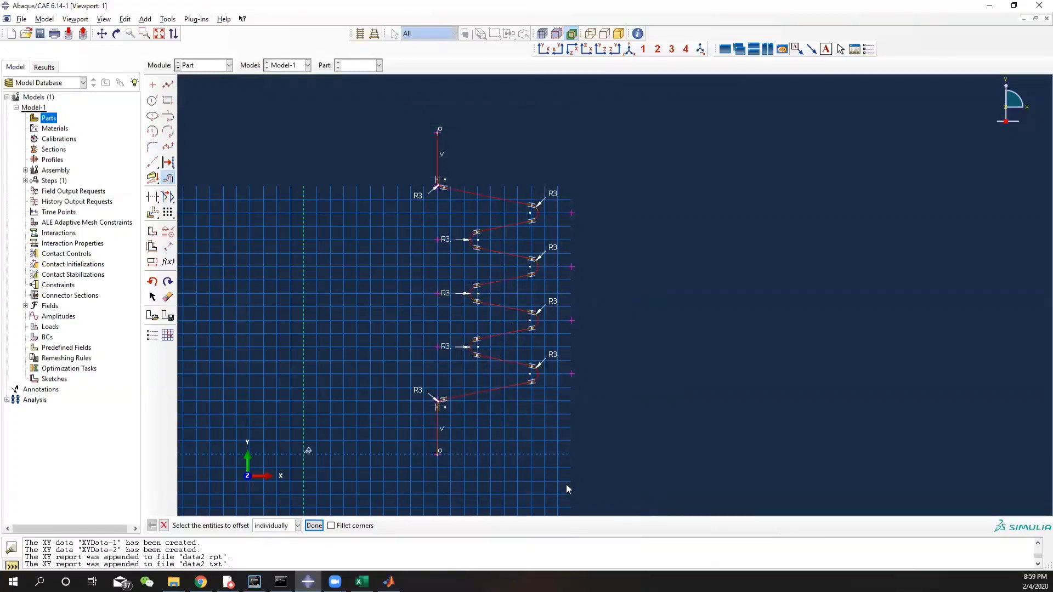
left_click(330, 525)
left_click(313, 526)
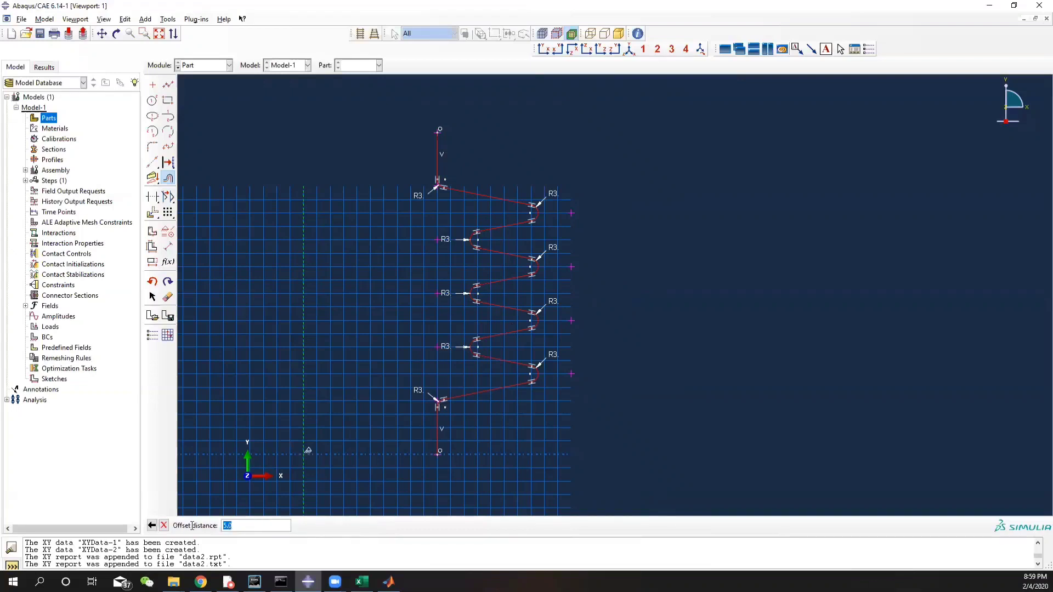
type("0.75")
key("Return")
scroll(456, 236, "down", 2)
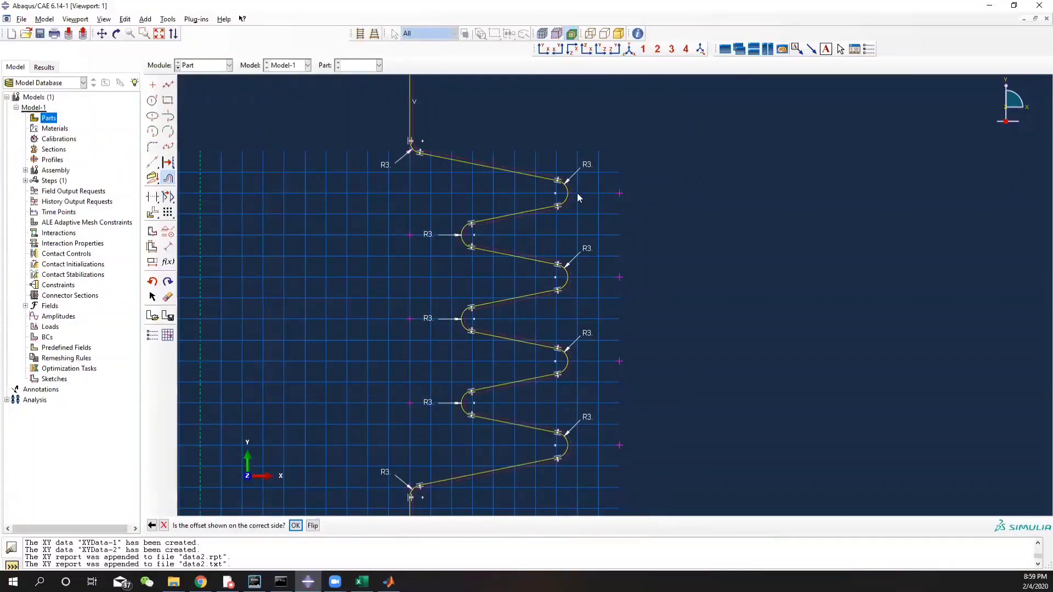
scroll(552, 212, "up", 1)
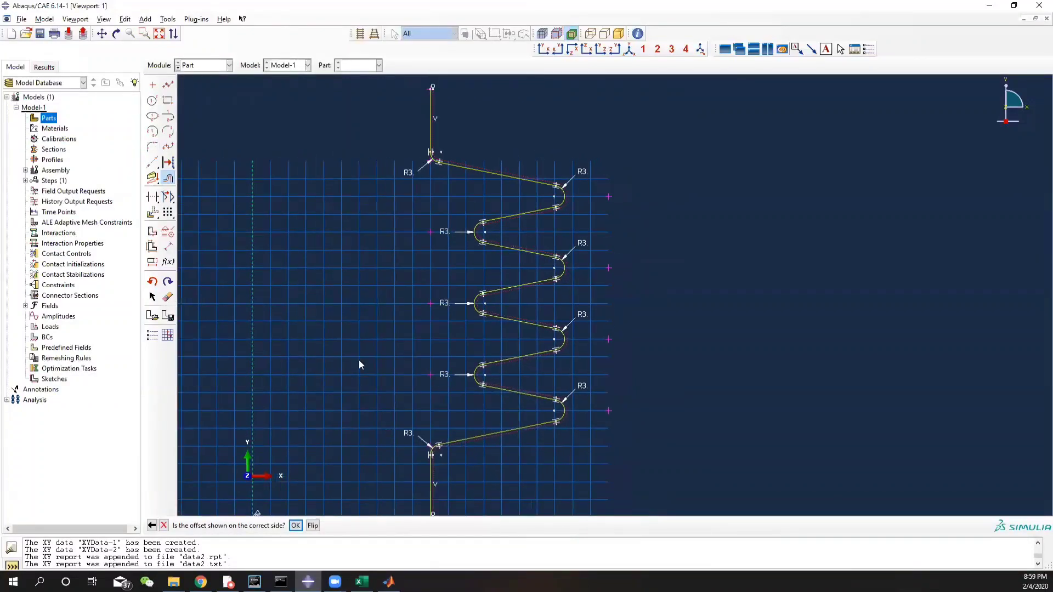
left_click(296, 527)
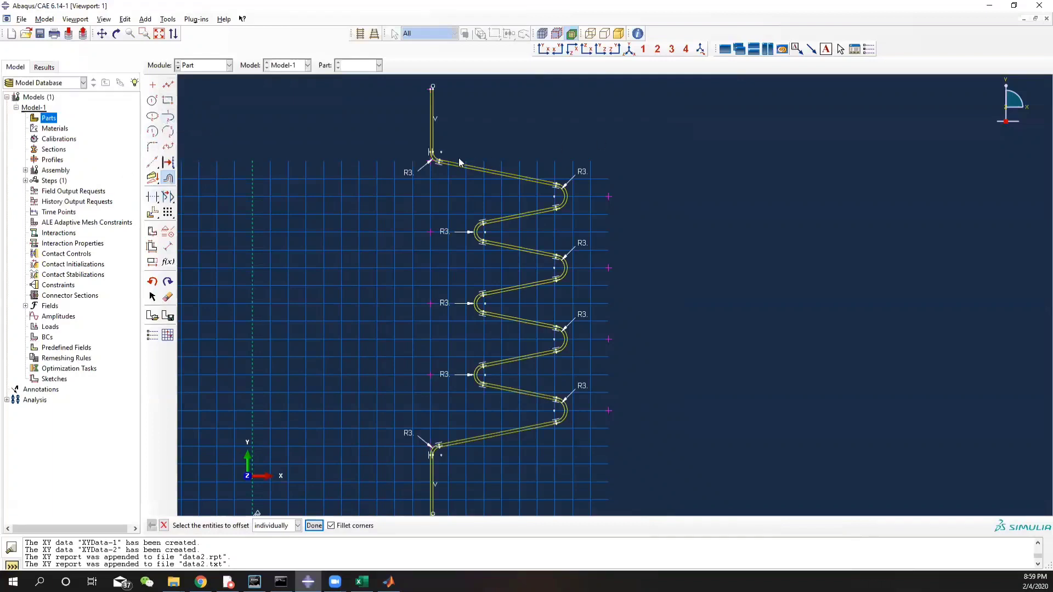
- Offset the original bellows profile by chain by 0.75, flipped to the side opposite the existing offset, with filleted corners
left_click(297, 525)
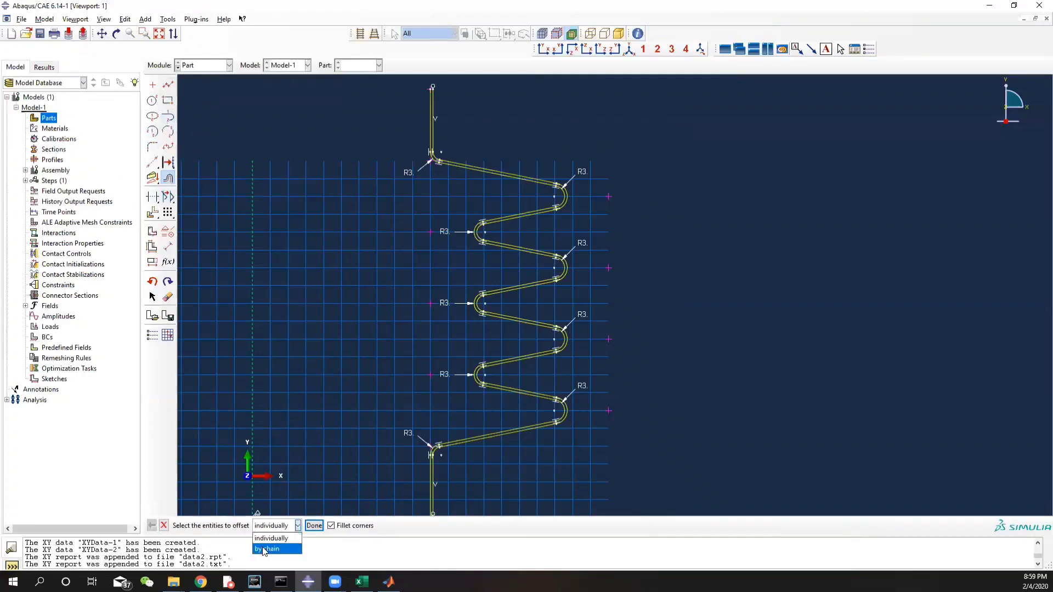
left_click(270, 550)
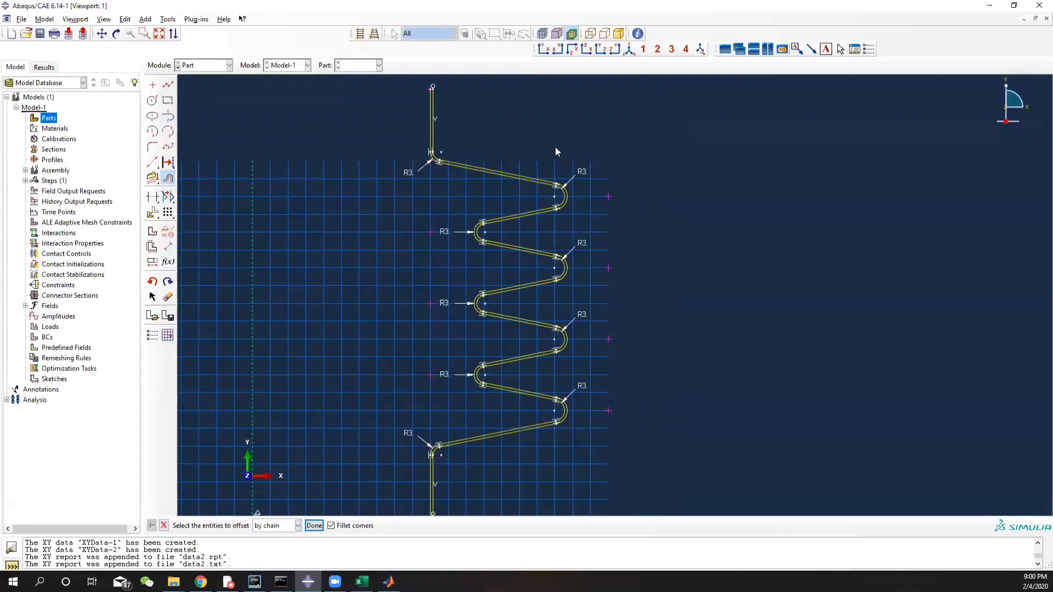
left_click(471, 172)
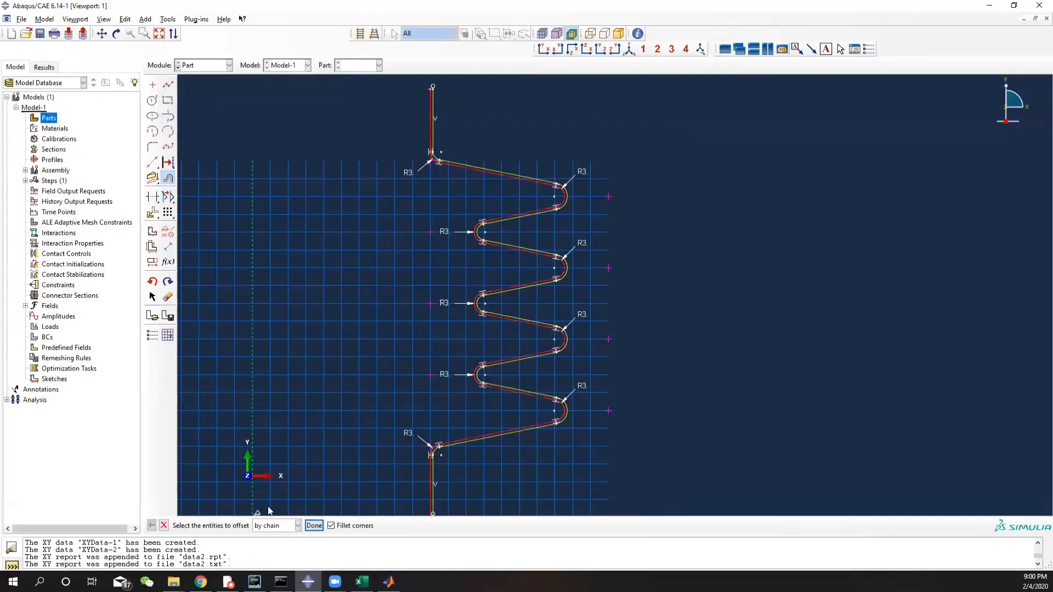
left_click(314, 526)
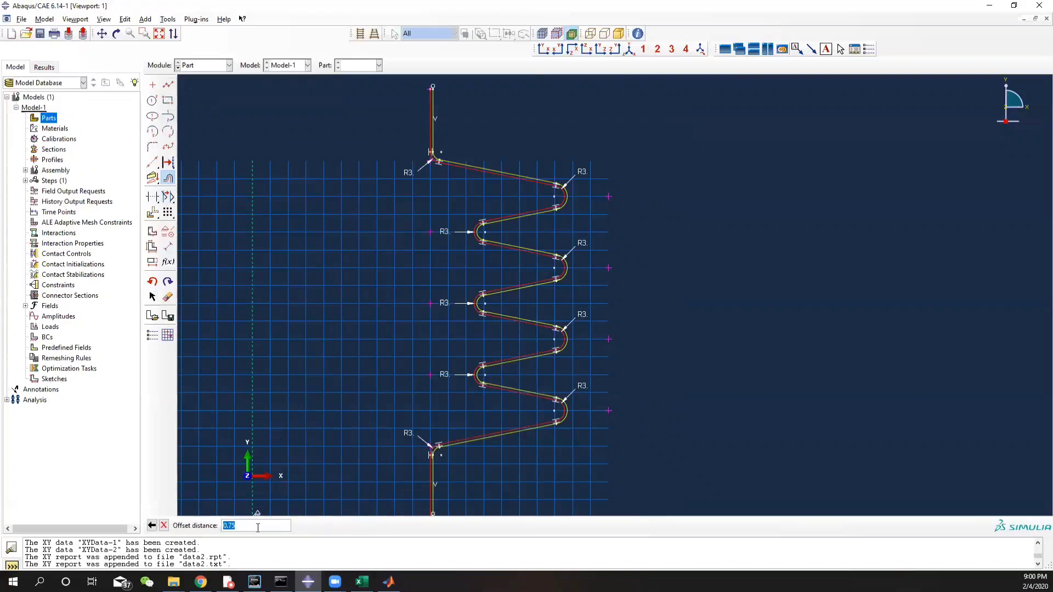
key("Return")
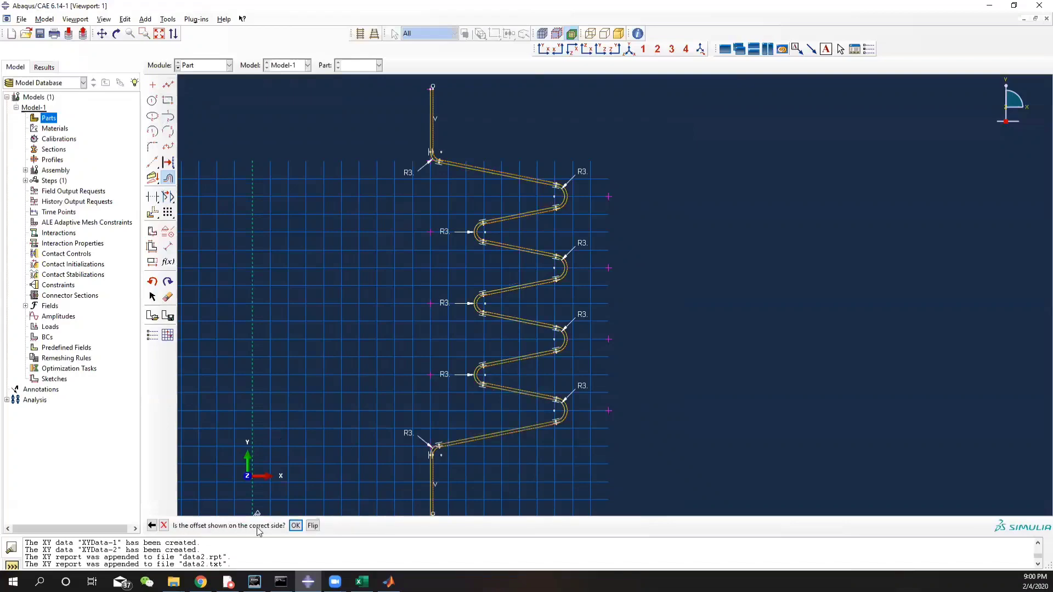
scroll(536, 185, "down", 10)
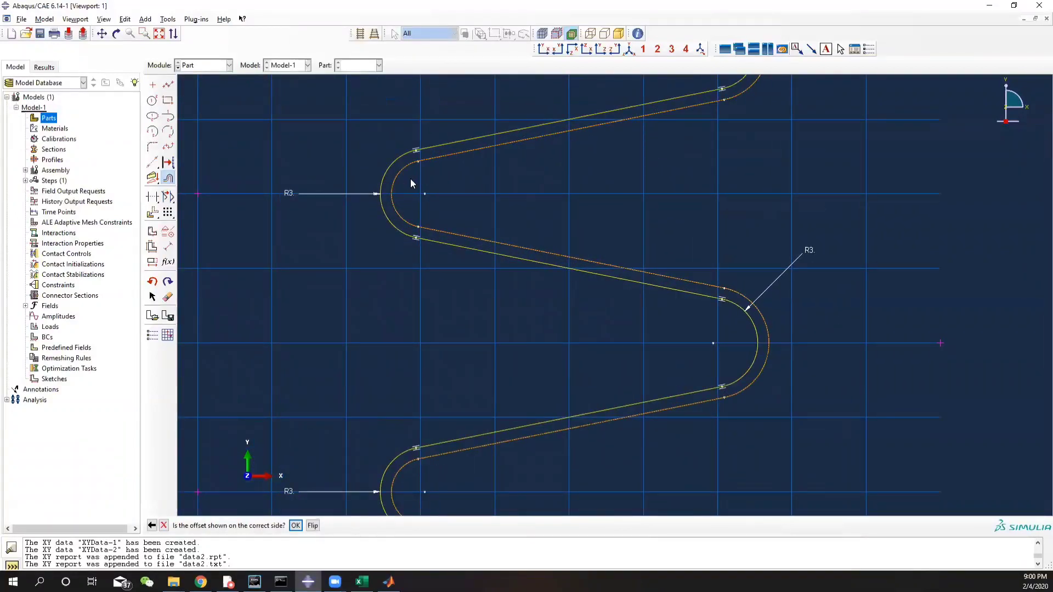
left_click(313, 525)
scroll(433, 269, "down", 6)
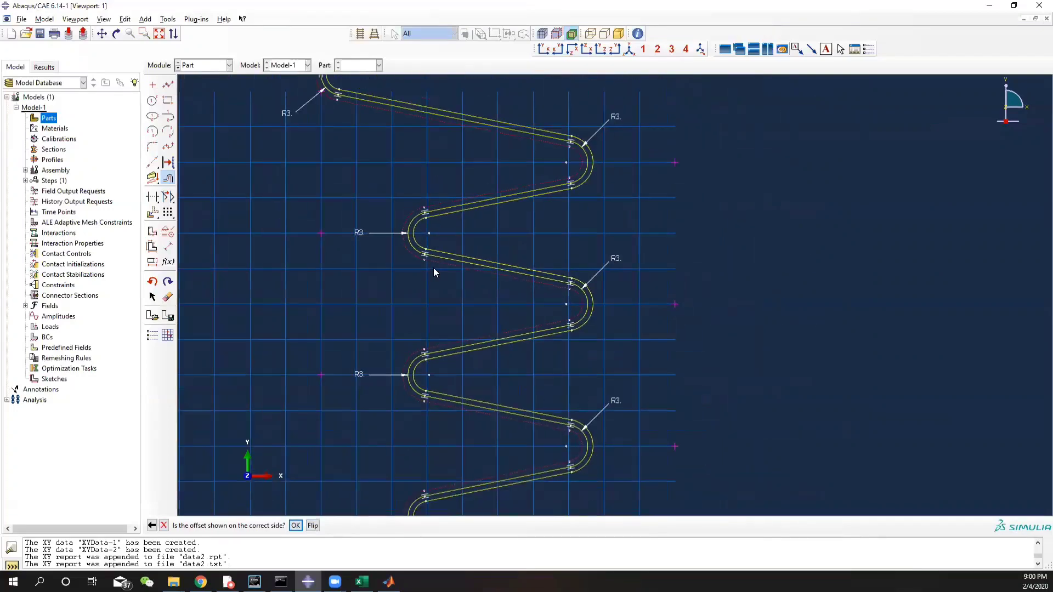
left_click(295, 525)
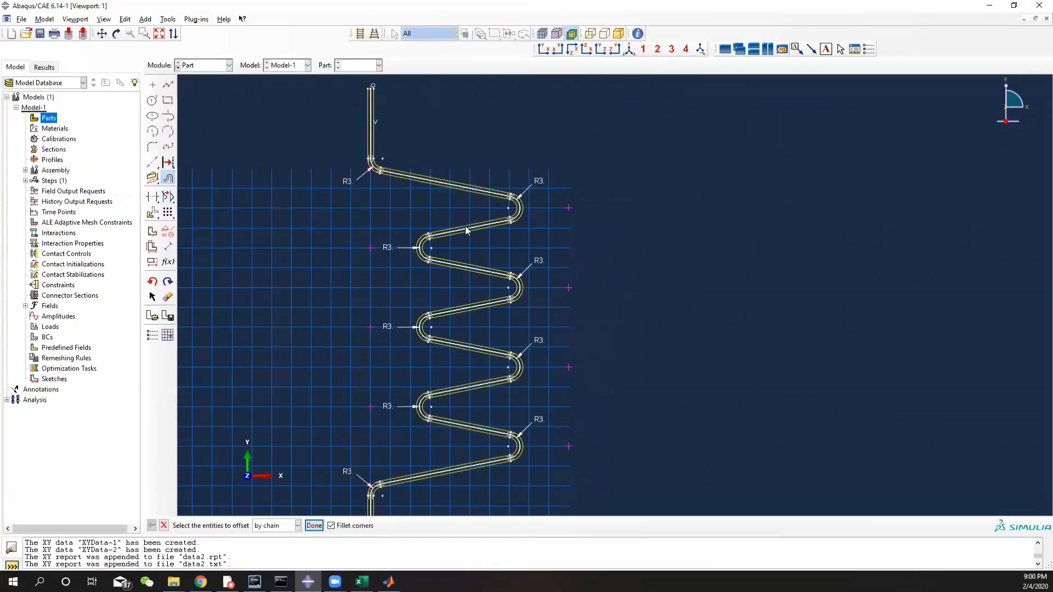
- Delete every line and arc of the original centre profile, keeping only the two offset curves on either side
scroll(447, 232, "down", 1)
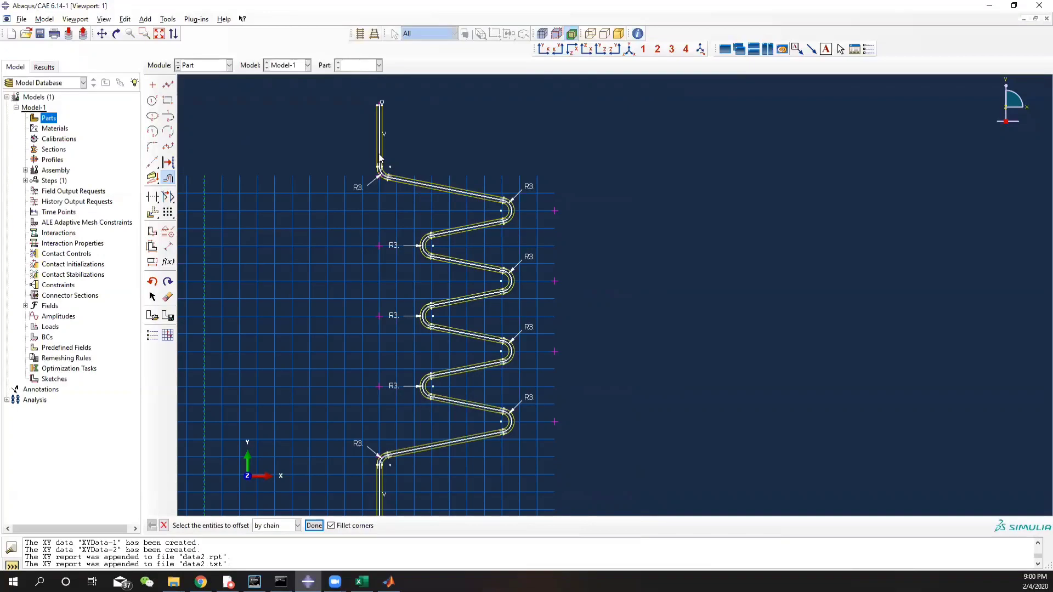
scroll(379, 159, "up", 3)
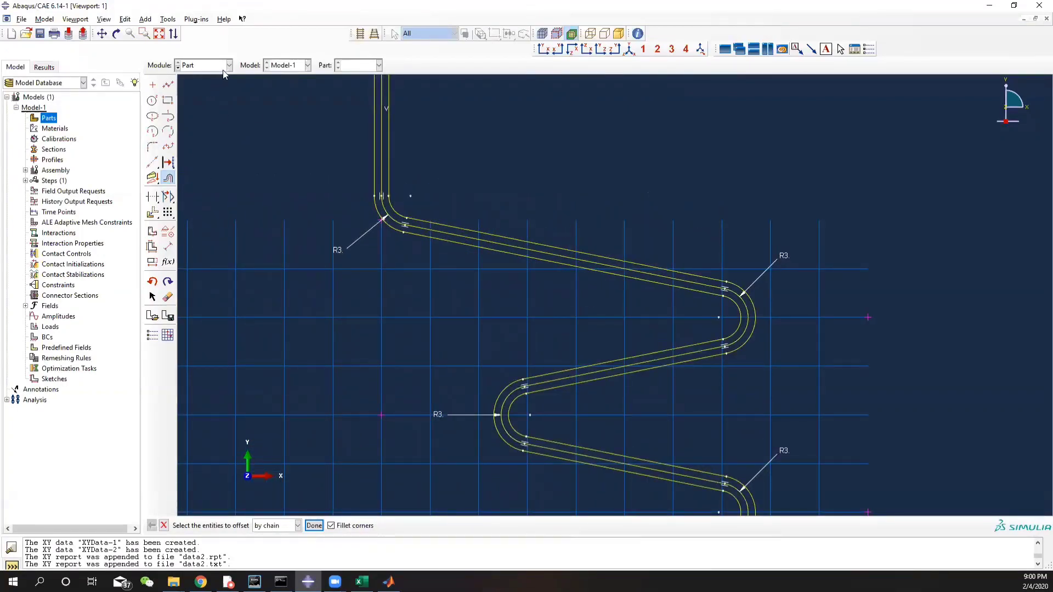
left_click(153, 299)
left_click(168, 299)
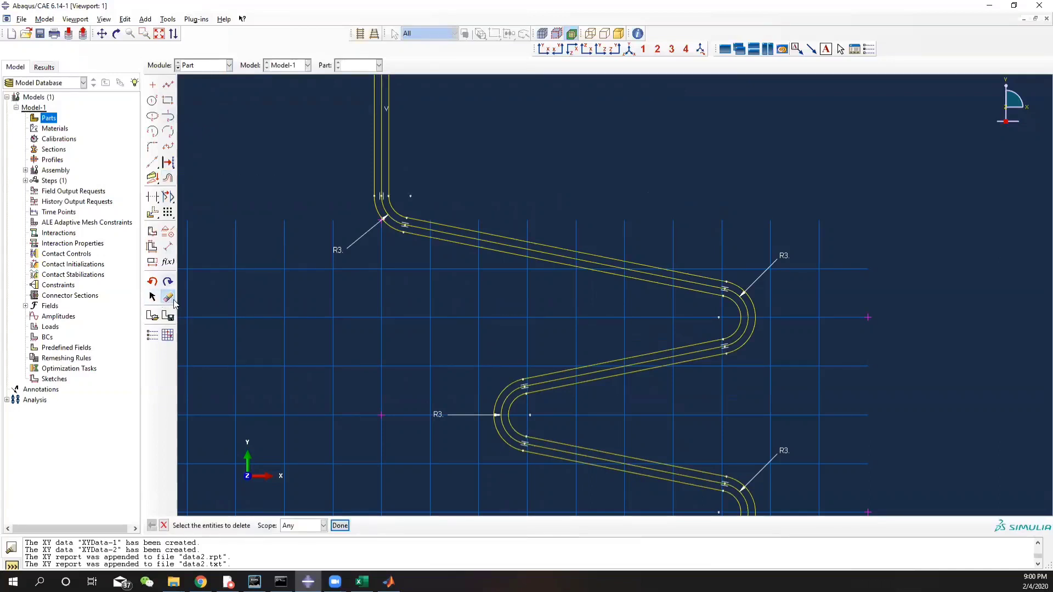
left_click(382, 181)
left_click(389, 219)
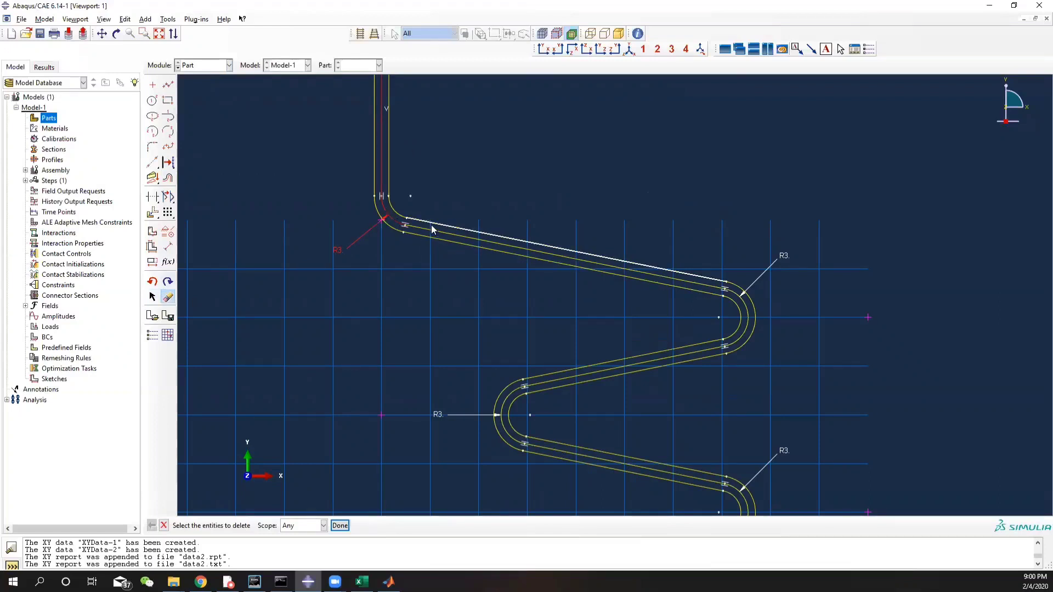
left_click(447, 235)
left_click(750, 323)
left_click(658, 362)
left_click(505, 402)
left_click(556, 451)
scroll(687, 404, "down", 4)
middle_click_drag(768, 404, 679, 165, "ctrl+alt")
left_click(585, 237)
left_click(528, 253)
left_click(576, 281)
left_click(645, 308)
left_click(601, 329)
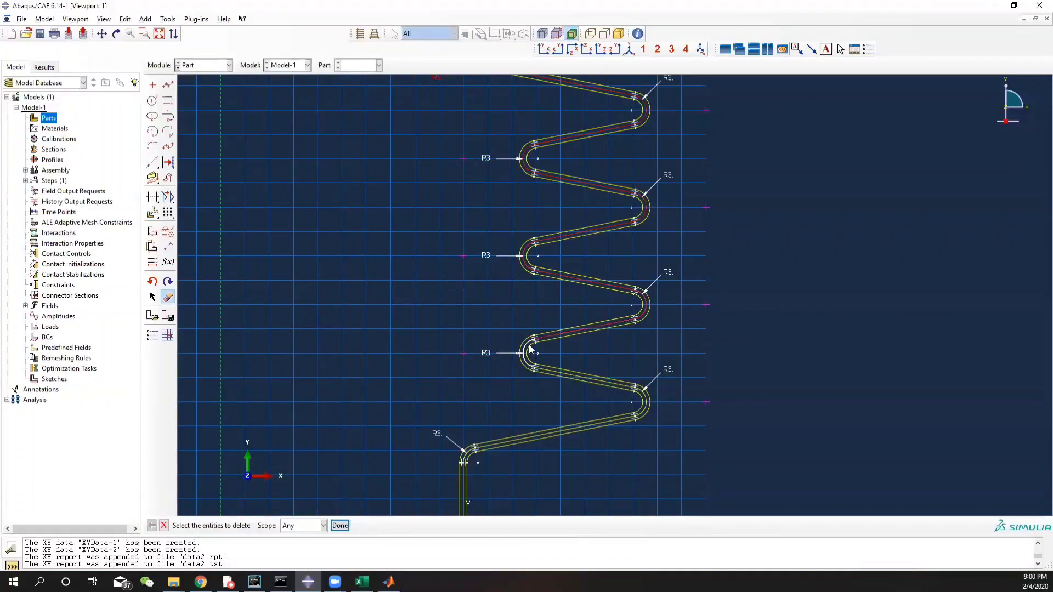
left_click(527, 348)
left_click(583, 379)
left_click(646, 404)
left_click(576, 428)
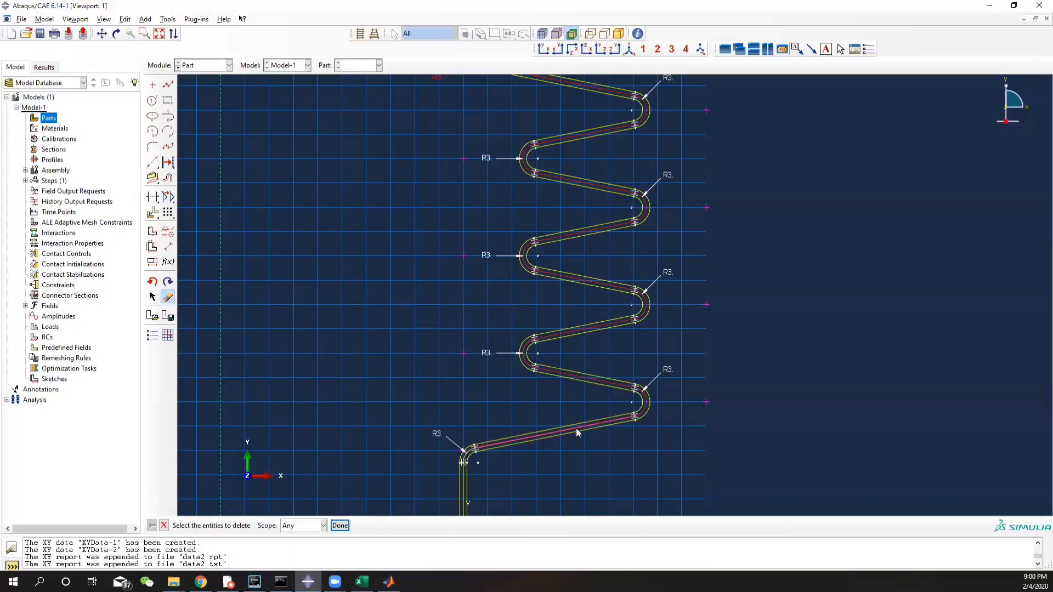
scroll(472, 454, "down", 2)
scroll(471, 454, "down", 3)
left_click(463, 449, "shift")
middle_click_drag(585, 387, 547, 67, "ctrl+alt")
left_click(411, 197, "shift")
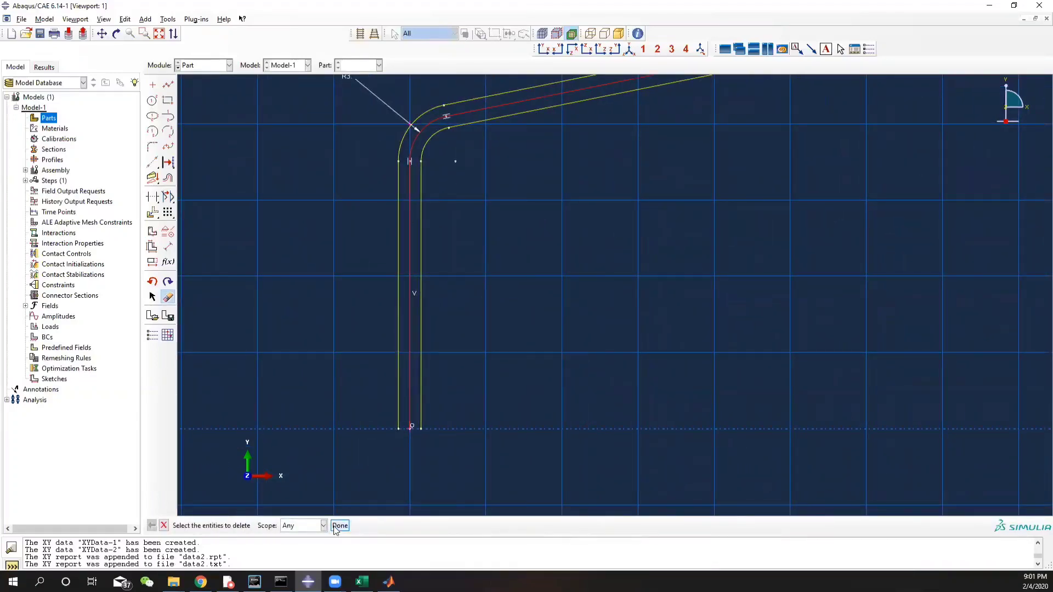
scroll(458, 302, "up", 5)
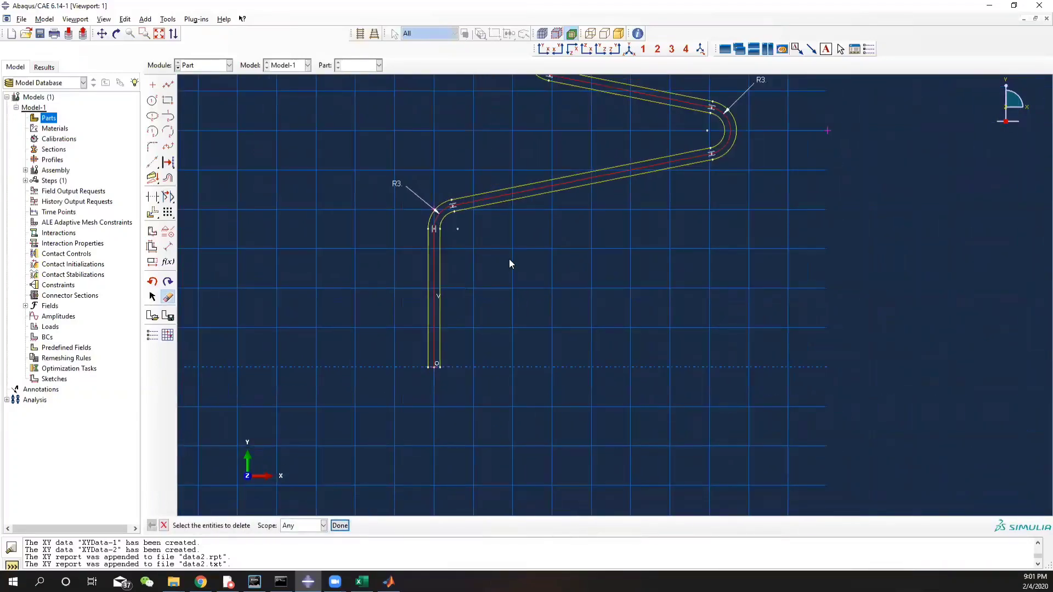
left_click(340, 527)
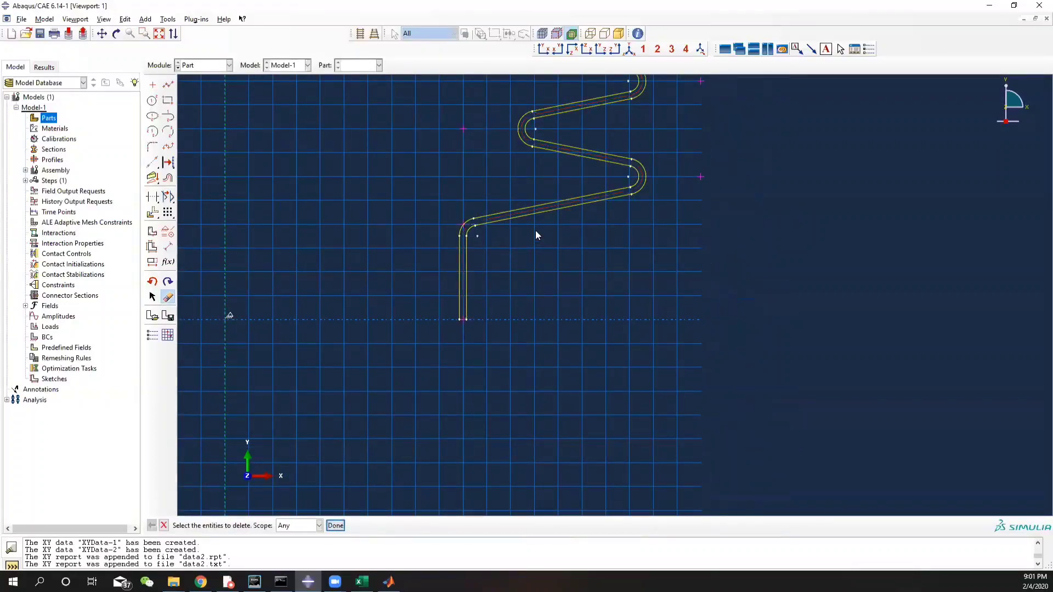
- Close the upper end of the bellows wall with a horizontal line joining the two offset curves at y 120
scroll(536, 228, "up", 5)
middle_click_drag(604, 181, 527, 354, "ctrl+alt")
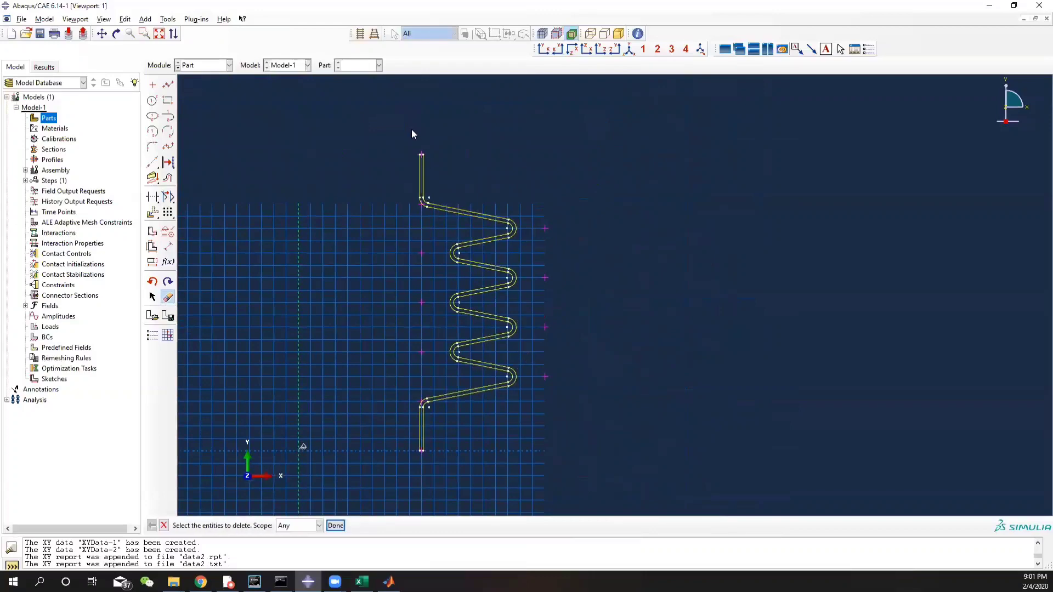
scroll(425, 164, "down", 6)
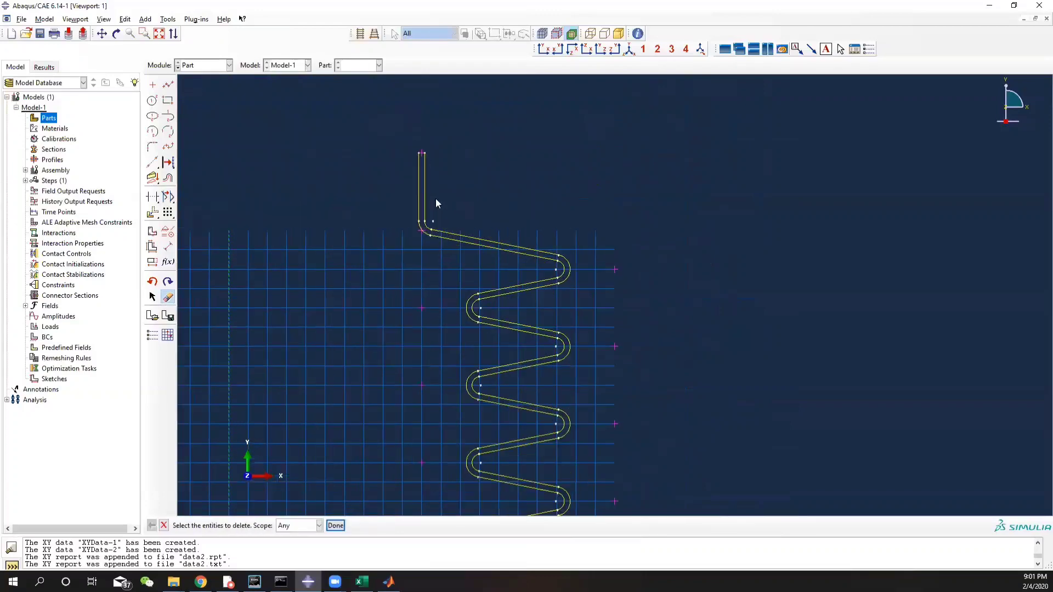
left_click(168, 85)
left_click(417, 119)
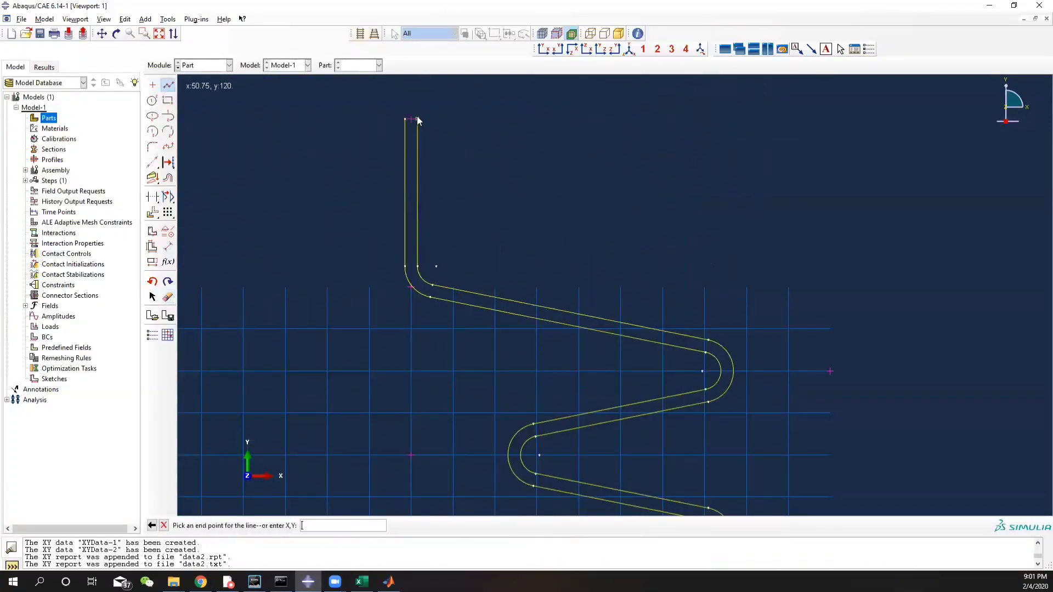
key("Escape")
- Close the lower end of the wall with a short horizontal line between the offset curves and finish the sketch
scroll(494, 329, "up", 6)
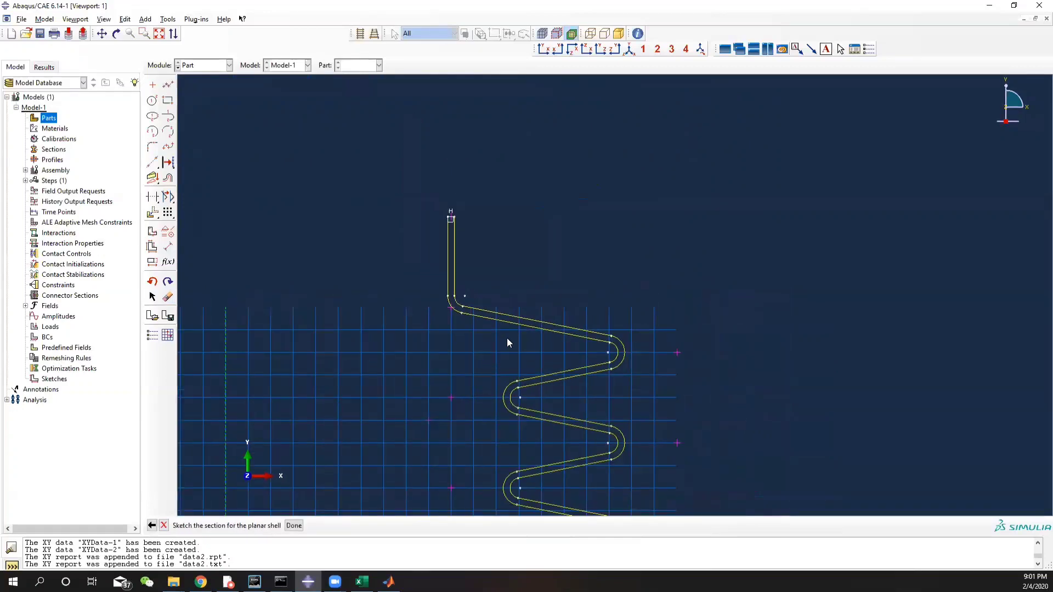
middle_click_drag(552, 347, 581, 77, "ctrl+alt")
left_click(168, 84)
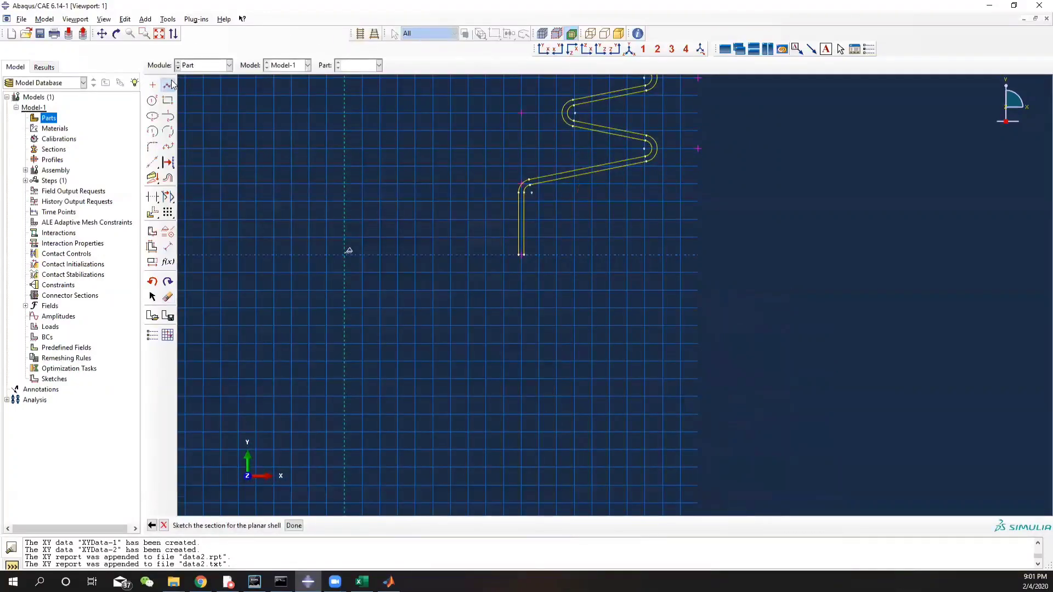
scroll(505, 263, "down", 3)
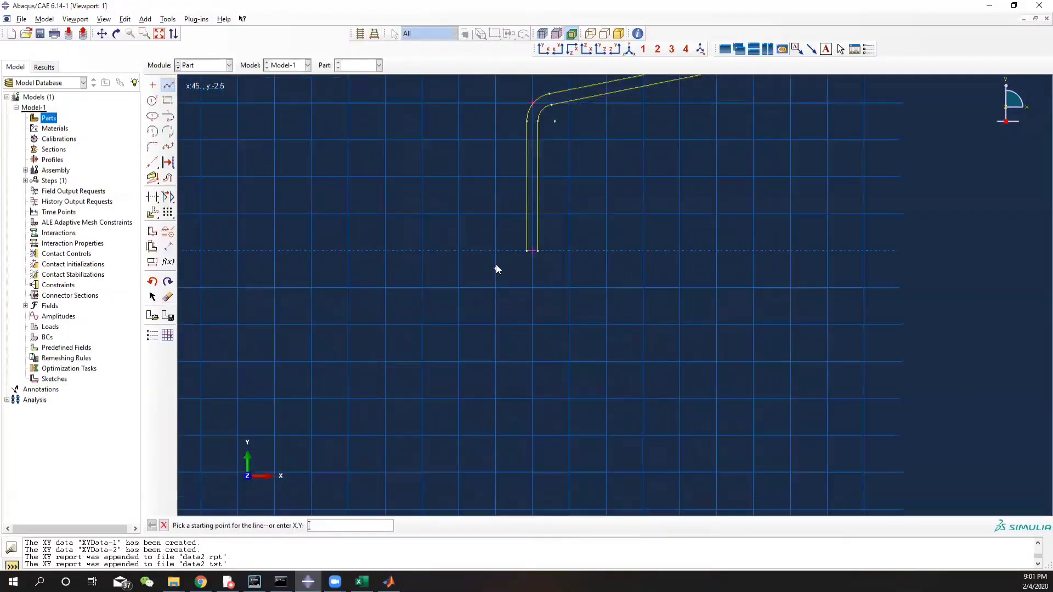
left_click(530, 249)
left_click(542, 249)
key("Escape")
left_click(294, 526)
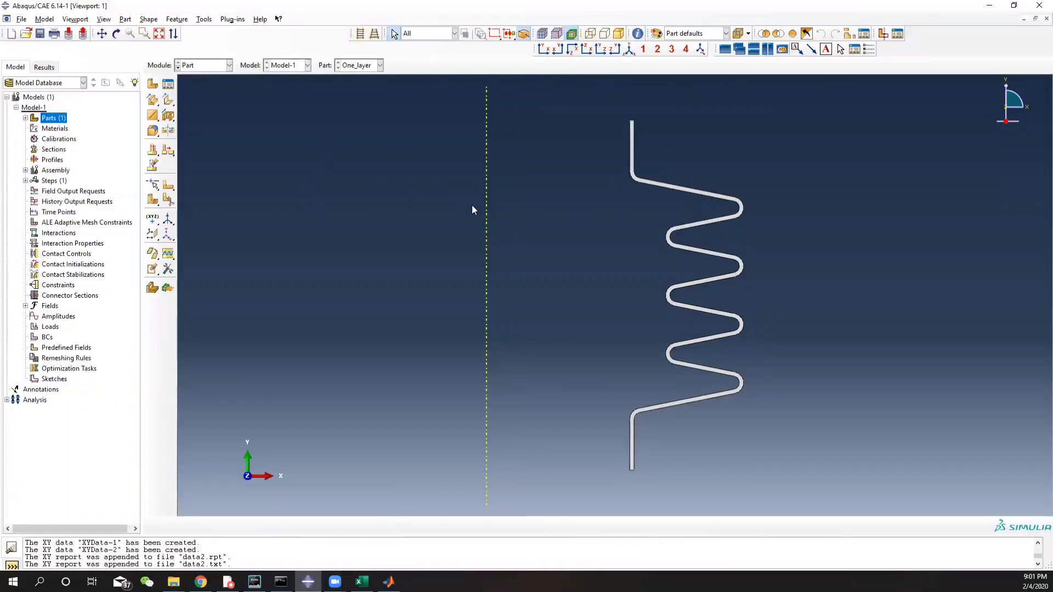
- Inspect the finished One_layer bellows section, including its convolutions and the lower straight end
scroll(665, 291, "down", 3)
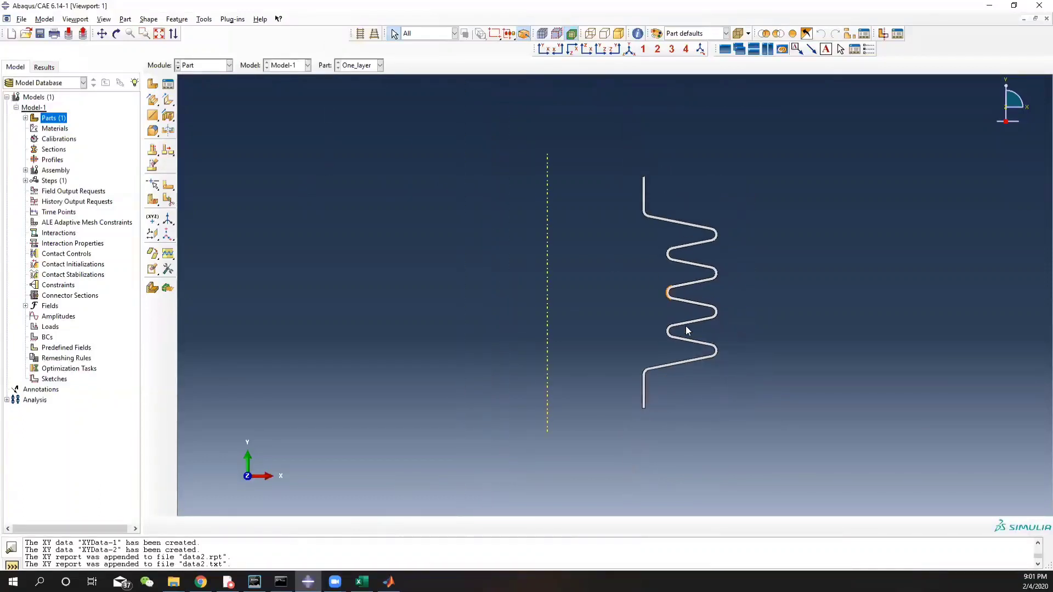
scroll(637, 186, "up", 3)
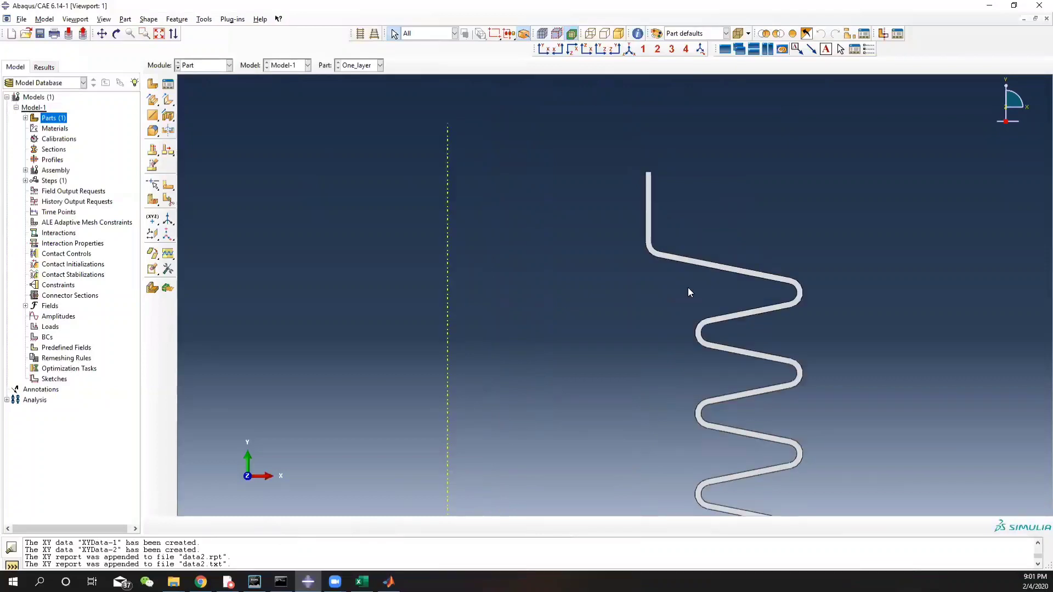
scroll(772, 329, "down", 2)
middle_click_drag(804, 418, 660, 263, "ctrl+alt")
left_click(25, 118)
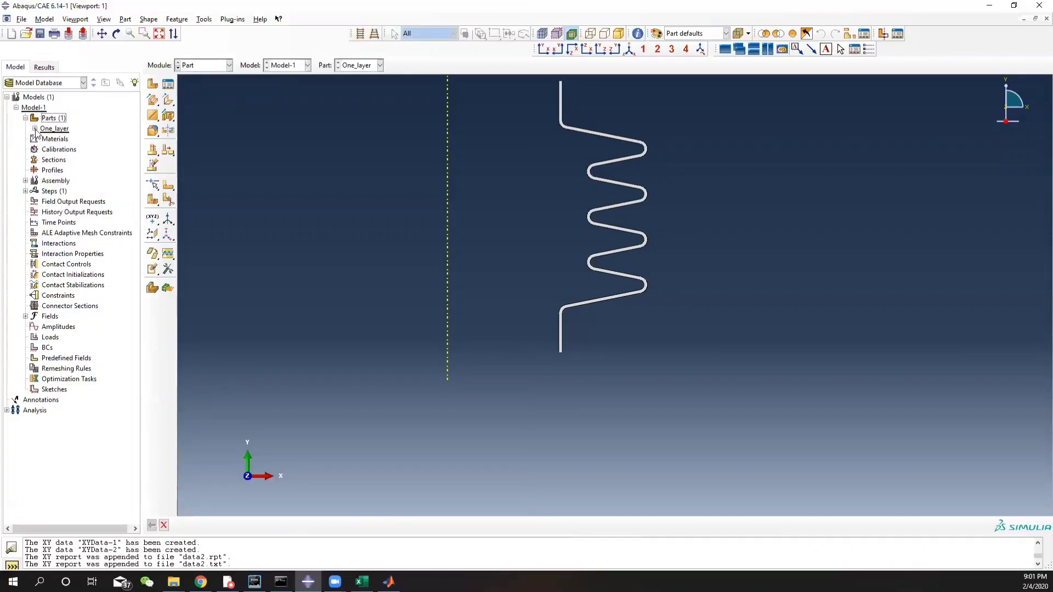
left_click(47, 120)
right_click(48, 120)
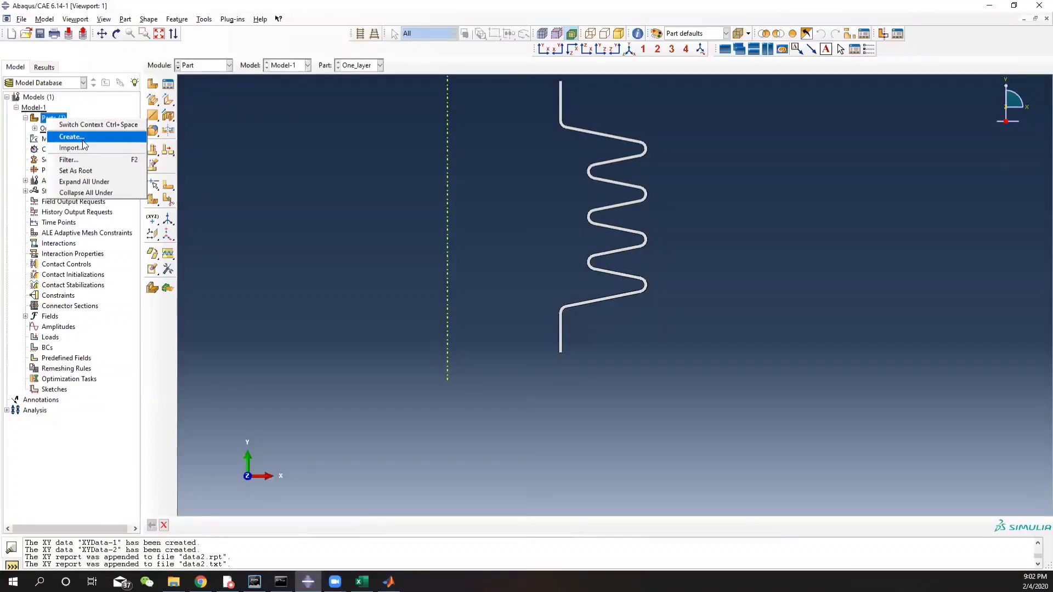
left_click(609, 348)
scroll(578, 334, "up", 5)
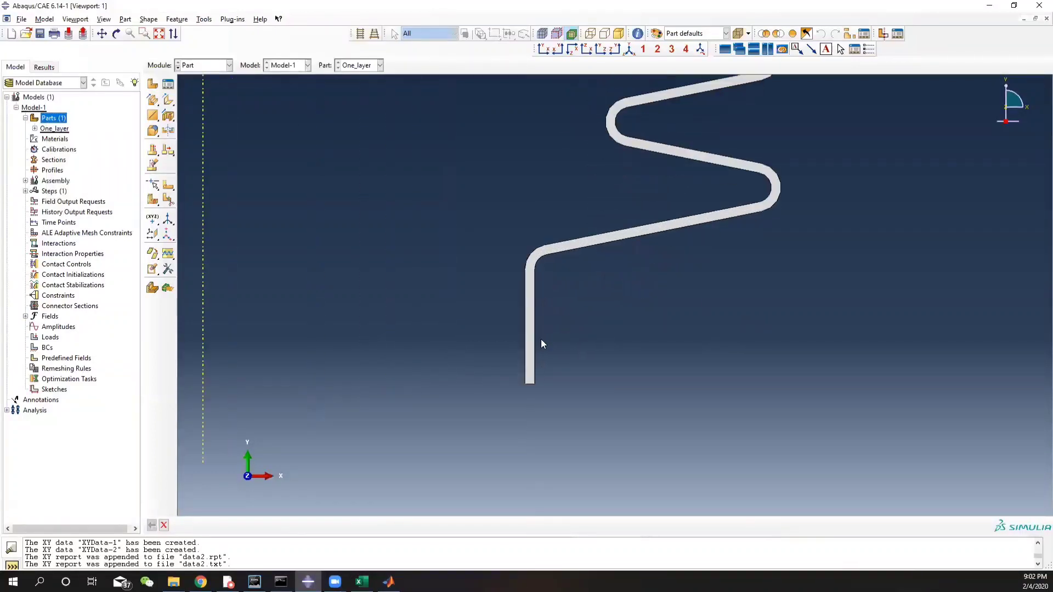
scroll(537, 345, "up", 4)
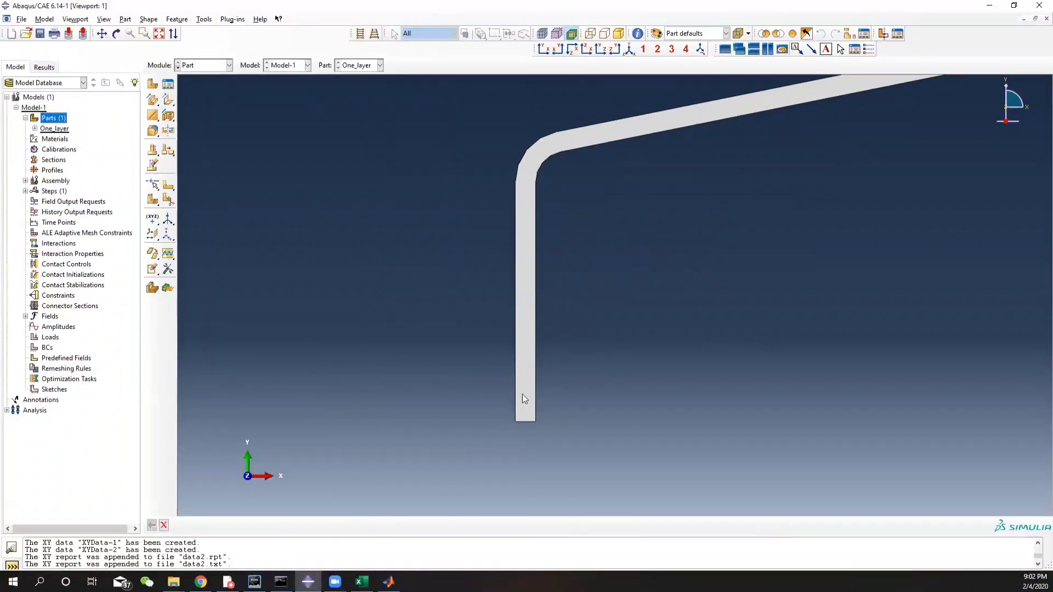
scroll(516, 389, "down", 6)
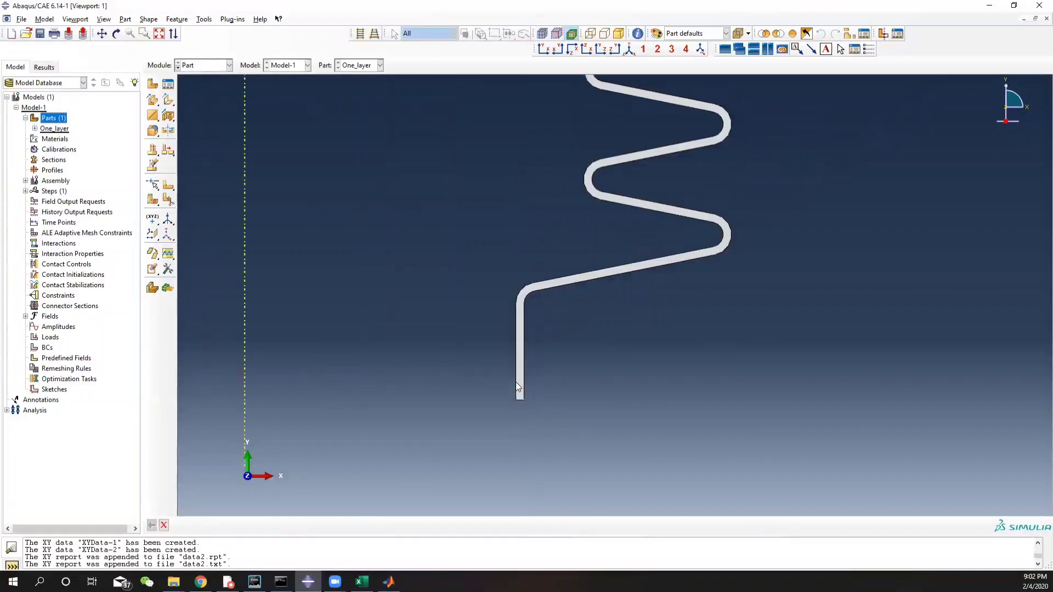
scroll(516, 378, "down", 2)
scroll(629, 204, "down", 1)
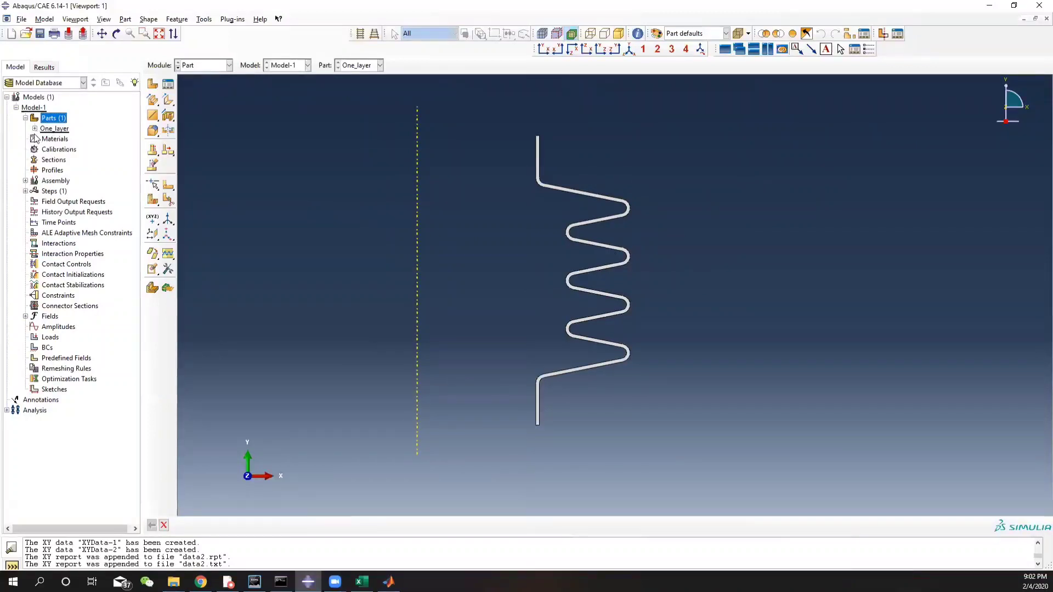
- Create a new axisymmetric deformable shell part named Model_3_mid with approximate size 200 and open its section sketch
right_click(52, 123)
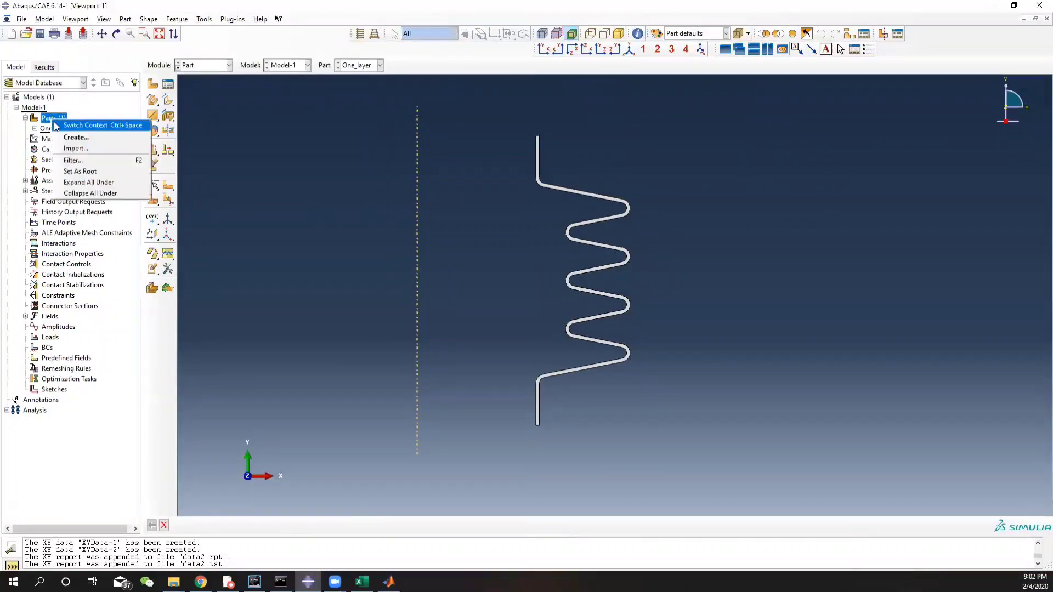
left_click(90, 137)
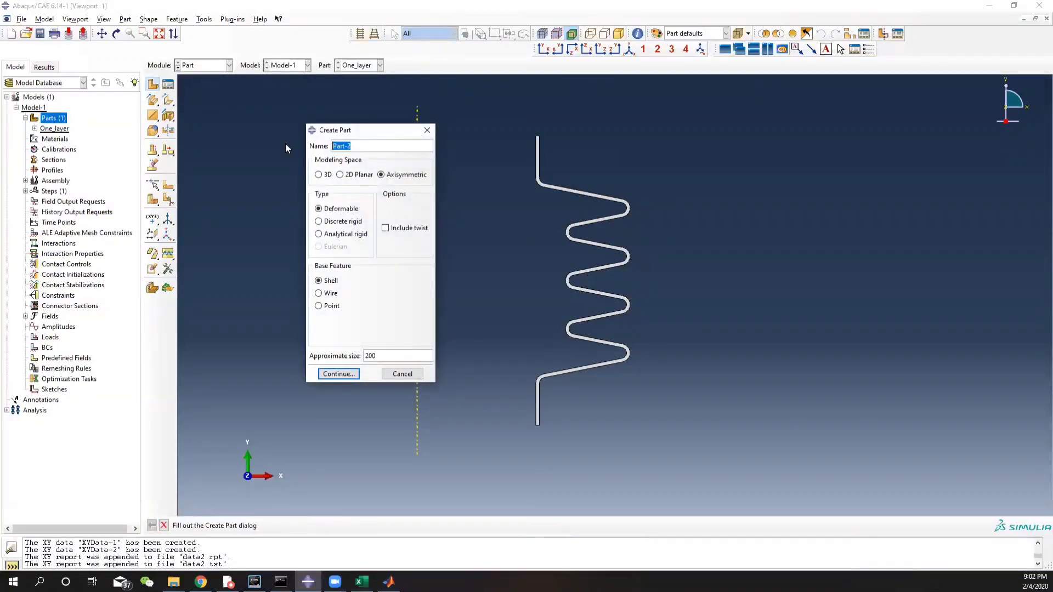
type("middl")
type("e")
key("BackSpace")
key("BackSpace")
key("BackSpace")
key("BackSpace")
key("BackSpace")
key("BackSpace")
type("Model_3_mid")
left_click(353, 376)
scroll(592, 311, "down", 5)
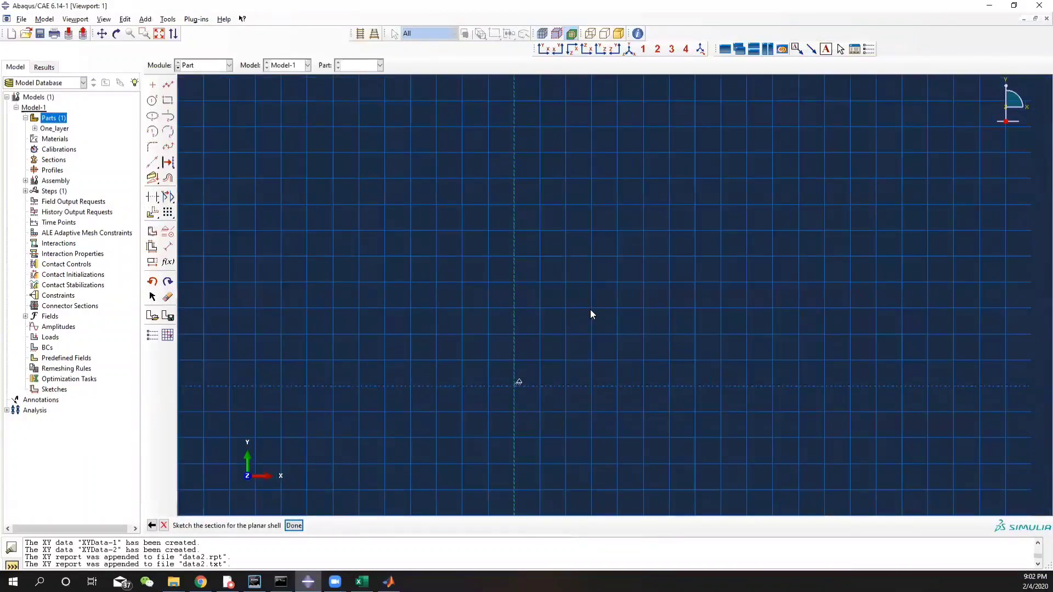
- Place isolated sketch points at 50,0 and 100,30 for the bellows corners
scroll(591, 312, "down", 2)
left_click(153, 87)
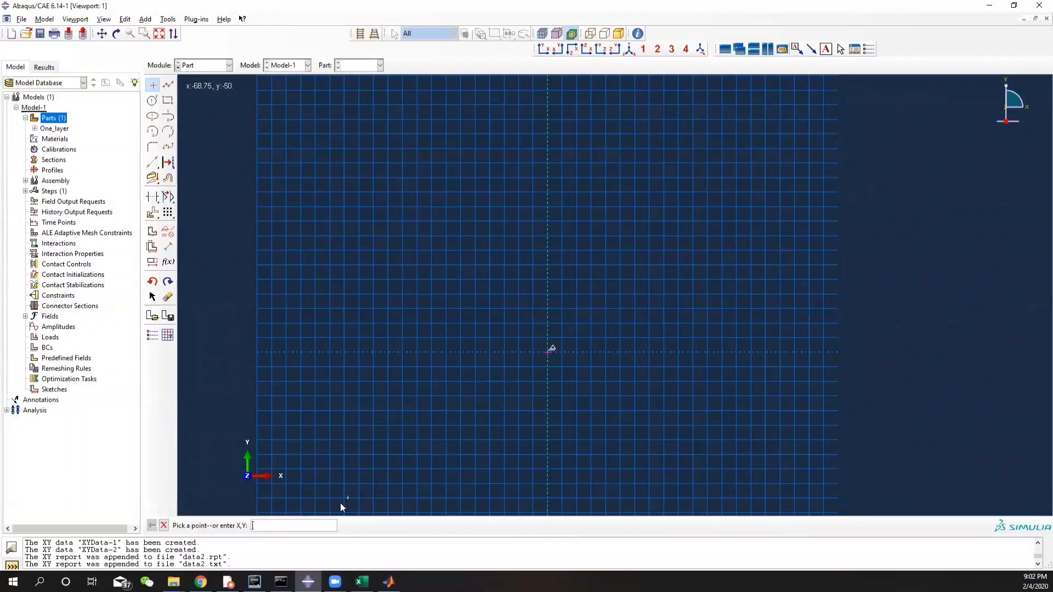
type("50,0")
key("Return")
key("Return")
- Pattern the point at 50,0 vertically into a column of 7 points with spacing 20
left_click(168, 212)
left_click_drag(670, 329, 758, 400)
left_click(267, 525)
left_click_drag(390, 336, 410, 337)
type("7")
double_click(391, 289)
type("1")
key("Tab")
left_click(396, 377)
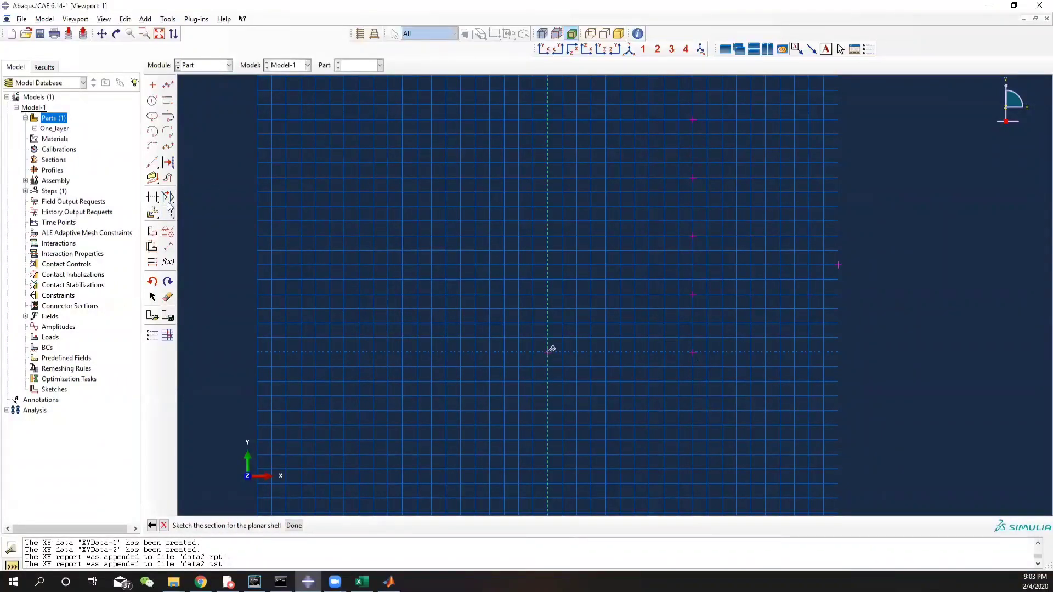
left_click(294, 526)
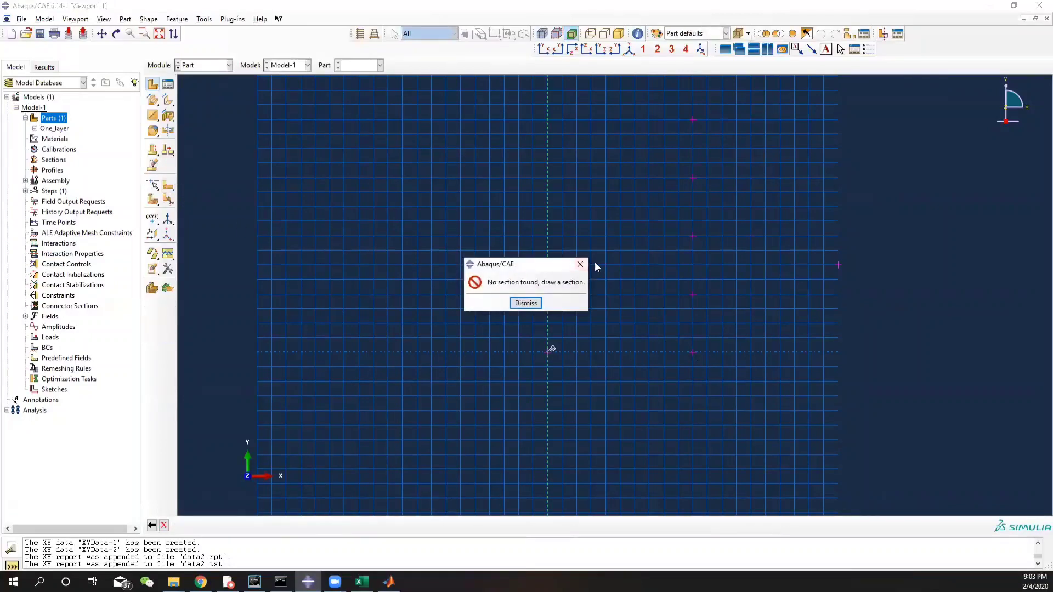
left_click(579, 264)
- Pattern the point at 100,30 vertically into a column of 4 points with spacing 20
left_click_drag(789, 209, 963, 344)
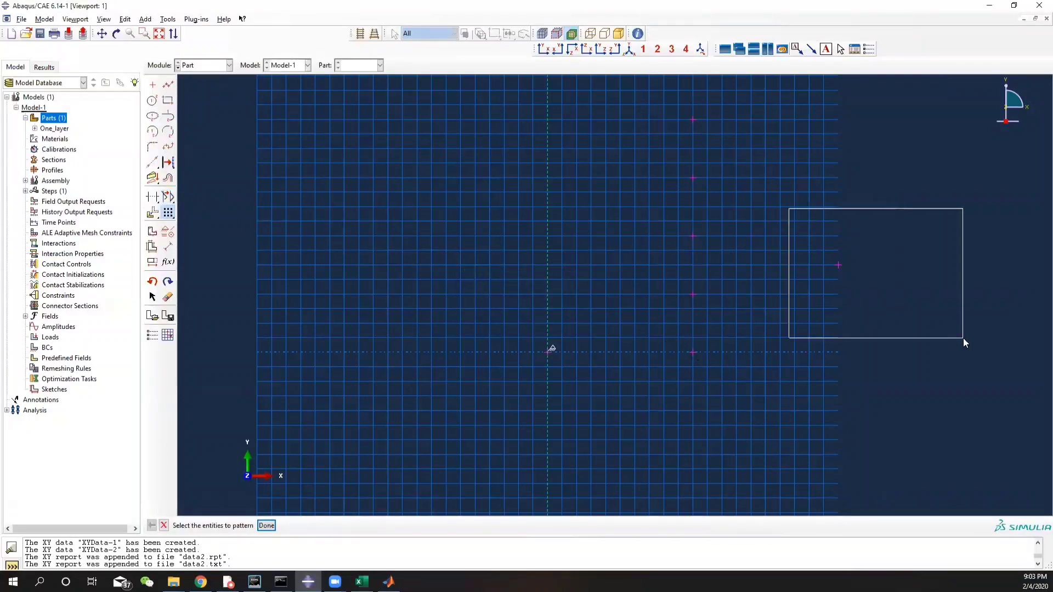
left_click(266, 525)
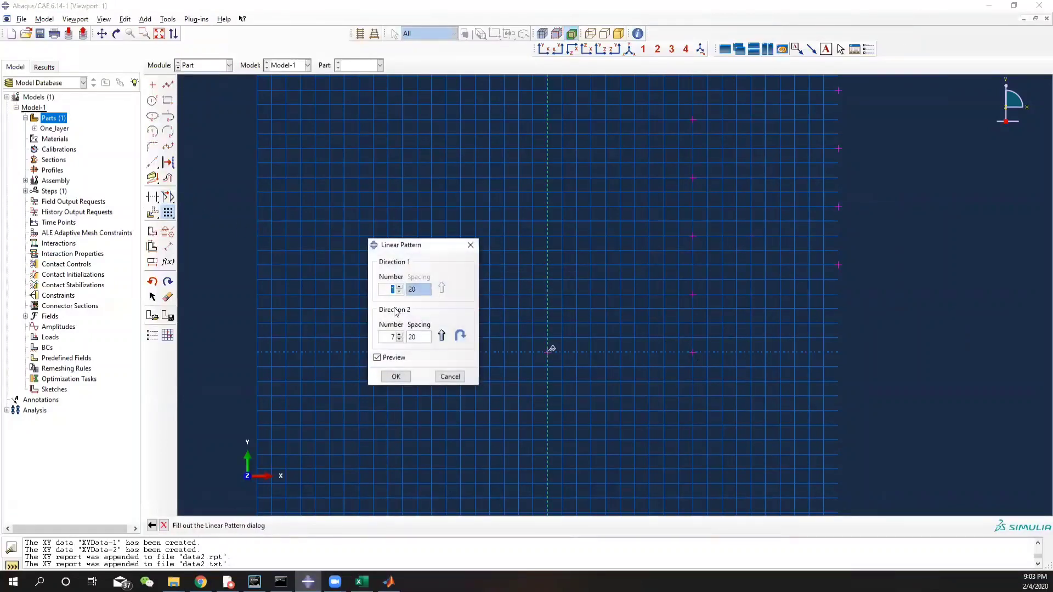
type("4")
left_click(400, 379)
- Draw a connected zigzag line through the pattern points from 50,0 to 50,120, with straight vertical segments at both ends and four outward peaks
scroll(658, 311, "down", 1)
left_click(168, 84)
left_click(678, 332)
left_click(679, 299)
left_click(760, 282)
left_click(679, 267)
left_click(761, 250)
left_click(679, 233)
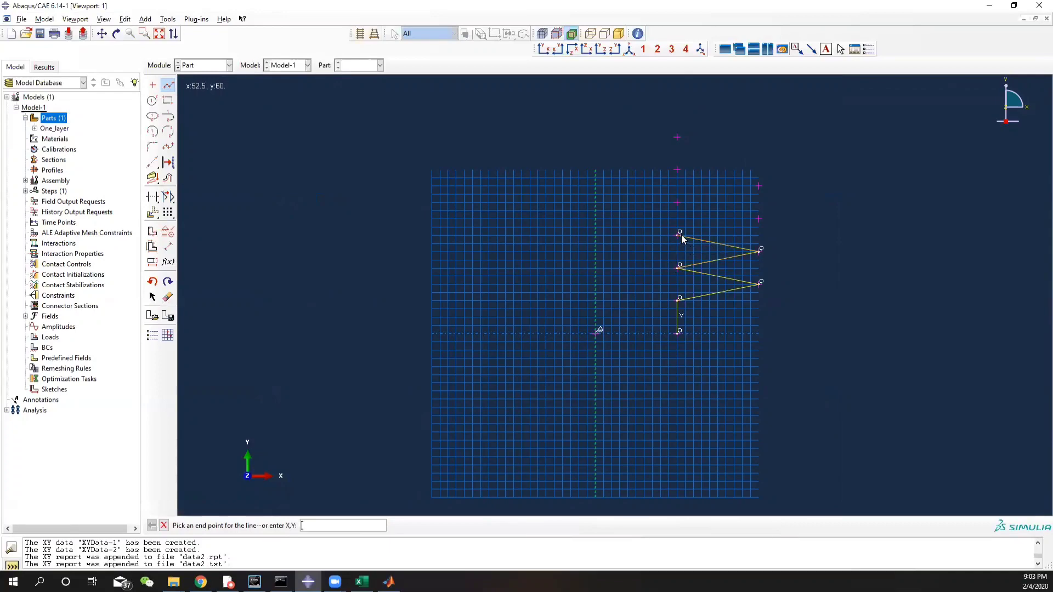
left_click(761, 217)
left_click(678, 201)
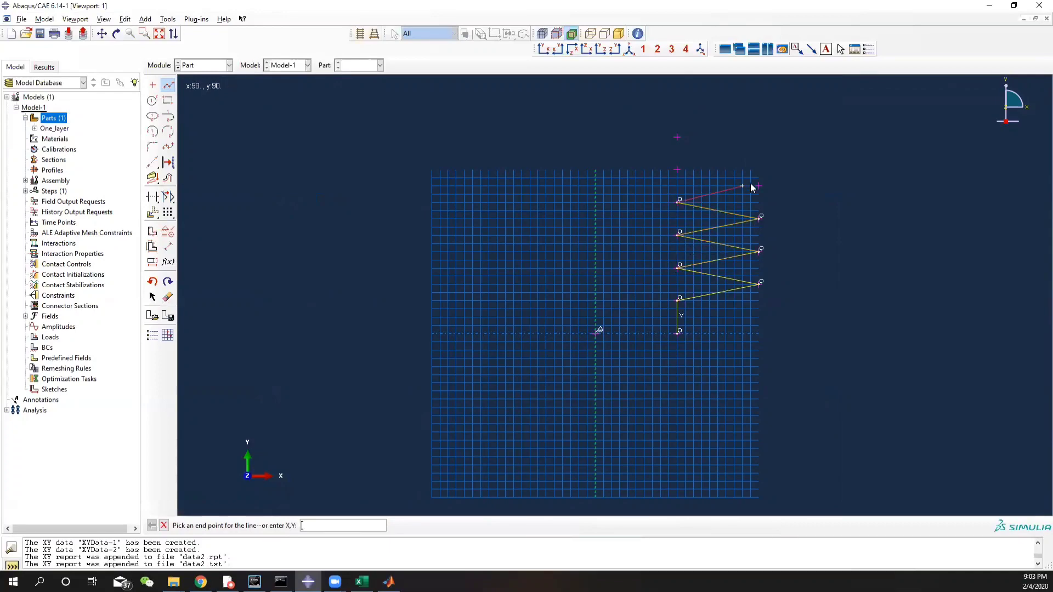
left_click(760, 185)
left_click(679, 170)
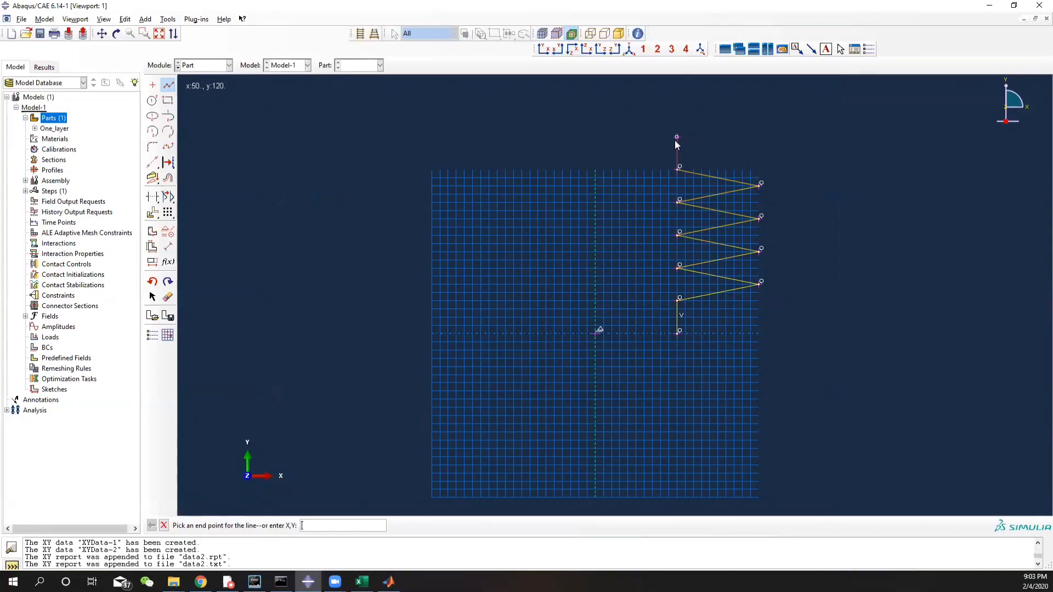
left_click(678, 137)
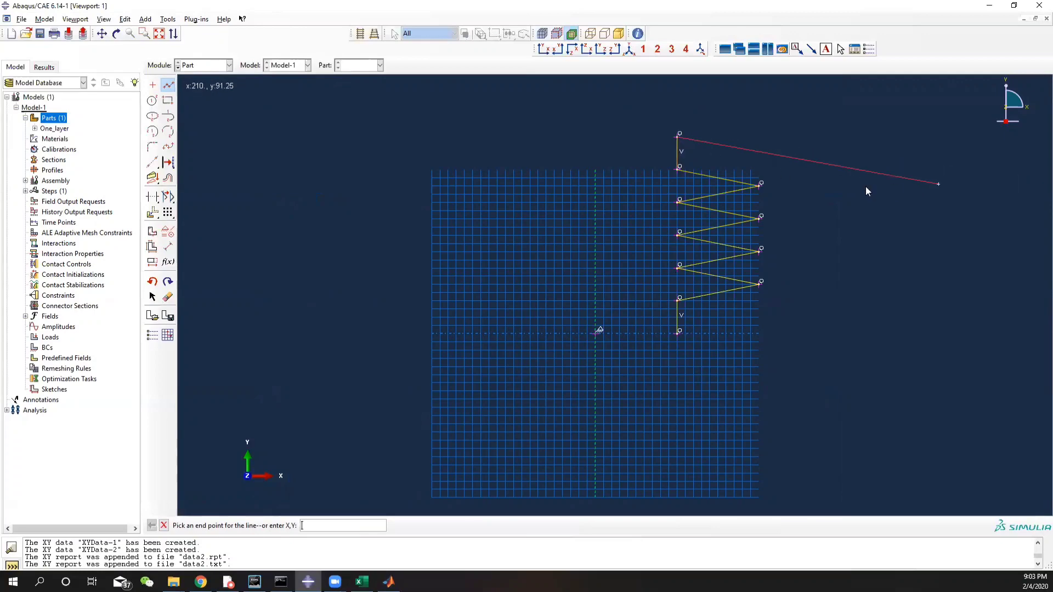
left_click(164, 526)
scroll(689, 367, "up", 2)
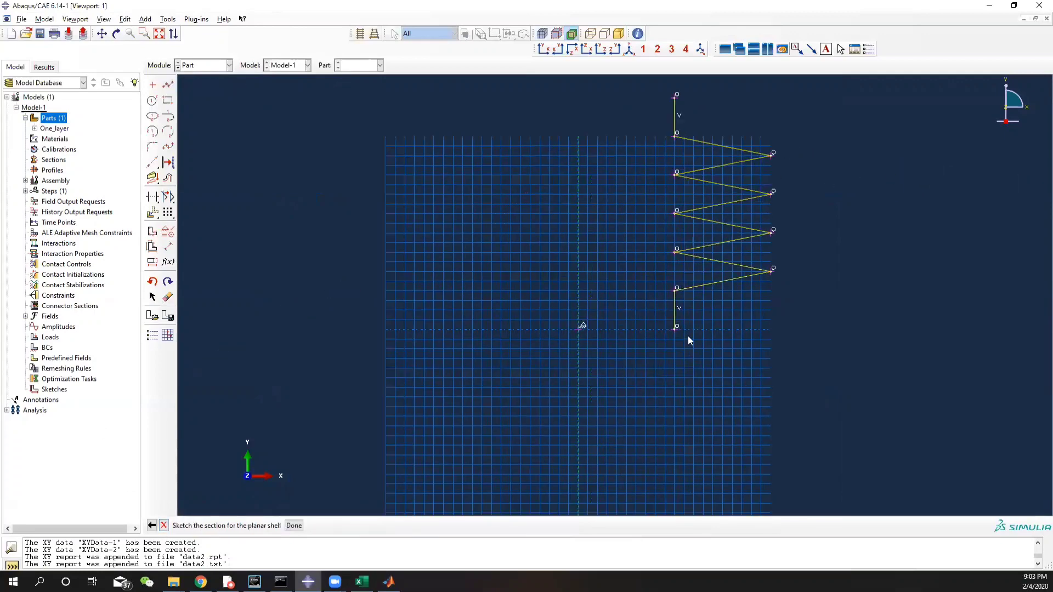
mouse_move(832, 231)
middle_mouse_down("ctrl+alt")
mouse_move(755, 306)
mouse_move(656, 341)
middle_mouse_up("ctrl+alt")
mouse_move(656, 341)
left_mouse_down("ctrl+alt")
mouse_move(593, 361)
mouse_move(695, 326)
mouse_move(644, 329)
left_mouse_up("ctrl+alt")
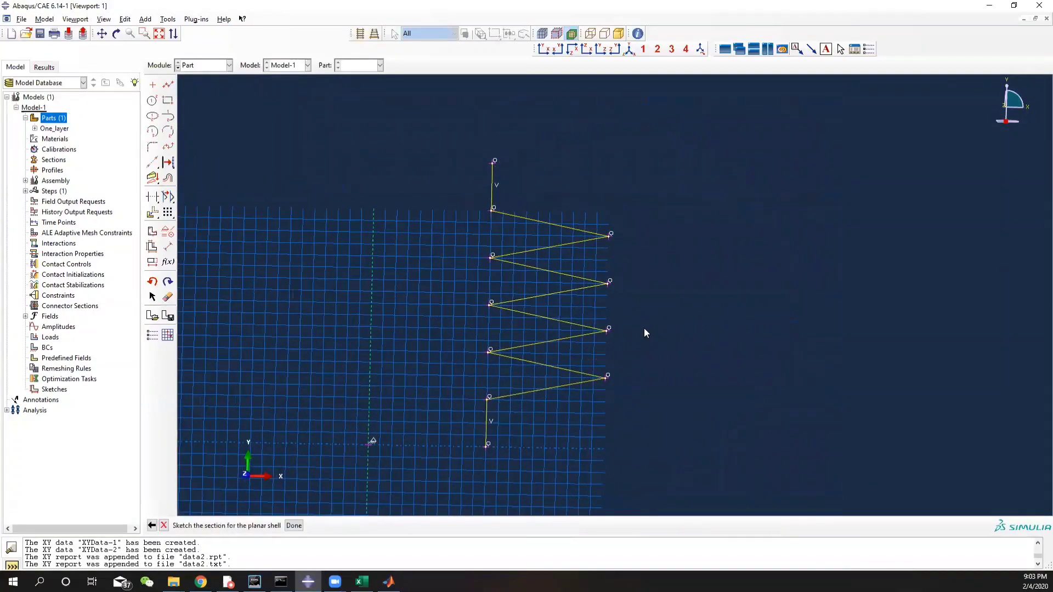
left_click(544, 48)
scroll(771, 252, "down", 1)
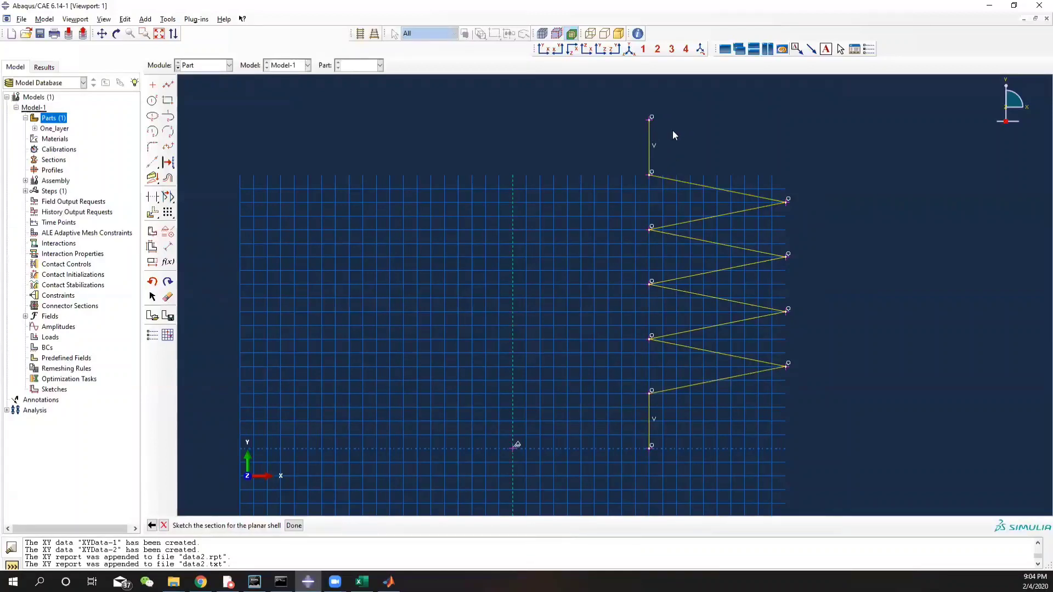
left_click(168, 177)
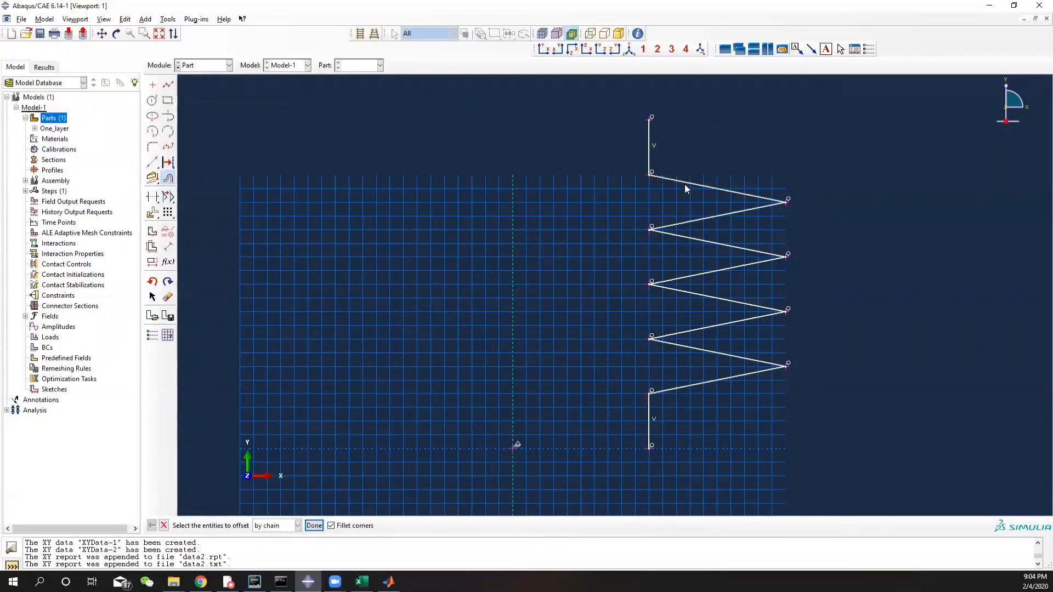
- Fillet all nine corners of the zigzag profile with radius 3, from the lower straight segment to the upper one
left_click(152, 146)
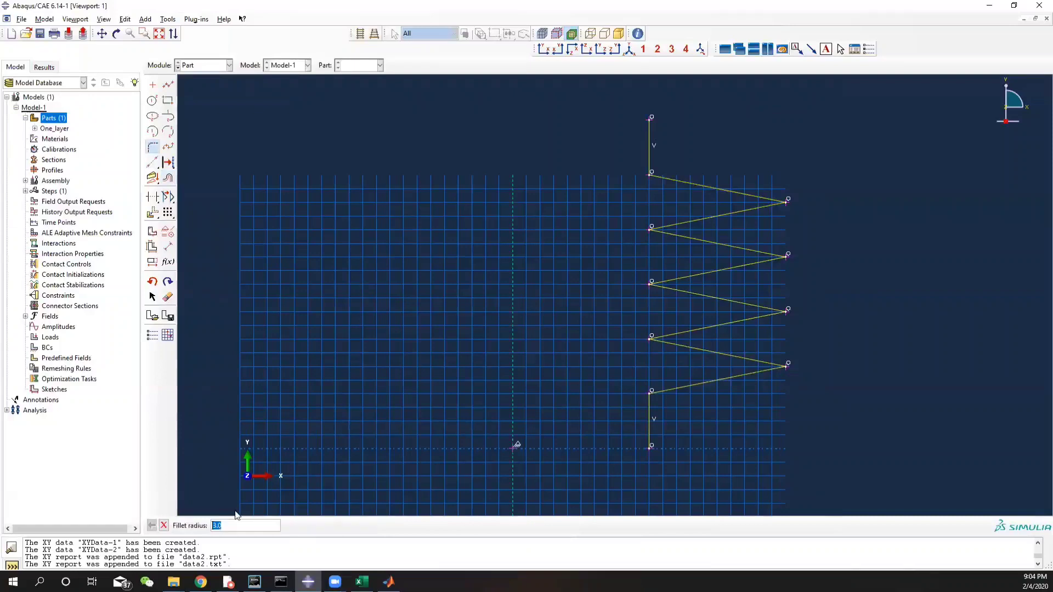
key("Return")
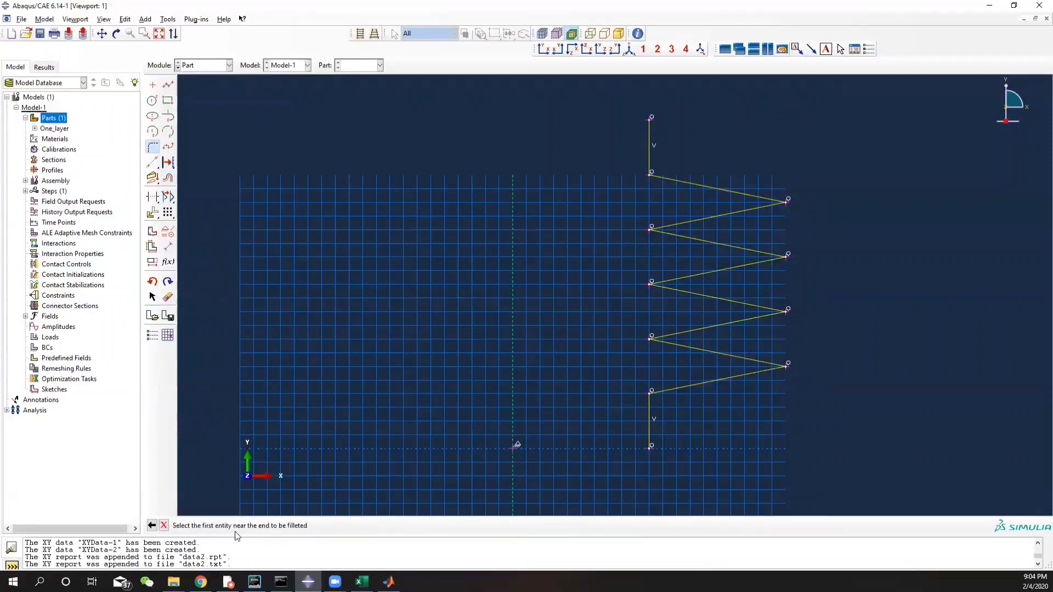
left_click(652, 407)
left_click(696, 386)
left_click(694, 391)
left_click(715, 353)
left_click(715, 352)
left_click(716, 332)
left_click(715, 325)
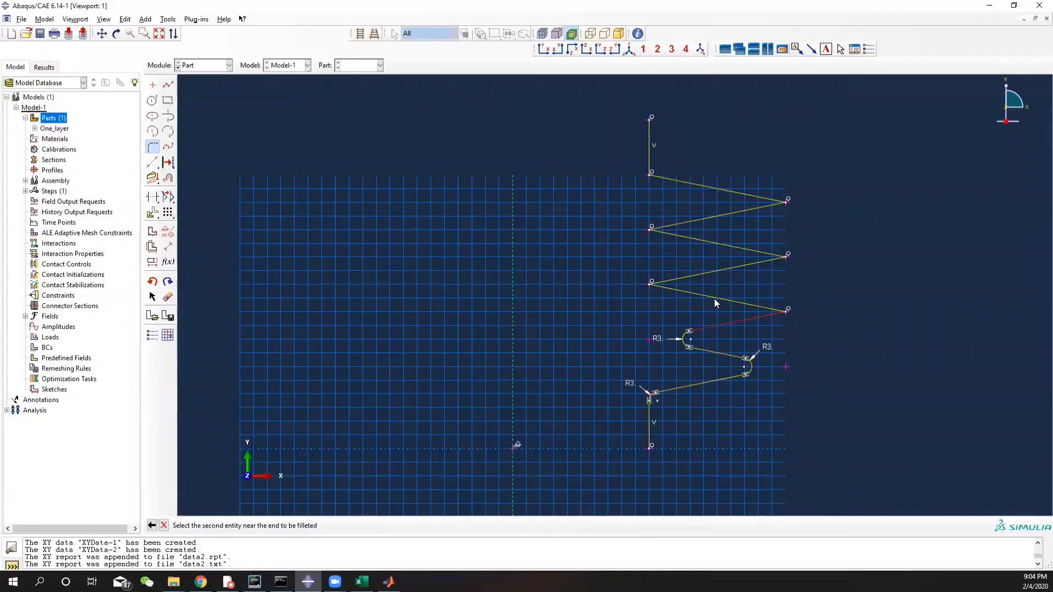
left_click(714, 297)
left_click(712, 297)
left_click(713, 271)
left_click(722, 271)
left_click(714, 242)
left_click(706, 242)
left_click(716, 219)
left_click(721, 214)
left_click(714, 189)
left_click(683, 174)
left_click(651, 136)
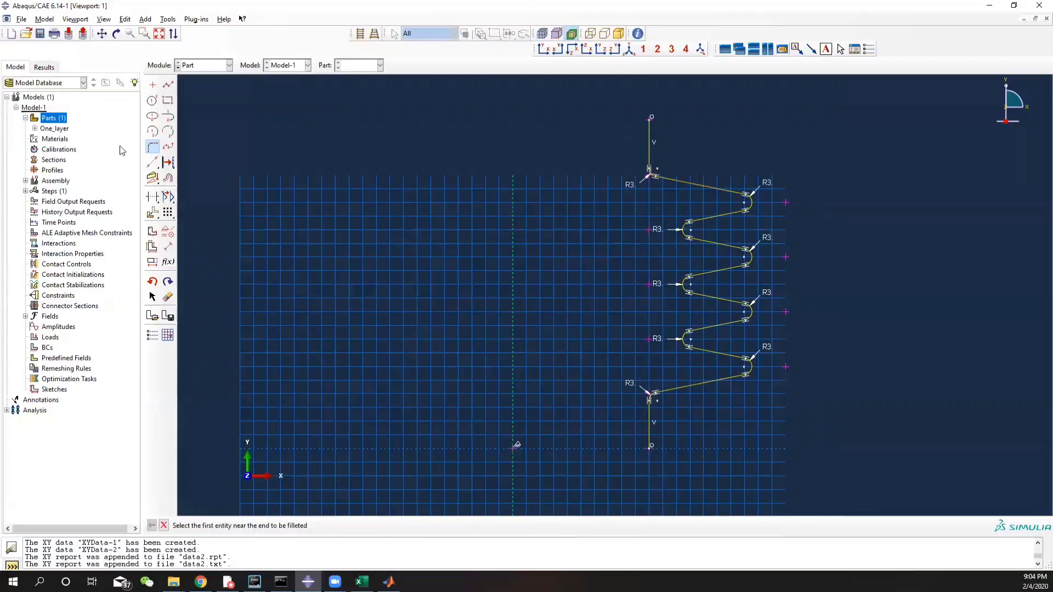
- Offset the whole filleted profile chain by 0.25 toward the axis
left_click(168, 177)
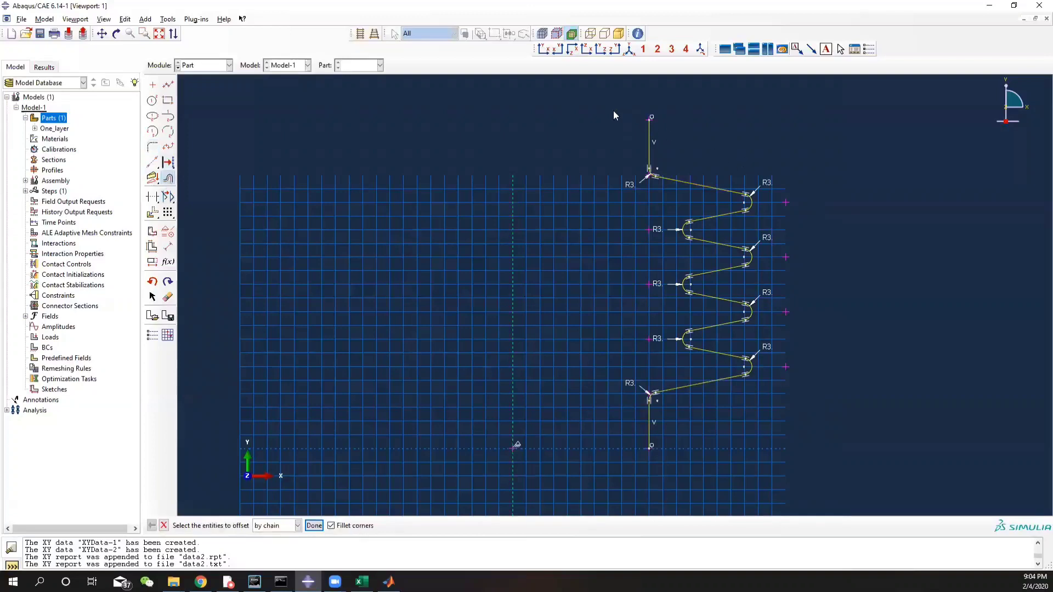
left_click(677, 180)
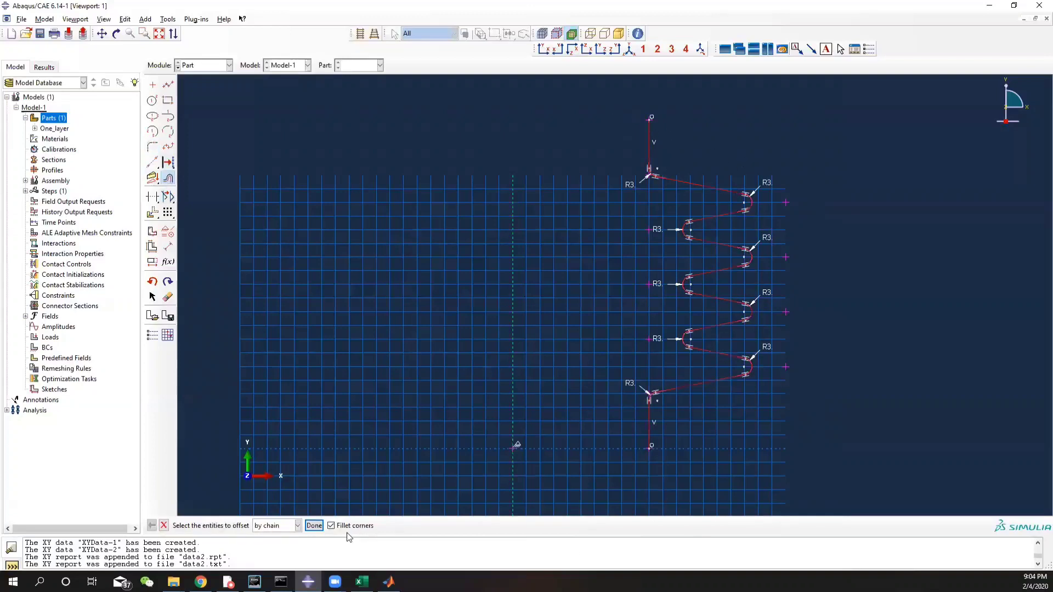
left_click(315, 526)
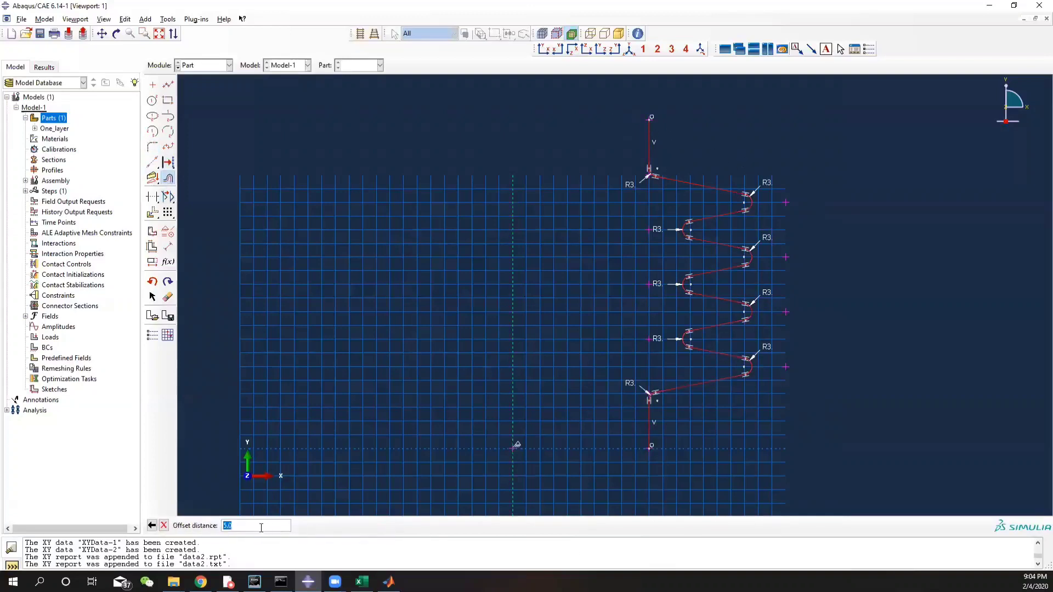
type("0.25")
scroll(222, 502, "down", 4)
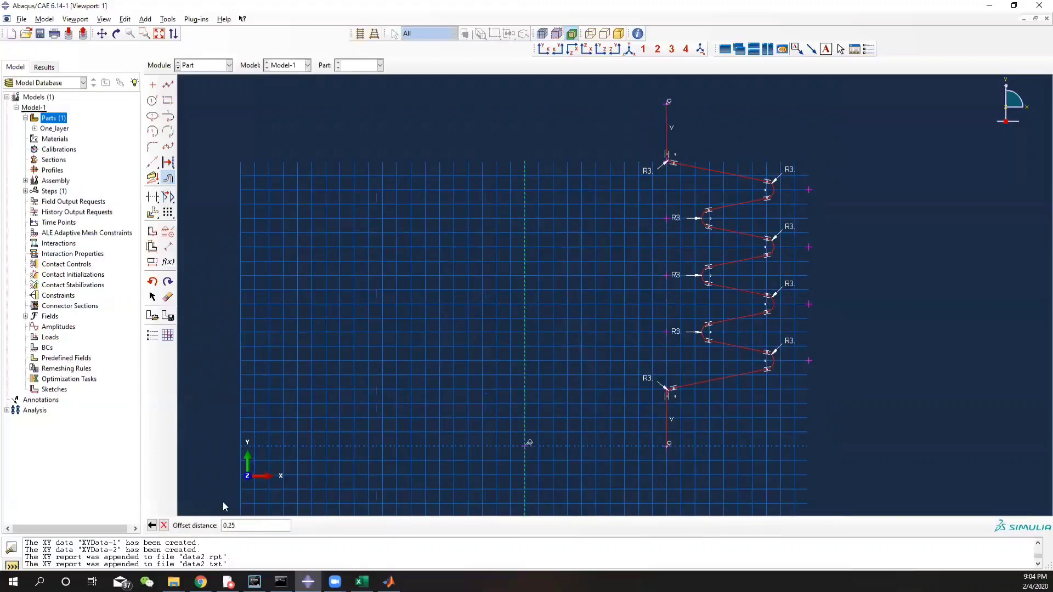
scroll(223, 502, "up", 3)
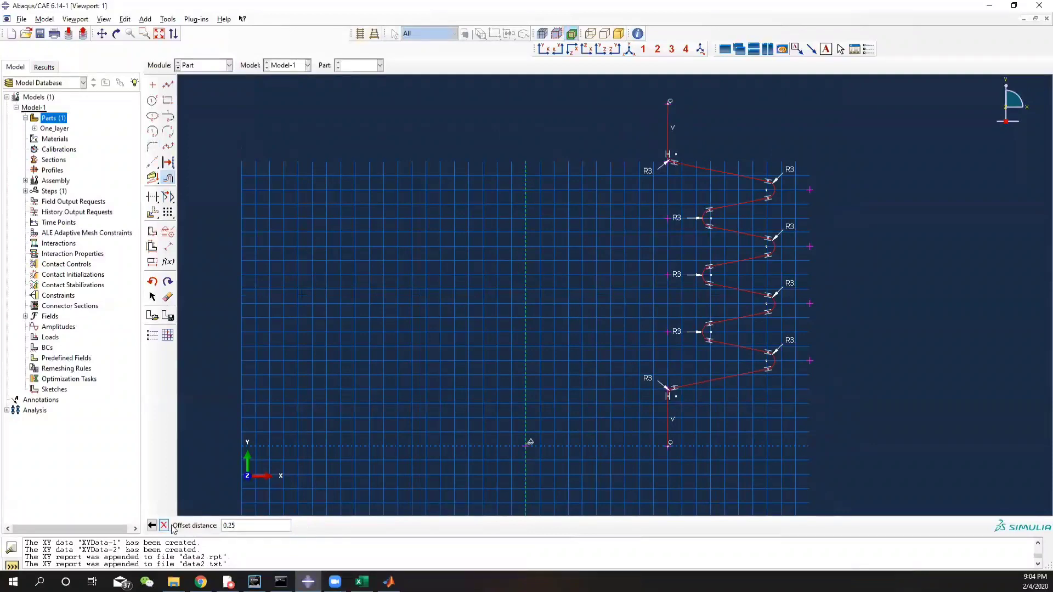
key("Return")
scroll(664, 337, "down", 6)
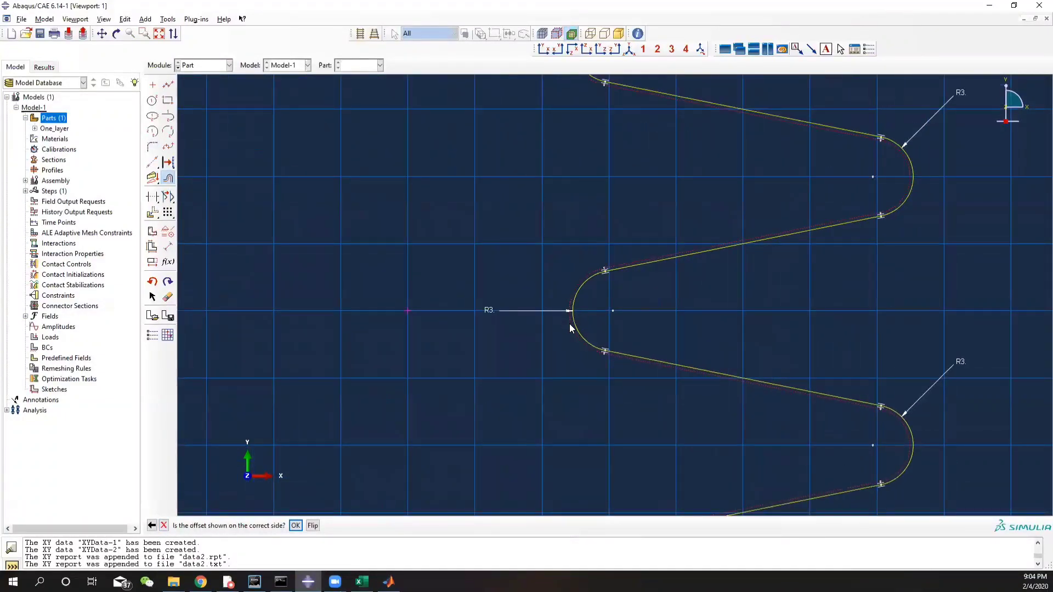
left_click(296, 526)
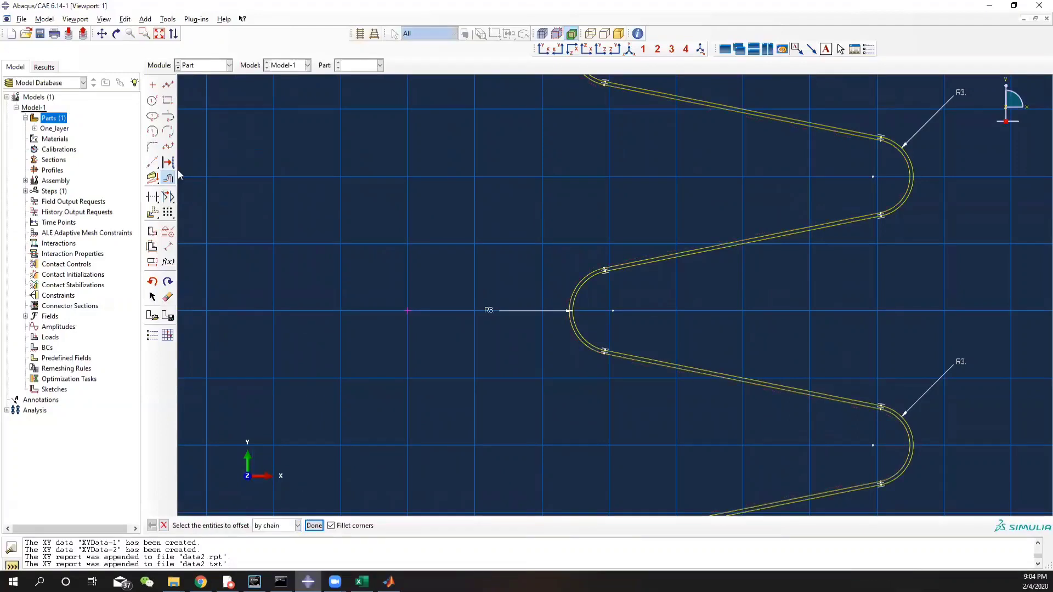
- Offset the original filleted profile by 0.25 to the side away from the axis
left_click(574, 331)
left_click(314, 526)
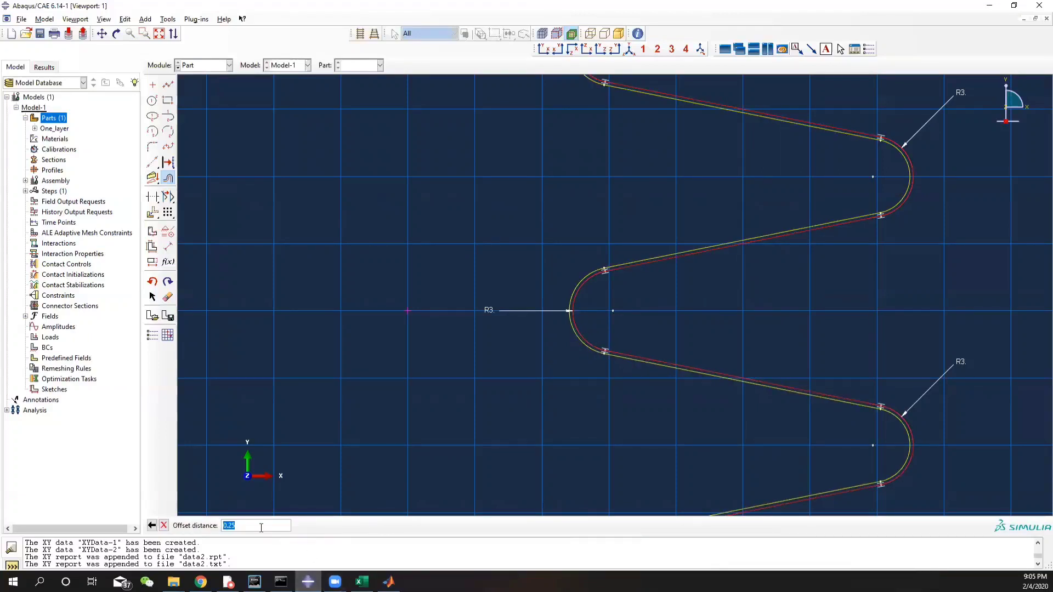
key("Return")
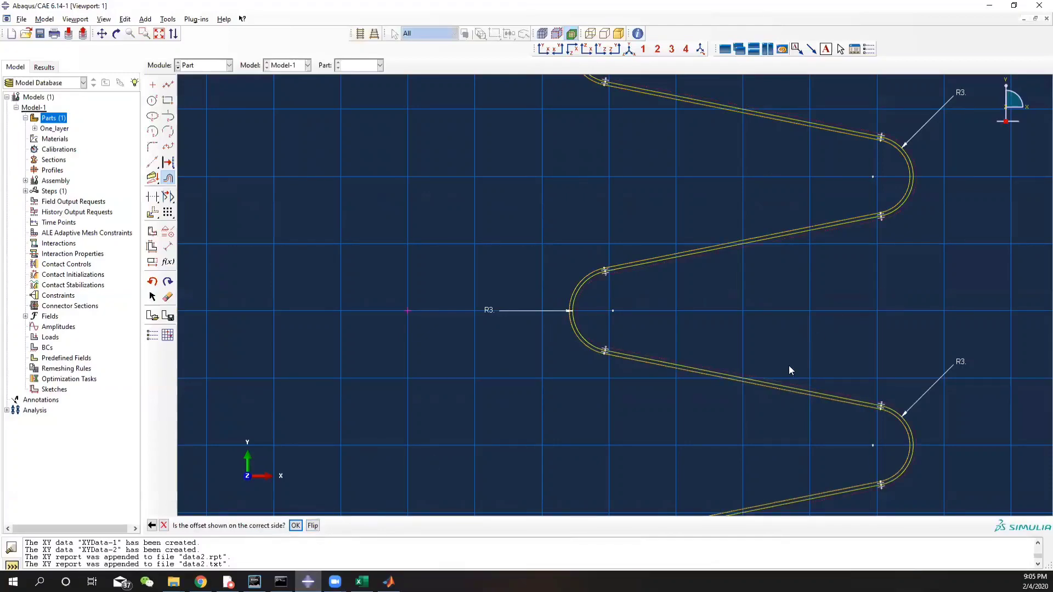
scroll(806, 343, "down", 4)
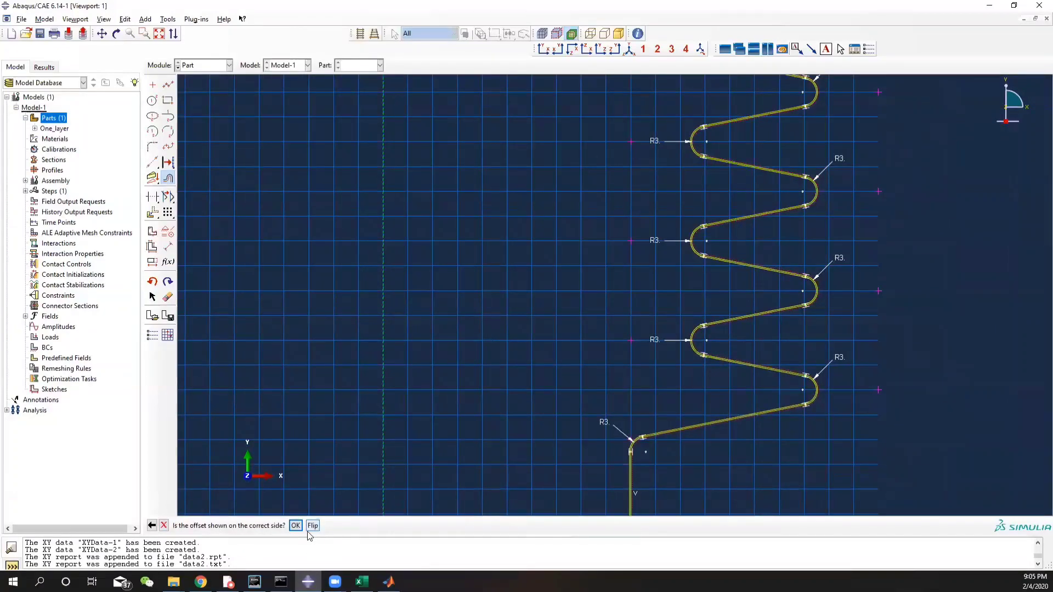
left_click(296, 526)
- Delete every line and arc of the original middle profile, keeping only the two offset curves
scroll(641, 339, "up", 6)
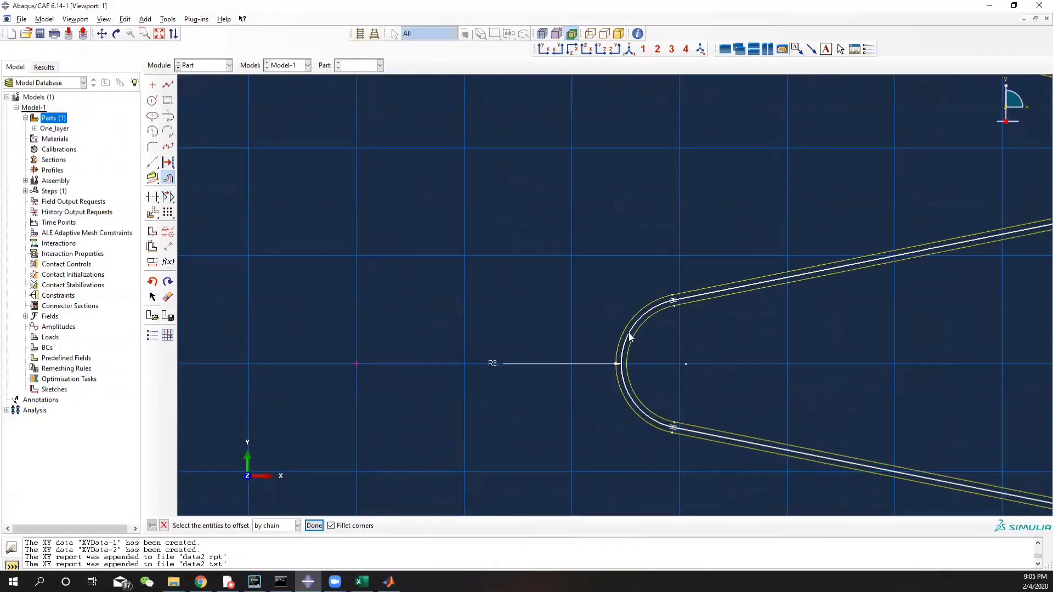
left_click(168, 297)
left_click(630, 354)
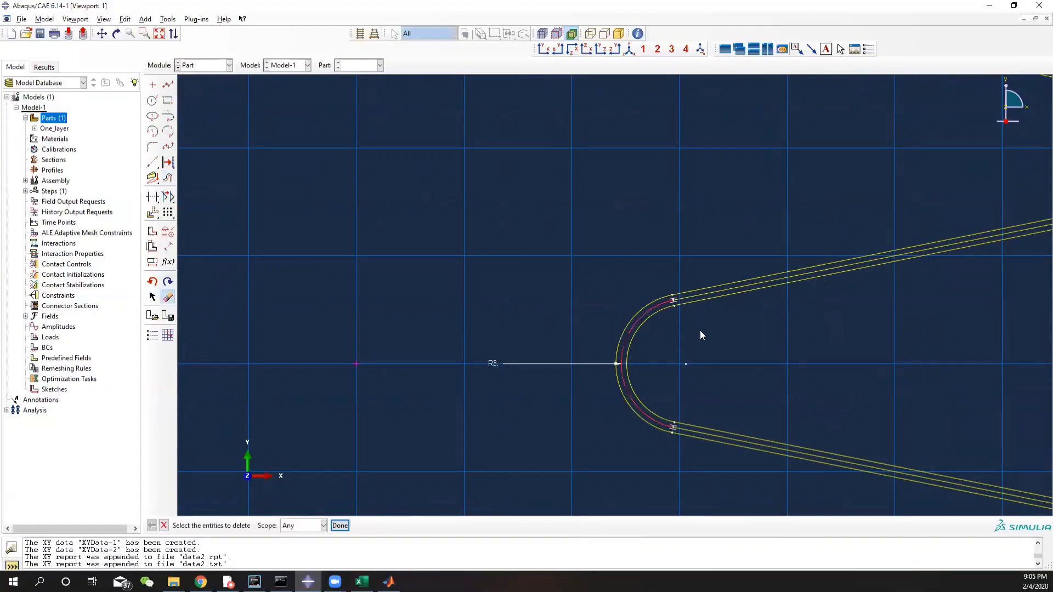
scroll(850, 293, "down", 5)
scroll(836, 244, "up", 2)
middle_click_drag(785, 446, 607, 133, "ctrl+alt")
left_click(386, 351)
left_click(482, 251)
mouse_move(861, 171)
middle_mouse_down("ctrl+alt")
mouse_move(710, 360)
mouse_move(635, 390)
middle_mouse_up("ctrl+alt")
left_click(627, 383)
left_click(538, 328)
left_click(407, 211)
left_click(629, 137)
middle_click_drag(653, 112, 653, 492, "ctrl+alt")
left_click(437, 446)
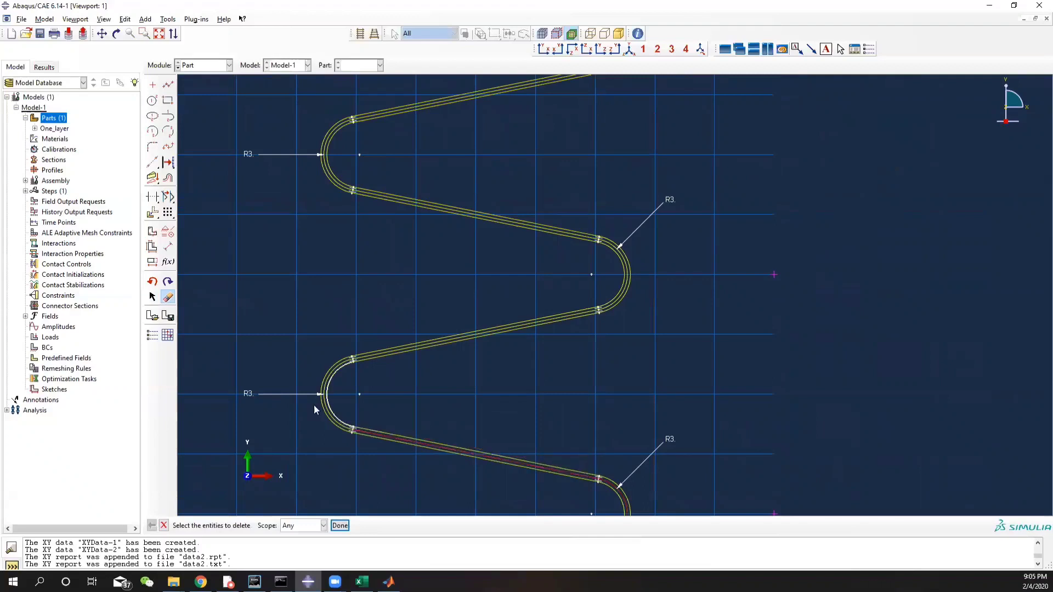
left_click(329, 407)
left_click(416, 351)
left_click(622, 248)
left_click(526, 226)
left_click(329, 141)
left_click(415, 108)
mouse_move(546, 149)
middle_mouse_down("ctrl+alt")
mouse_move(494, 494)
mouse_move(584, 517)
middle_mouse_up("ctrl+alt")
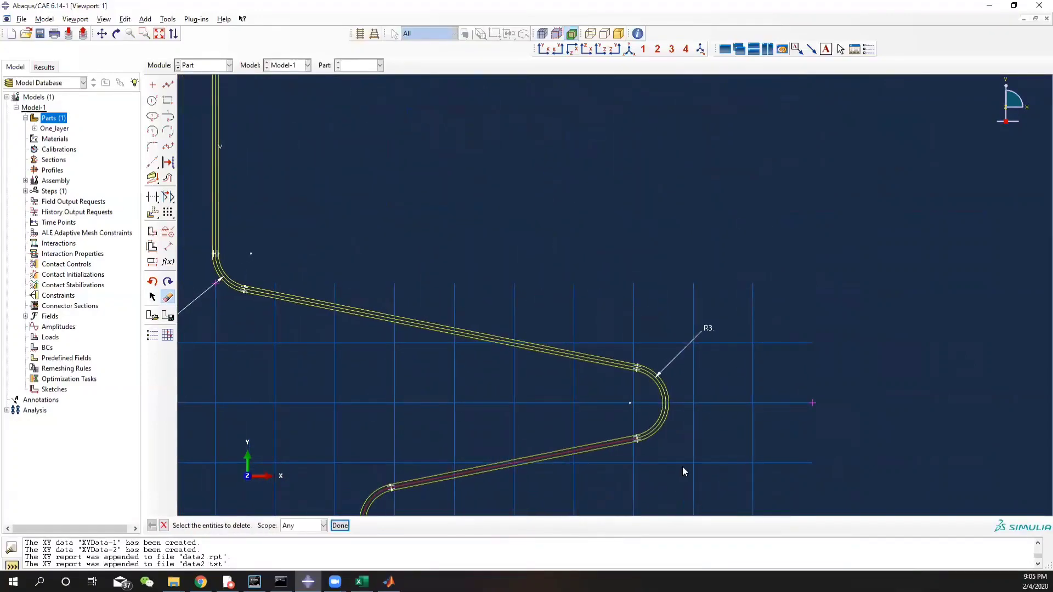
left_click(667, 403)
left_click(482, 341)
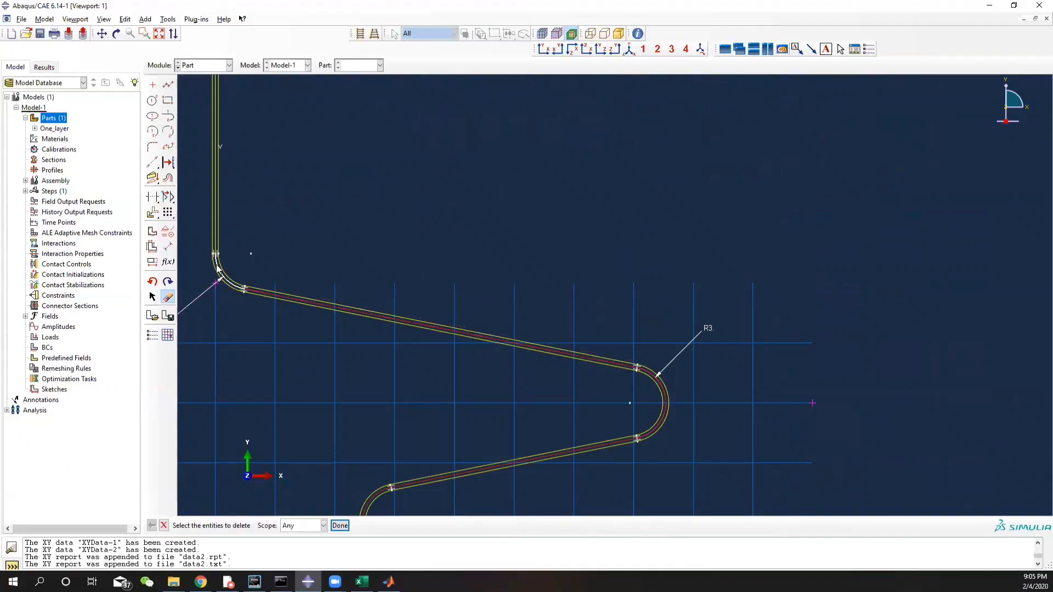
middle_click_drag(361, 242, 528, 401, "ctrl+alt")
left_click(335, 525)
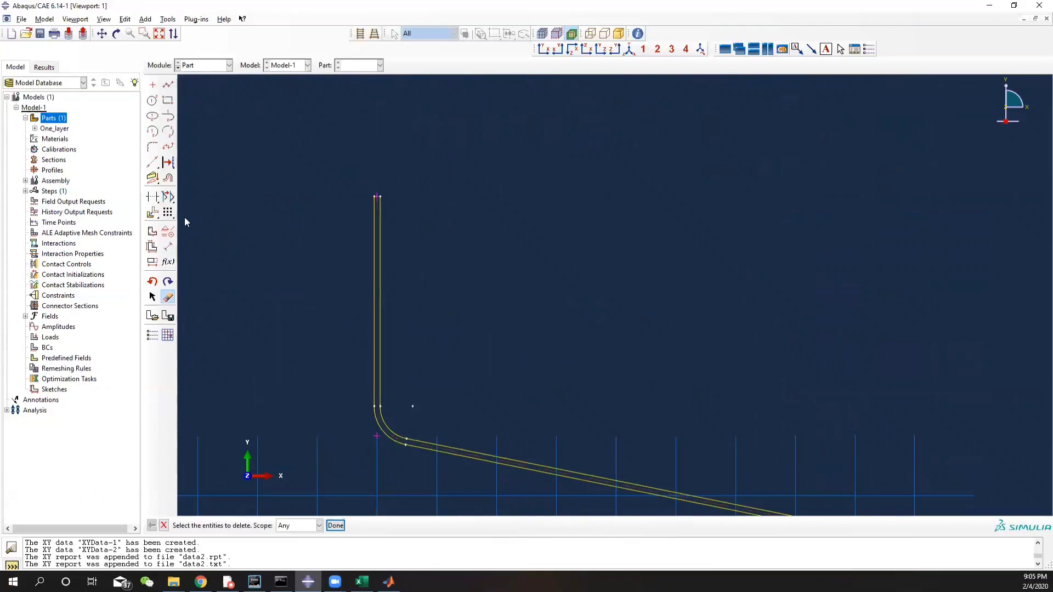
- Close the upper end of the two offset curves with a short horizontal line between their endpoints
left_click(168, 85)
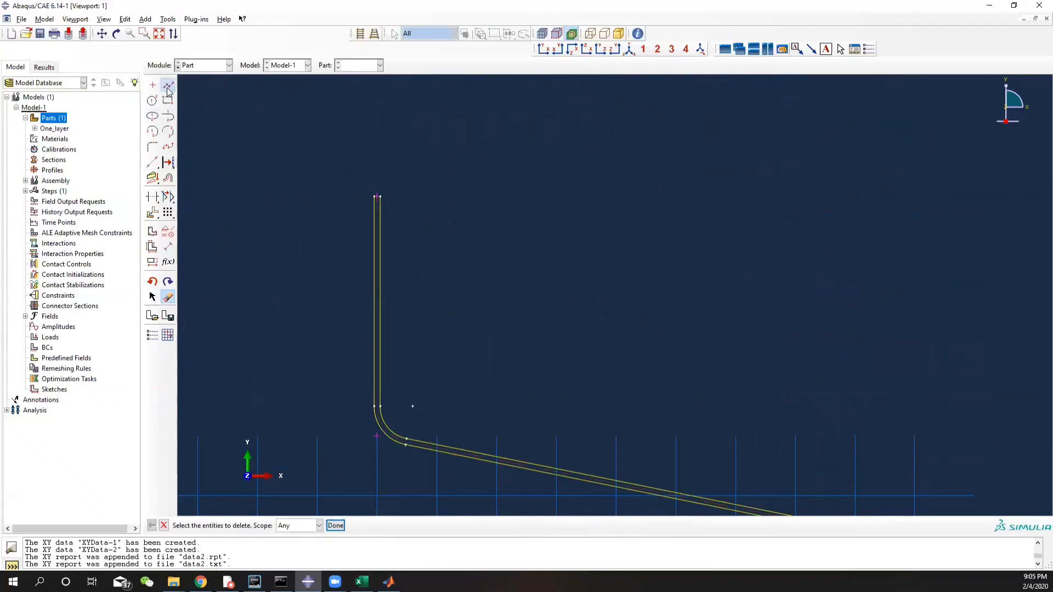
scroll(376, 199, "up", 3)
left_click(376, 200)
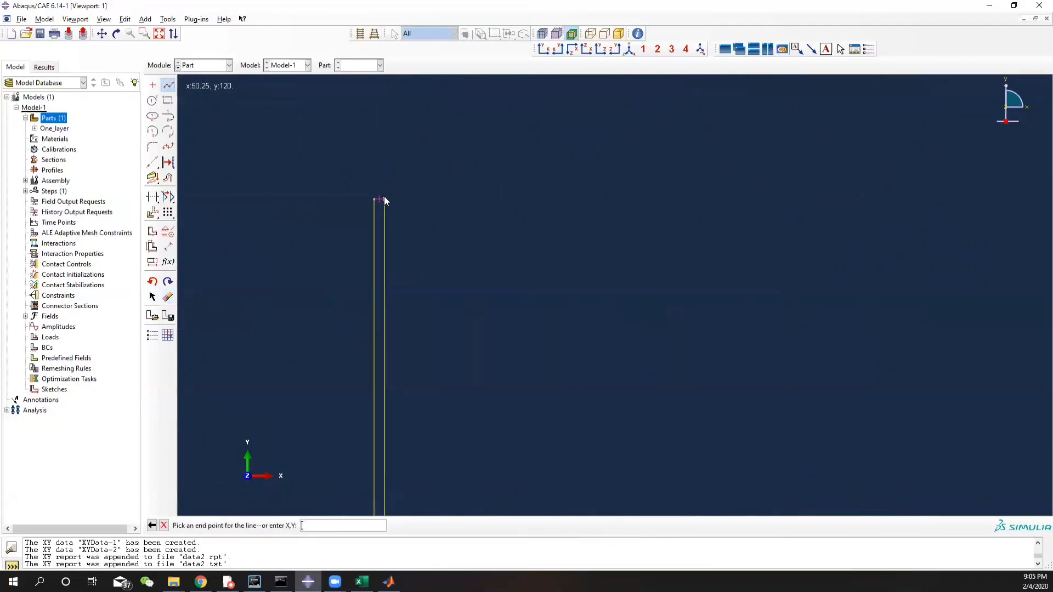
left_click(385, 197)
key("Escape")
scroll(473, 273, "down", 5)
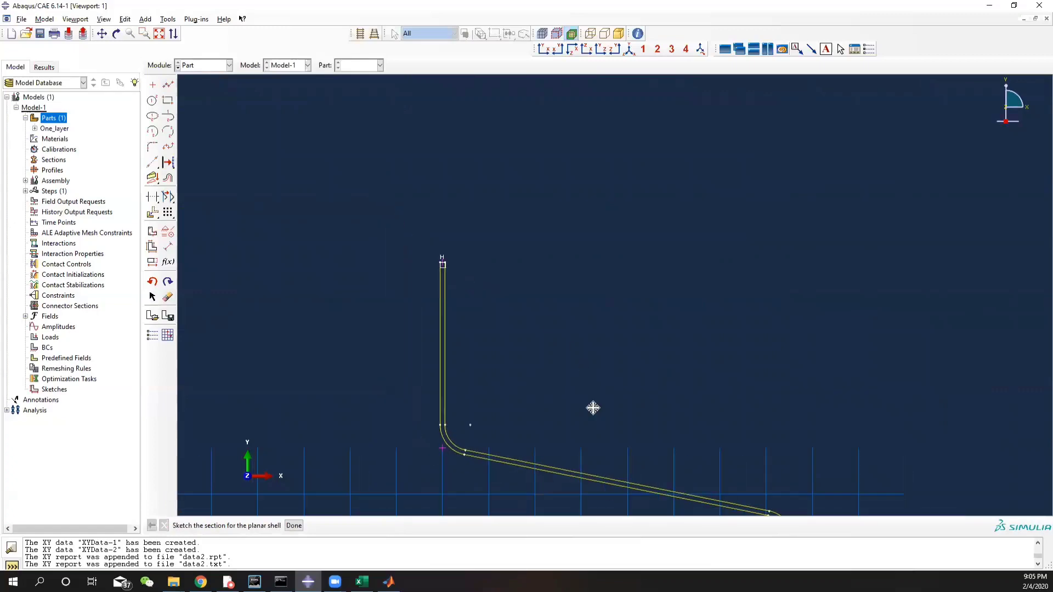
- Close the lower end of the offset curves with a short horizontal line and finish the shell section sketch
middle_click_drag(595, 408, 528, 40, "ctrl+alt")
scroll(608, 304, "down", 5)
middle_click_drag(648, 392, 580, 104, "ctrl+alt")
scroll(430, 368, "up", 6)
scroll(387, 363, "up", 3)
left_click(168, 84)
left_click(402, 398)
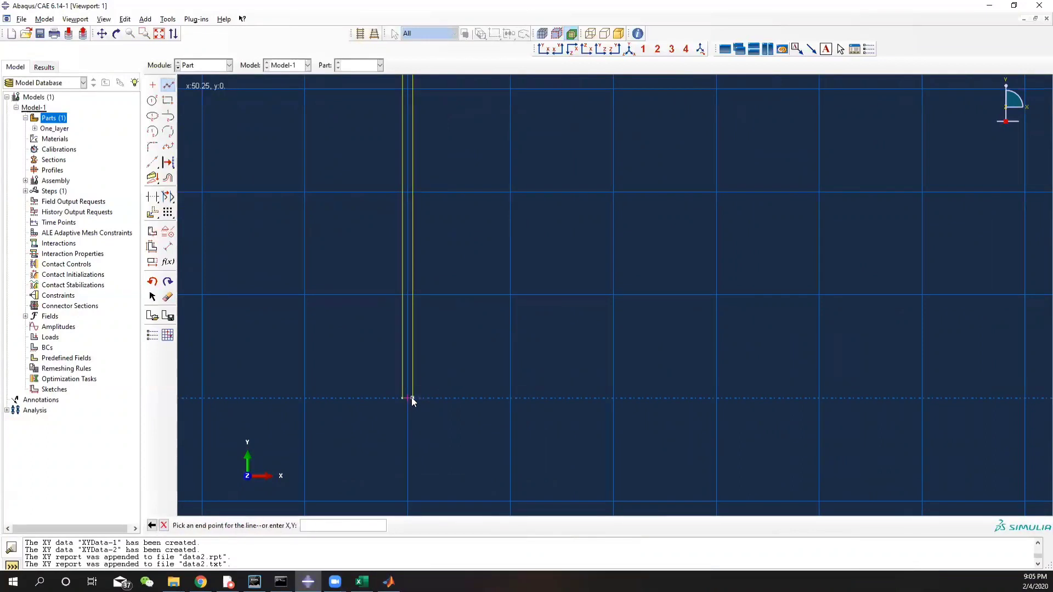
left_click(412, 397)
middle_click(411, 397)
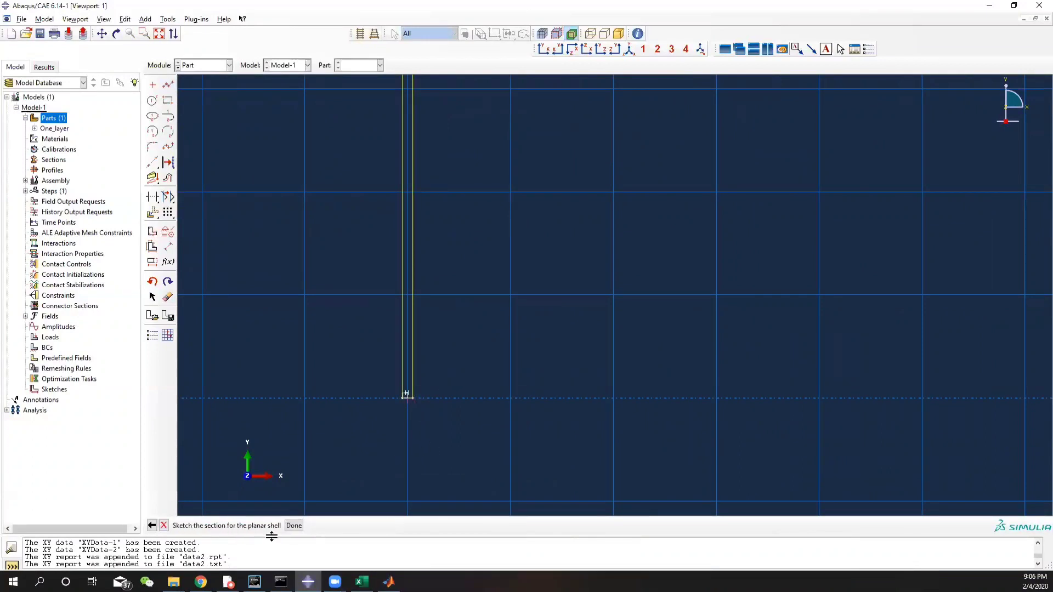
left_click(293, 526)
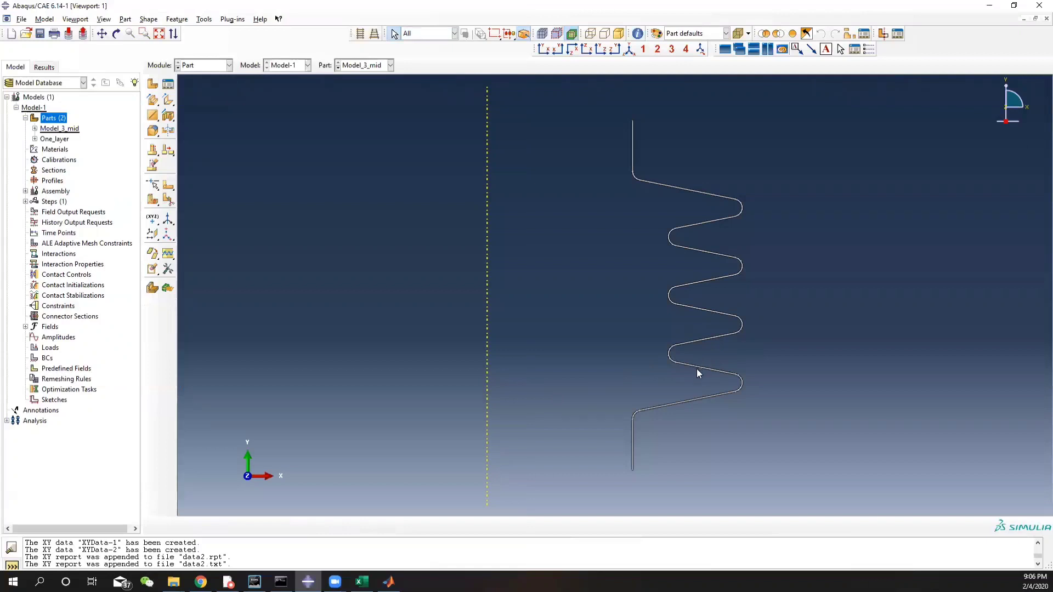
- Create an axisymmetric deformable shell part named Model_3_sides with an approximate size of 200
scroll(674, 315, "down", 1)
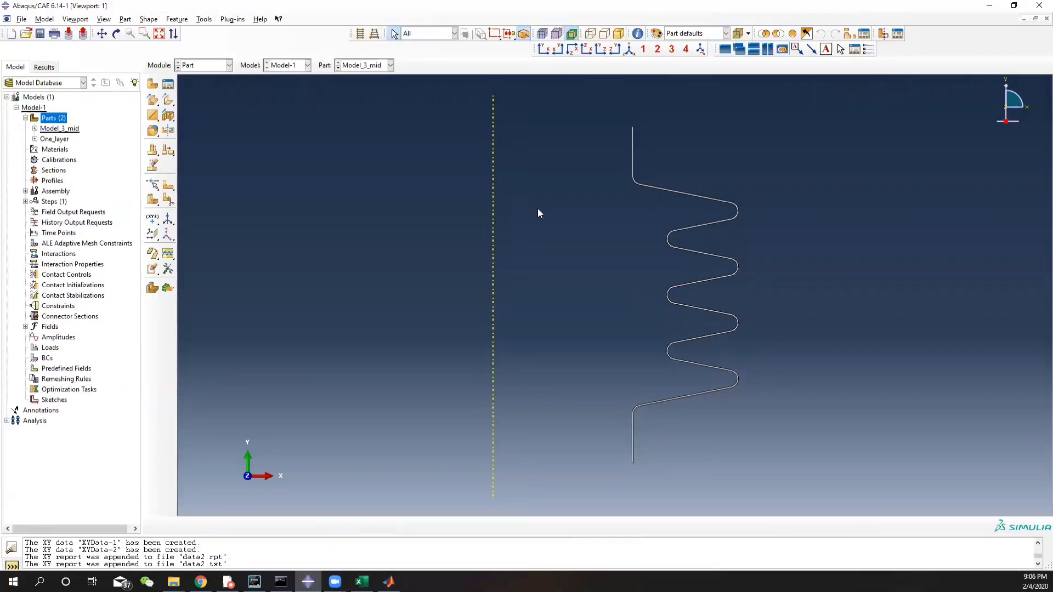
right_click(57, 120)
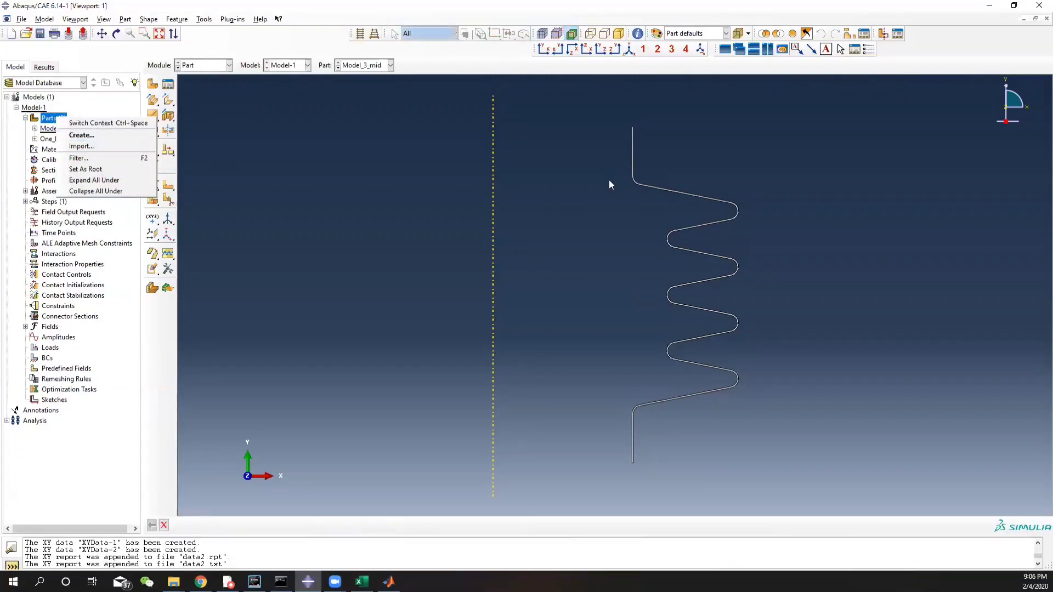
left_click(620, 146)
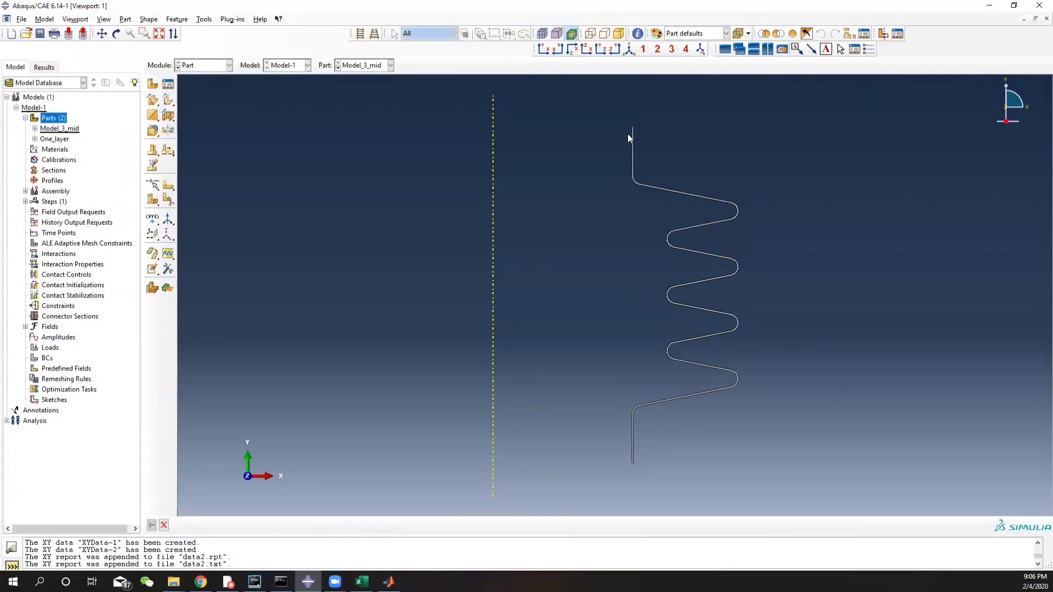
right_click(55, 119)
left_click(79, 134)
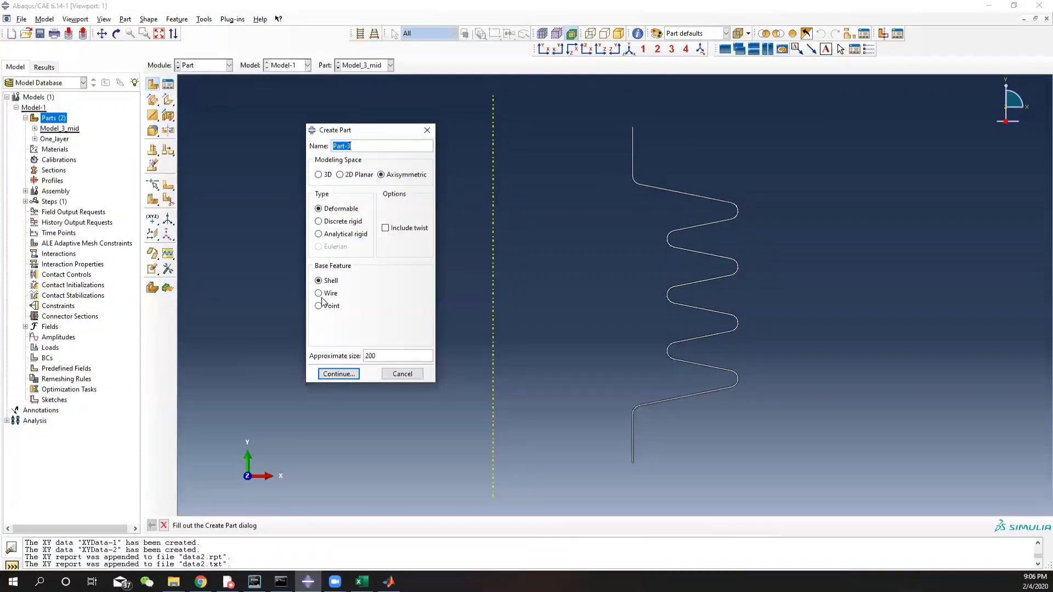
type("s")
type("Model")
type("_3_sides")
left_click(346, 375)
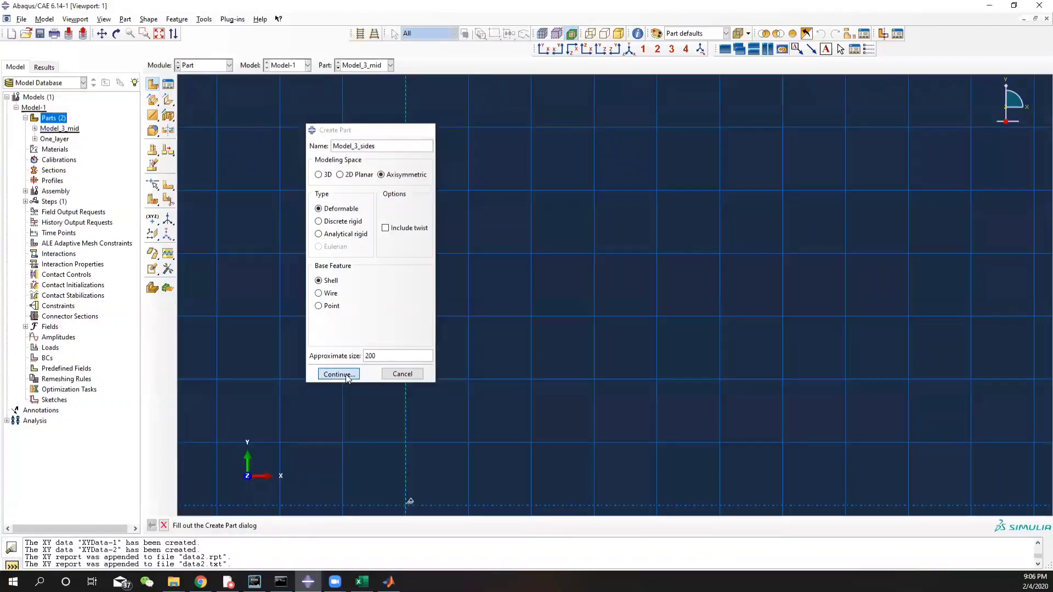
- Place isolated construction points at (50, 0) and (100, 30) in the new sketch
scroll(492, 251, "up", 1)
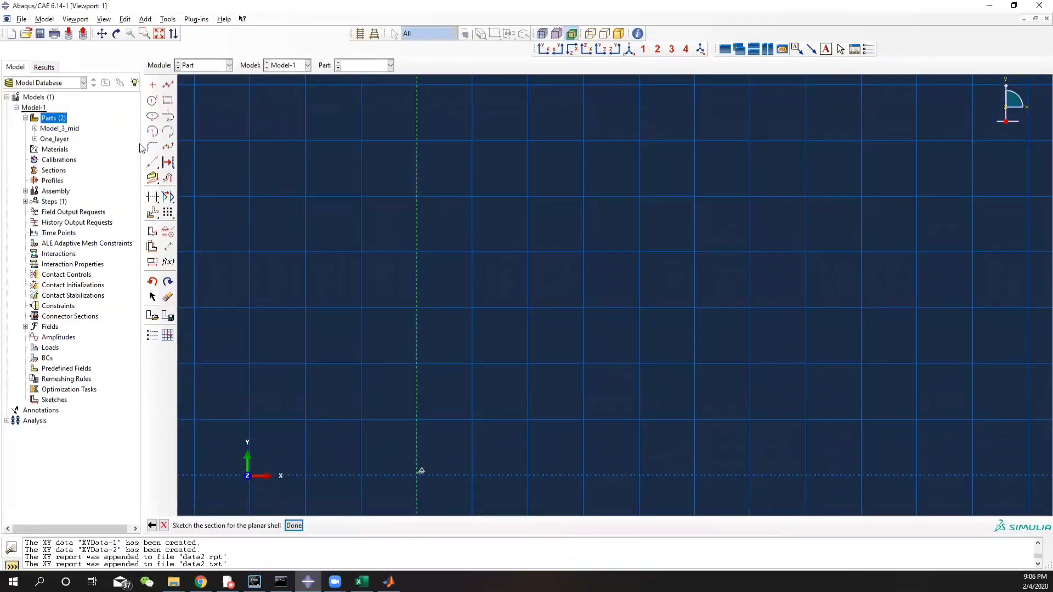
scroll(621, 226, "up", 3)
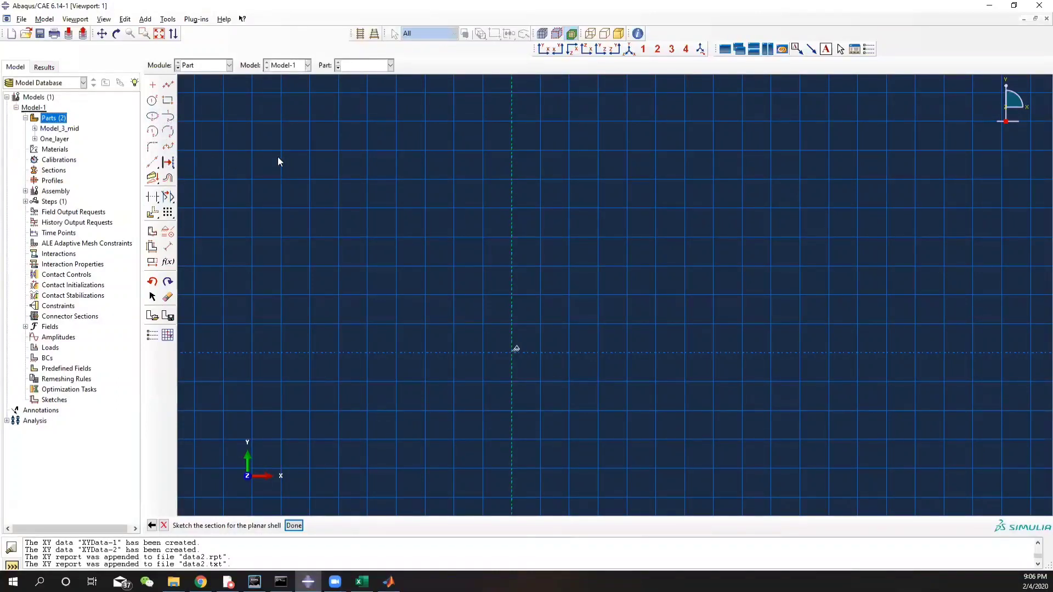
left_click(153, 87)
scroll(686, 386, "down", 2)
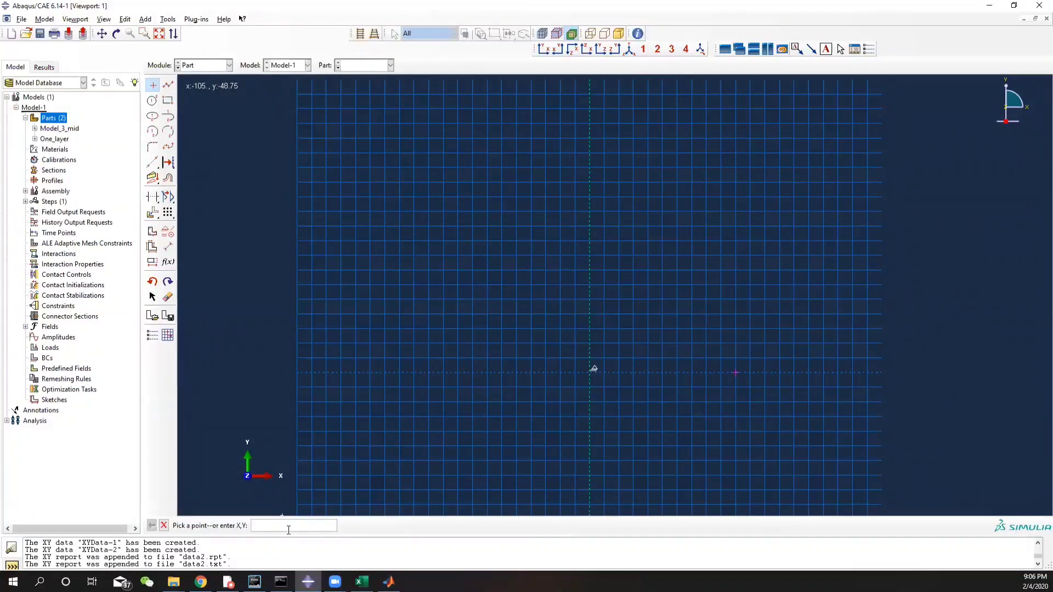
key("Return")
- Pattern the point at (50, 0) linearly, with 1 in direction 1 and 7 in direction 2 at a spacing of 20
left_click(168, 212)
left_click(267, 525)
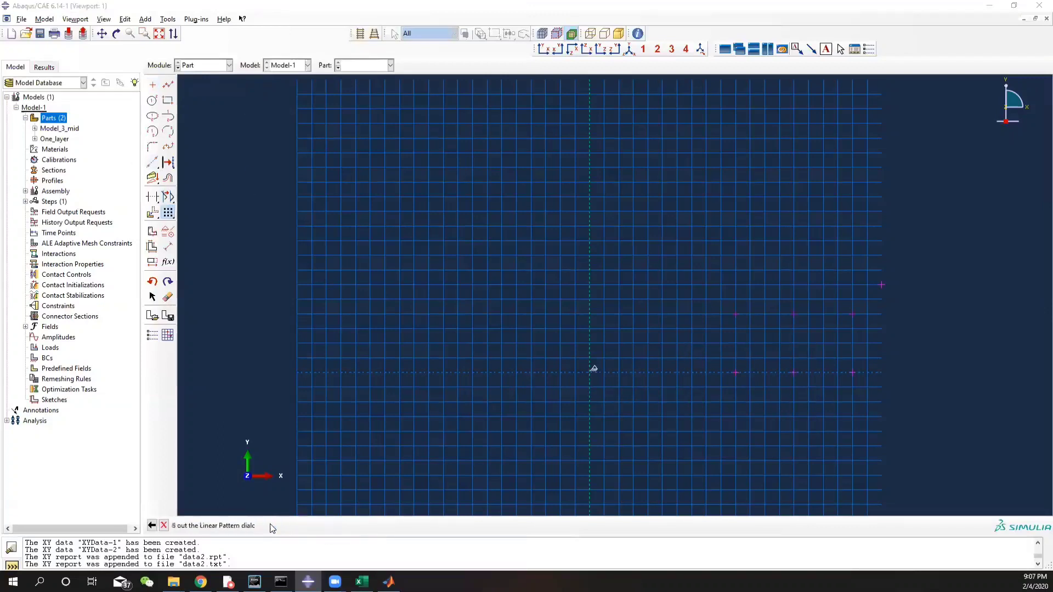
type("1")
key("Tab")
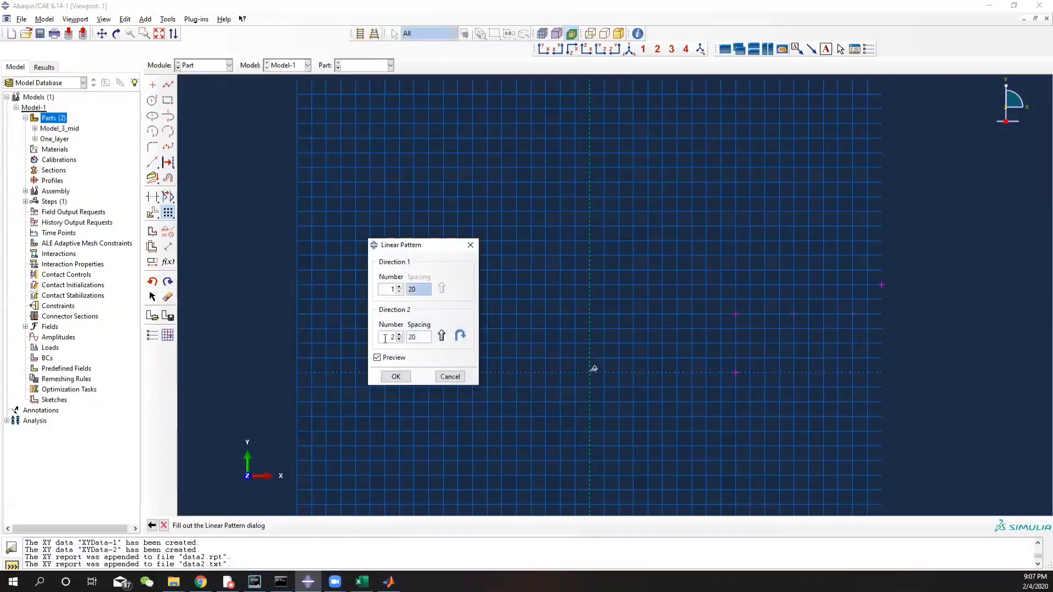
left_click(395, 377)
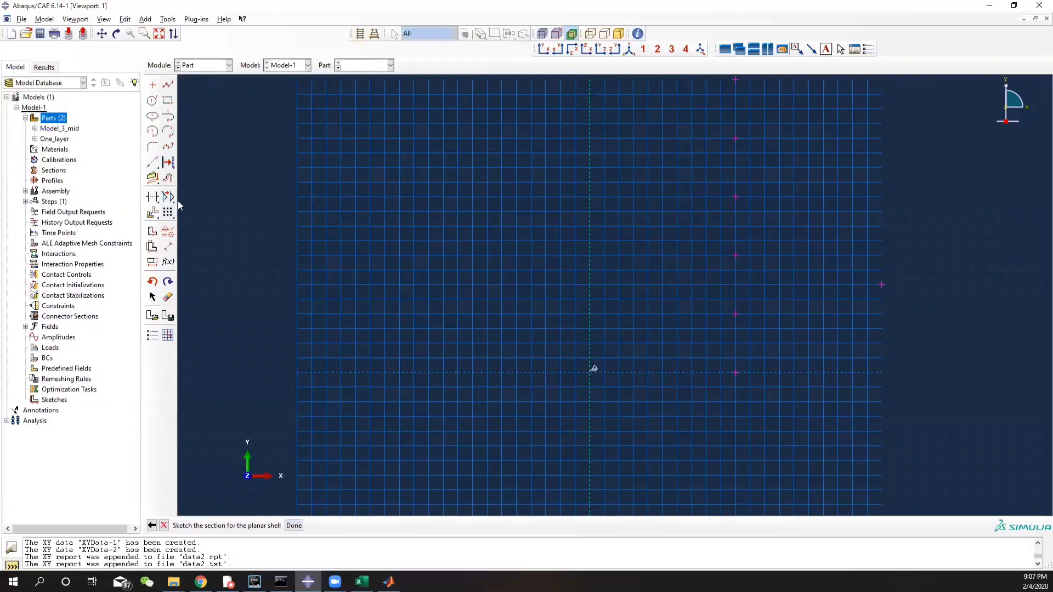
- Pattern the point at (100, 30) linearly, with 1 in direction 1 and 4 in direction 2 at a spacing of 20
left_click(168, 213)
left_click_drag(850, 266, 1036, 355)
left_click(267, 525)
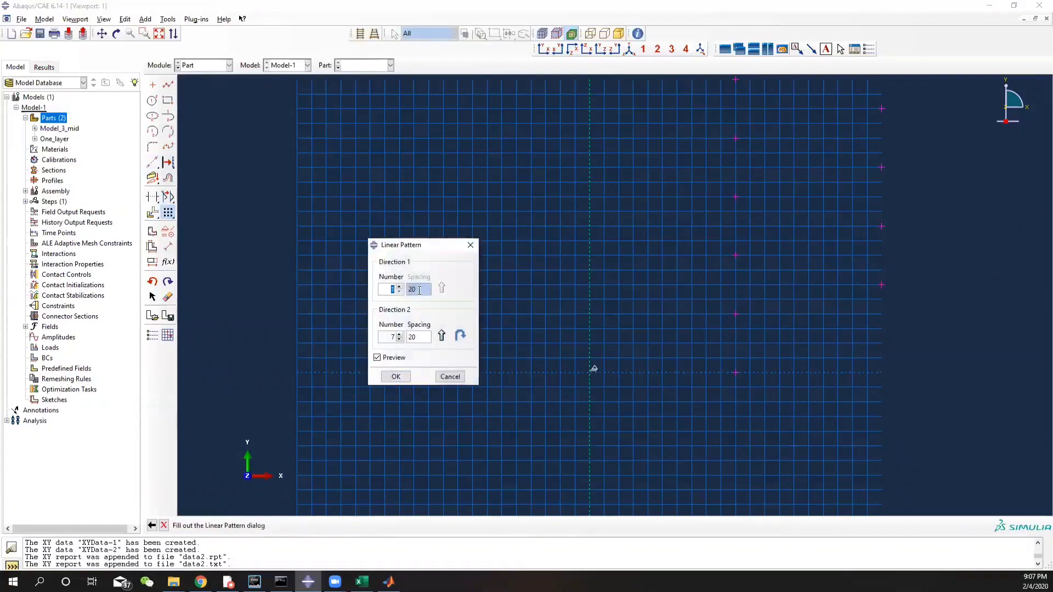
double_click(392, 337)
type("5")
key("BackSpace")
left_click(424, 331)
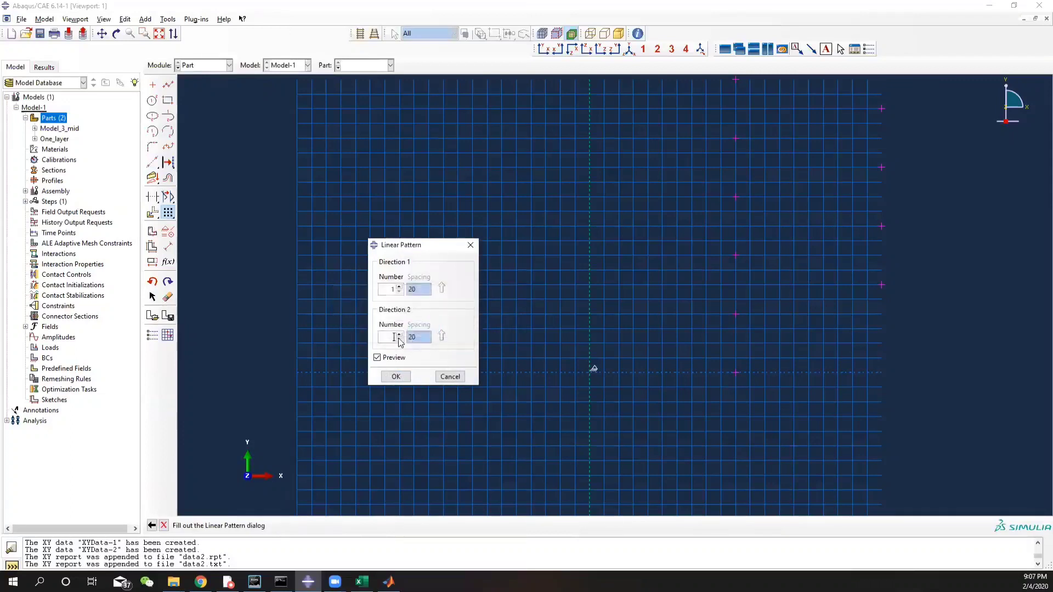
type("4")
left_click(396, 377)
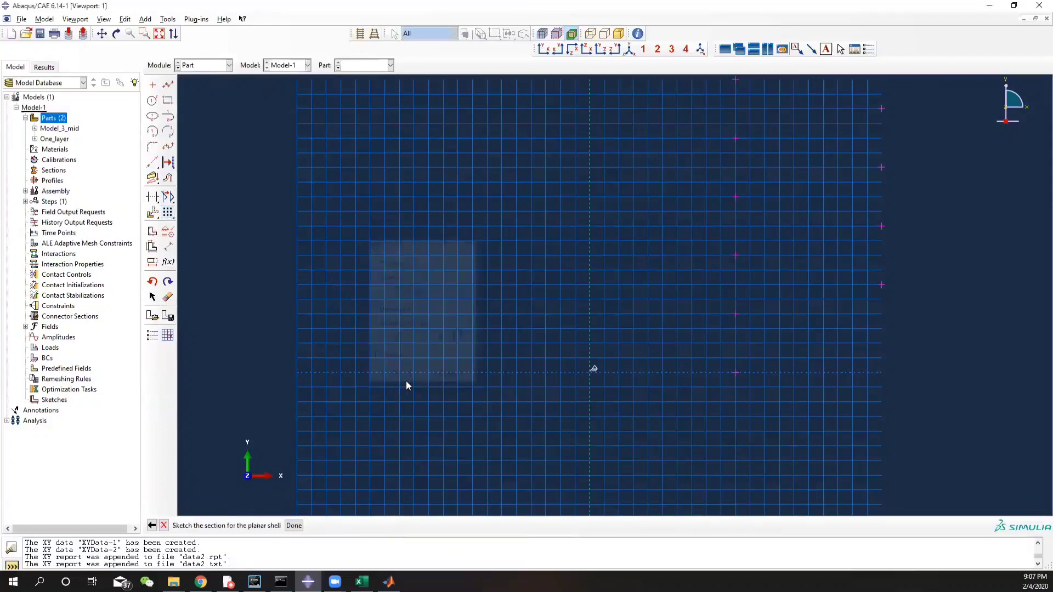
- Draw connected lines from (50, 0) up to (50, 20), zigzagging between the two point columns to (50, 100), and ending at (50, 120)
left_click(168, 85)
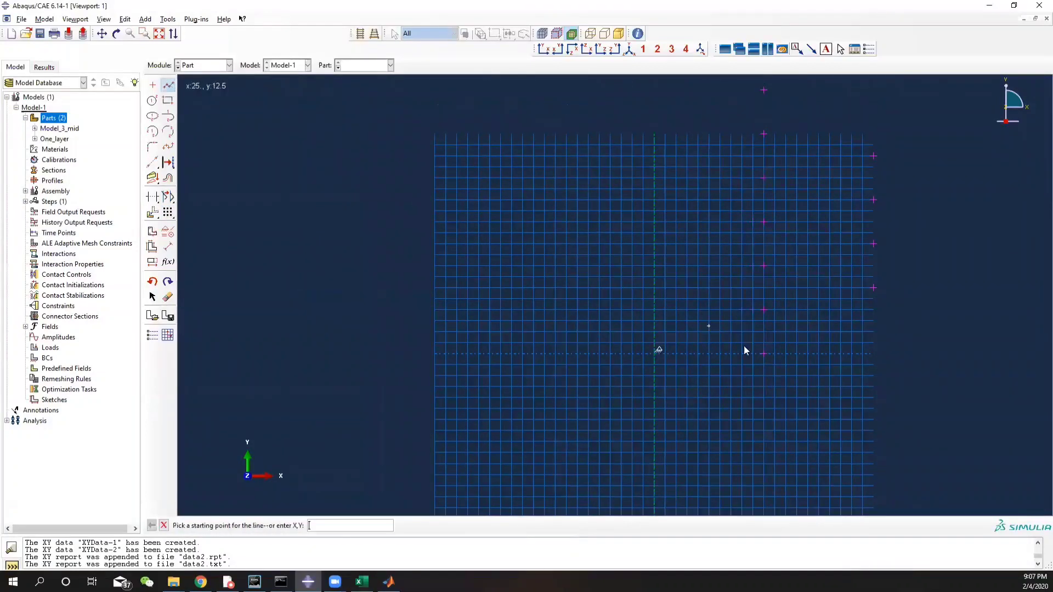
left_click(763, 354)
left_click(764, 308)
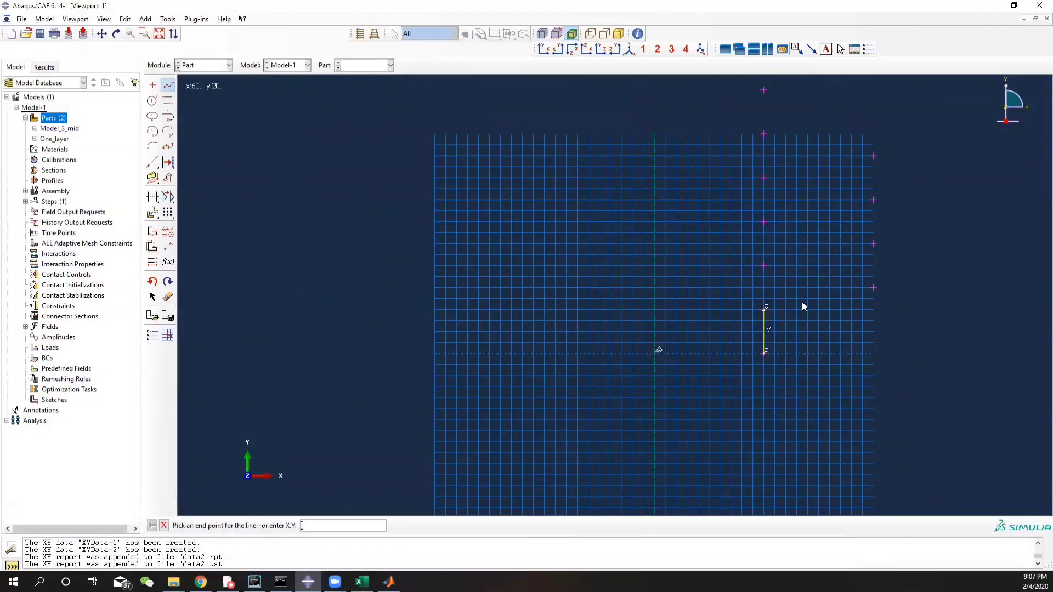
left_click(874, 286)
left_click(765, 263)
left_click(874, 242)
left_click(765, 220)
left_click(873, 198)
left_click(764, 178)
left_click(875, 155)
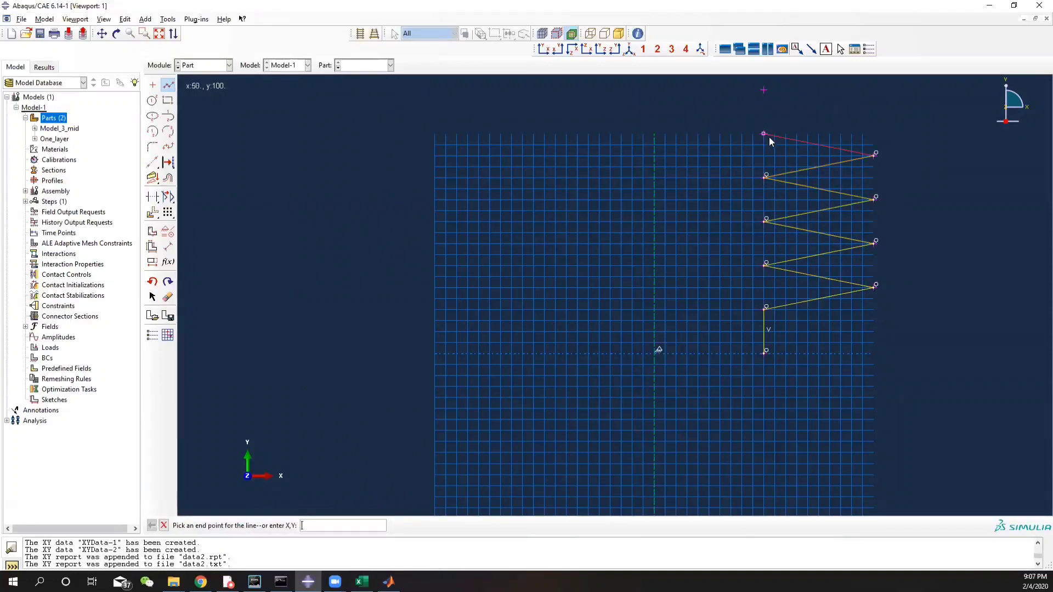
left_click(765, 133)
left_click(766, 86)
left_click(164, 526)
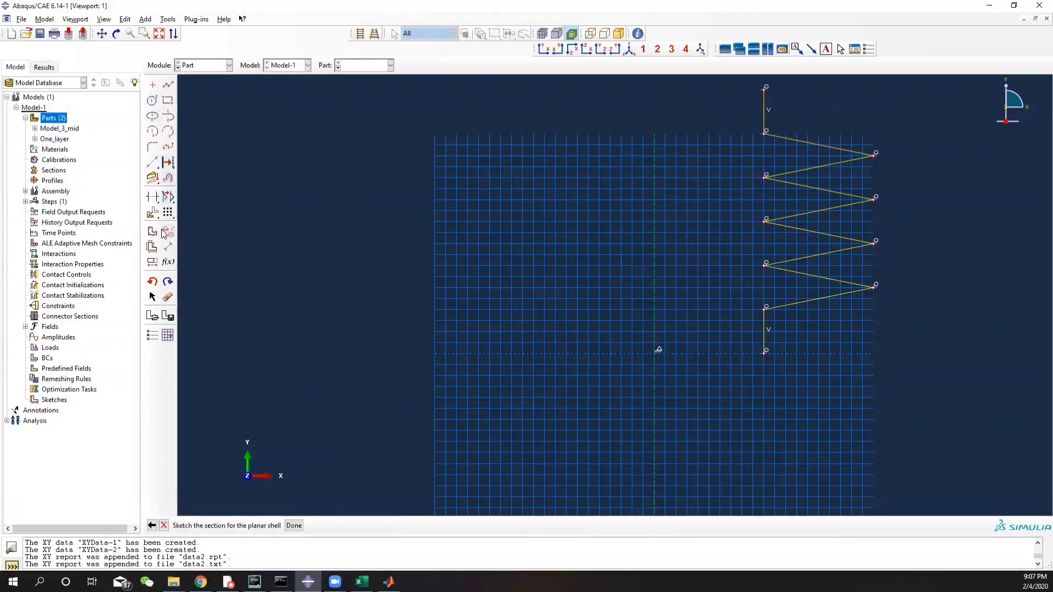
- Fillet all nine corners of the Model_3_sides zigzag with radius 3, from the lower straight segment to the upper one
left_click(152, 147)
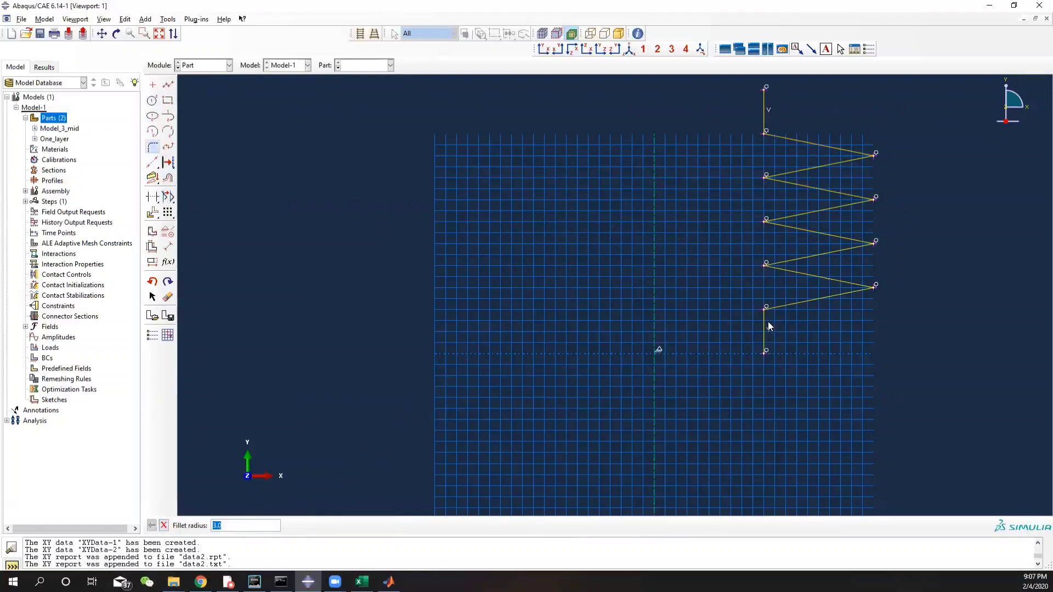
key("Return")
left_click(762, 326)
left_click(799, 300)
left_click(799, 299)
left_click(807, 273)
left_click(807, 273)
left_click(811, 256)
left_click(816, 253)
left_click(820, 234)
left_click(820, 230)
left_click(821, 210)
left_click(821, 208)
left_click(821, 191)
left_click(822, 187)
left_click(828, 166)
left_click(829, 164)
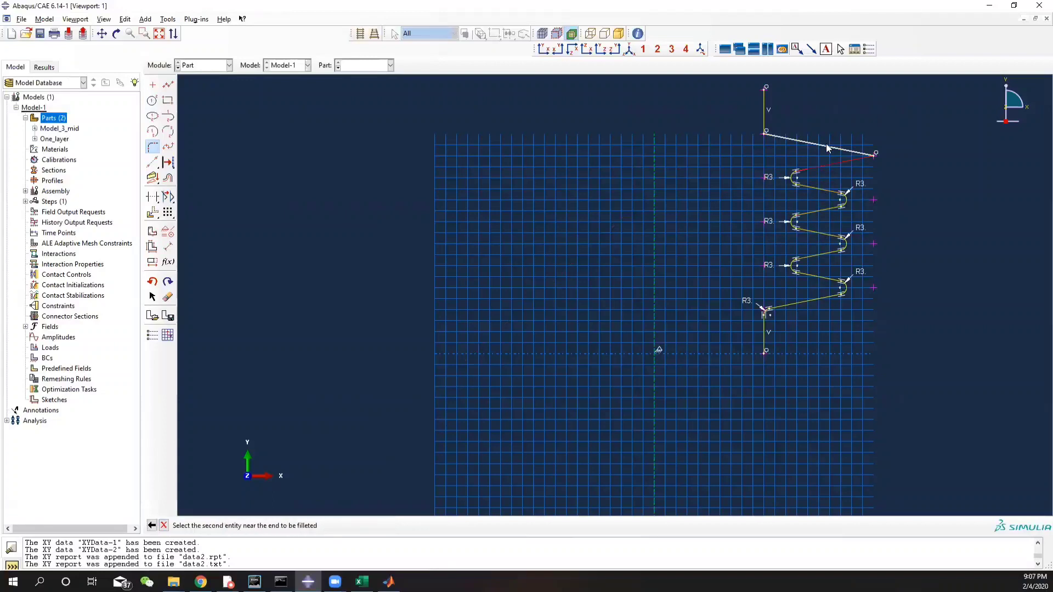
left_click(828, 145)
left_click(816, 143)
left_click(767, 106)
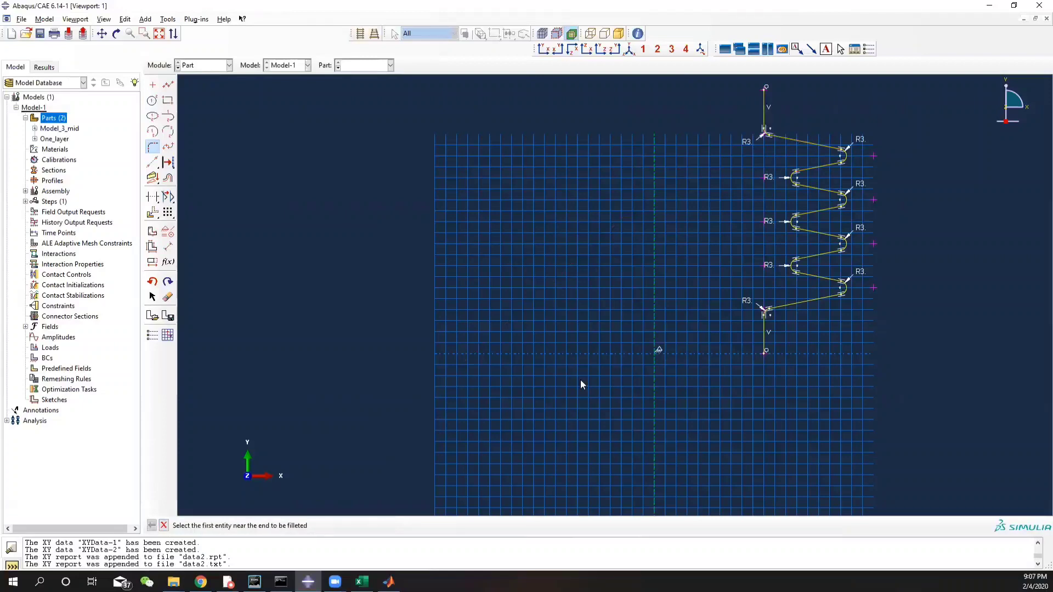
left_click(166, 526)
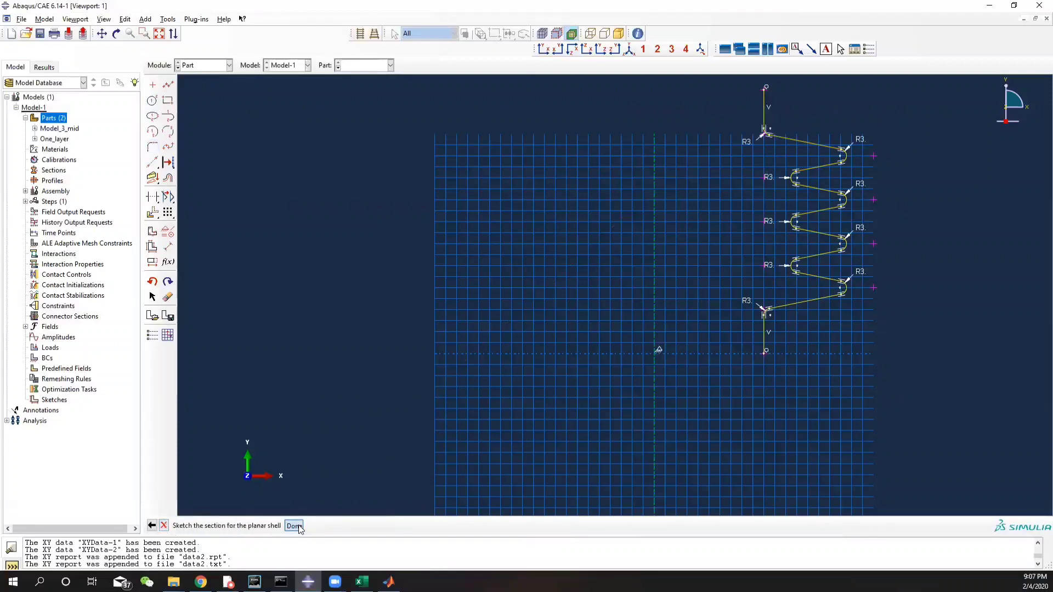
left_click(294, 525)
left_click(540, 303)
- Offset the entire filleted Model_3_sides profile by 0.25 to the side away from the axis
mouse_move(920, 231)
middle_mouse_down("ctrl+alt")
mouse_move(680, 354)
mouse_move(623, 337)
middle_mouse_up("ctrl+alt")
scroll(484, 364, "down", 2)
scroll(499, 384, "up", 1)
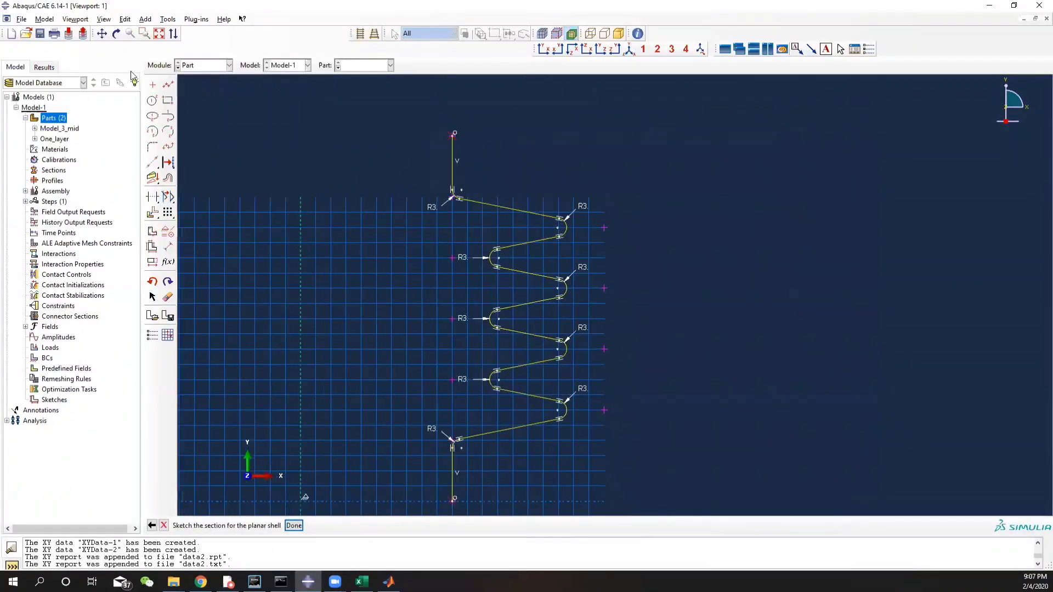
left_click(168, 178)
scroll(447, 238, "up", 1)
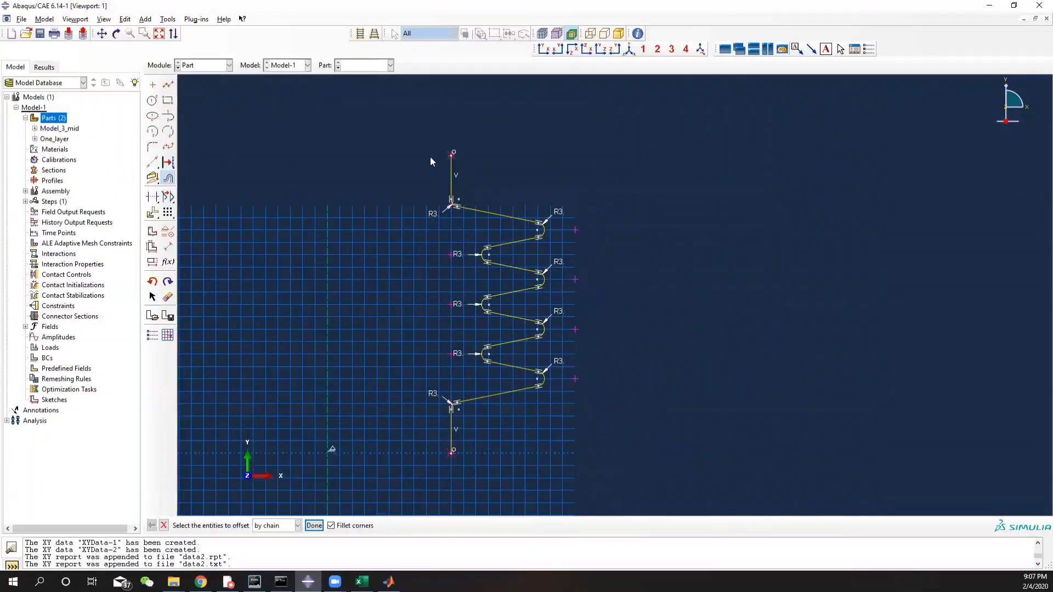
mouse_move(428, 125)
left_mouse_down()
mouse_move(544, 444)
mouse_move(623, 503)
left_mouse_up()
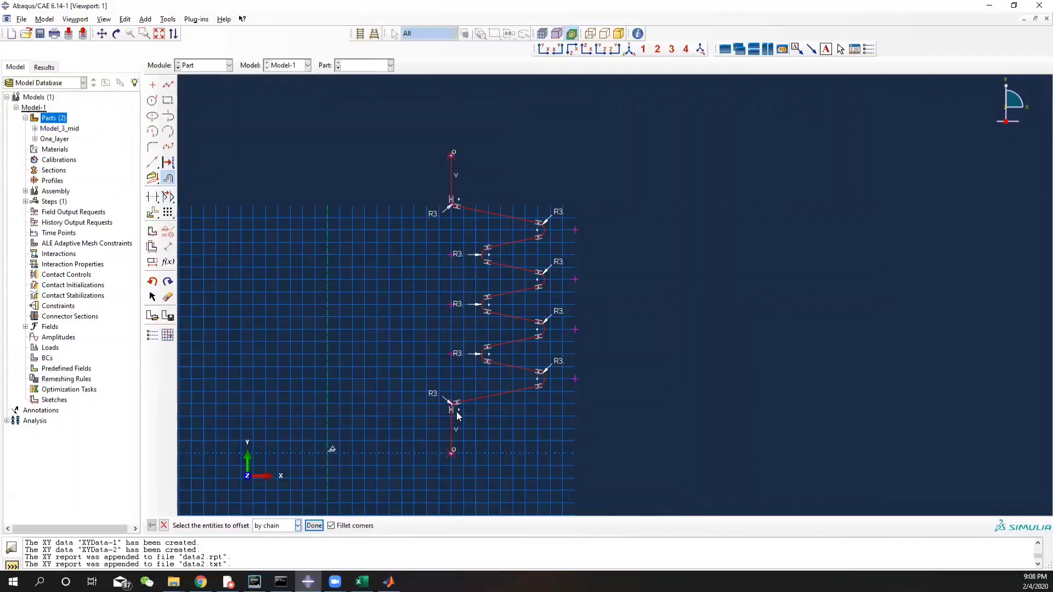
left_click(314, 525)
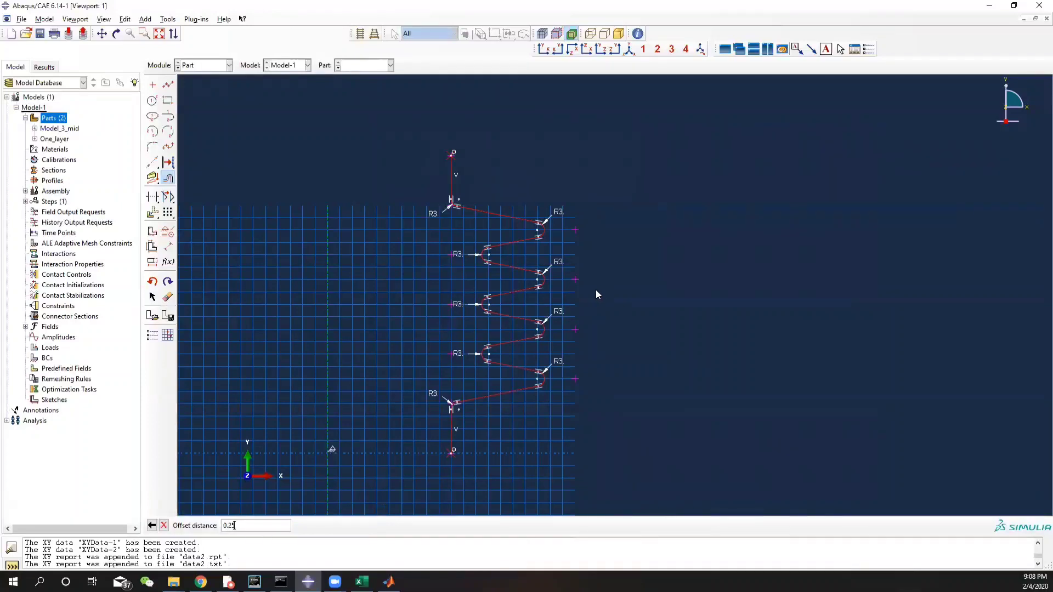
key("Return")
scroll(519, 363, "up", 4)
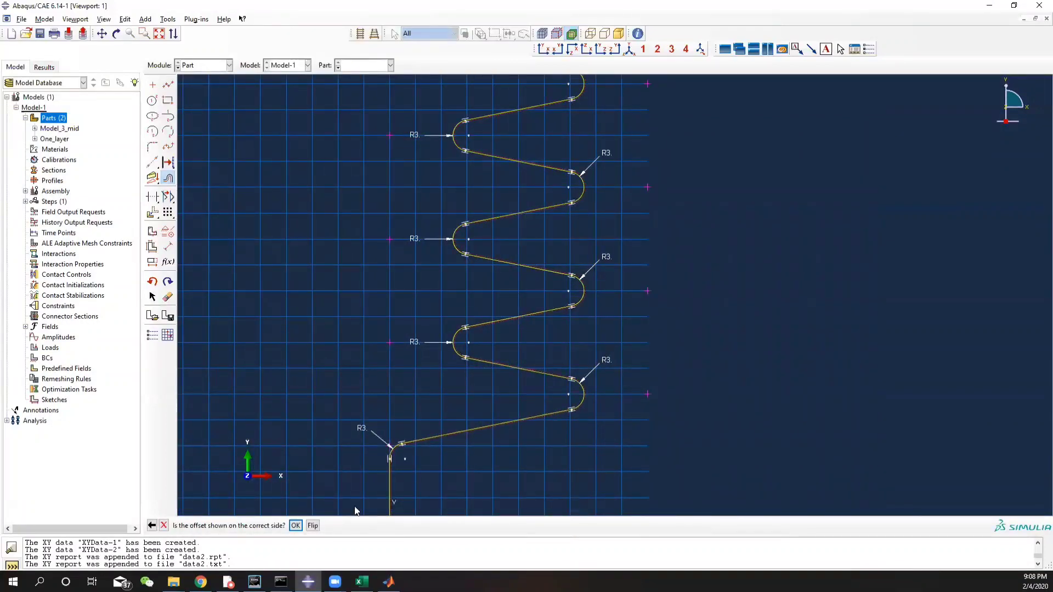
left_click(297, 526)
- Offset the original filleted Model_3_sides profile by 0.75 to the side away from the axis
scroll(455, 351, "up", 5)
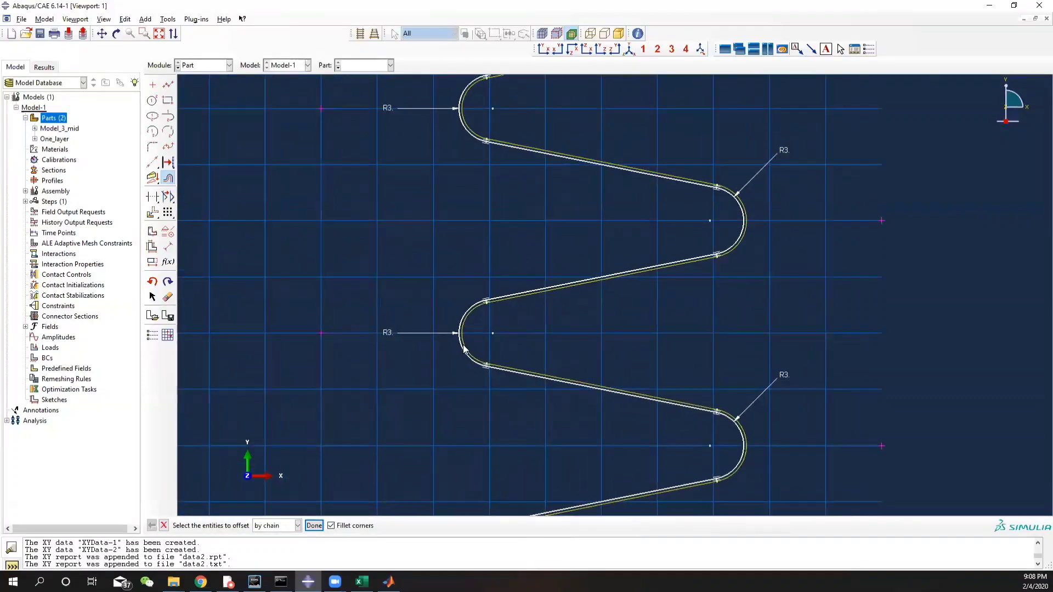
left_click(464, 348)
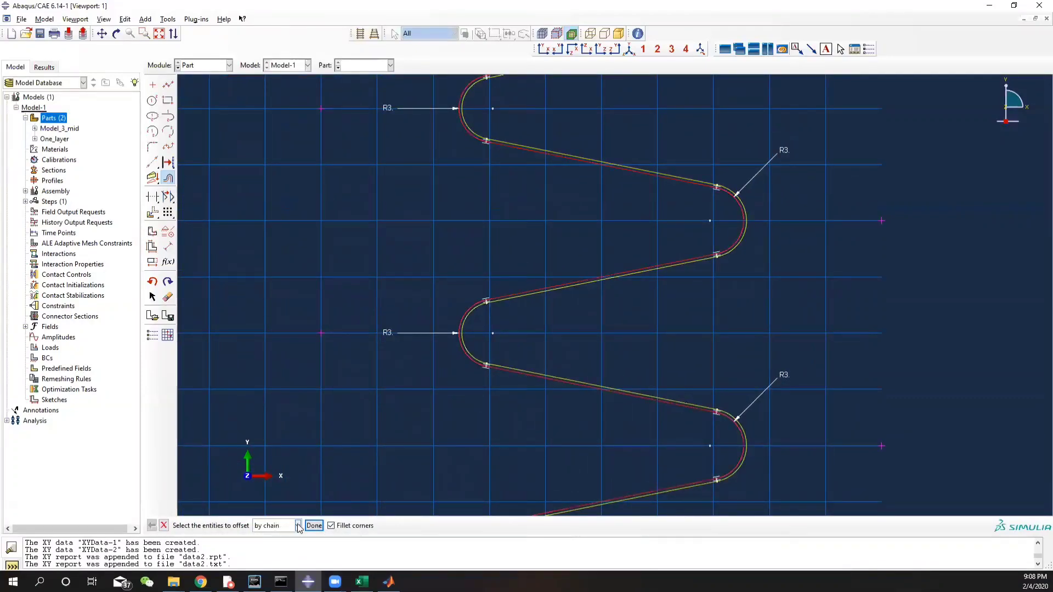
left_click(314, 526)
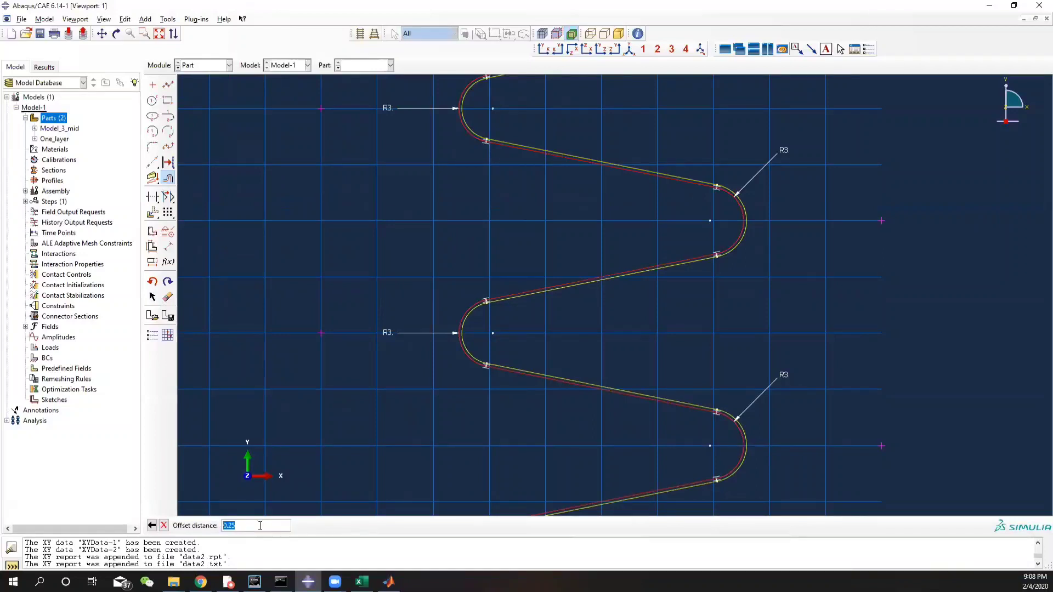
type("0.7")
key("Return")
scroll(473, 346, "up", 1)
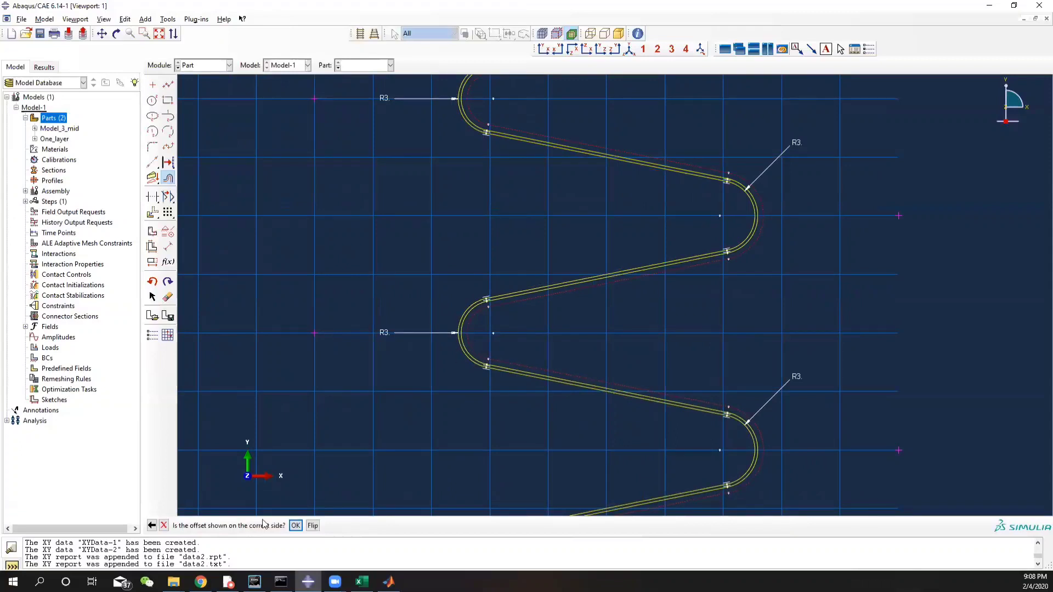
left_click(296, 525)
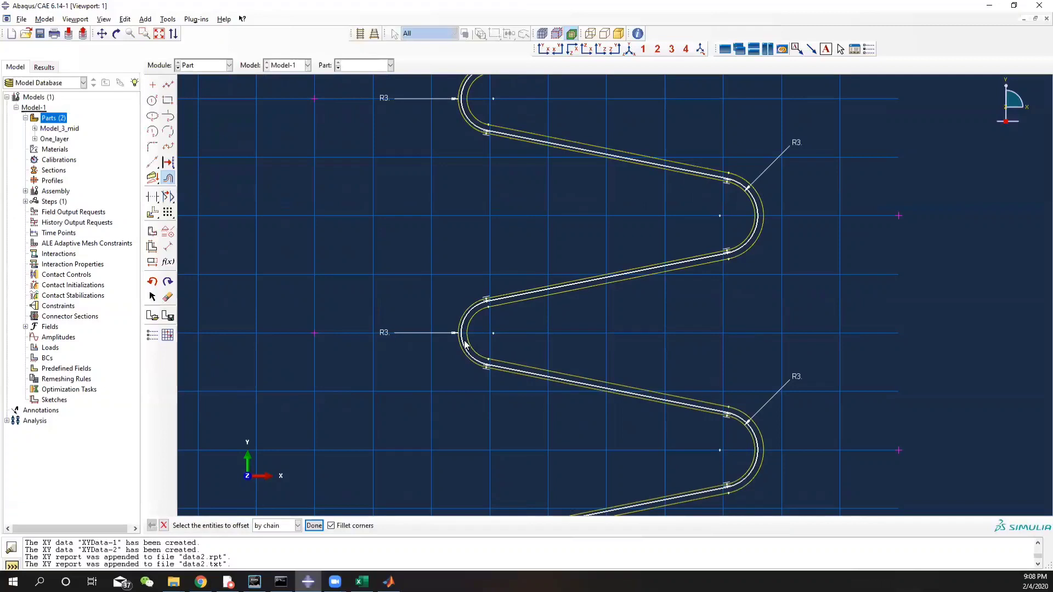
- Offset the original filleted profile by 0.25 to the side facing the axis
left_click(462, 349)
middle_click(470, 400)
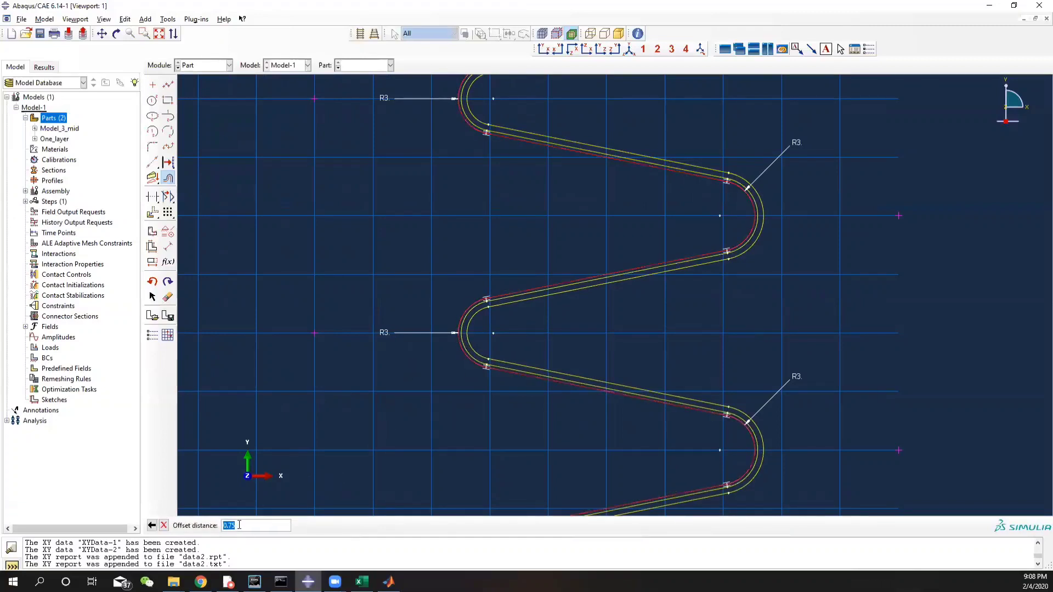
type("0")
key("Return")
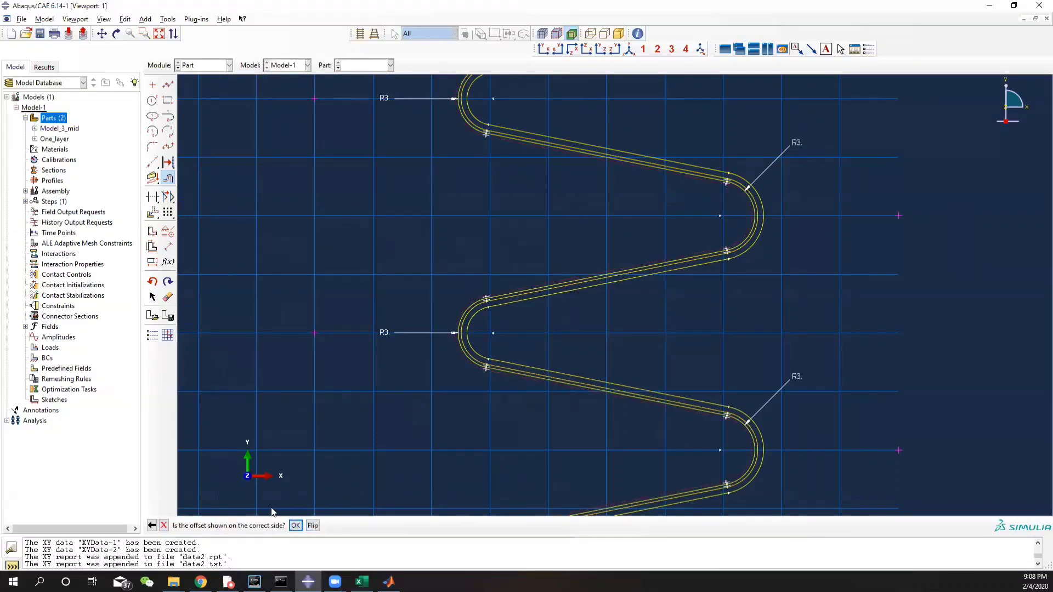
left_click(295, 526)
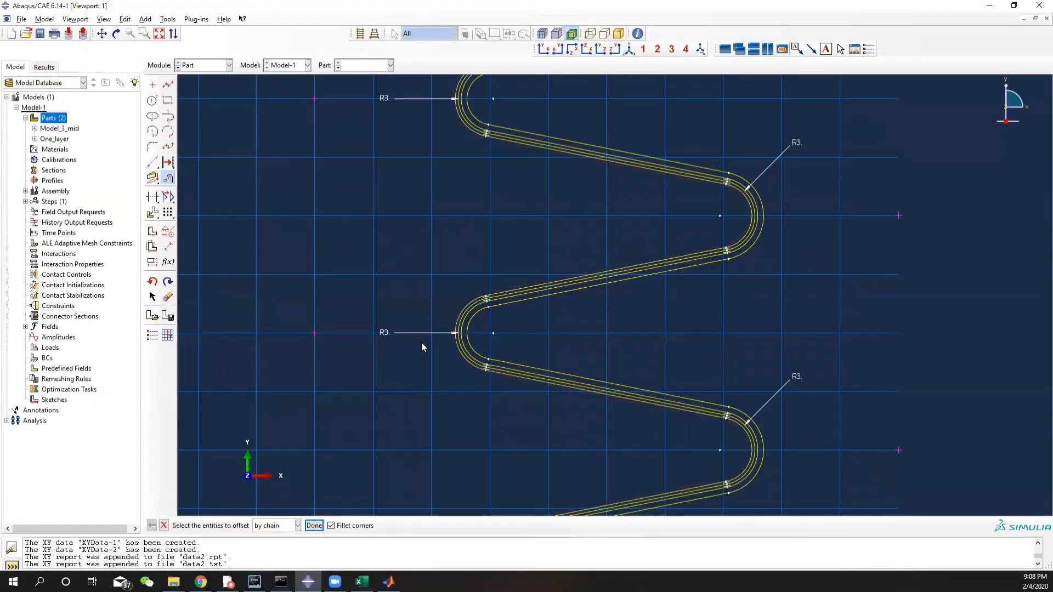
- Offset the original filleted profile by 0.75 to the side facing the axis
left_click(458, 346)
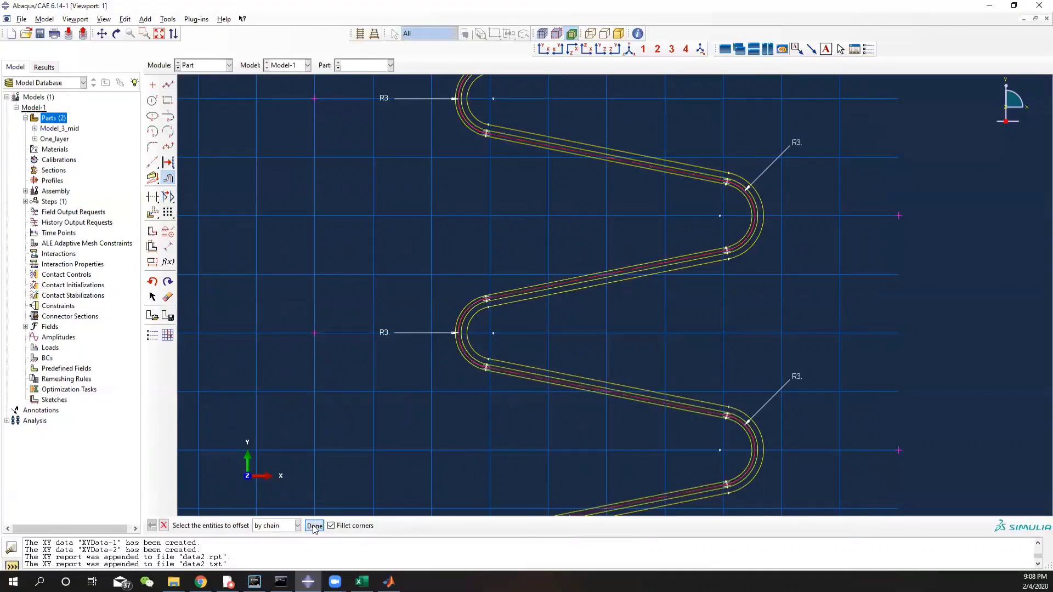
left_click(314, 525)
type("0")
key("Return")
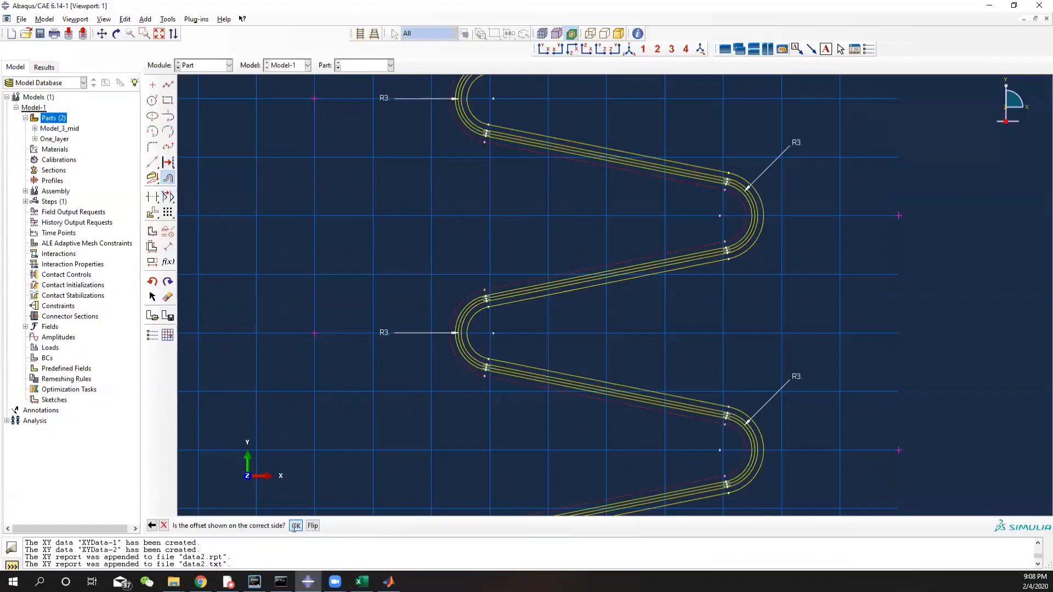
left_click(296, 526)
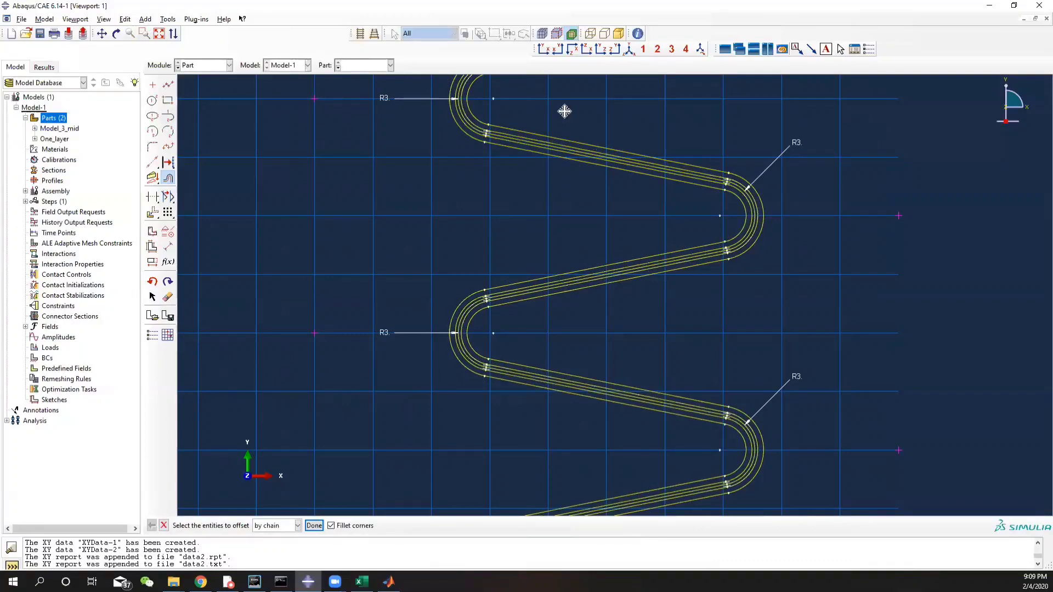
- Delete every straight segment and fillet arc of the original middle profile, keeping only the four offset curves
middle_click_drag(564, 110, 589, 517, "ctrl+alt")
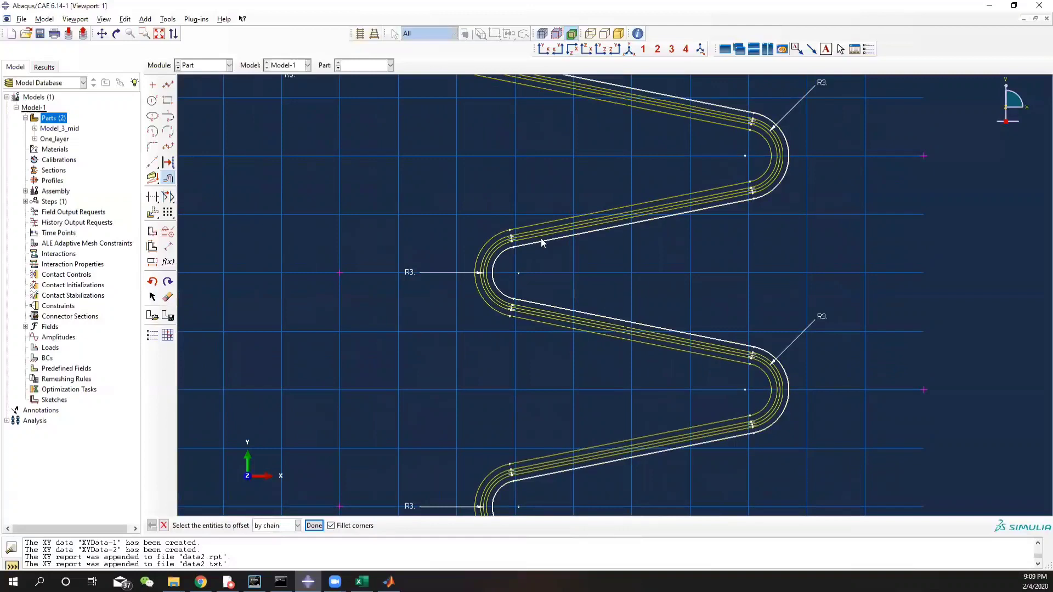
left_click(168, 296)
left_click(484, 269)
left_click(561, 232)
left_click(779, 167, "shift")
middle_click_drag(793, 189, 743, 509, "ctrl+alt")
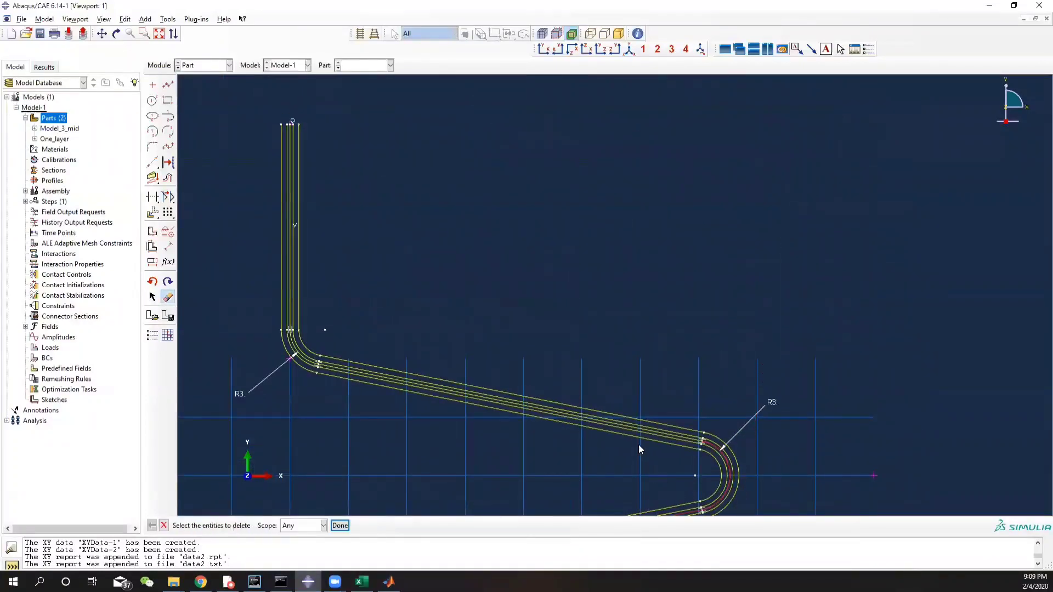
left_click(630, 426)
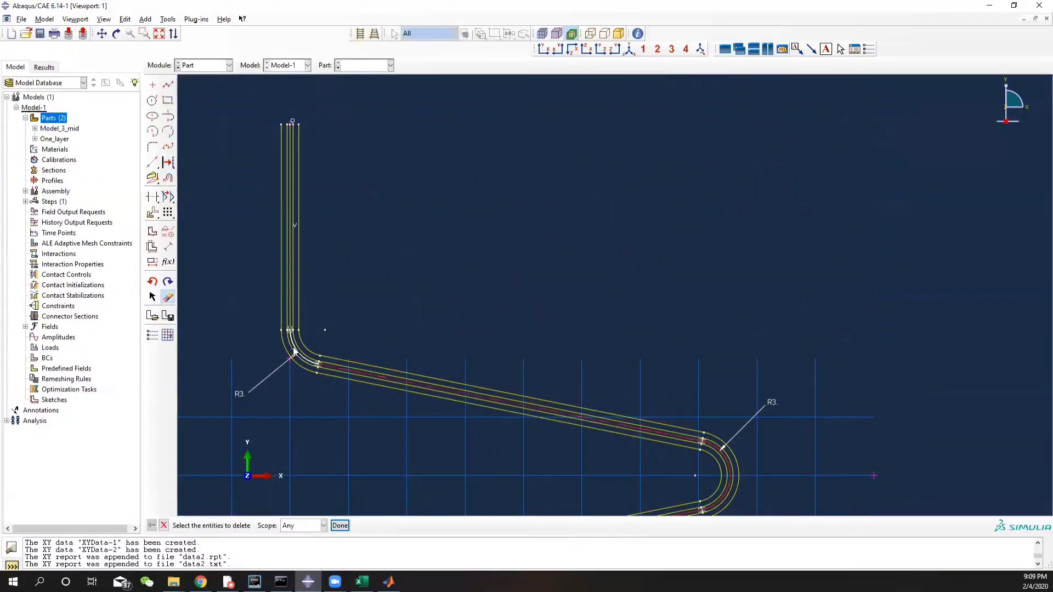
left_click(290, 296)
mouse_move(729, 368)
middle_mouse_down("ctrl+alt")
mouse_move(720, 345)
mouse_move(736, 124)
middle_mouse_up("ctrl+alt")
left_click(531, 266, "shift")
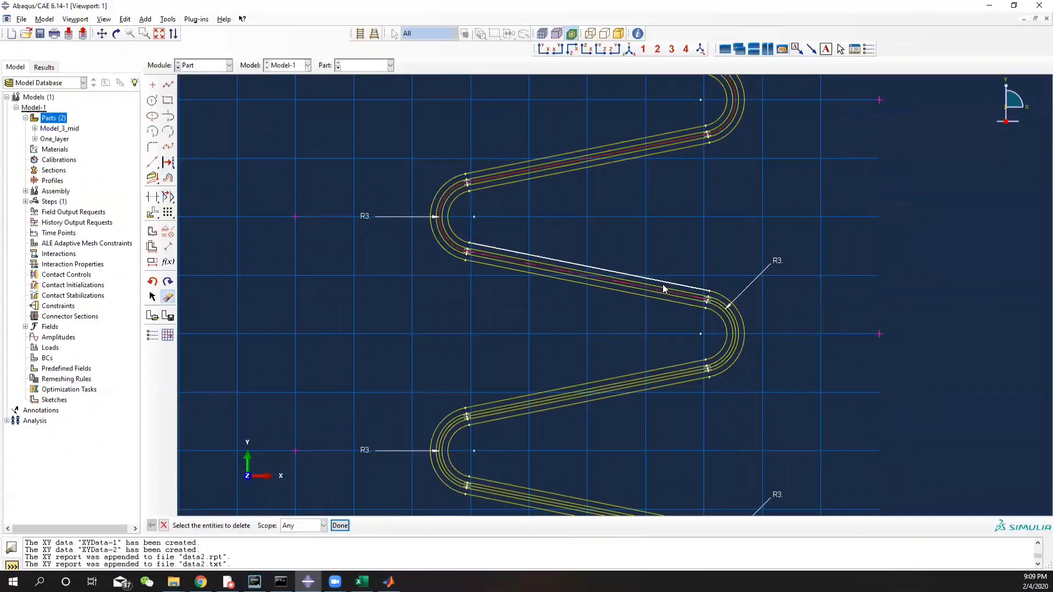
left_click(734, 331, "shift")
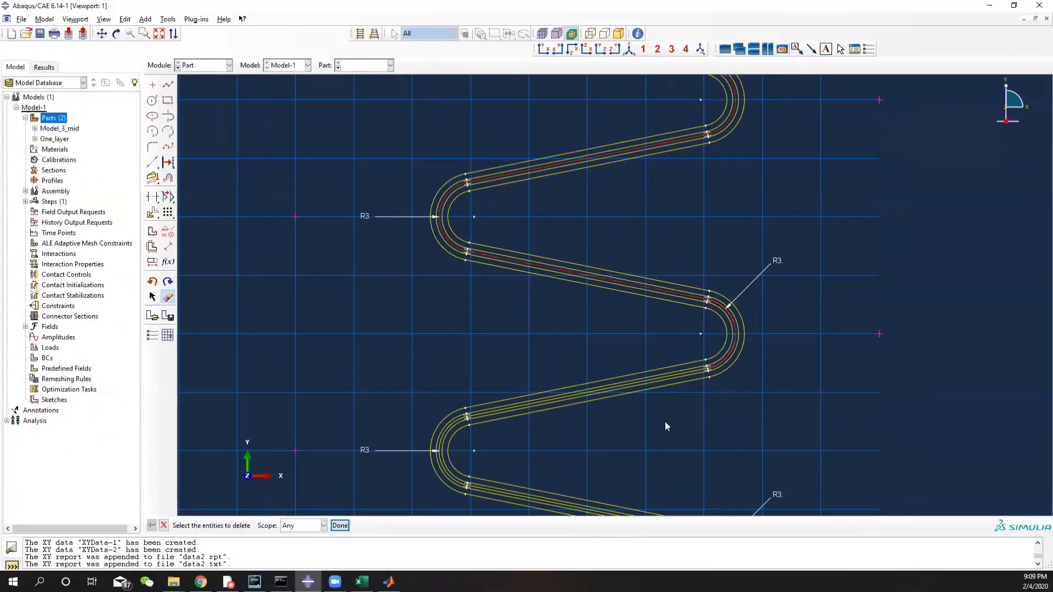
left_click(637, 386, "shift")
middle_click_drag(653, 463, 587, 330, "ctrl+alt")
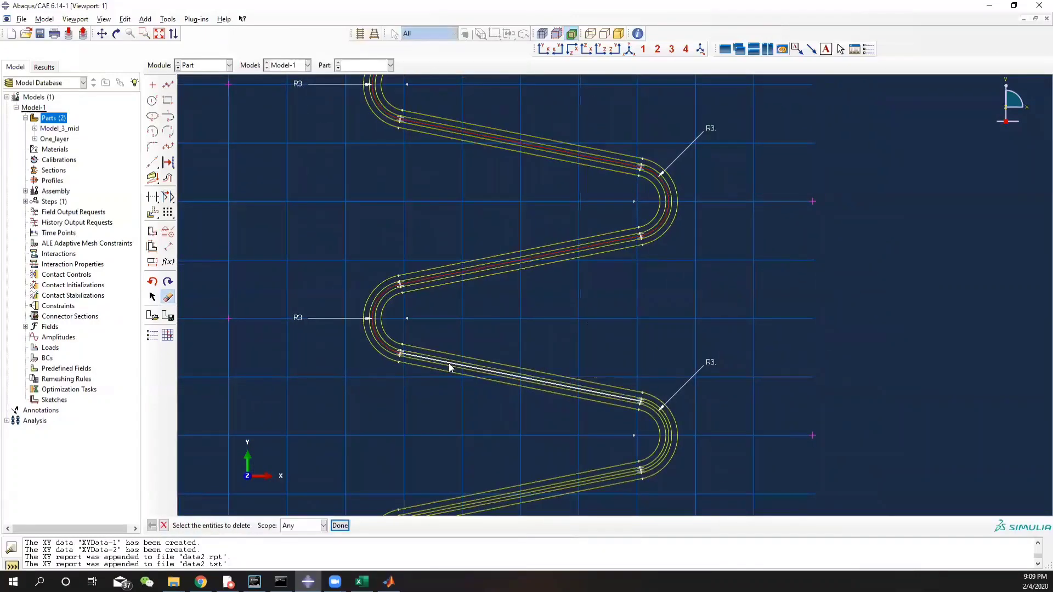
left_click(600, 478, "shift")
middle_click_drag(554, 443, 693, 242, "ctrl+alt")
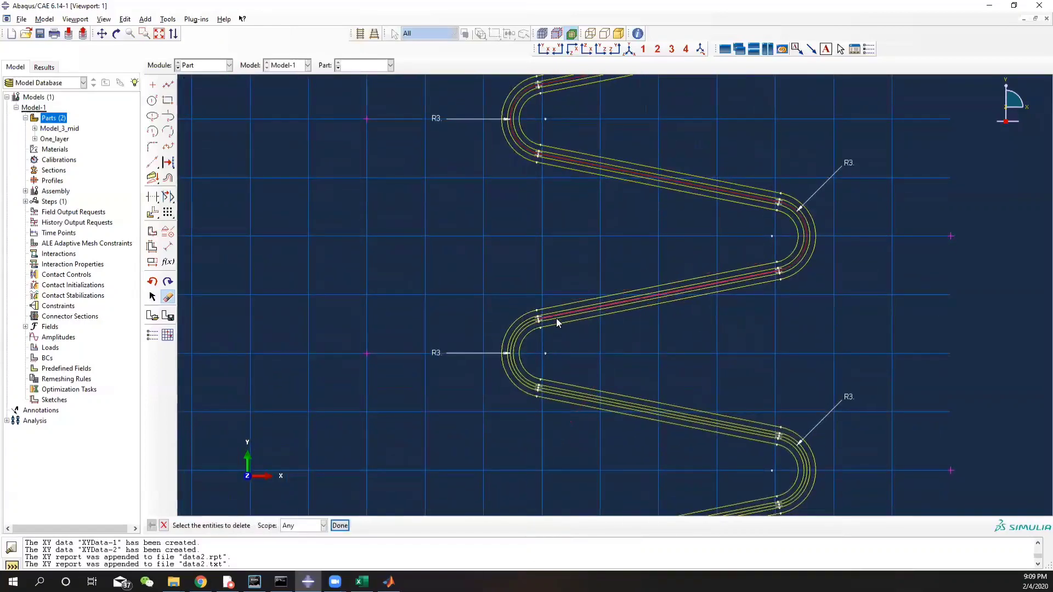
left_click(517, 339, "shift")
left_click(573, 405, "shift")
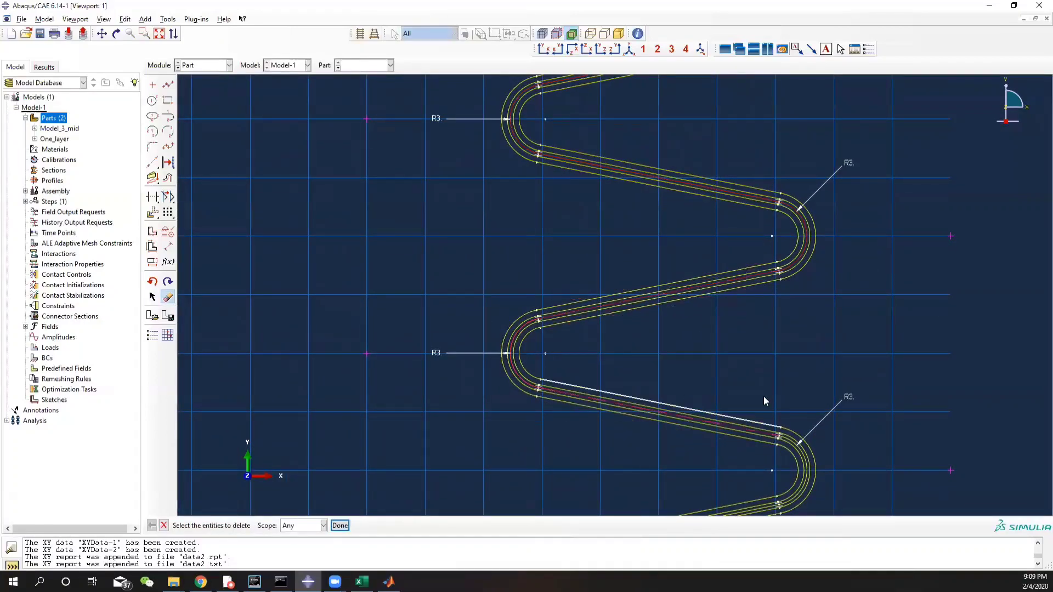
middle_click_drag(873, 415, 705, 233, "ctrl+alt")
left_click(638, 291, "shift")
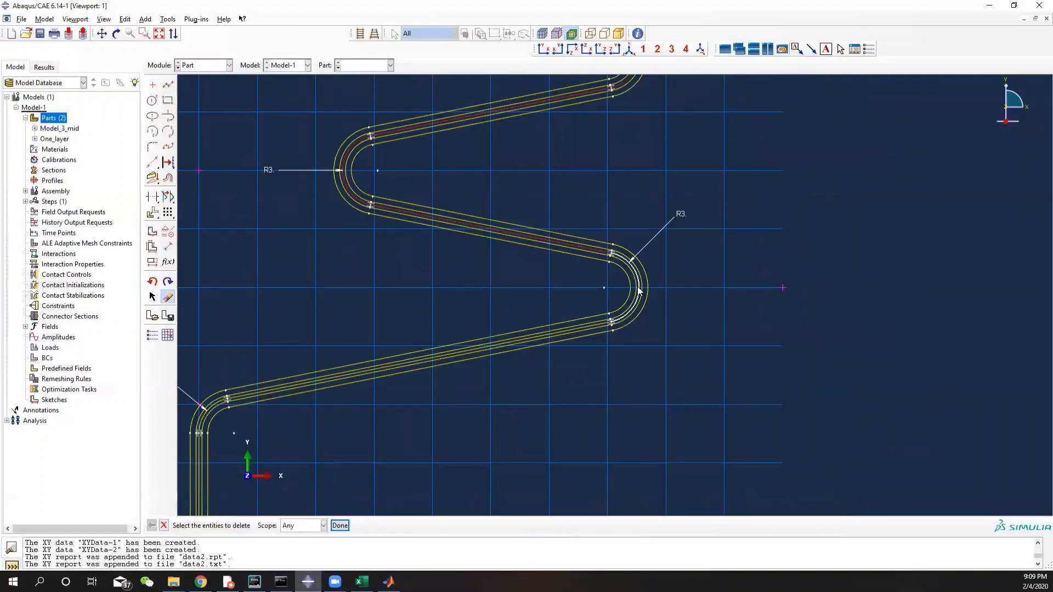
left_click(553, 333, "shift")
mouse_move(343, 383)
middle_mouse_down("ctrl+alt")
mouse_move(680, 258)
mouse_move(699, 207)
middle_mouse_up("ctrl+alt")
left_click(555, 290, "shift")
left_click(343, 527)
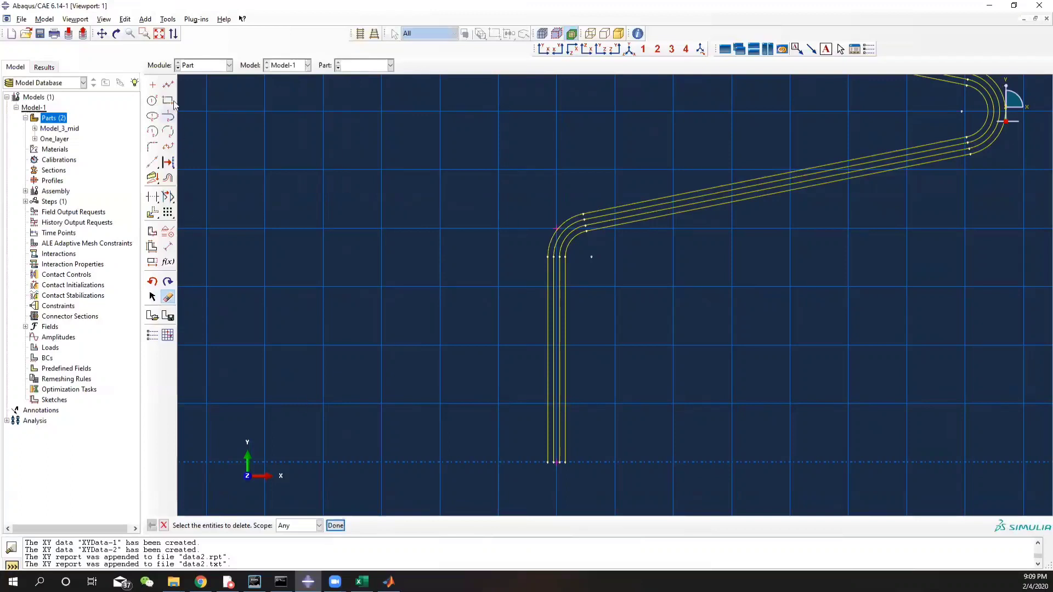
- Close the lower ends of the two offset curve pairs with short horizontal lines at y = 0, leaving the middle gap open
left_click(168, 85)
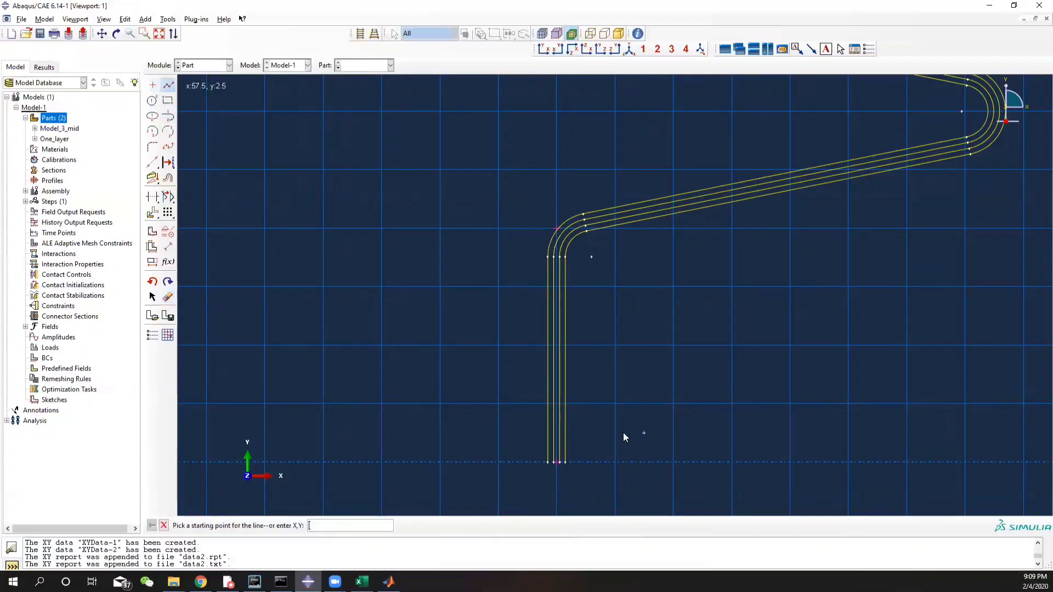
scroll(553, 466, "up", 3)
scroll(553, 466, "up", 2)
left_click(544, 461)
key("Escape")
left_click(168, 84)
left_click(578, 461)
left_click(578, 462)
key("Escape")
- Close the upper ends of both offset curve pairs with short horizontal lines and finish the Model_3_sides sketch
scroll(650, 321, "down", 1)
scroll(677, 216, "up", 2)
scroll(677, 216, "up", 2)
middle_click_drag(775, 150, 429, 567, "ctrl+alt")
middle_click_drag(547, 112, 536, 591, "ctrl+alt")
middle_click_drag(362, 112, 534, 581, "ctrl+alt")
left_click(169, 85)
left_click(438, 379)
left_click(446, 378)
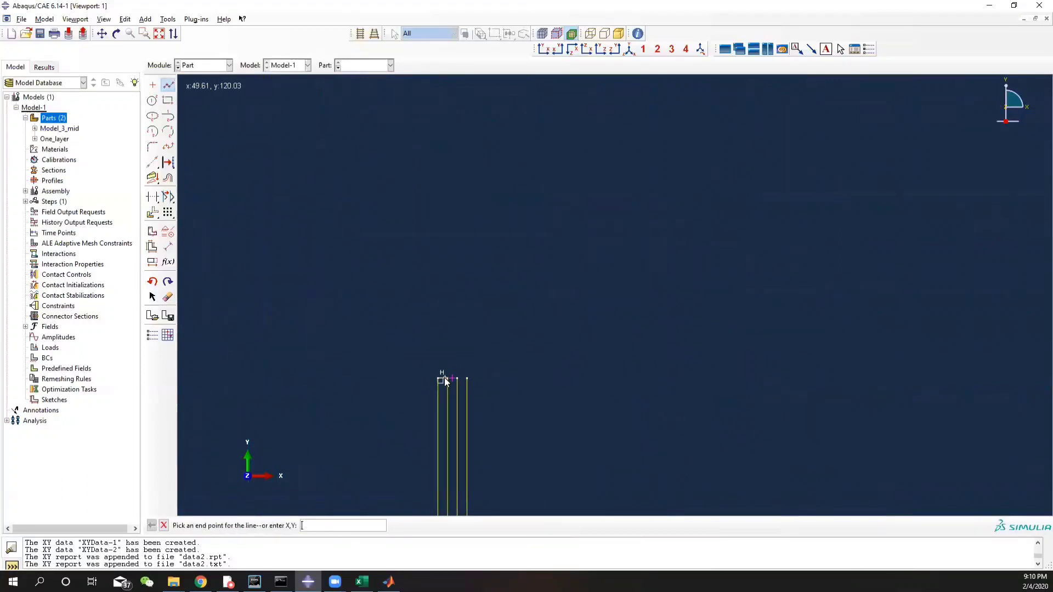
key("Escape")
left_click(172, 84)
left_click(466, 378)
key("Escape")
left_click(293, 526)
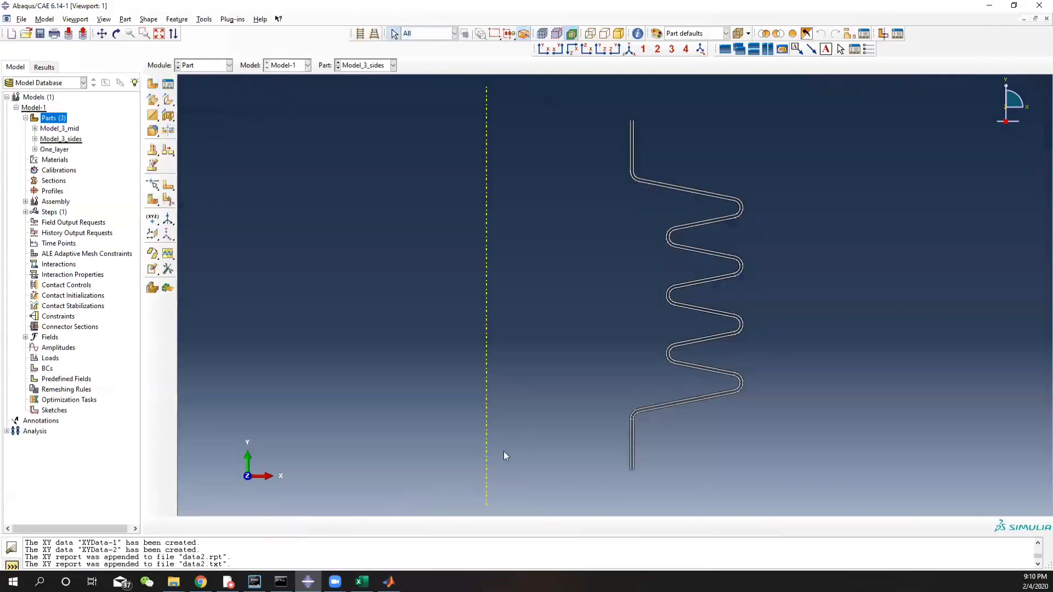
- Examine the Model_3_sides double strip up close and compare it with the Model_3_mid and One_layer parts
scroll(660, 389, "up", 5)
scroll(686, 383, "up", 3)
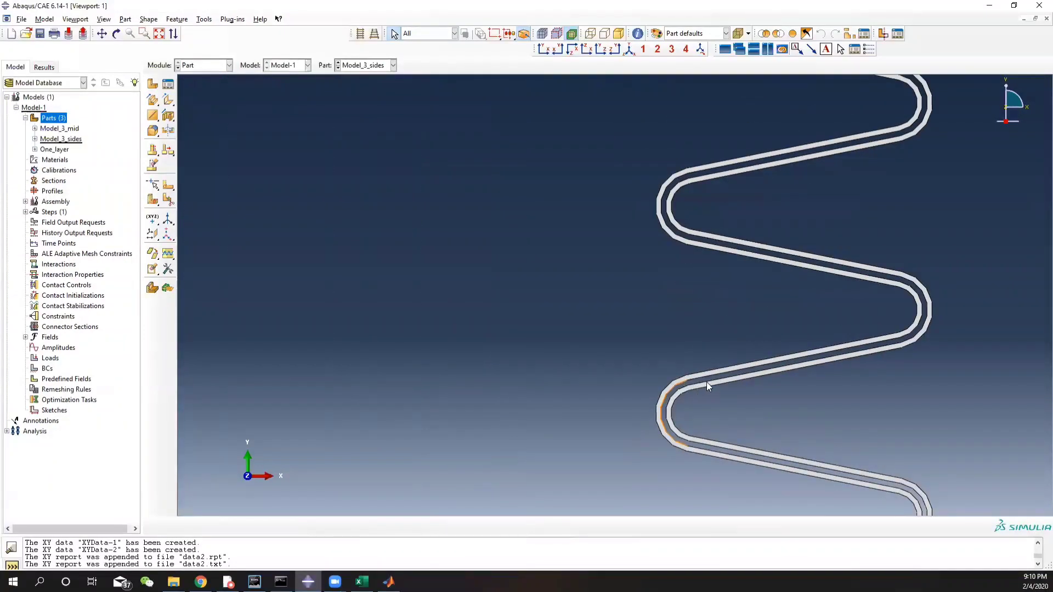
scroll(625, 343, "down", 5)
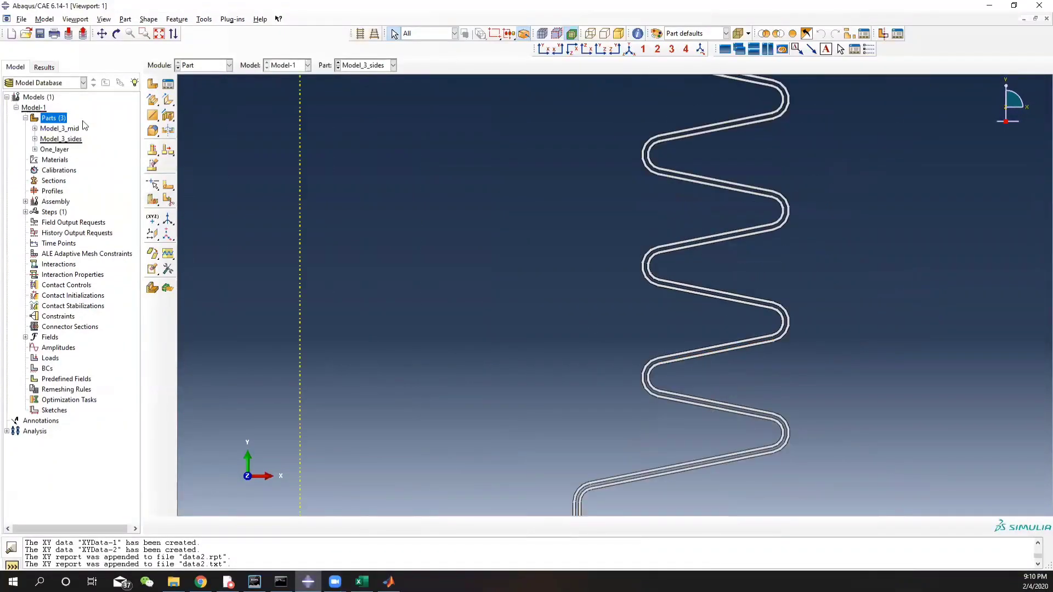
double_click(59, 129)
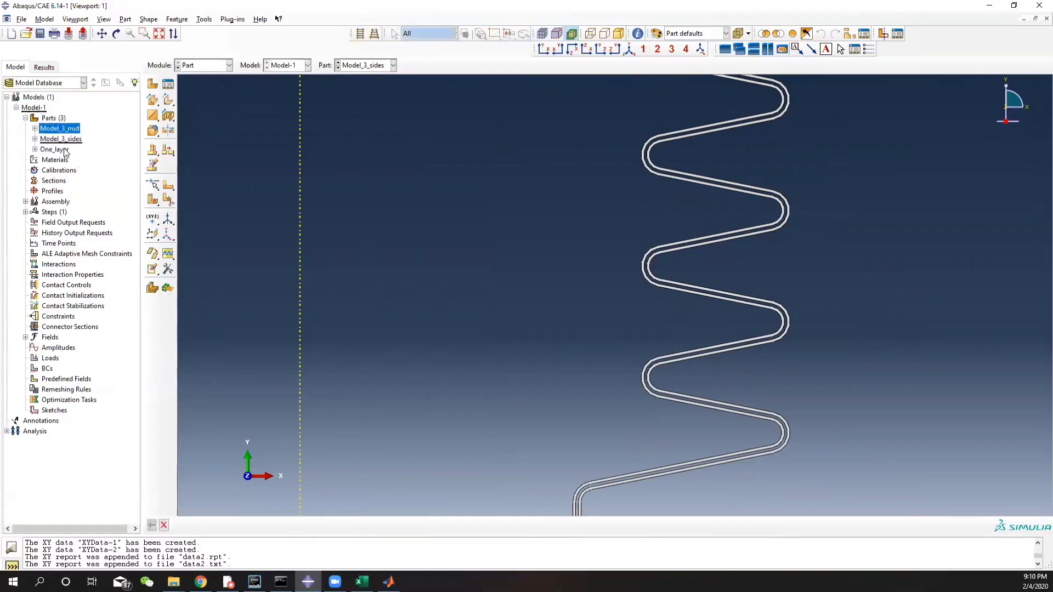
double_click(71, 130)
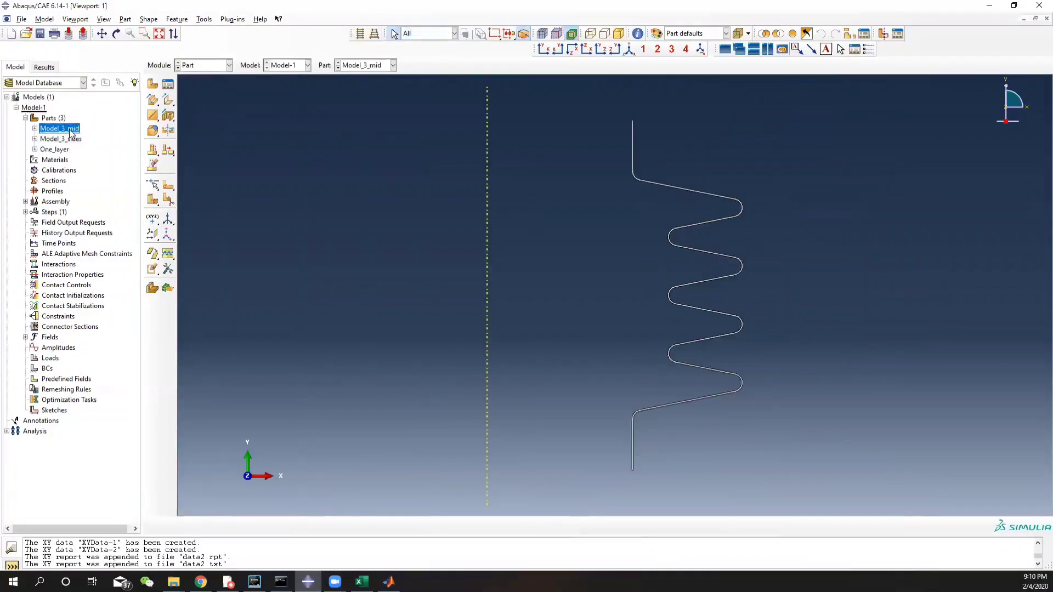
double_click(61, 139)
left_click(71, 132)
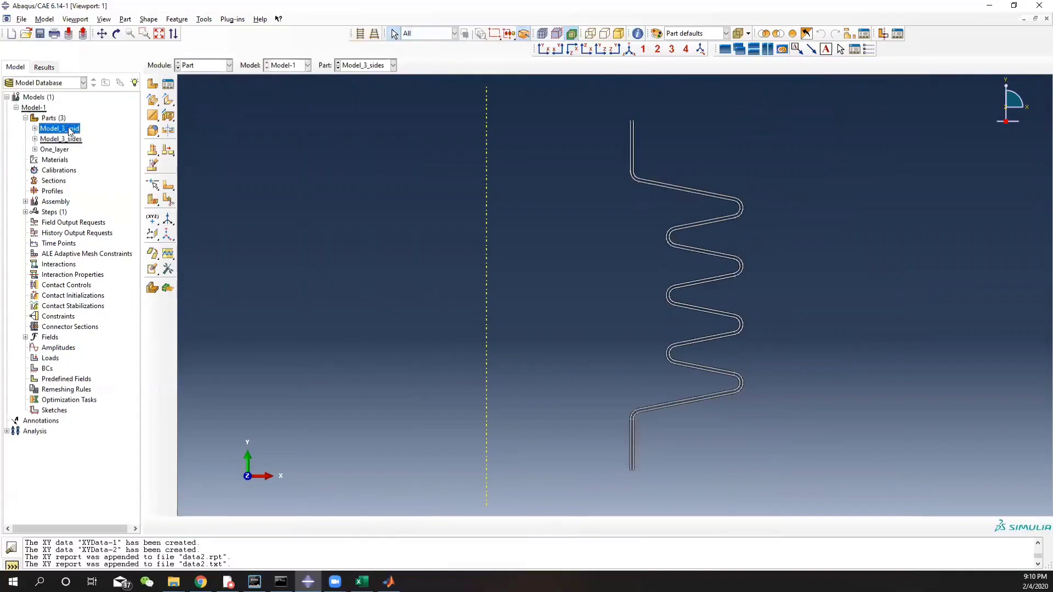
double_click(70, 131)
double_click(67, 140)
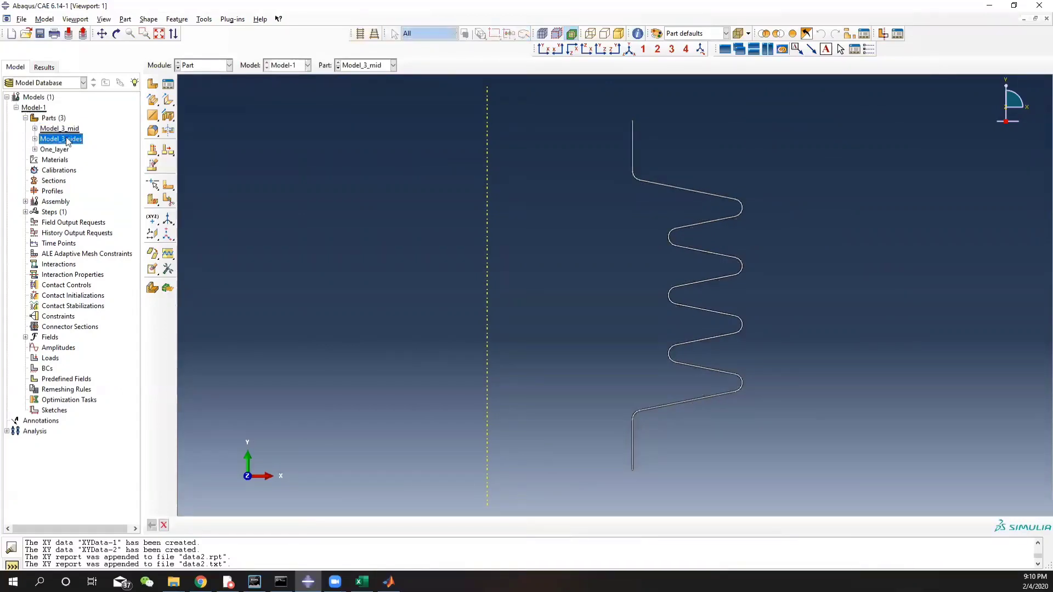
double_click(62, 150)
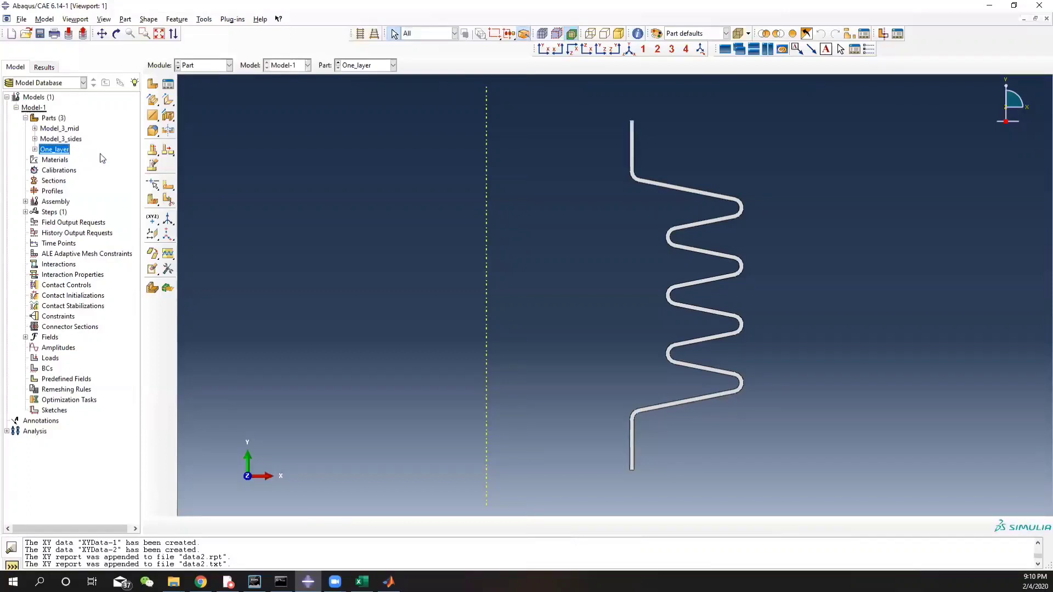
- Switch to the Property module and start a new material named PE
left_click(207, 66)
left_click(207, 87)
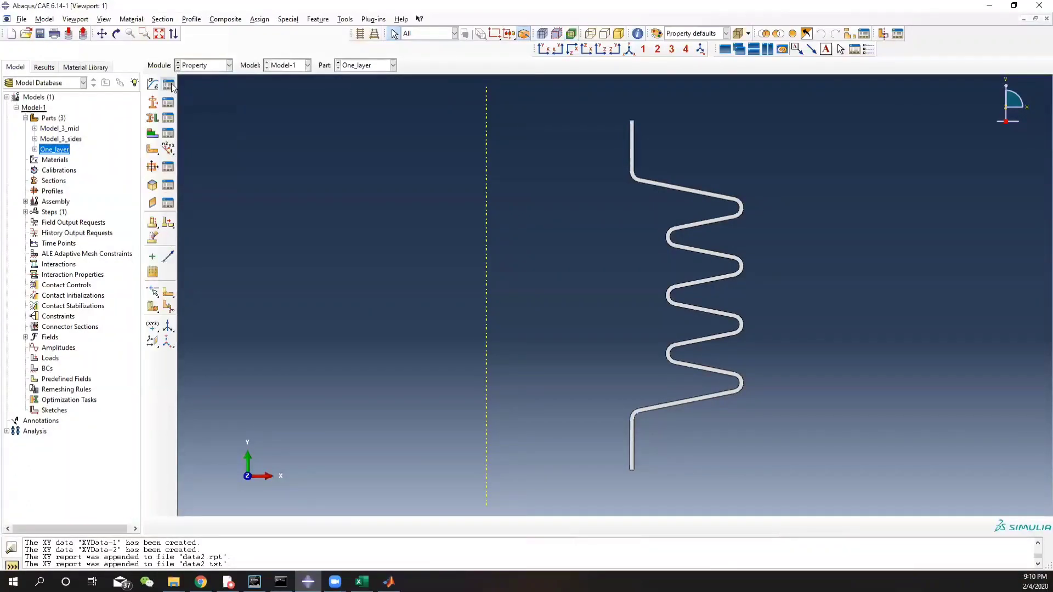
left_click(171, 86)
left_click(480, 145)
left_click(153, 85)
type("PE")
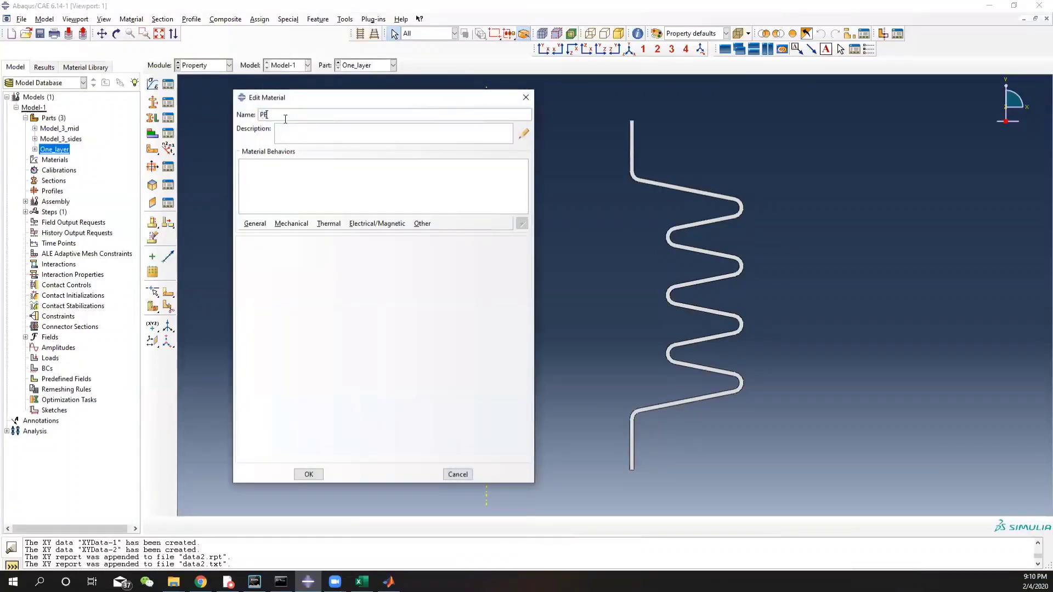
- Give material PE isotropic elastic behaviour with Young's modulus 100 and Poisson's ratio 0.35, and save the material
left_click(278, 225)
mouse_move(296, 235)
left_click(442, 236)
left_click(284, 373)
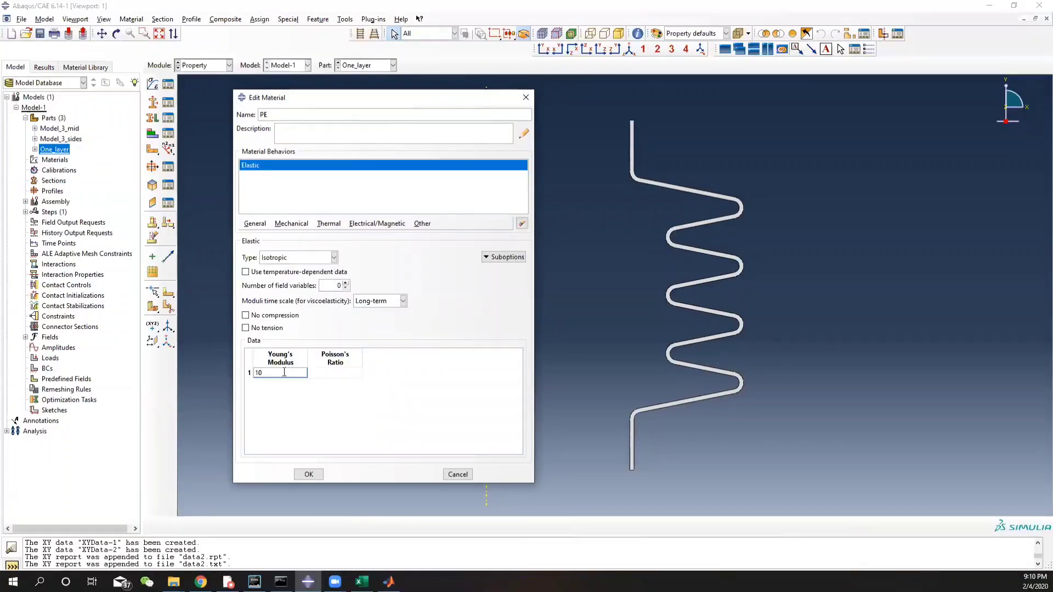
left_click(350, 373)
type("0.35")
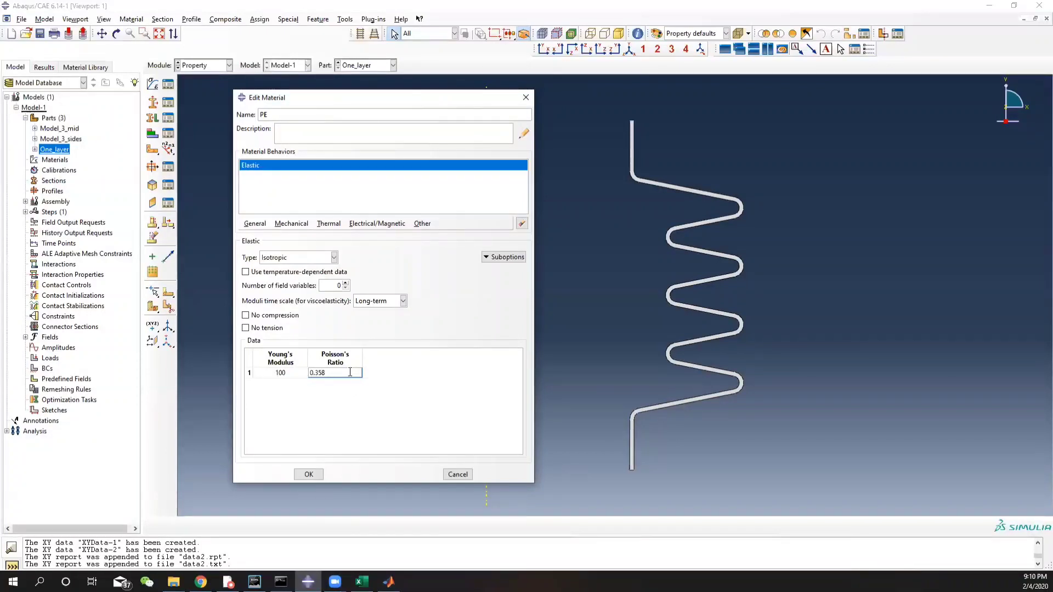
left_click(309, 474)
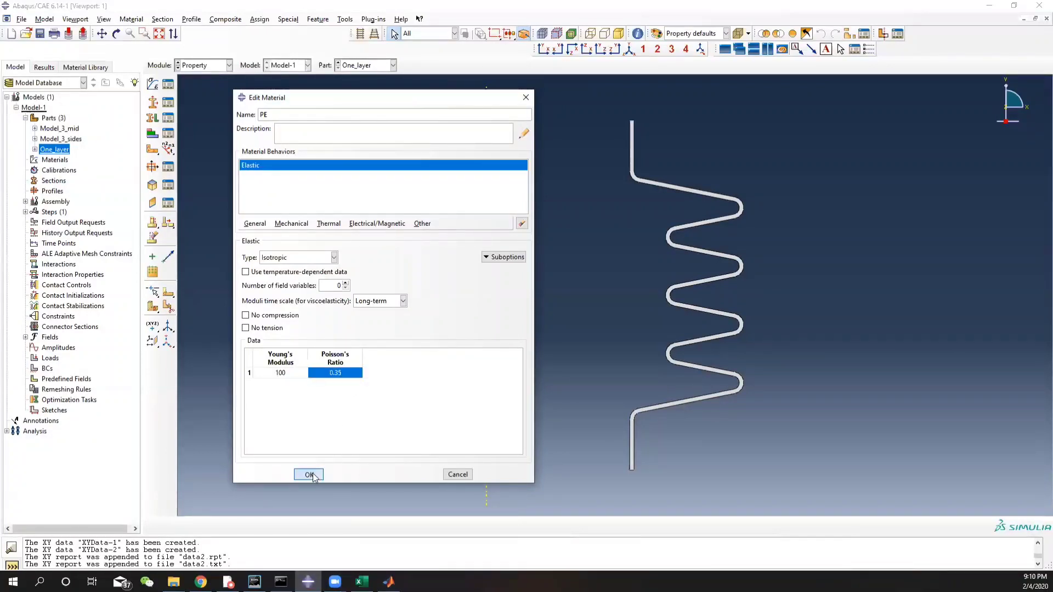
- Create a solid homogeneous section named PE_section using material PE, with plane stress/strain thickness enabled
left_click(153, 104)
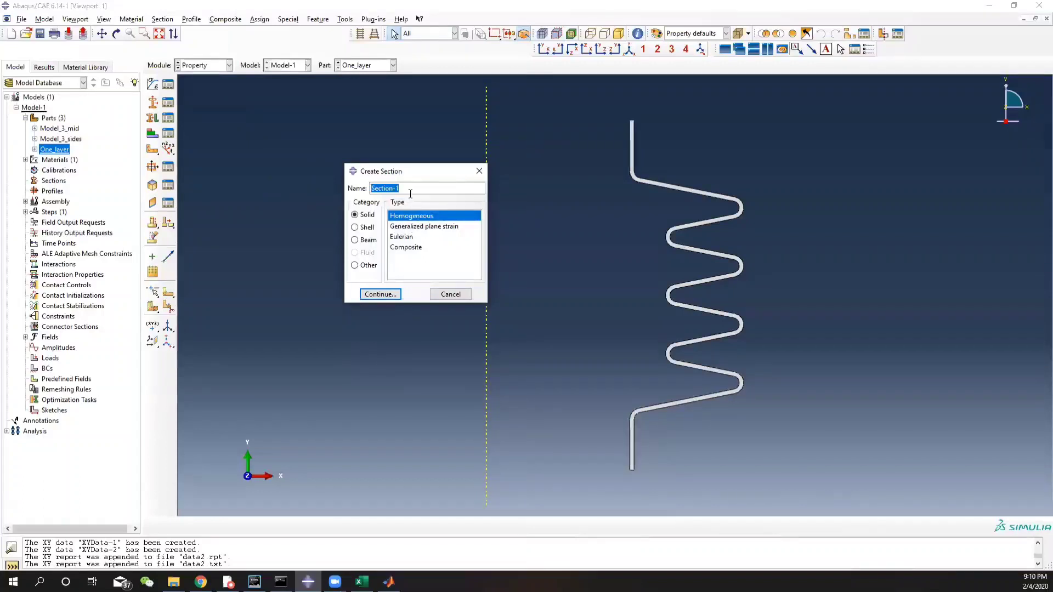
type("PE_section")
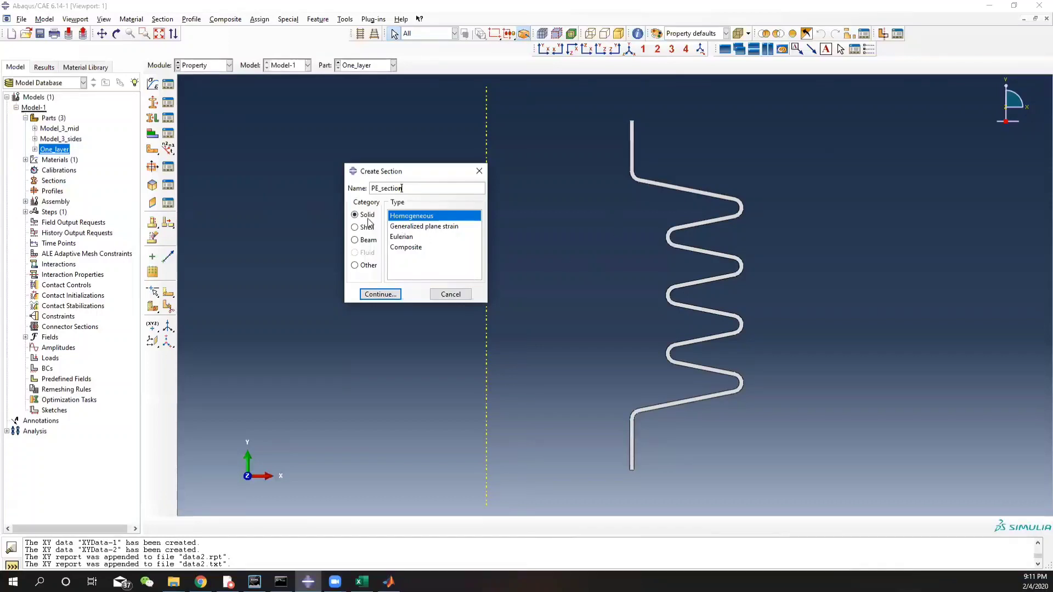
left_click(396, 295)
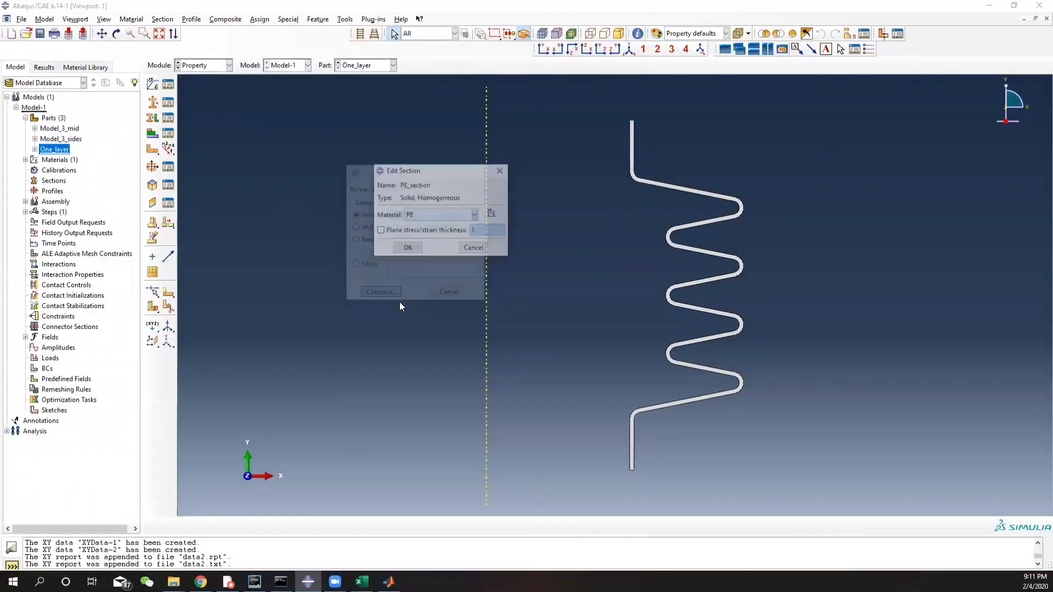
left_click(380, 230)
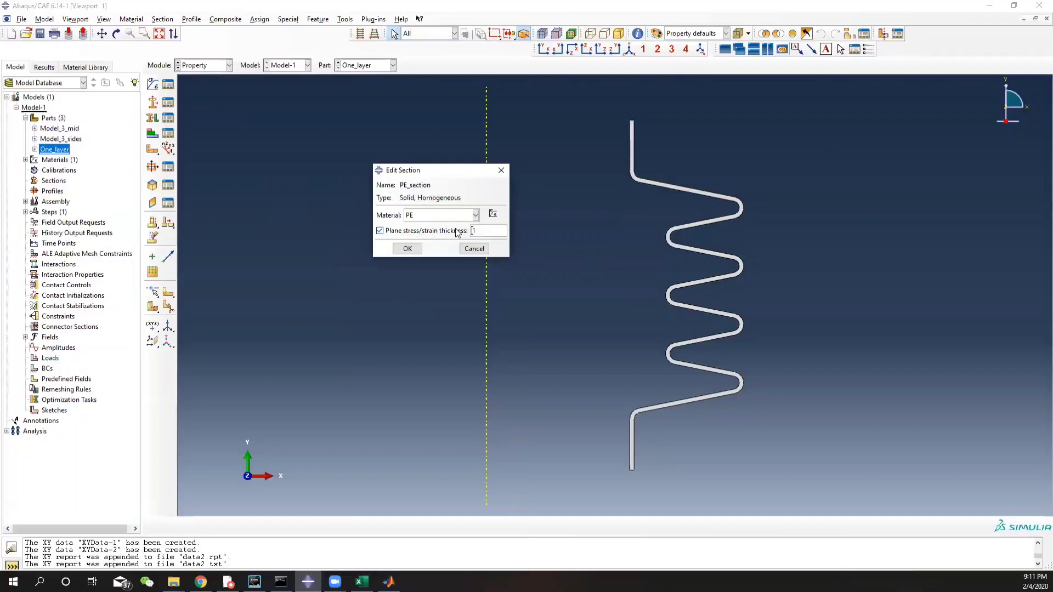
double_click(484, 230)
left_click(417, 250)
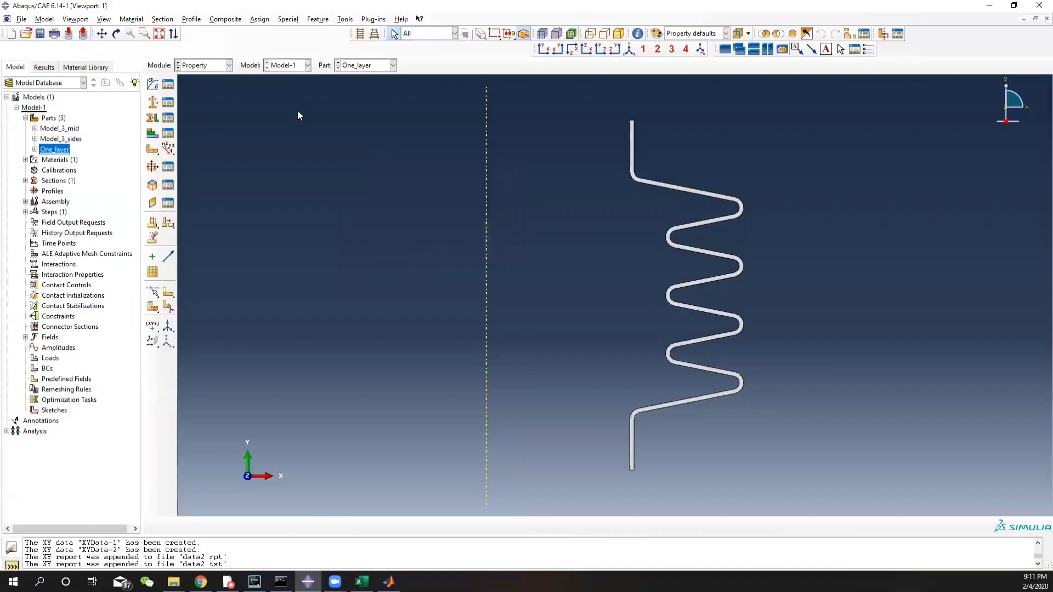
- Assign PE_section to the whole One_layer profile without creating a set, taking the thickness from the section
left_click(153, 118)
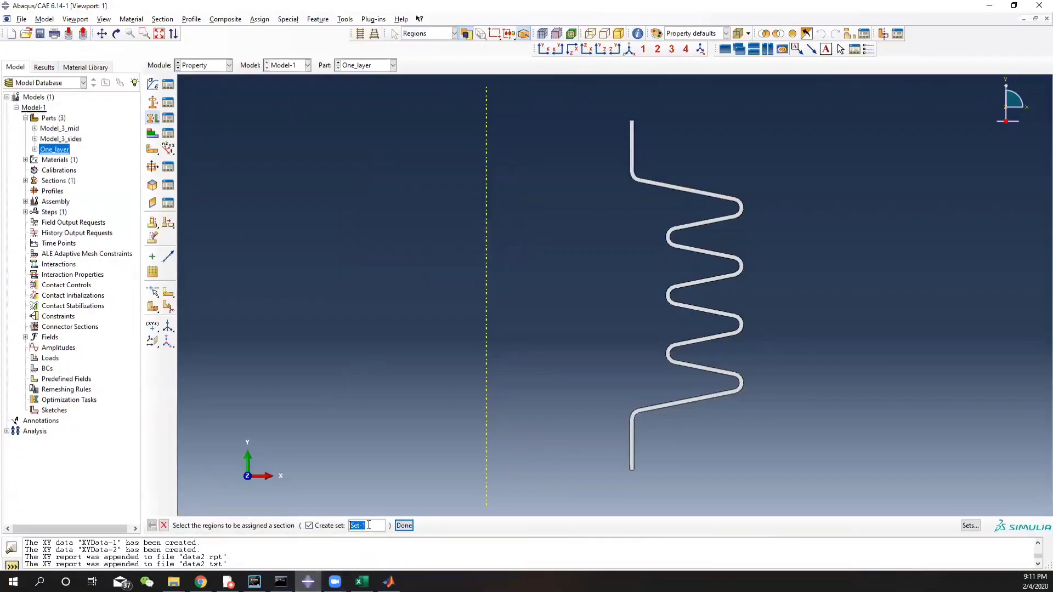
left_click(310, 526)
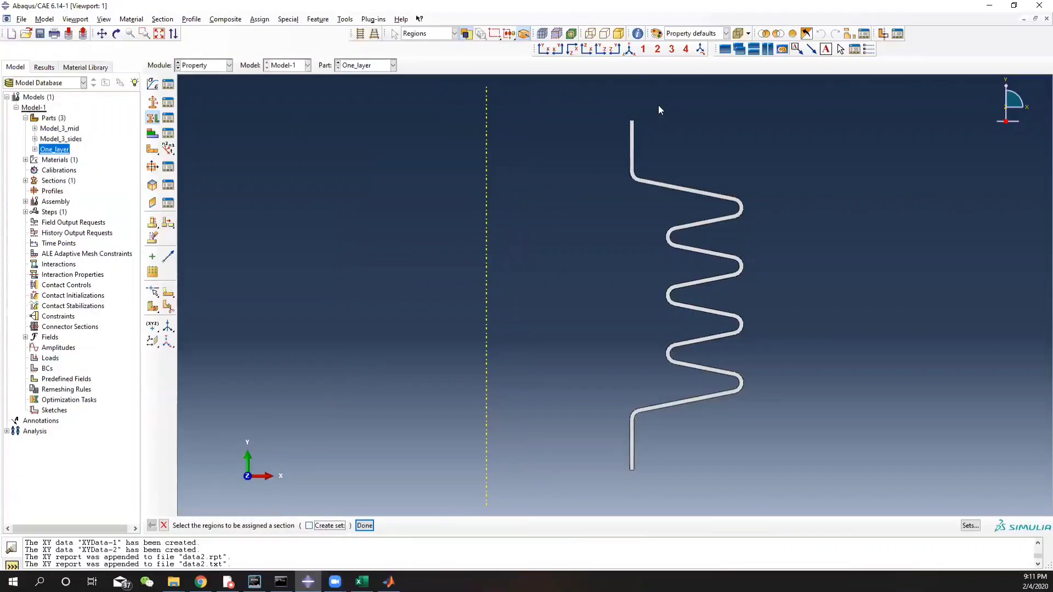
left_click_drag(594, 93, 808, 474)
left_click(371, 526)
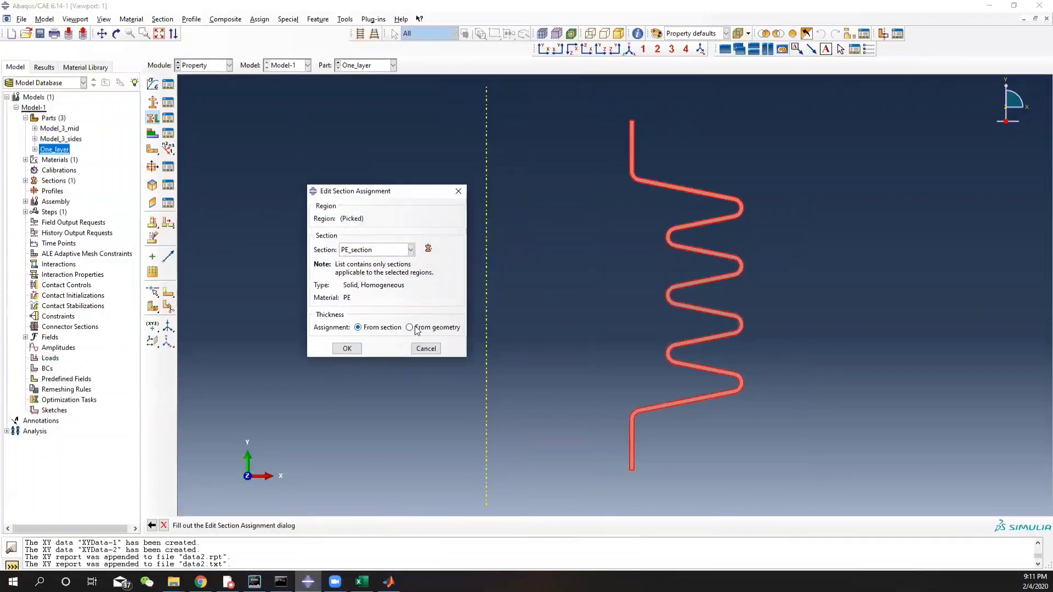
left_click(347, 349)
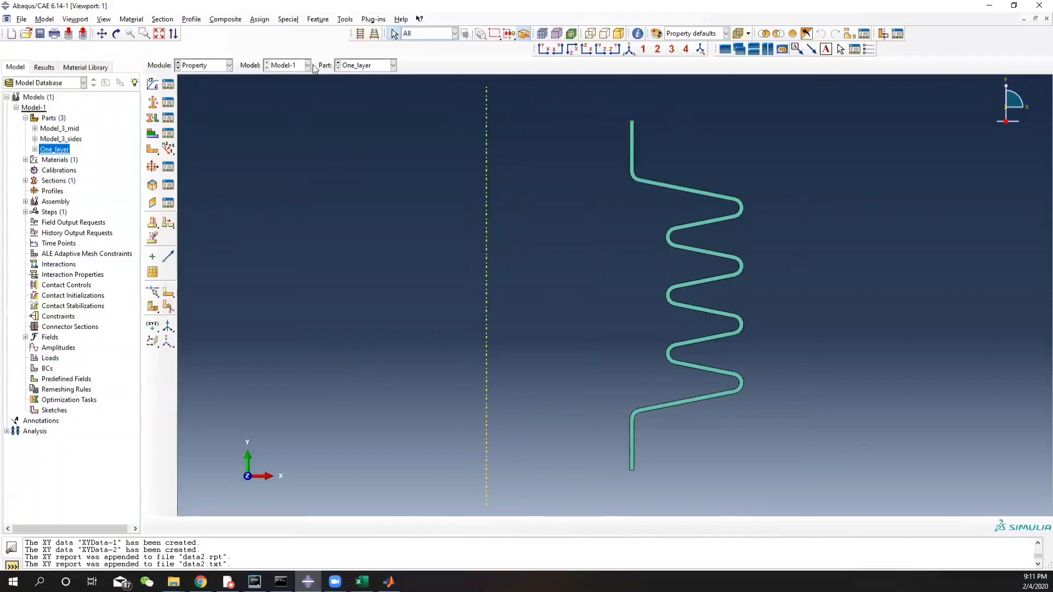
- Assign PE_section to both strips of the Model_3_sides part
left_click(362, 66)
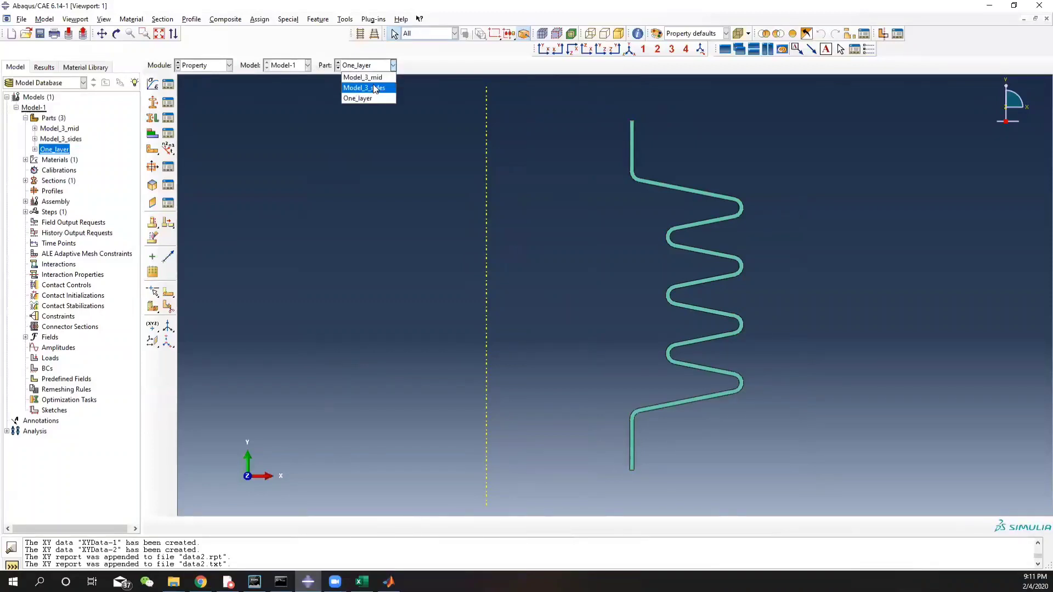
left_click(373, 88)
left_click(152, 118)
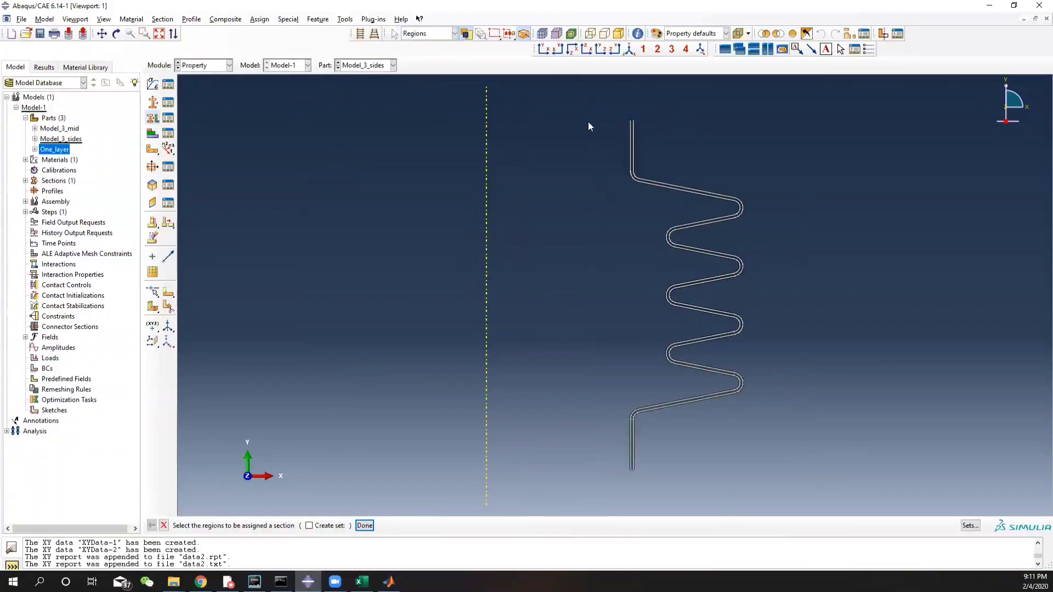
left_click_drag(632, 180, 872, 499)
left_click(365, 526)
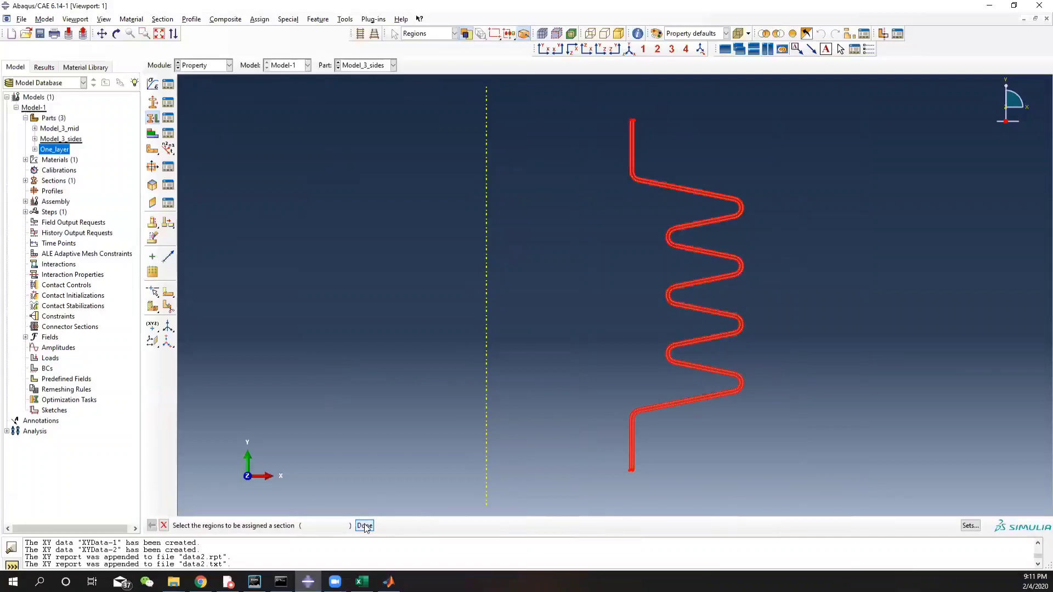
left_click(346, 350)
- Display One_layer and Model_3_sides in turn to check their section assignments
left_click(378, 65)
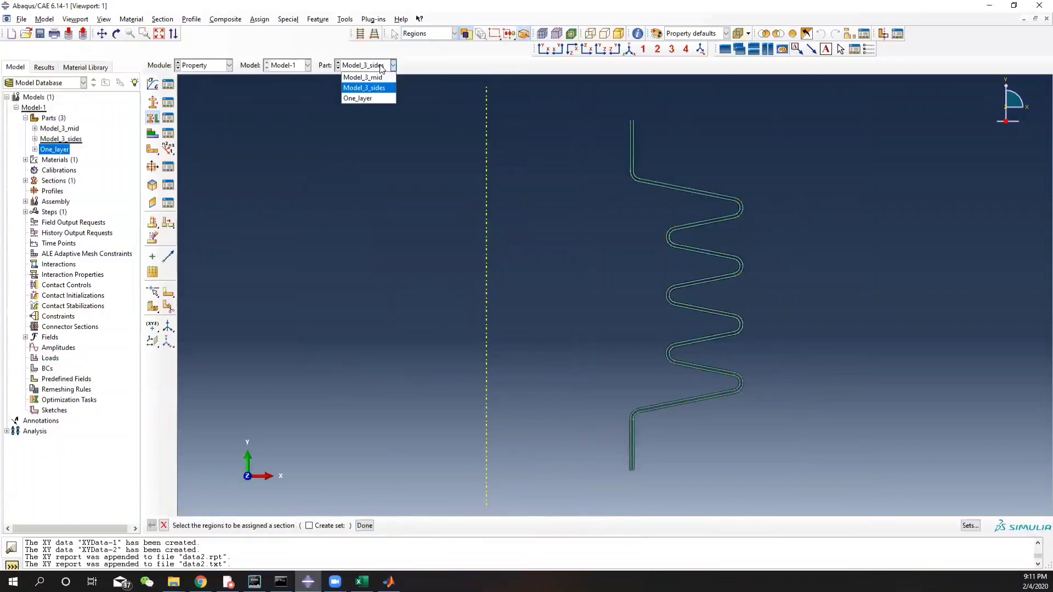
left_click(369, 94)
left_click(373, 66)
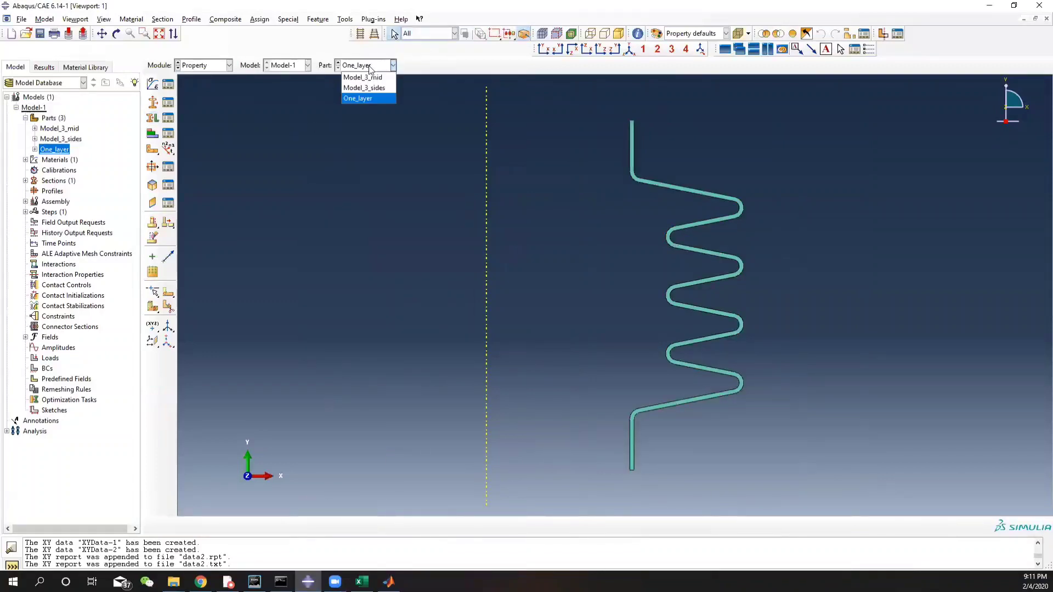
left_click(648, 157)
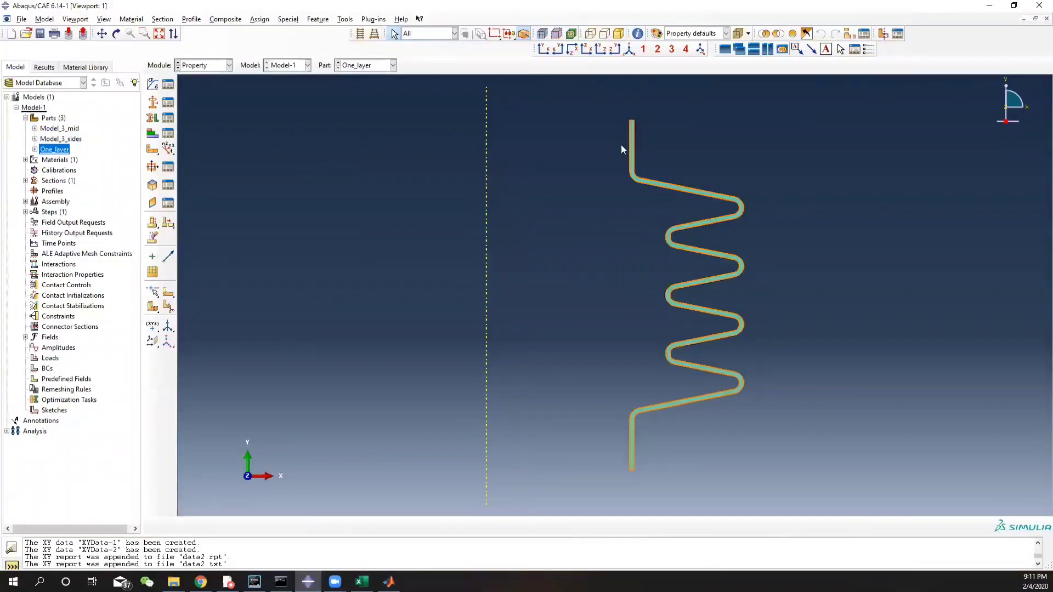
left_click(384, 65)
left_click(373, 90)
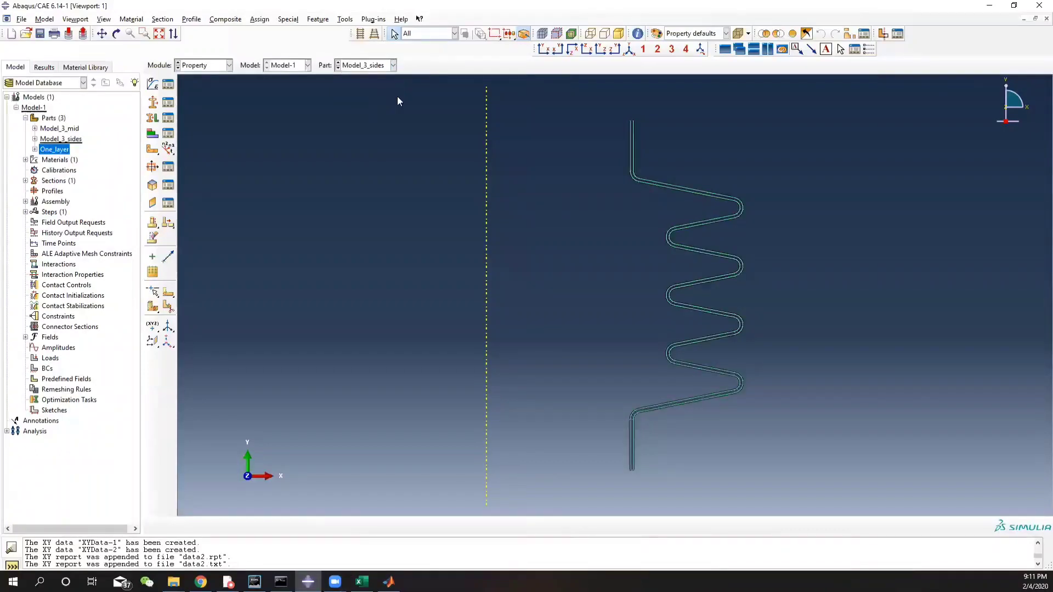
- Assign PE_section to the whole Model_3_mid profile and check the other two parts again
left_click(376, 65)
left_click(376, 79)
left_click(153, 119)
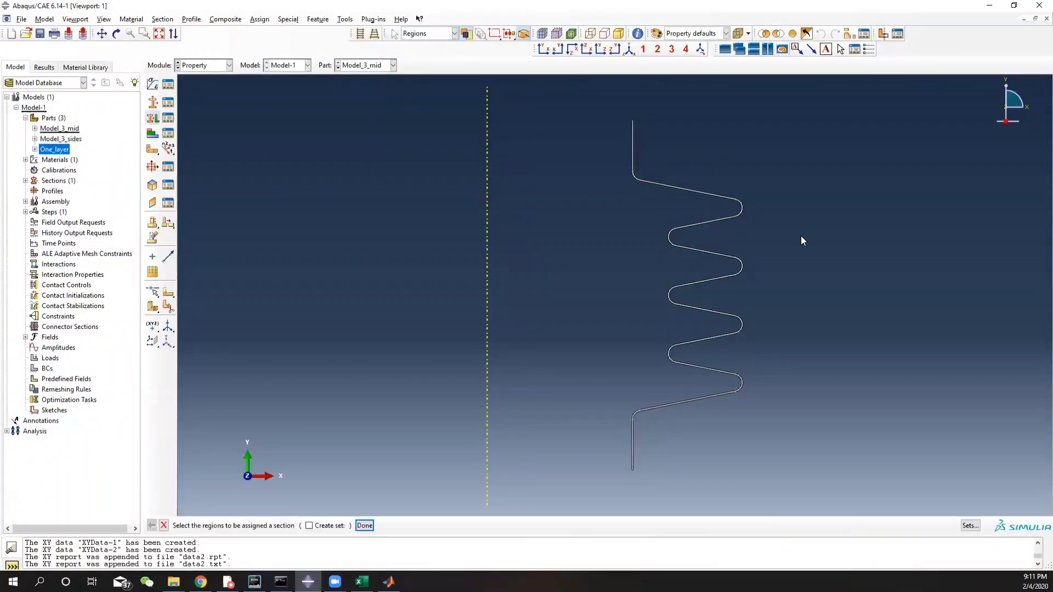
left_click_drag(596, 105, 905, 515)
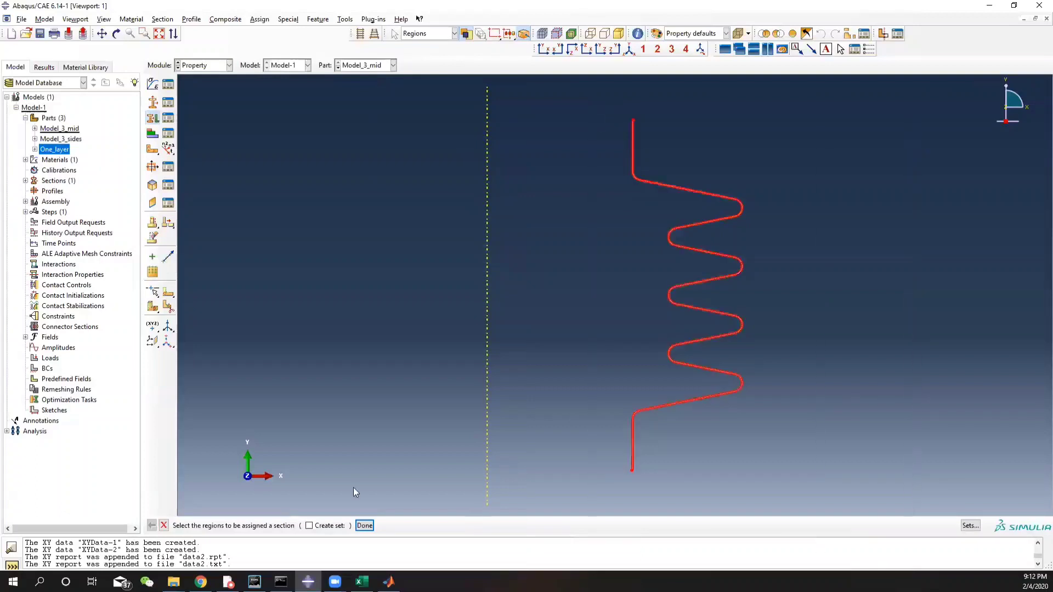
left_click(365, 526)
left_click(347, 348)
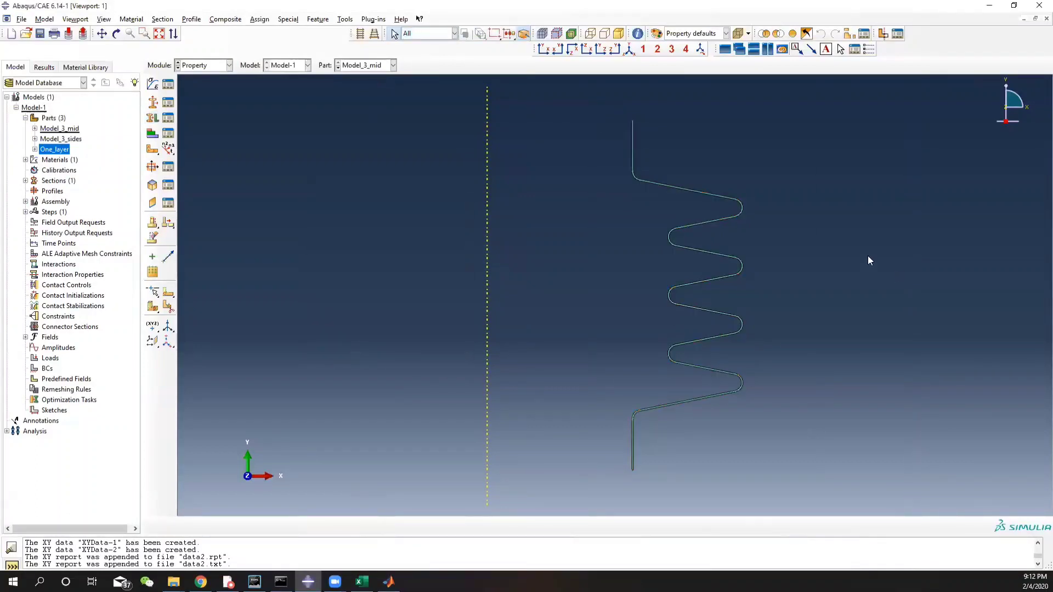
left_click(381, 65)
left_click(365, 86)
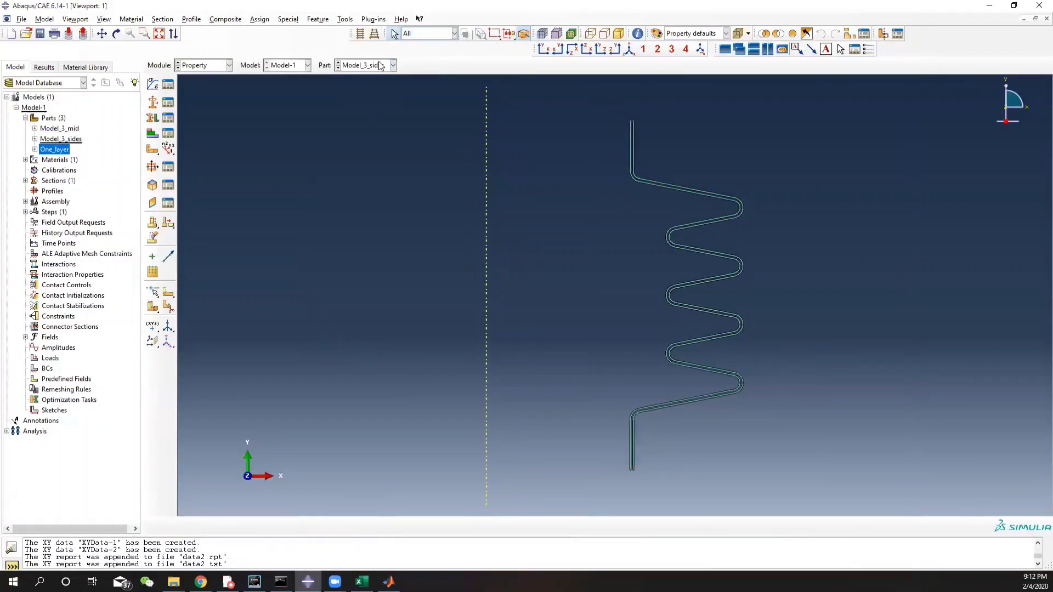
left_click(373, 99)
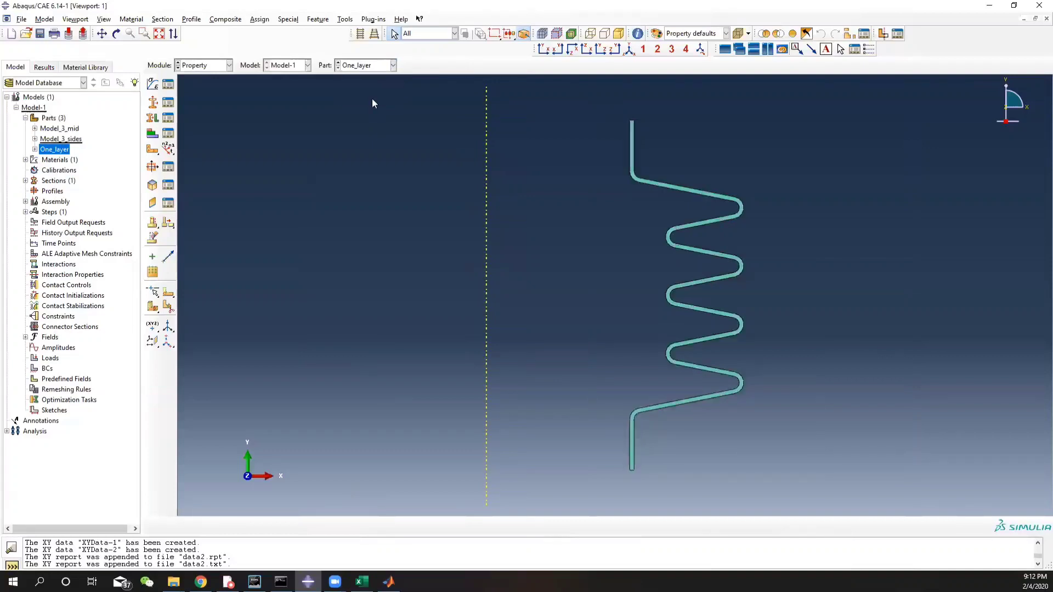
- Switch to the Assembly module and create independent instances of Model_3_mid and Model_3_sides
left_click(218, 66)
left_click(203, 98)
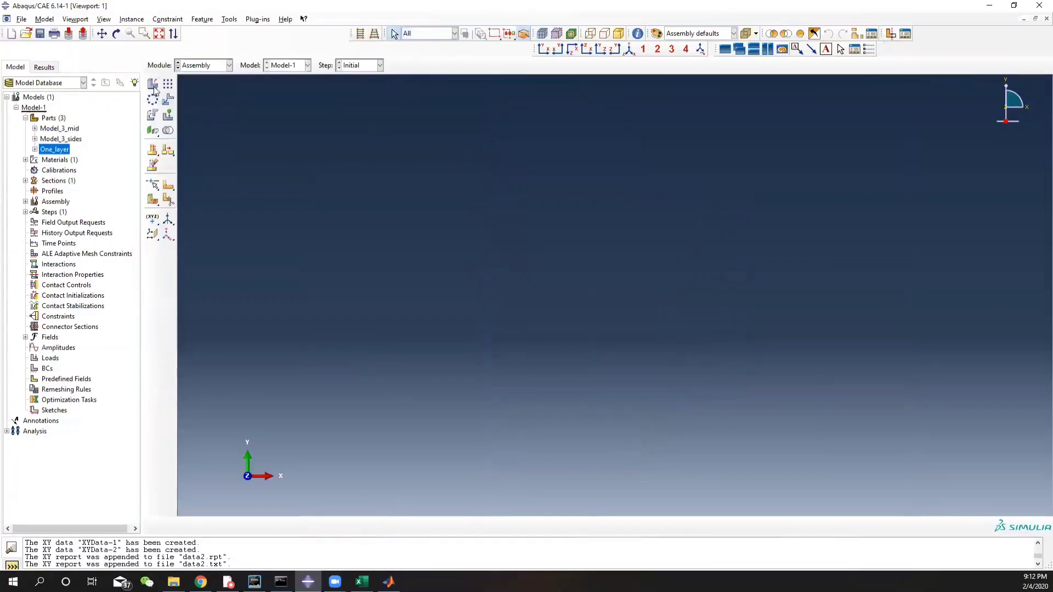
left_click(153, 85)
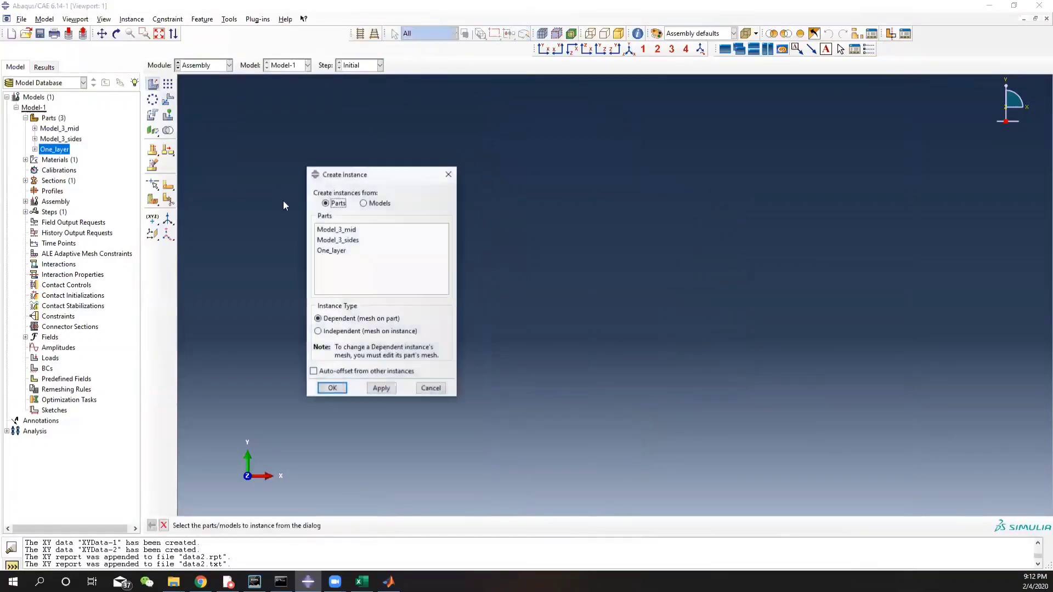
left_click(351, 231)
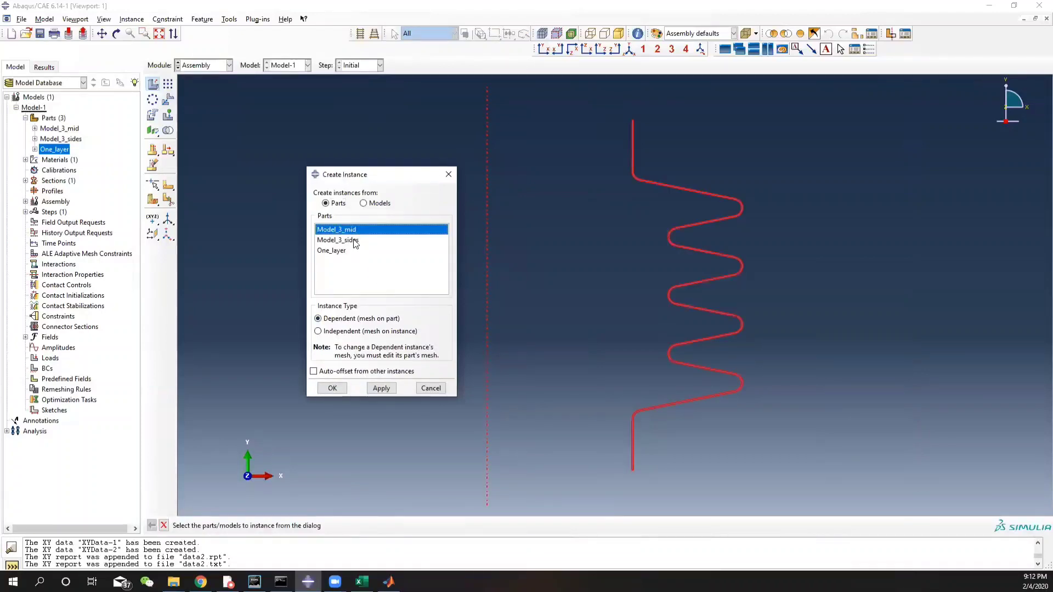
left_click(354, 241, "shift")
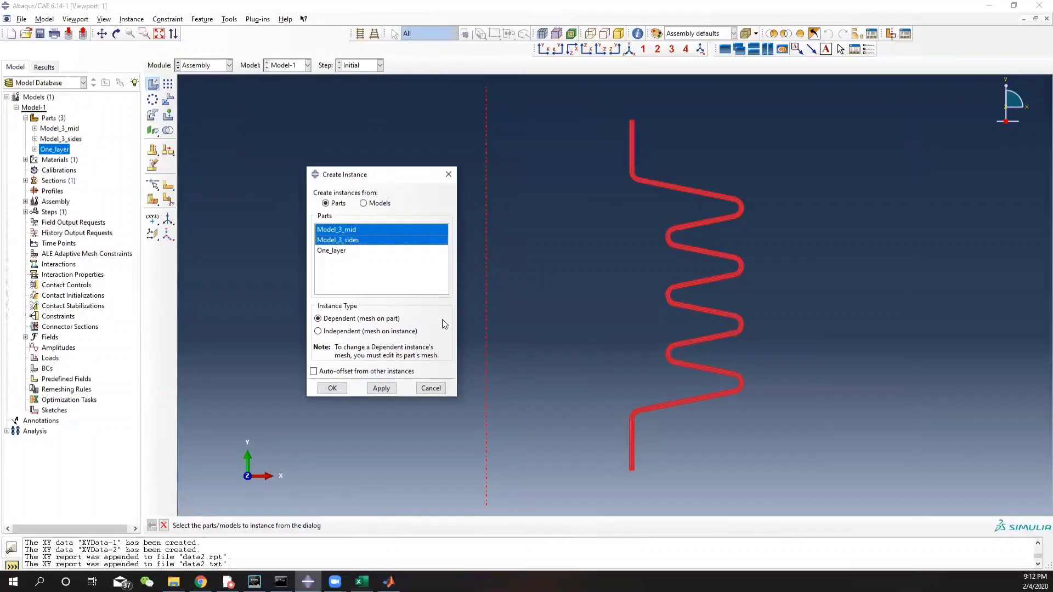
left_click(377, 389)
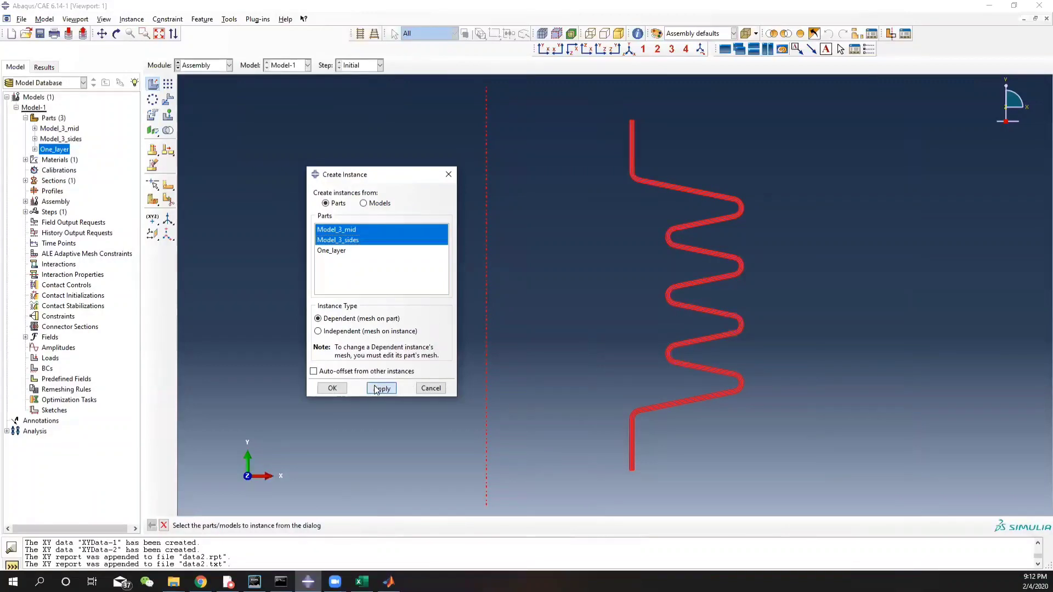
left_click(318, 332)
left_click(336, 389)
- Examine up close how the middle and side layers fit together at a bend of the assembled bellows
scroll(674, 362, "up", 5)
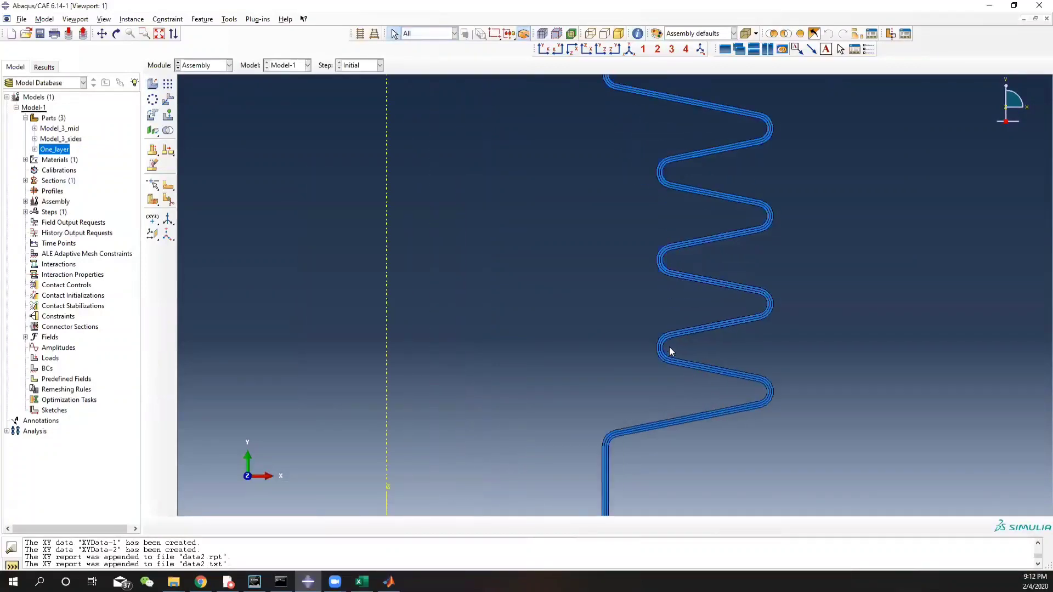
scroll(666, 350, "up", 5)
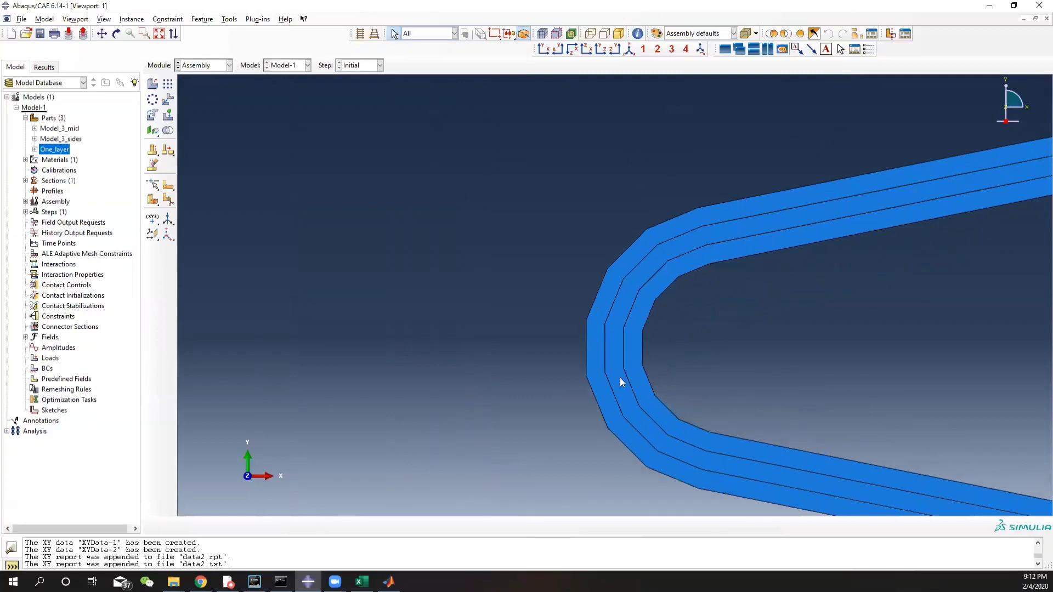
scroll(630, 358, "down", 3)
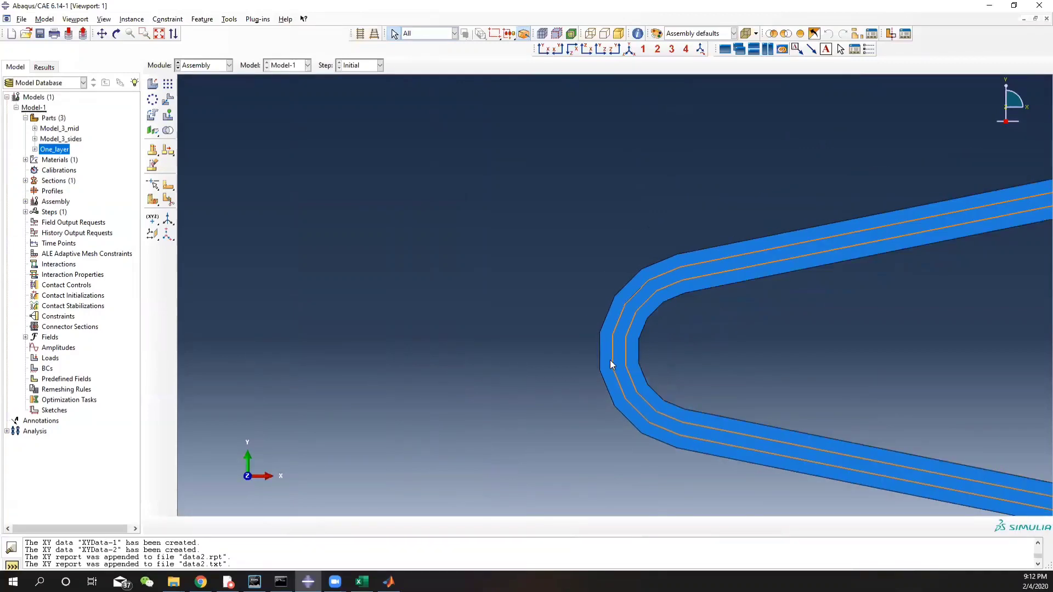
scroll(605, 359, "down", 3)
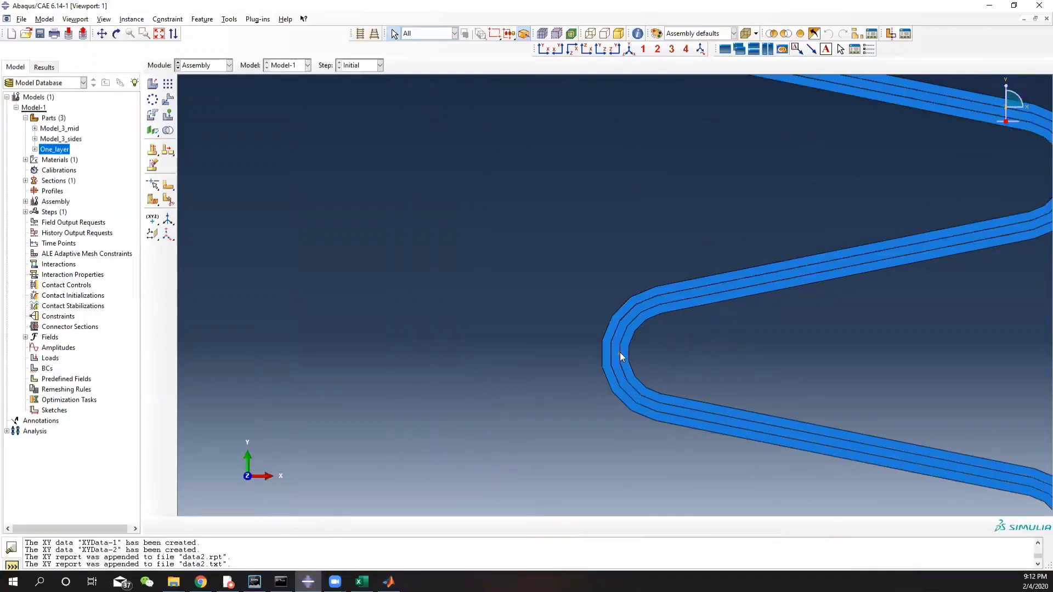
scroll(620, 352, "down", 6)
scroll(621, 343, "up", 1)
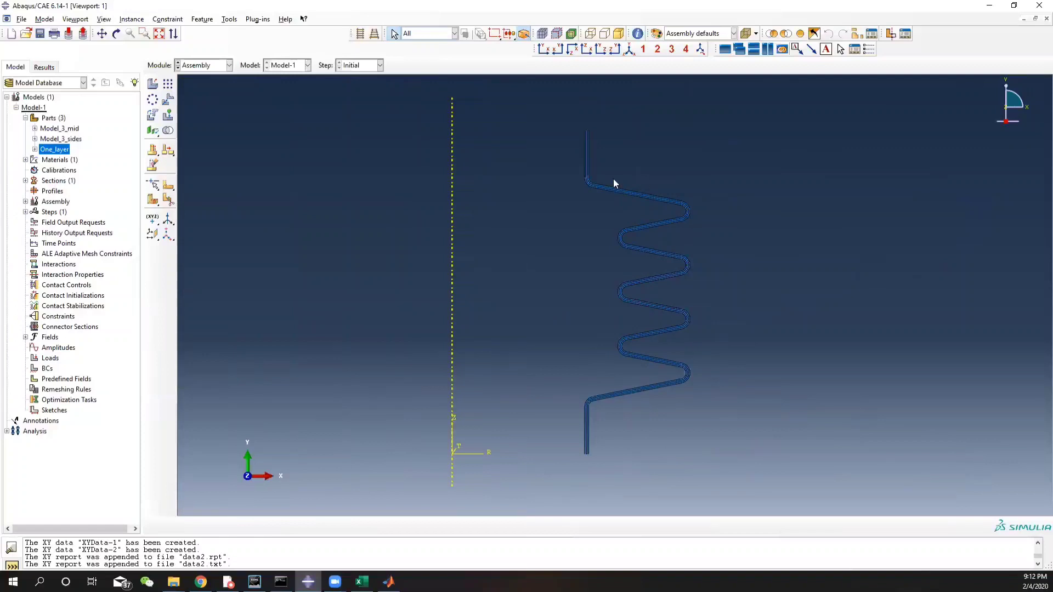
- Try to translate the two layered bellows instances by -150 along Y from start point 0,0
left_click(168, 102)
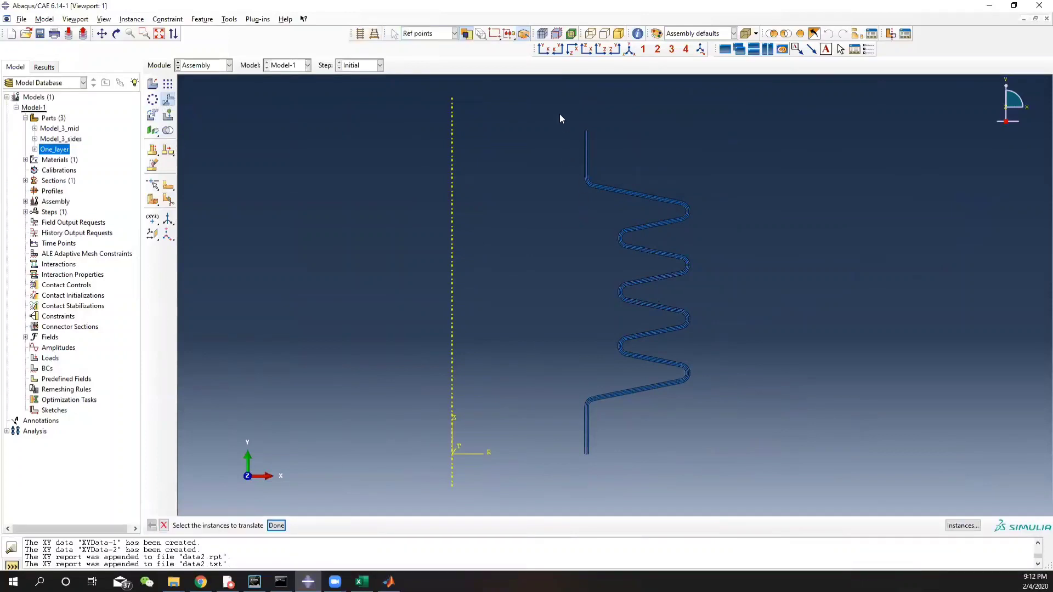
left_click_drag(554, 110, 768, 518)
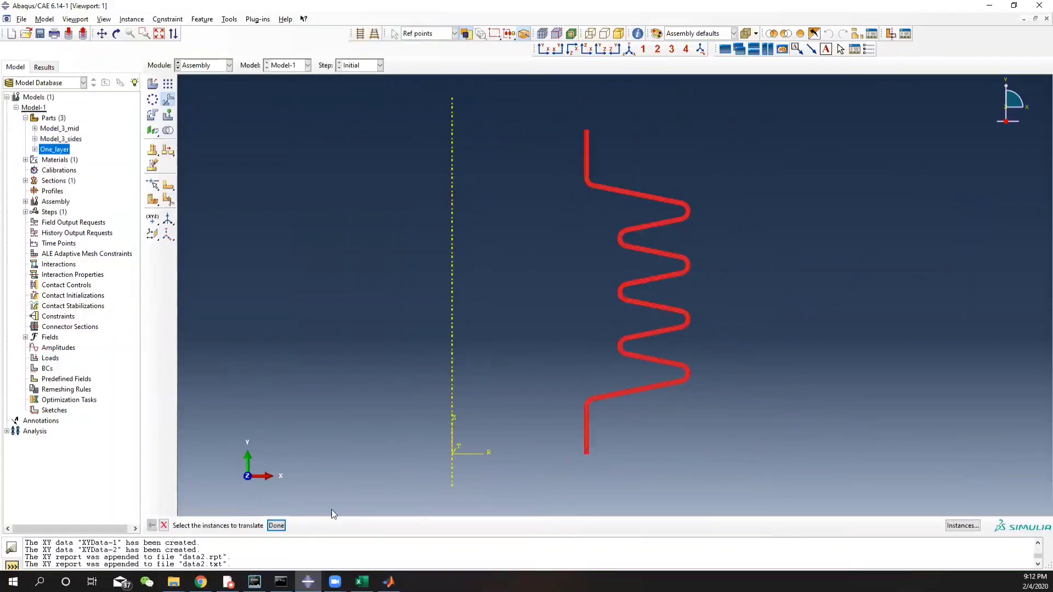
left_click(277, 526)
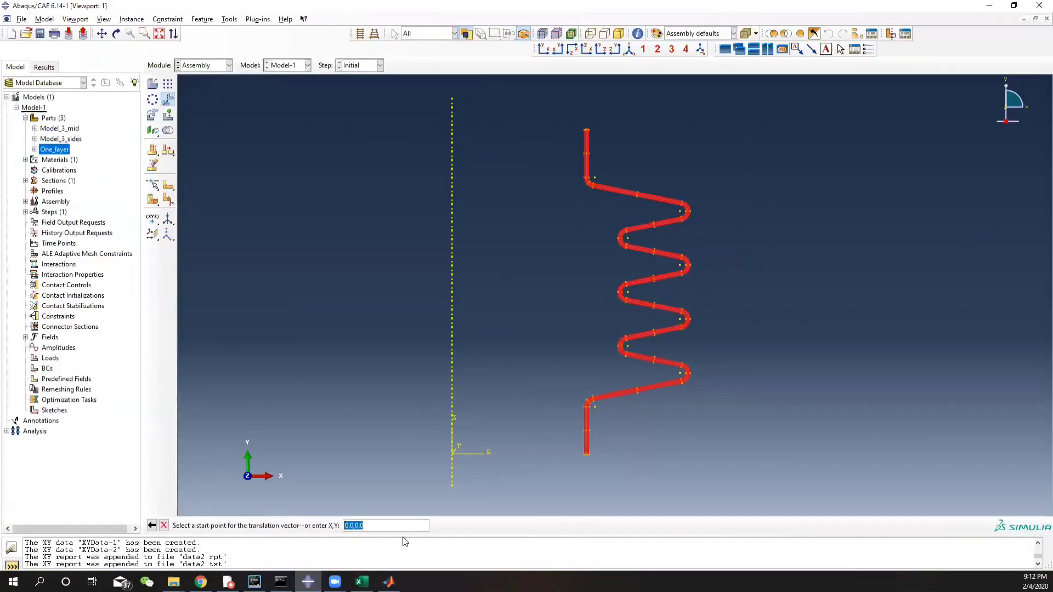
key("Return")
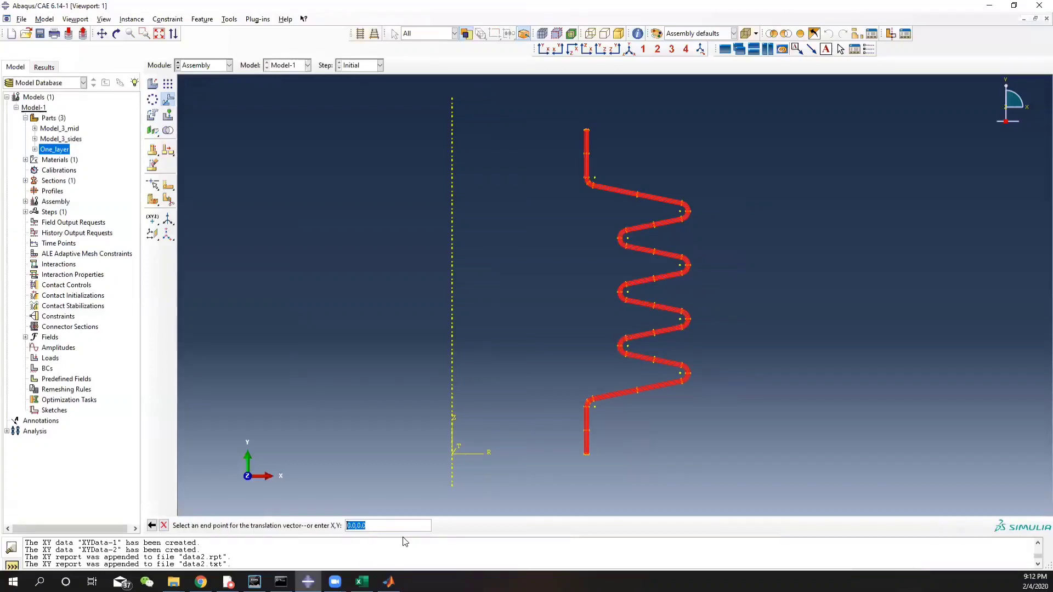
left_click(357, 526)
key("shift+Left")
type("-150")
key("Return")
middle_click_drag(566, 424, 673, 397, "ctrl+alt")
middle_click_drag(653, 445, 643, 219, "ctrl+alt")
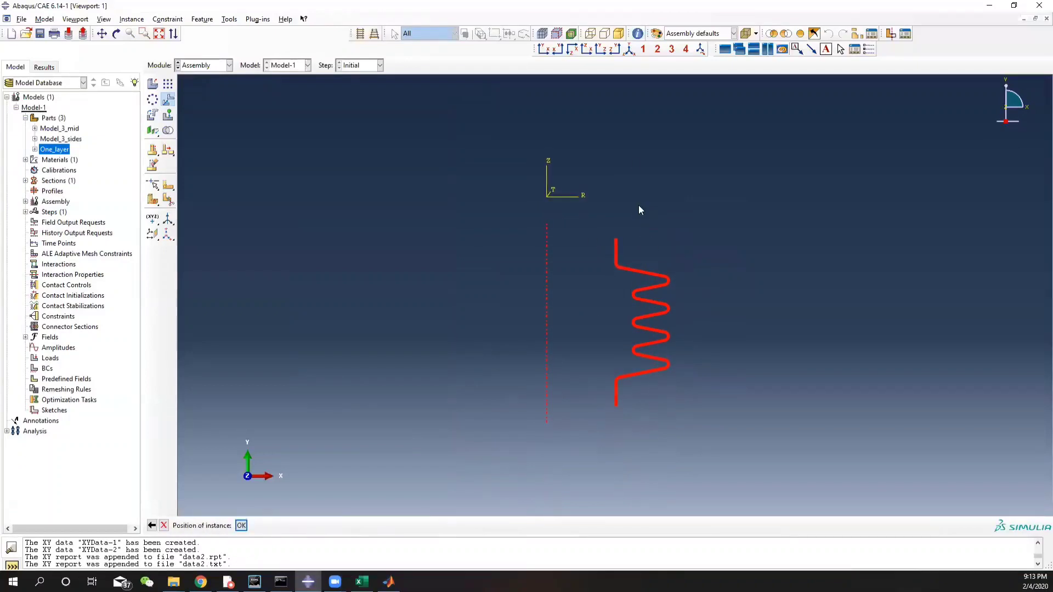
middle_click_drag(672, 218, 647, 316, "ctrl+alt")
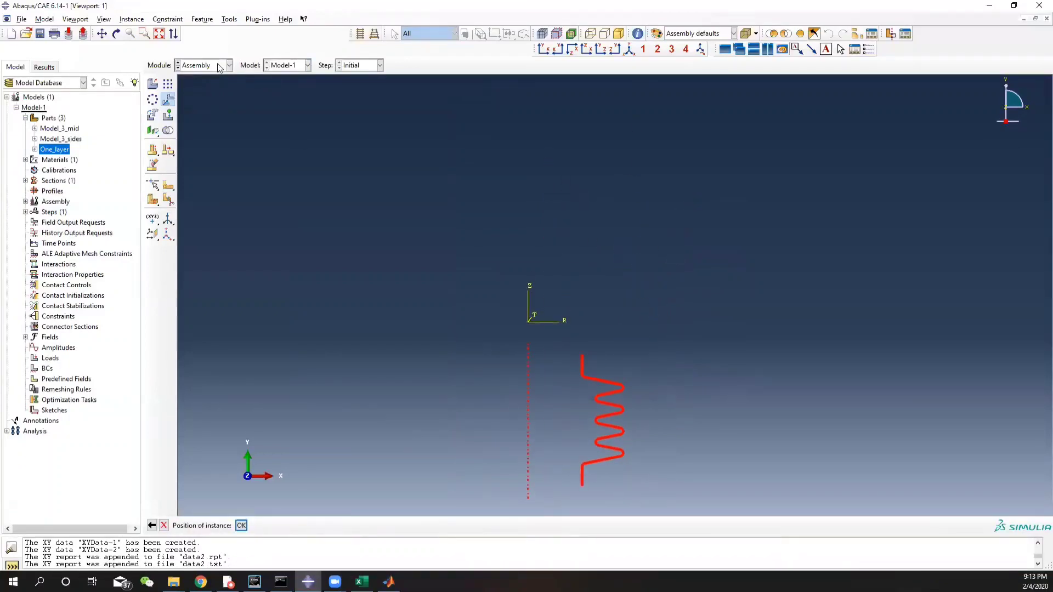
- Create an independent instance of the One_layer part in the assembly
left_click(152, 83)
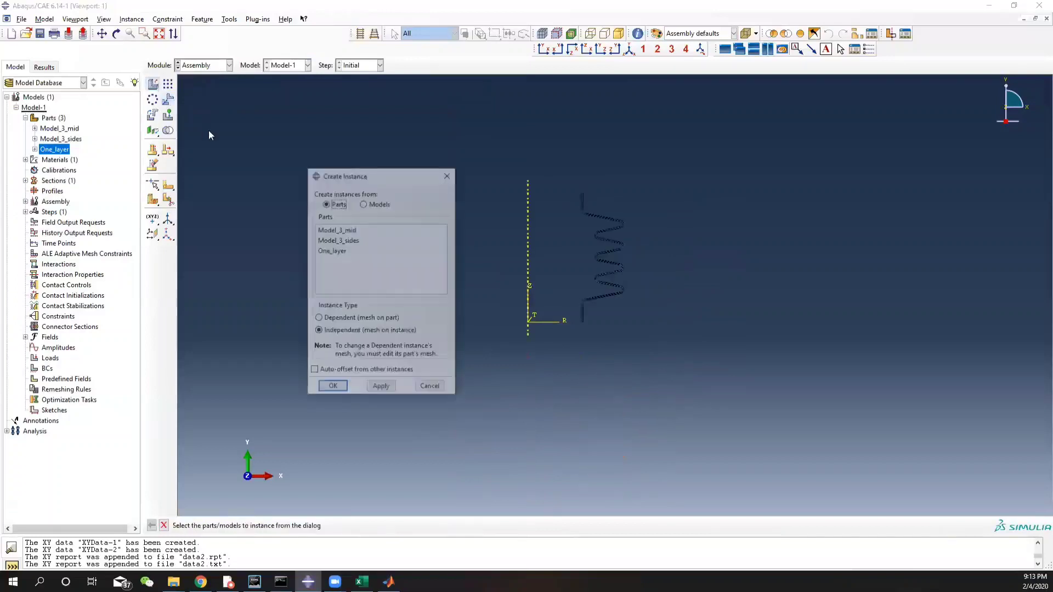
left_click(341, 251)
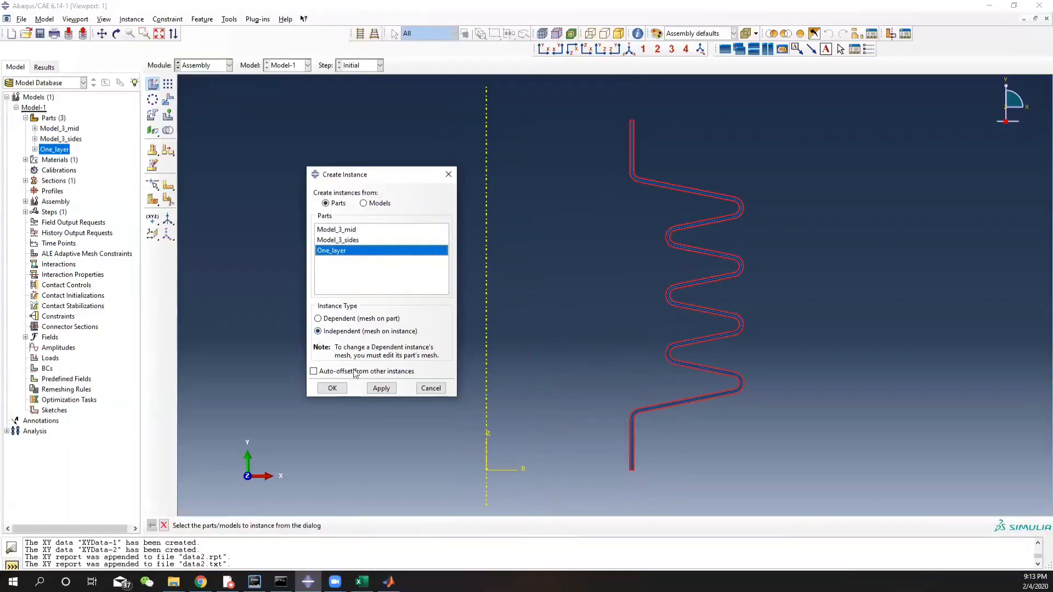
left_click(332, 388)
scroll(707, 256, "up", 2)
scroll(708, 255, "down", 7)
middle_click_drag(726, 206, 615, 289, "ctrl+alt")
scroll(614, 344, "up", 8)
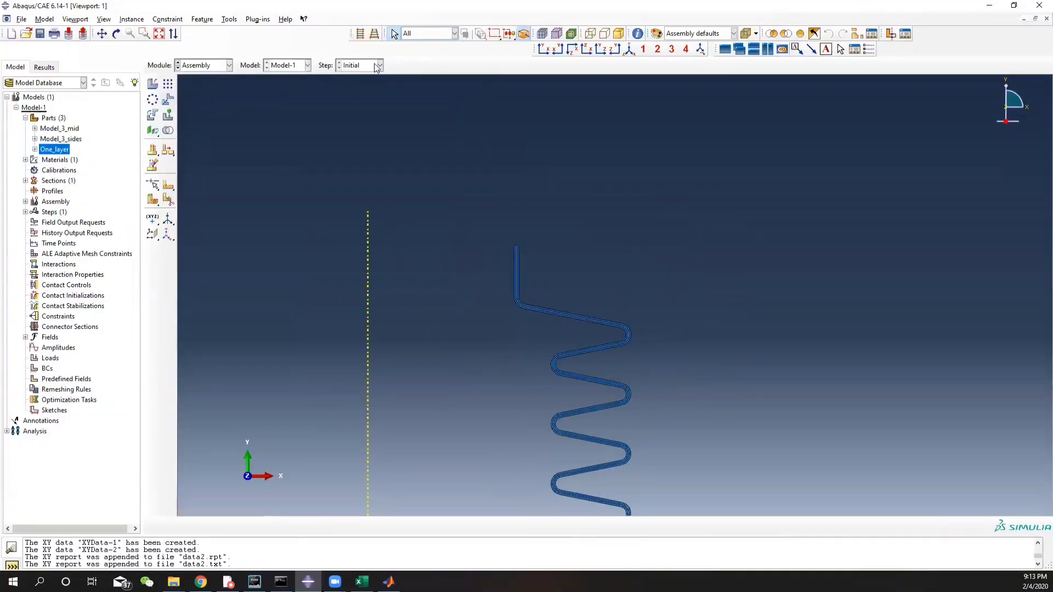
- Identify the three assembly instances and hide Model_3_mid-1 and Model_3_sides-1, leaving One_layer-1 displayed
left_click(26, 160)
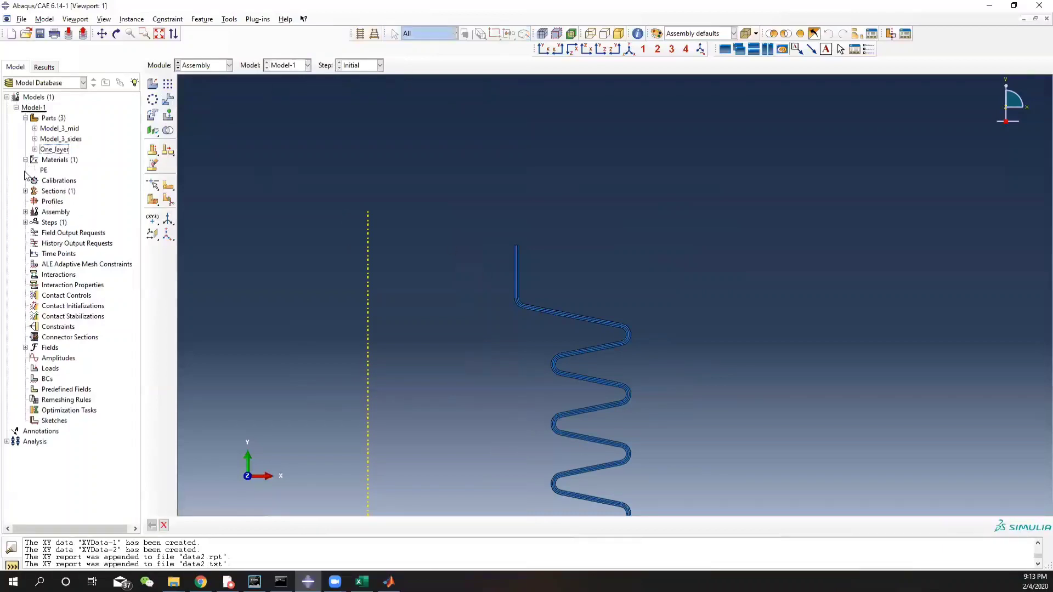
left_click(25, 212)
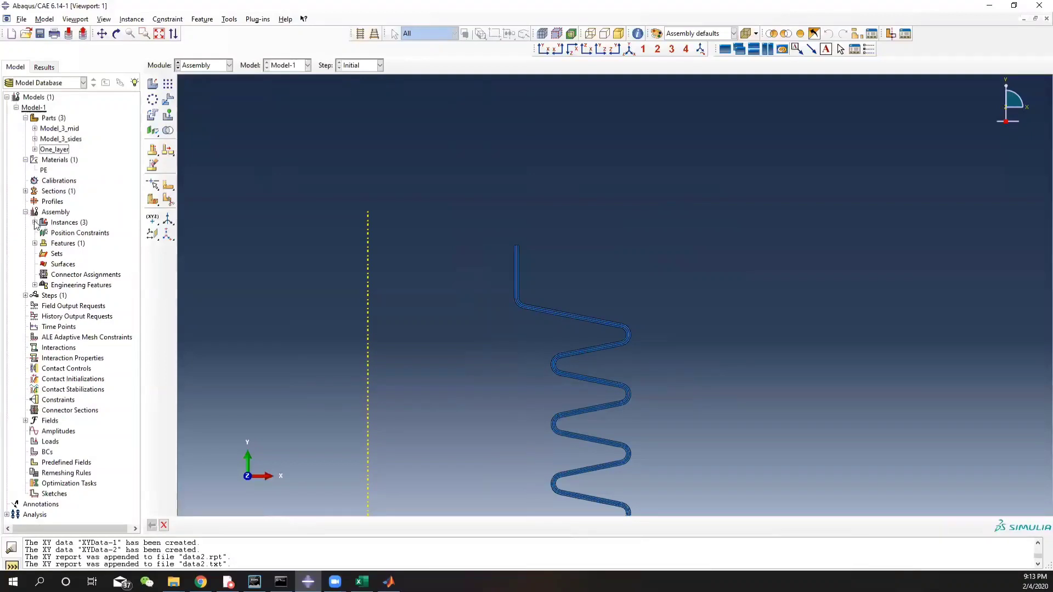
left_click(86, 233)
left_click(81, 243)
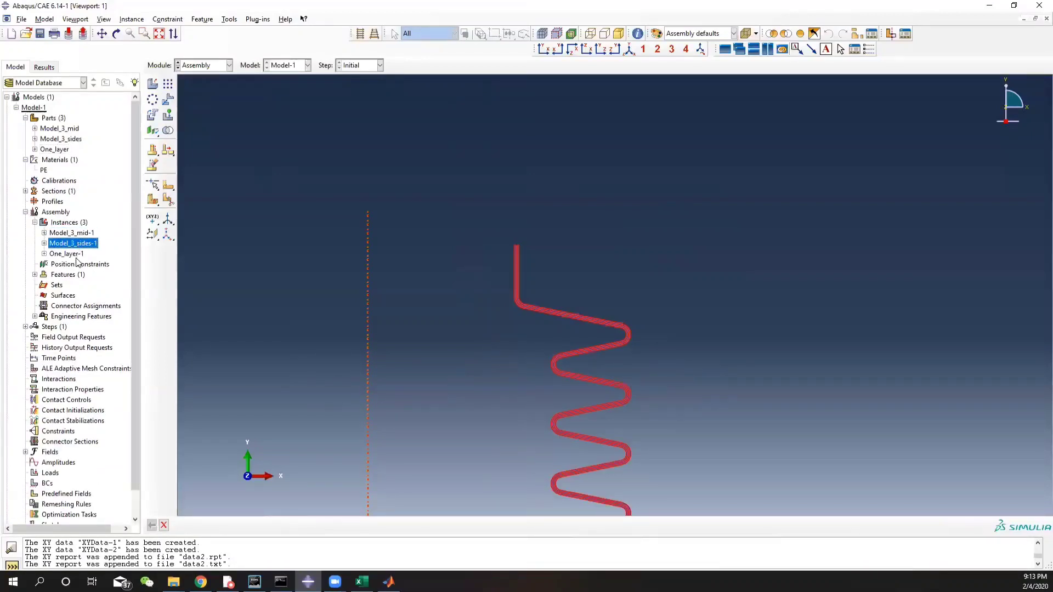
left_click(69, 254)
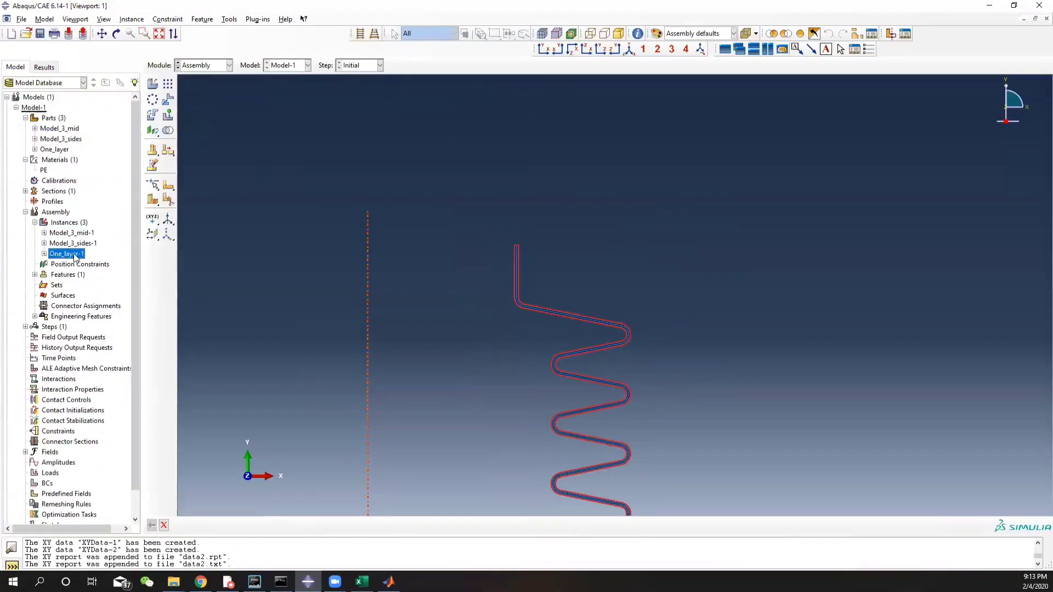
left_click(168, 100)
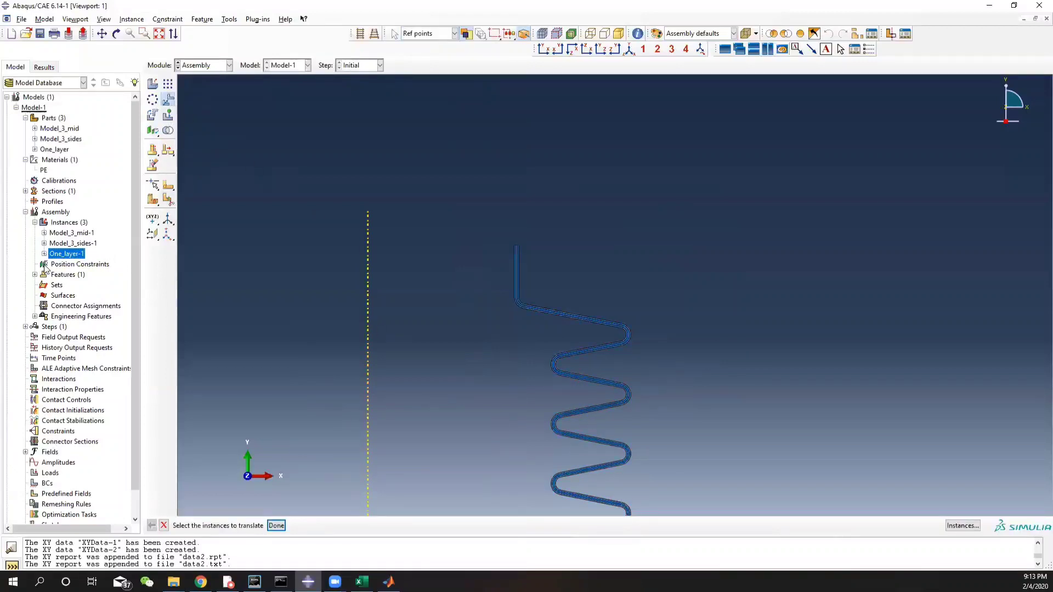
scroll(463, 293, "up", 5)
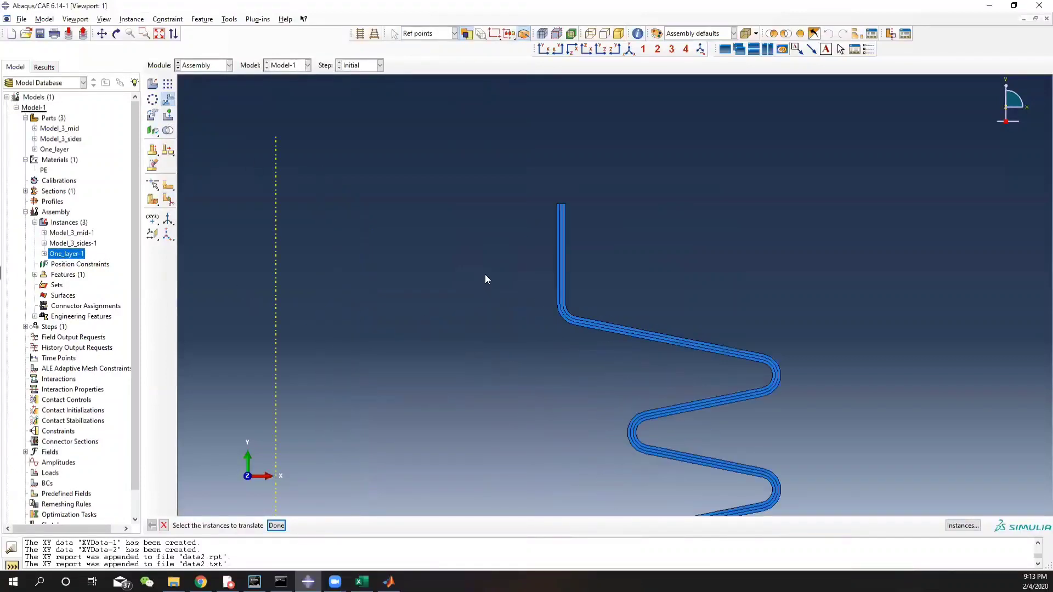
left_click(73, 234)
left_click(72, 243, "ctrl")
right_click(71, 243)
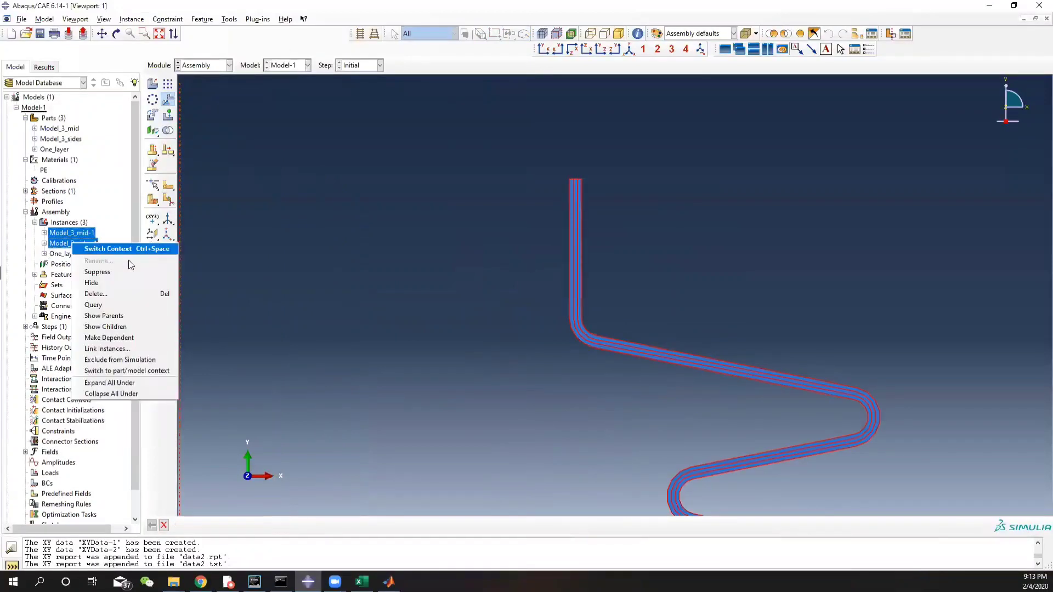
left_click(110, 283)
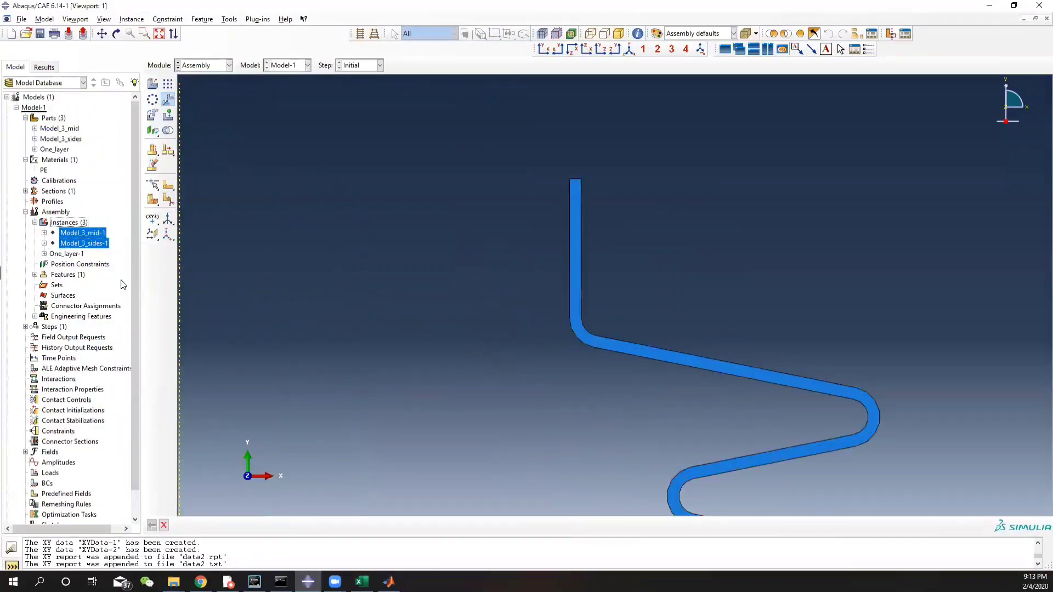
- Try to translate the One_layer-1 instance by 150 along Y from start point 0,0
left_click(68, 254)
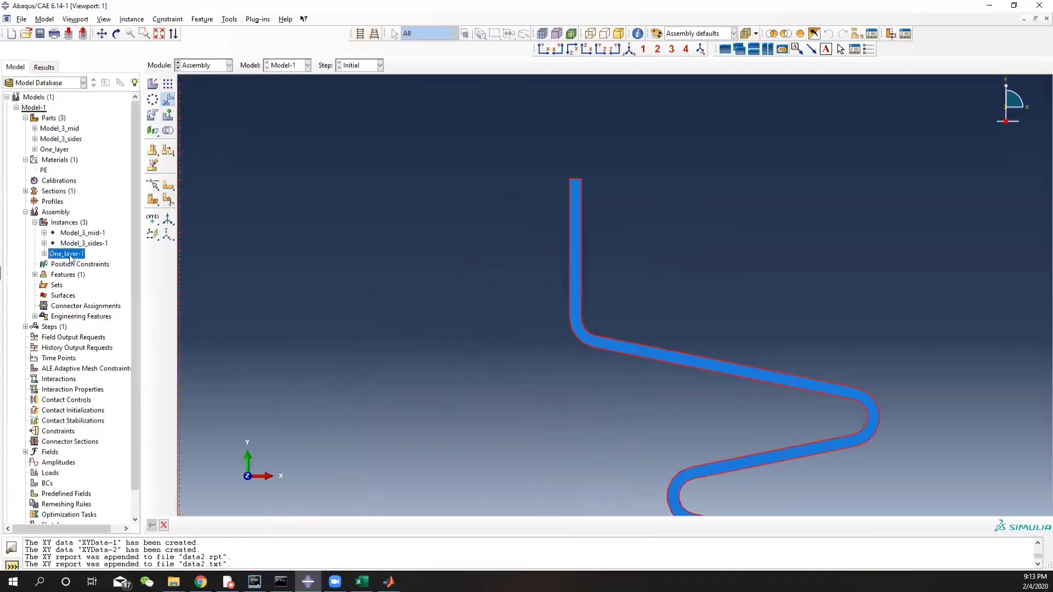
left_click(171, 102)
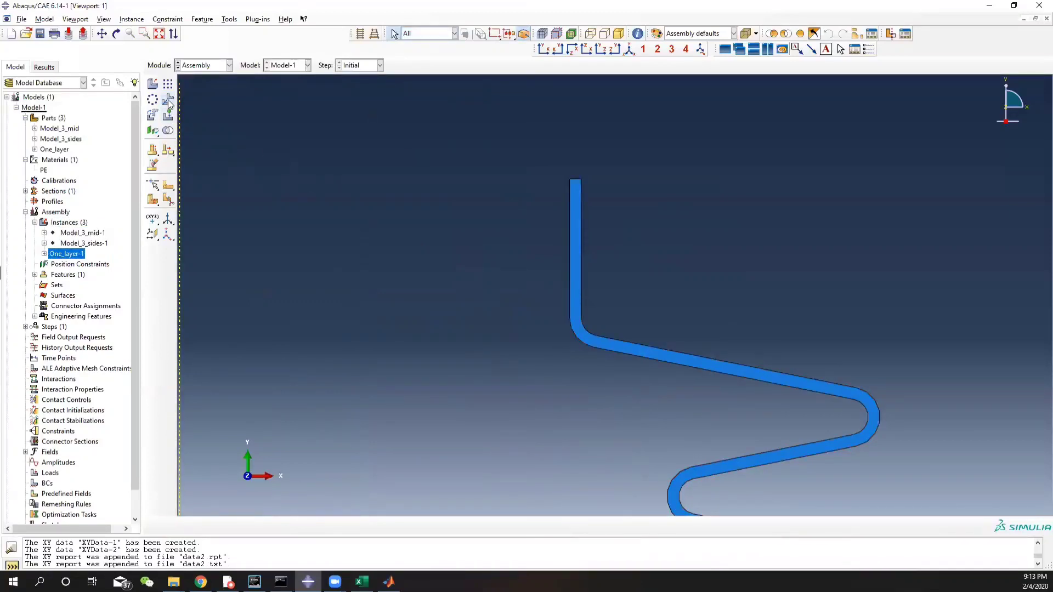
left_click_drag(501, 195, 730, 336)
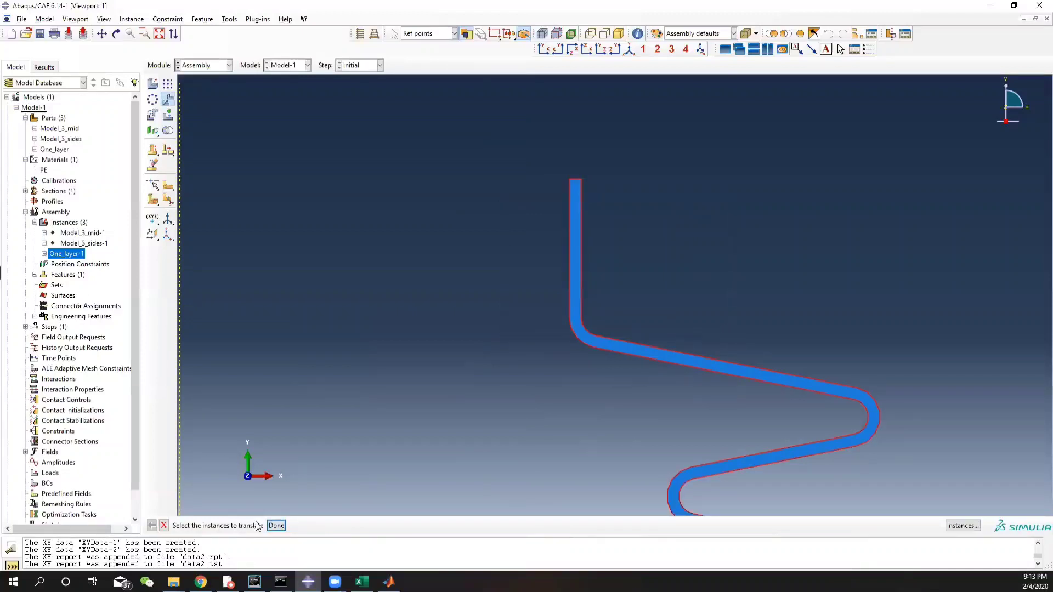
left_click(277, 526)
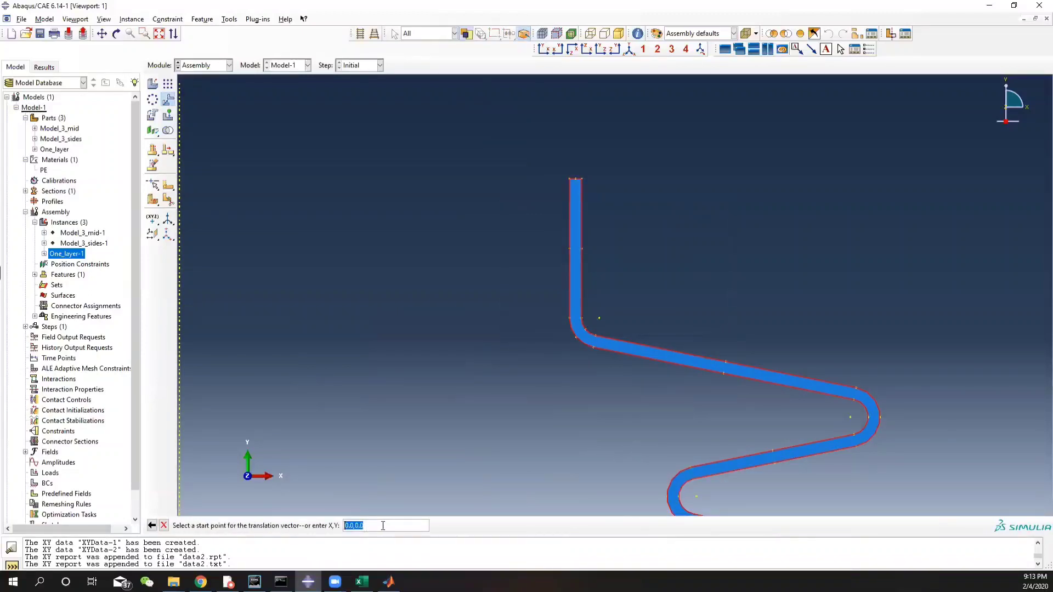
key("Return")
left_click(360, 526)
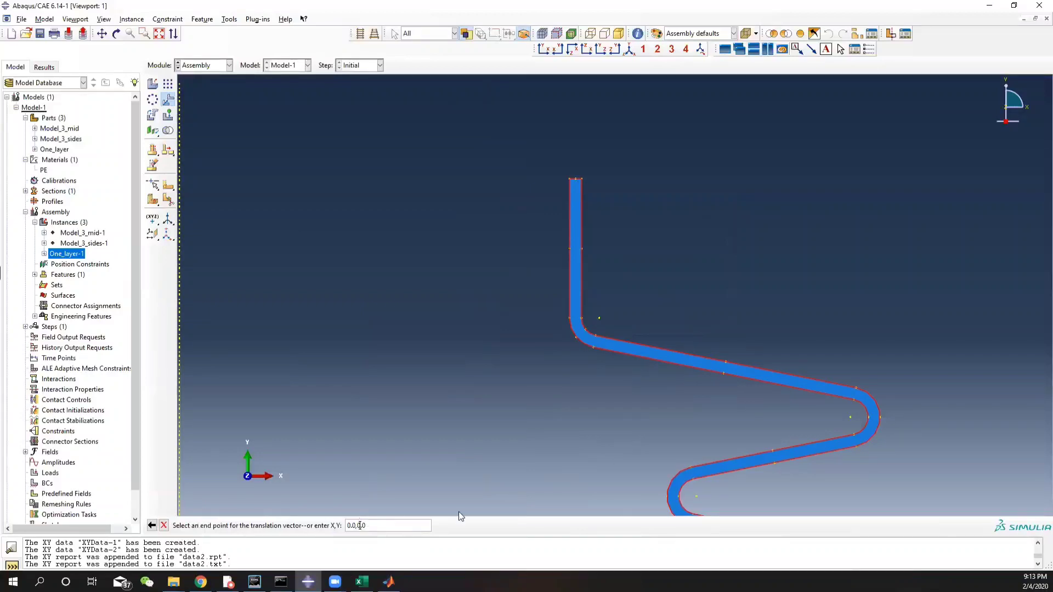
key("BackSpace")
type("150")
key("Return")
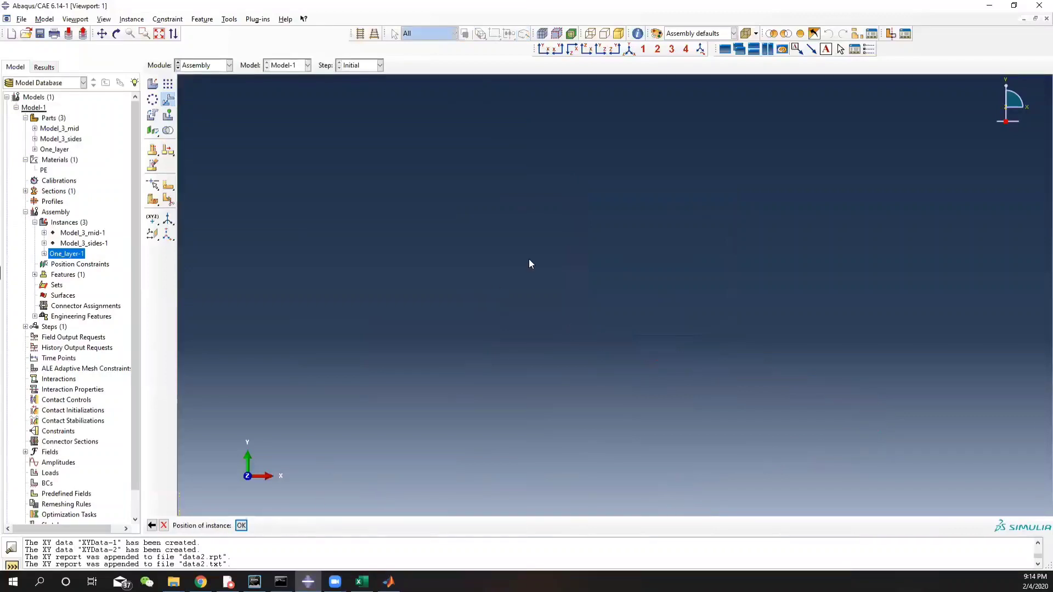
scroll(573, 260, "up", 5)
middle_click_drag(651, 139, 609, 322, "ctrl+alt")
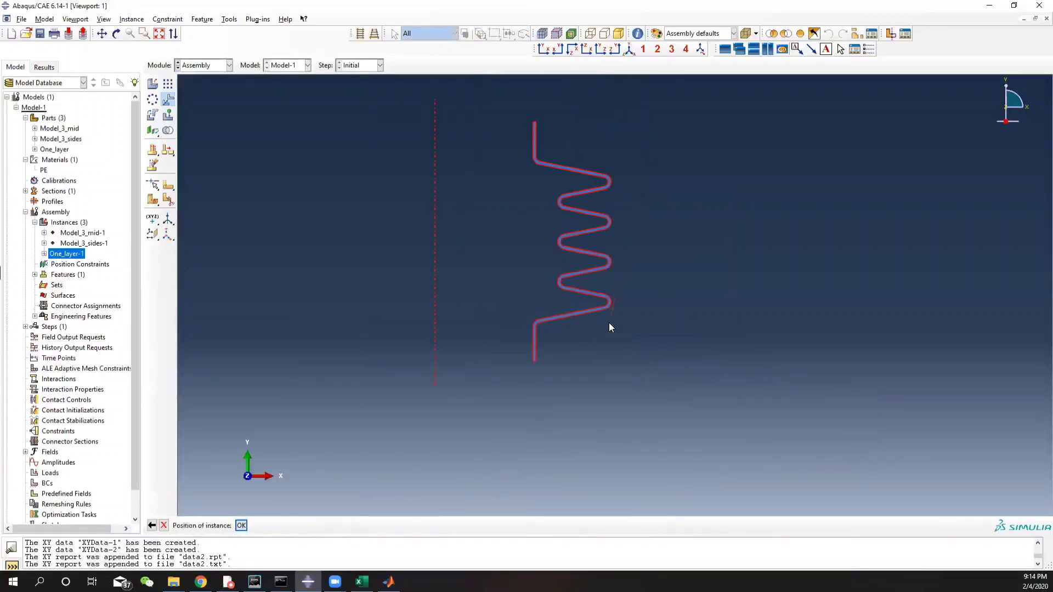
- Show the Model_3_mid-1 and Model_3_sides-1 instances again and compare their position with the one-layer bellows
right_click(77, 234)
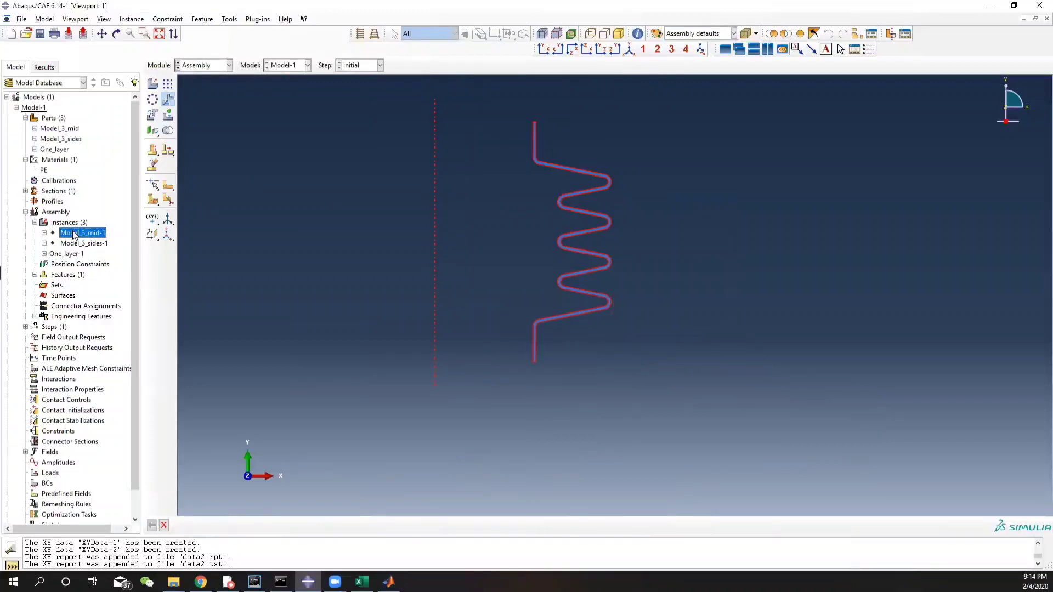
left_click(66, 241)
left_click(78, 234)
left_click(75, 243, "ctrl")
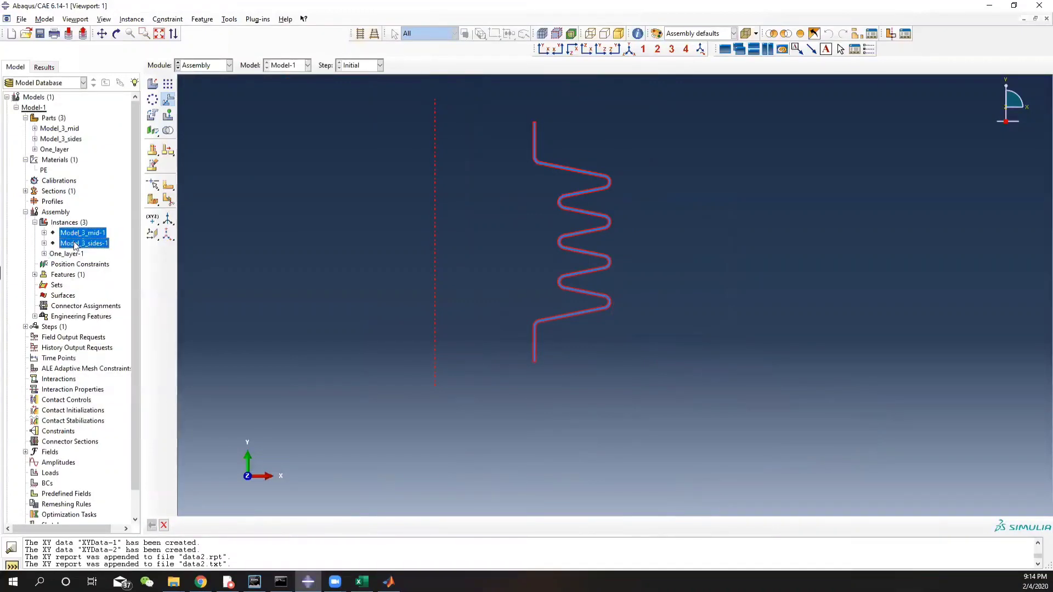
right_click(75, 243)
left_click(110, 282)
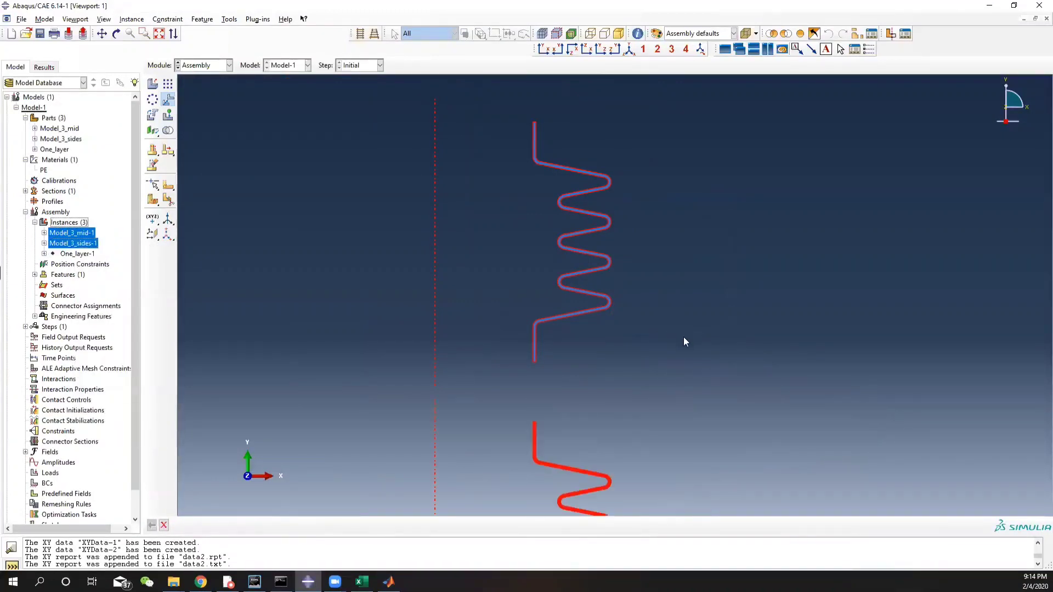
scroll(638, 388, "up", 4)
middle_click_drag(669, 423, 602, 319, "ctrl+alt")
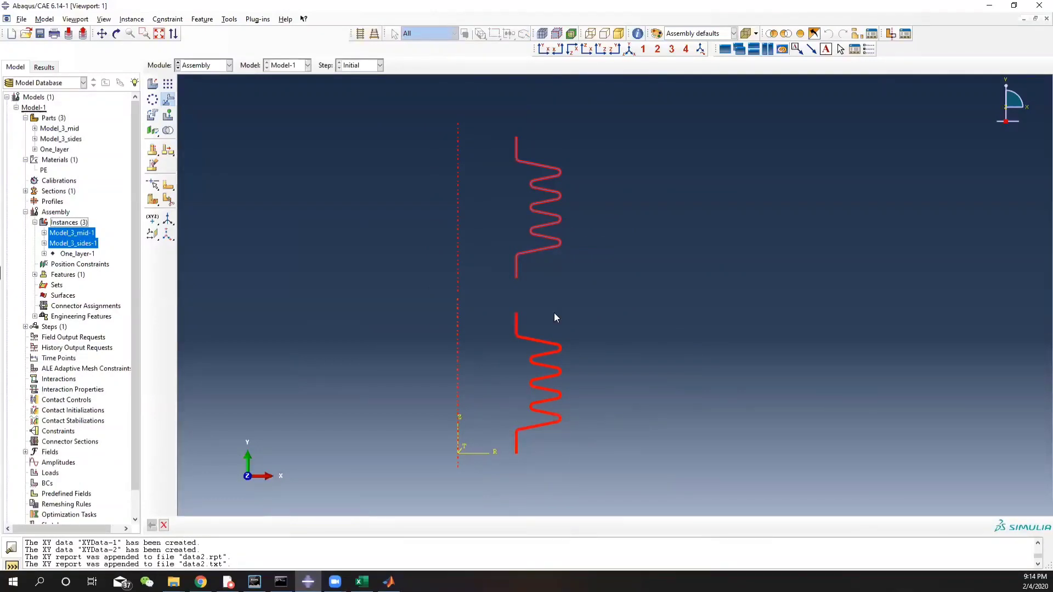
scroll(519, 310, "down", 5)
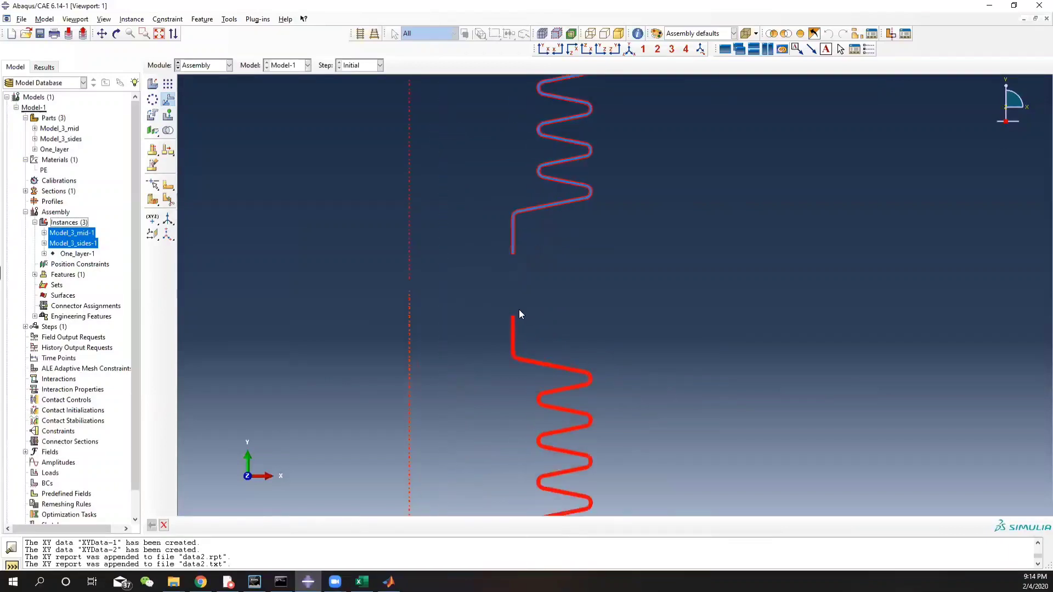
scroll(509, 335, "up", 3)
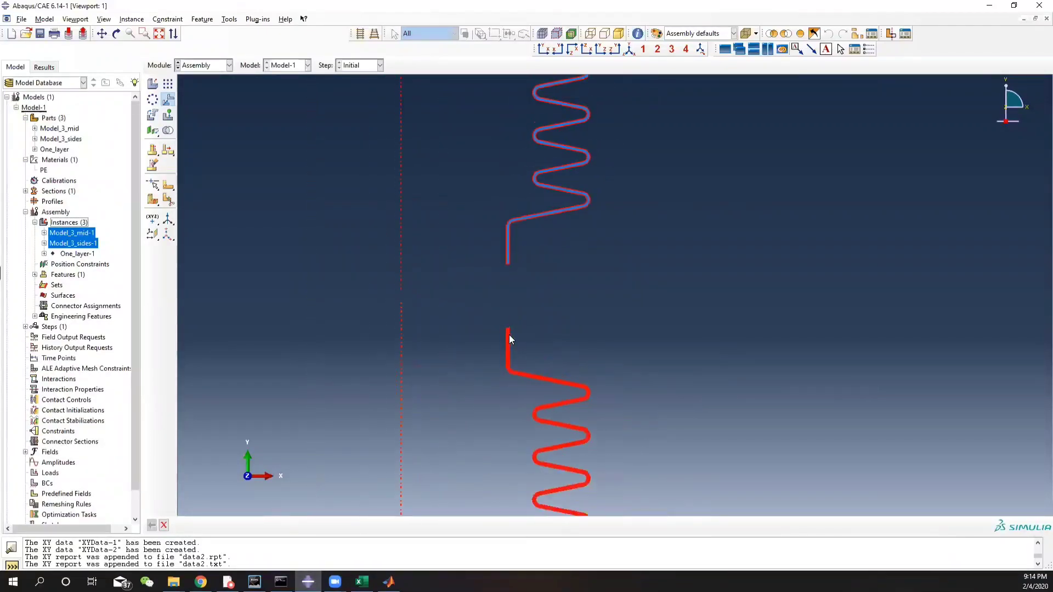
scroll(509, 335, "up", 2)
scroll(571, 295, "up", 3)
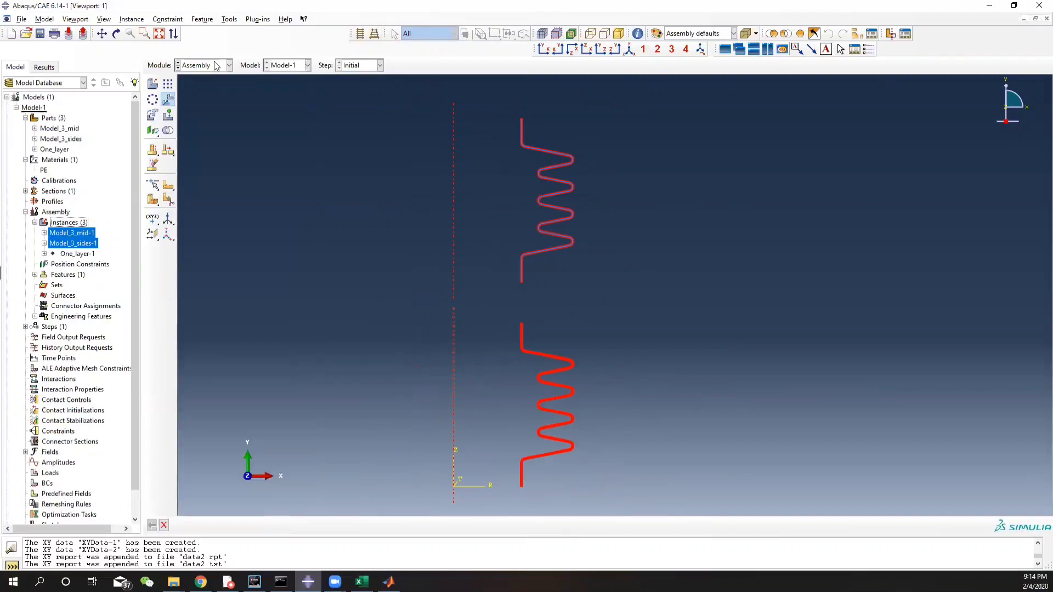
- Show the One_layer-1 instance again and switch to the Step module
left_click(74, 254)
right_click(73, 254)
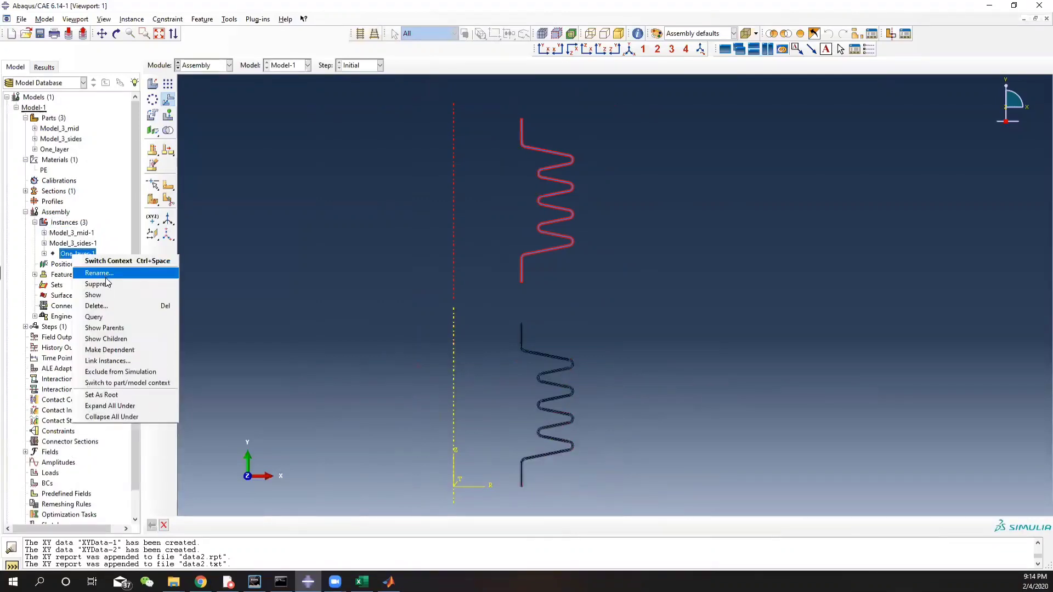
left_click(107, 298)
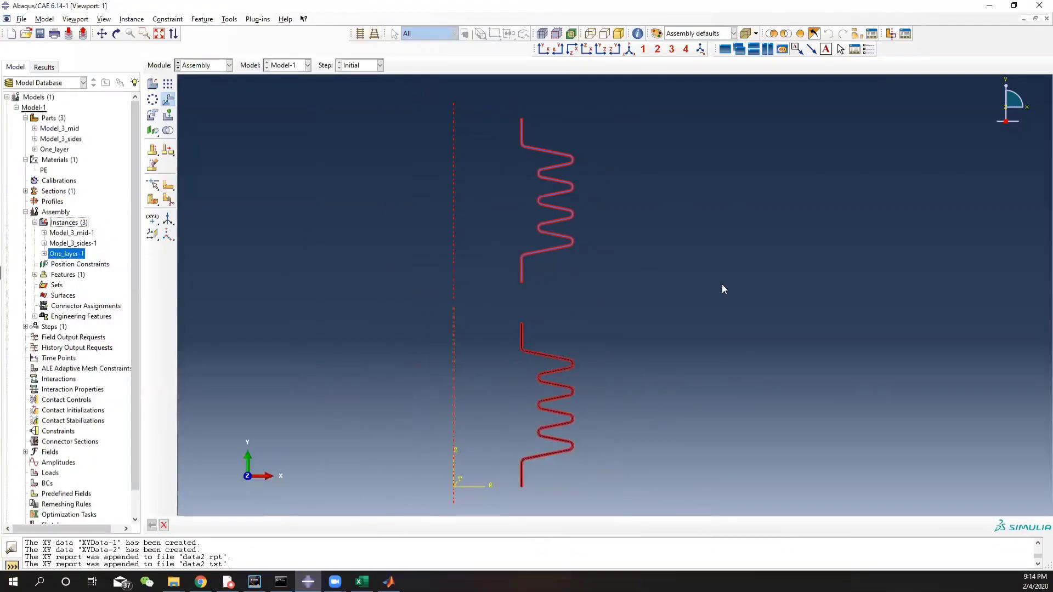
left_click(197, 64)
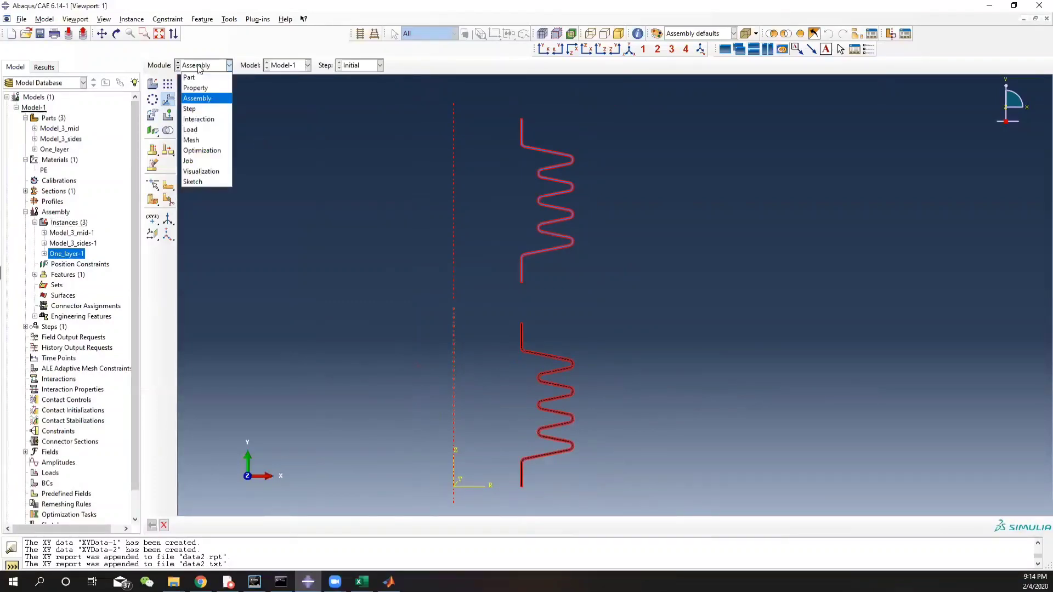
left_click(209, 109)
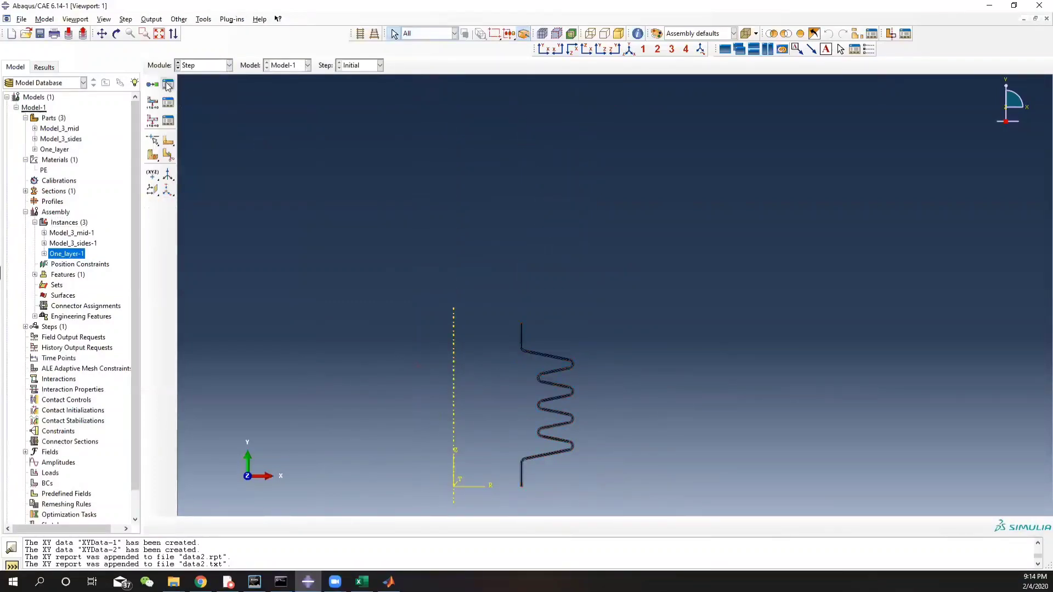
- Return to the Assembly module
scroll(587, 244, "up", 1)
scroll(536, 224, "down", 1)
left_click(66, 234)
left_click(70, 221)
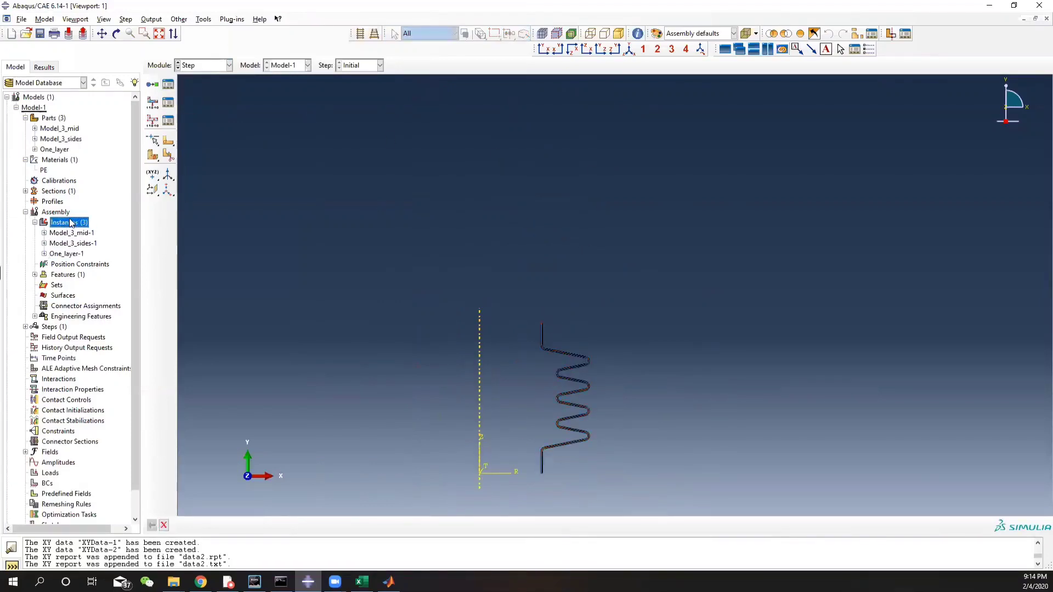
left_click(210, 65)
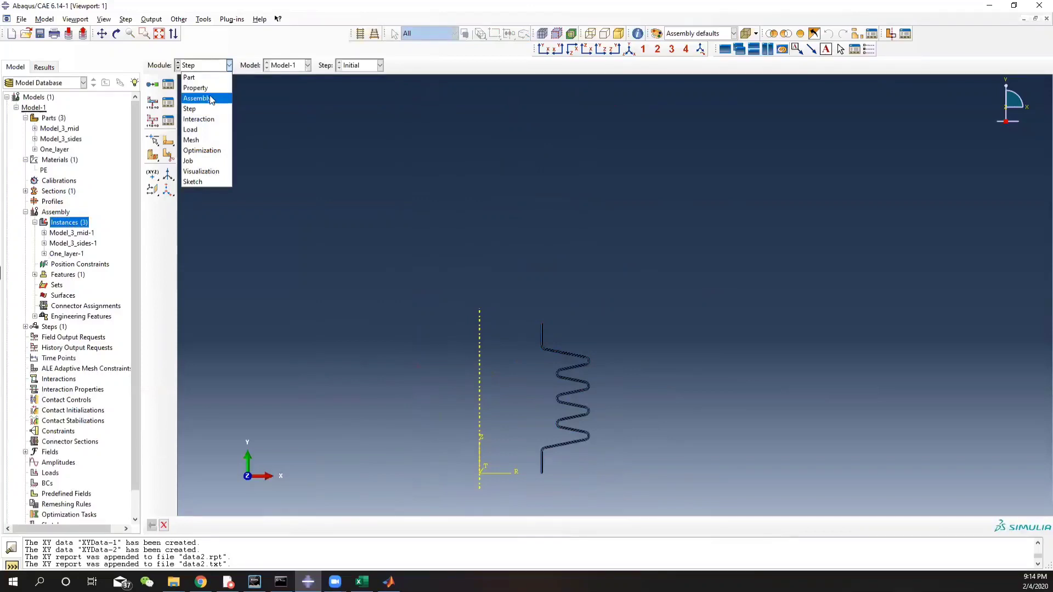
left_click(221, 98)
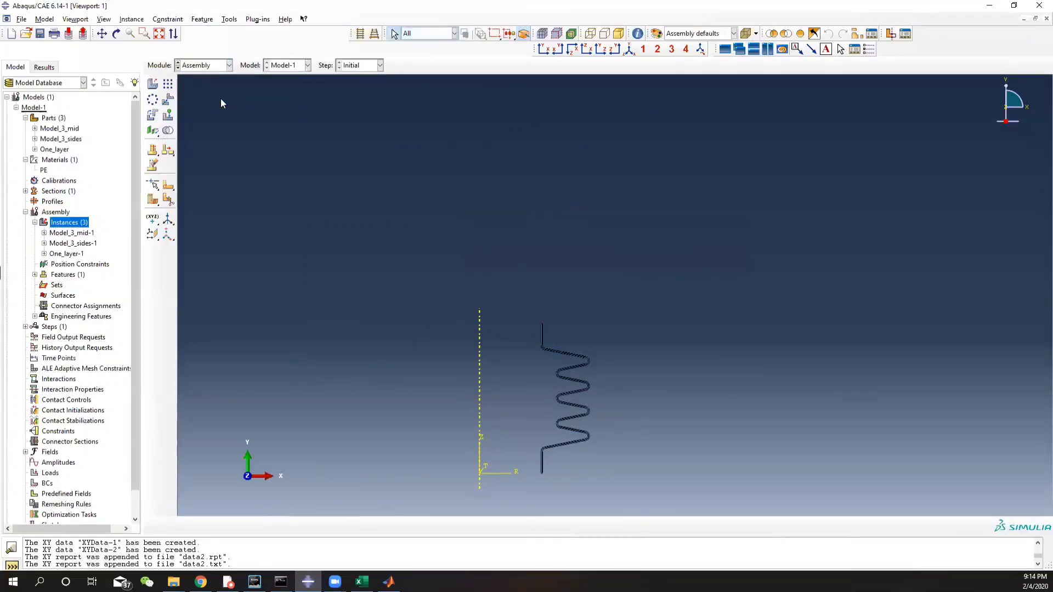
left_click(62, 253)
right_click(61, 254)
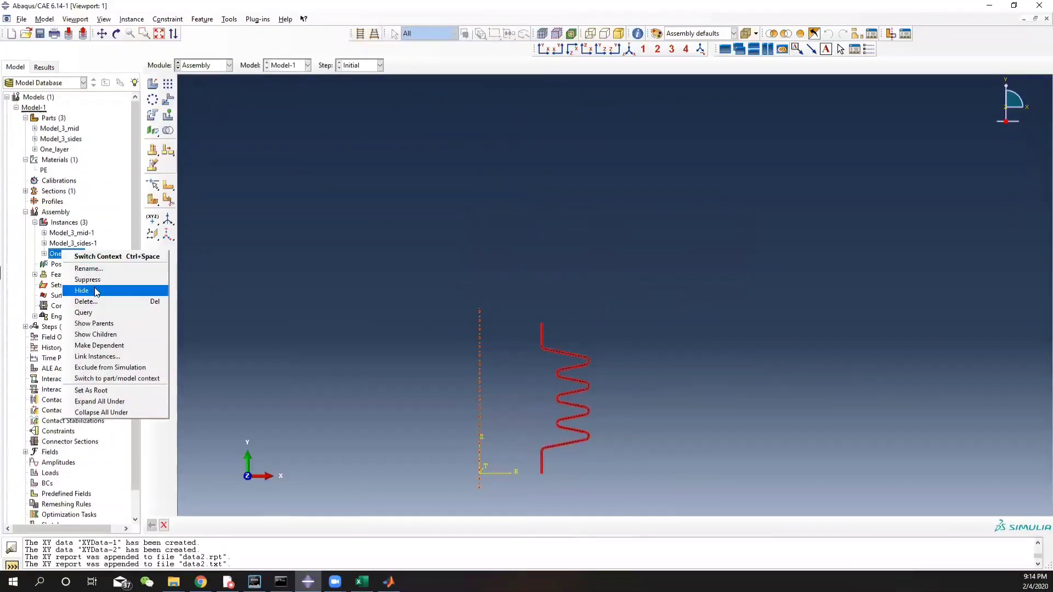
left_click(101, 279)
right_click(72, 255)
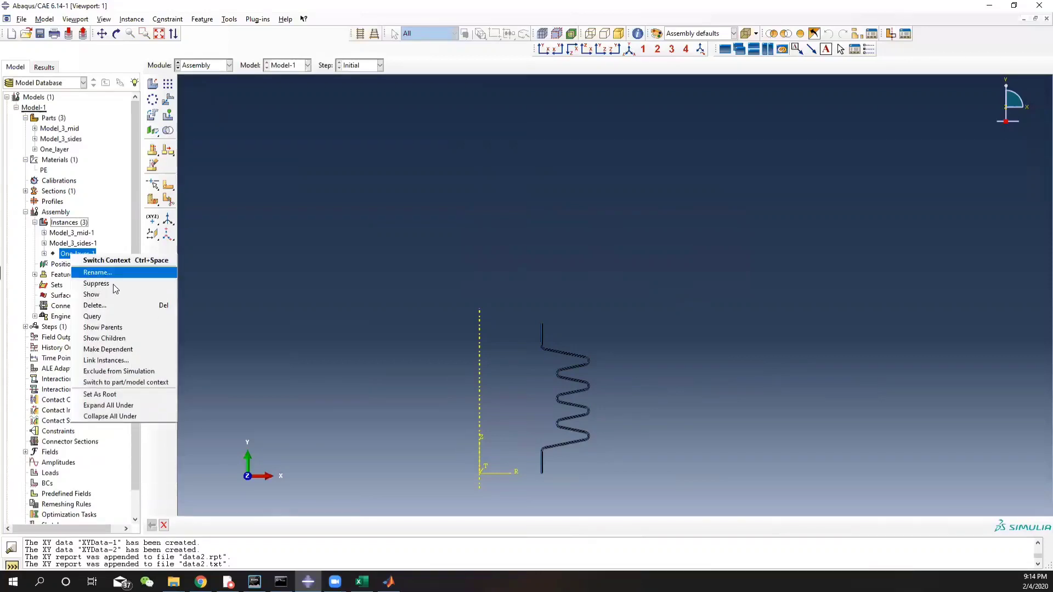
left_click(100, 290)
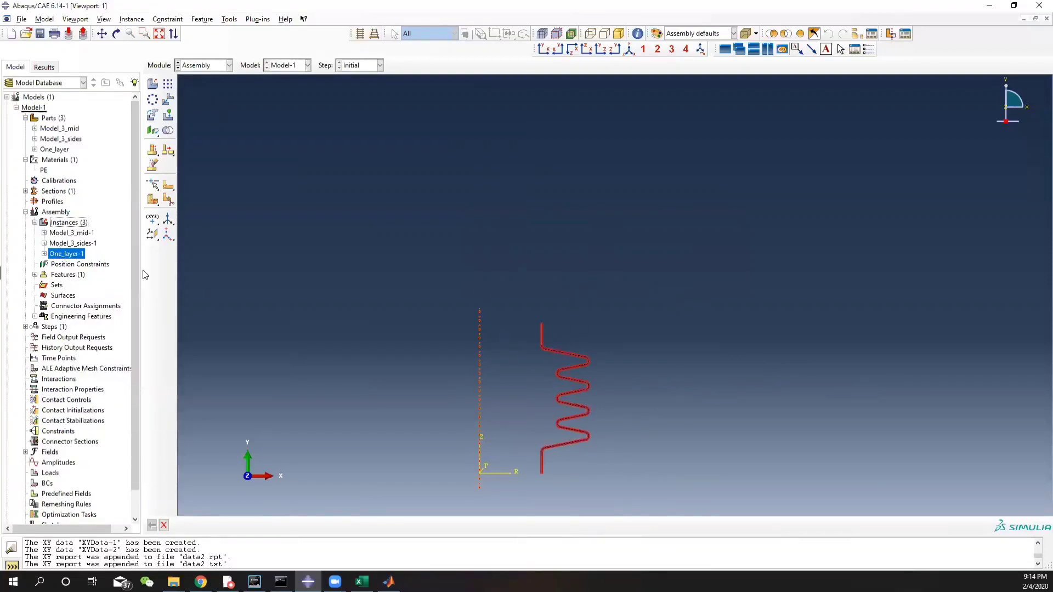
left_click(71, 233)
left_click(76, 244)
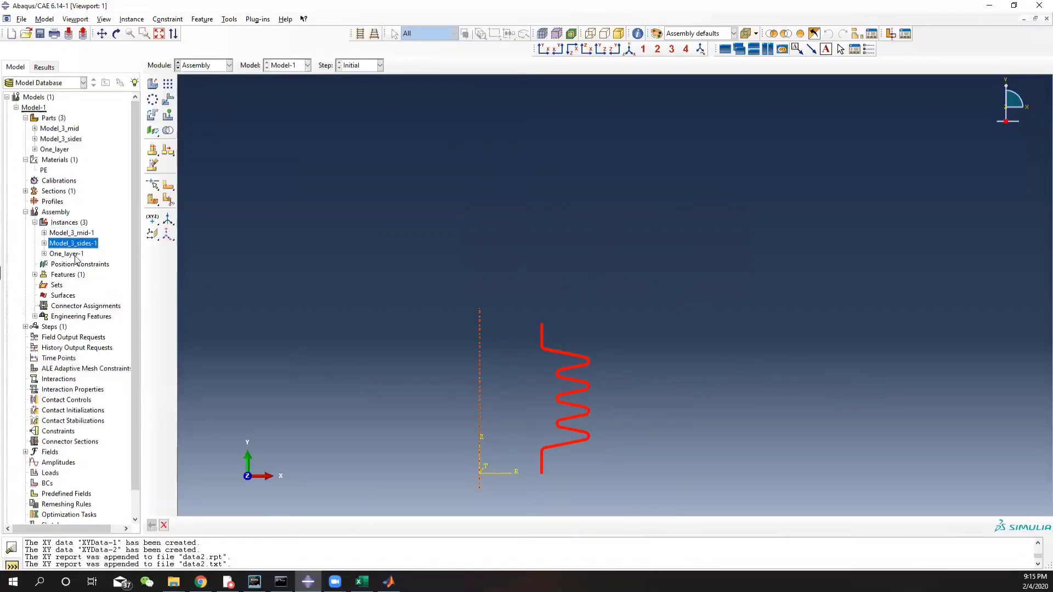
left_click(76, 264)
left_click(74, 255)
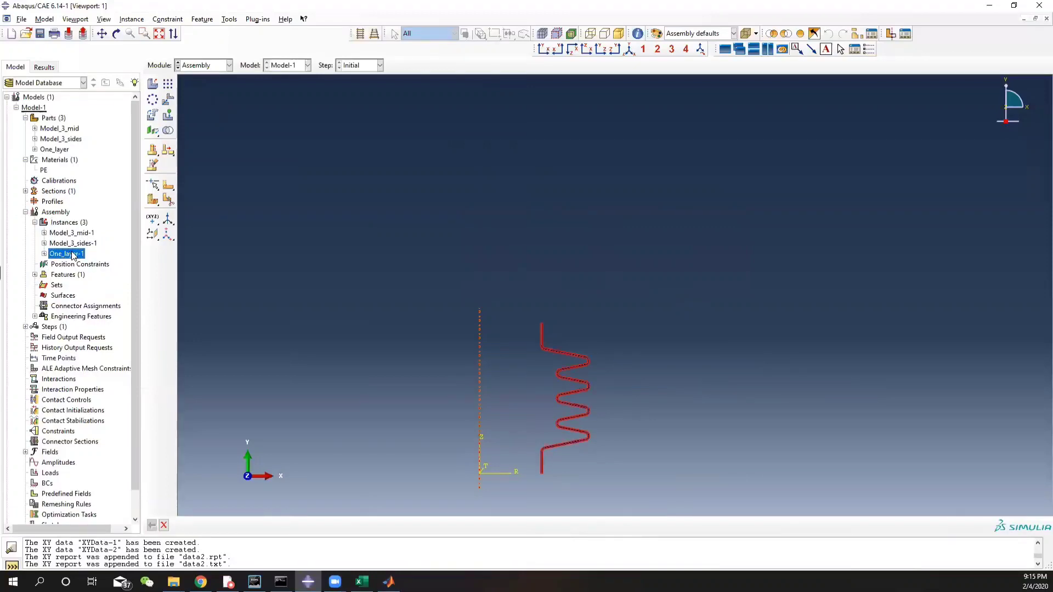
- Hide the Model_3_mid-1 and Model_3_sides-1 instances together
left_click(72, 233)
left_click(74, 243, "ctrl")
right_click(75, 244)
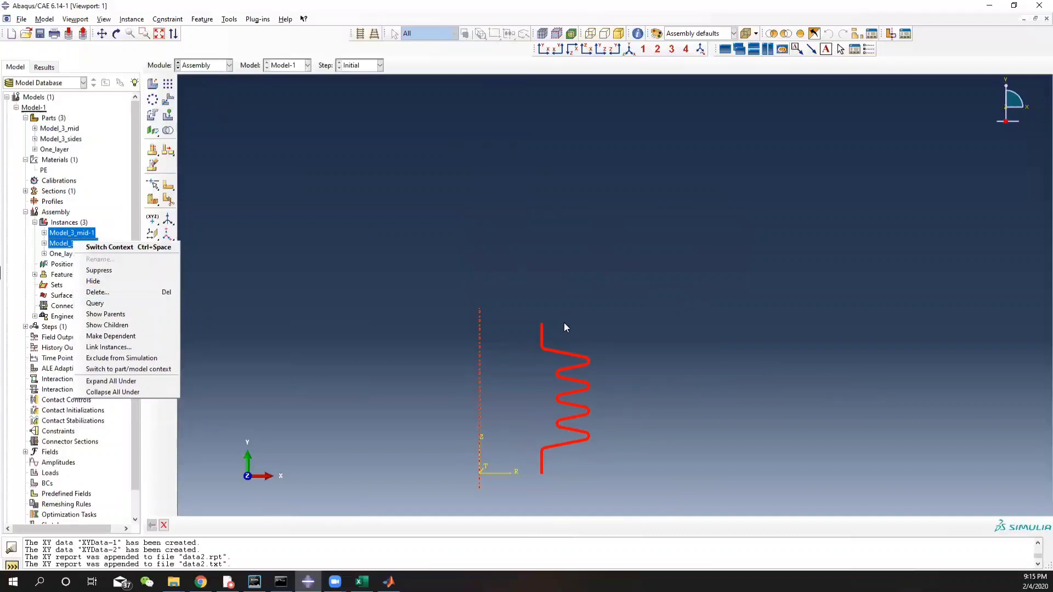
left_click(128, 282)
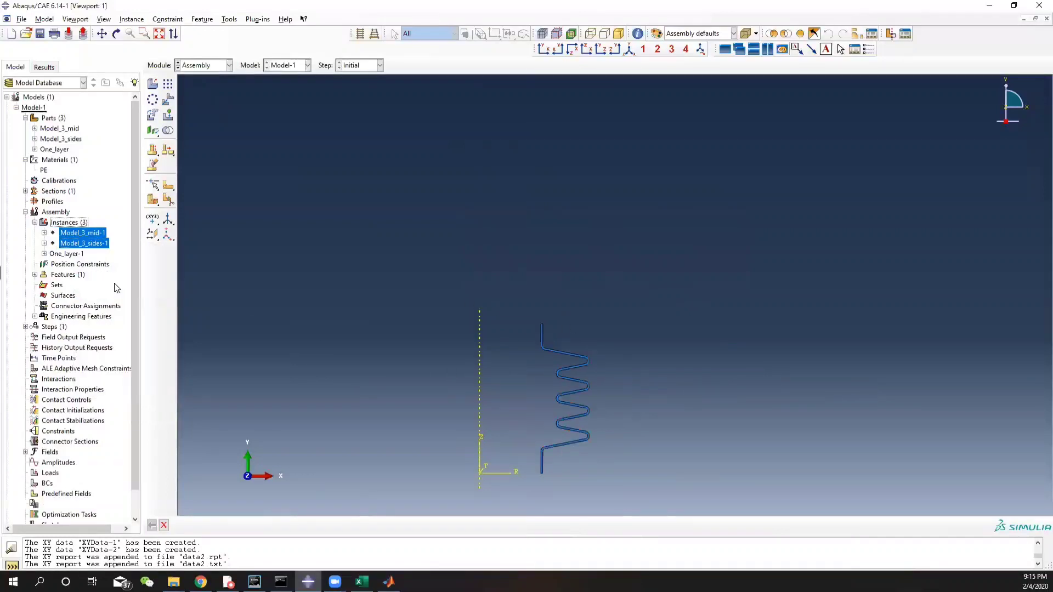
- Translate the One_layer-1 instance from start point 0,0 to end point 0,150 and accept its new position
left_click(68, 254)
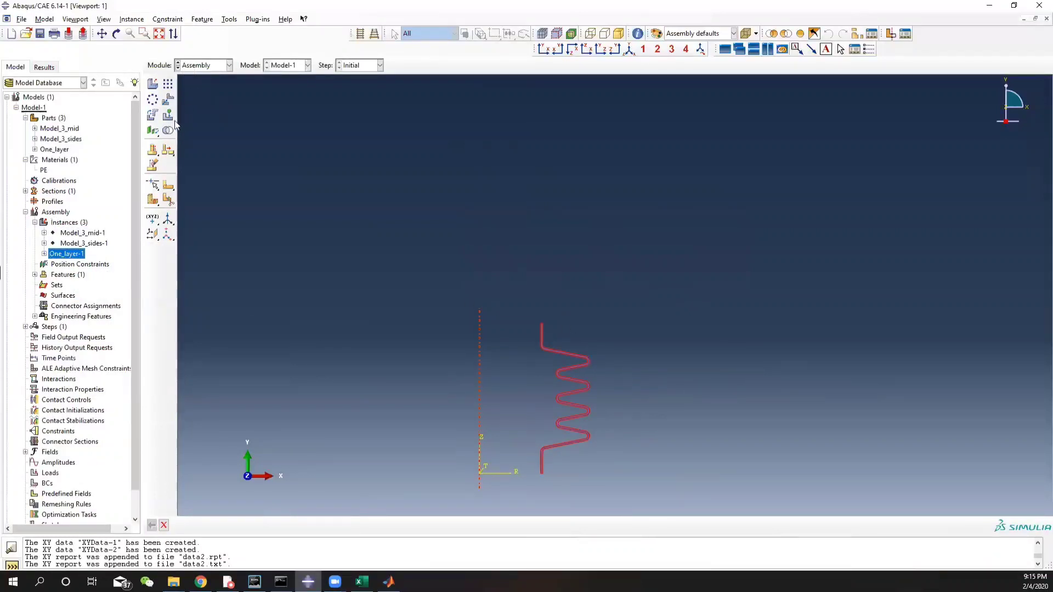
left_click(169, 101)
left_click_drag(509, 298, 645, 484)
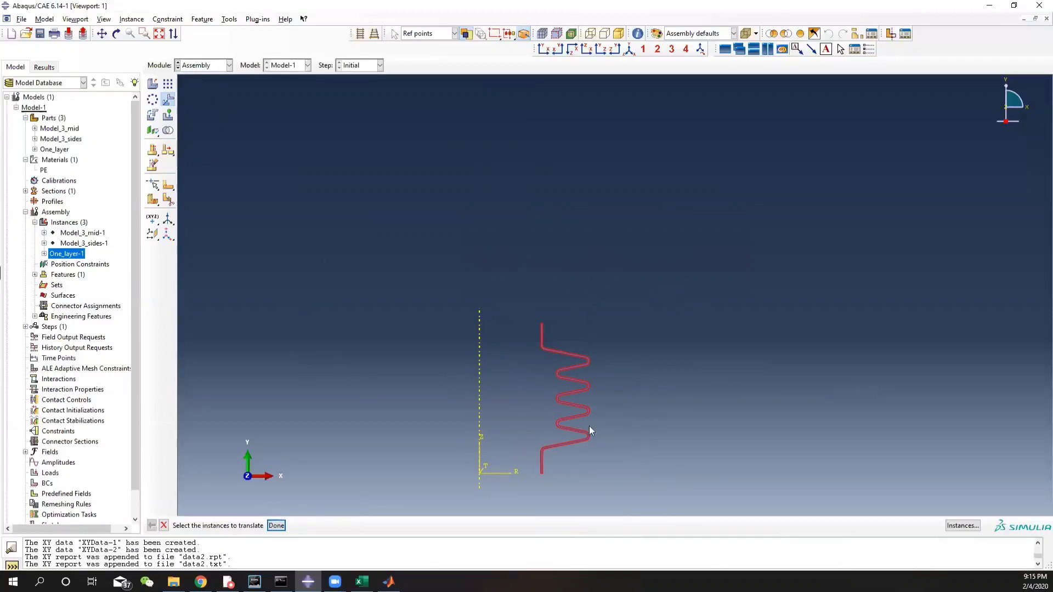
left_click(276, 525)
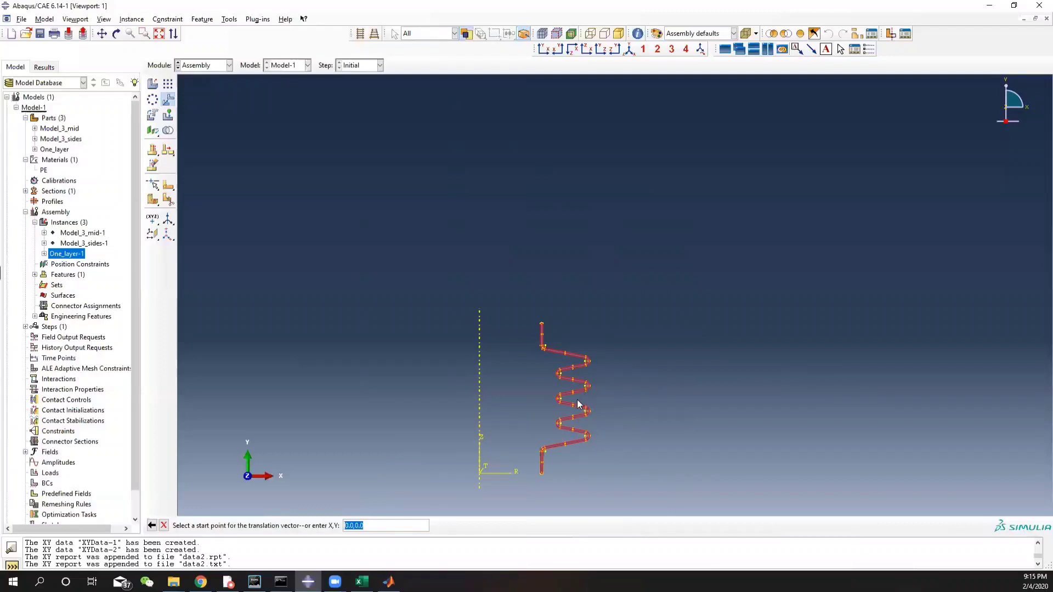
left_click(382, 526)
key("Return")
left_click(378, 525)
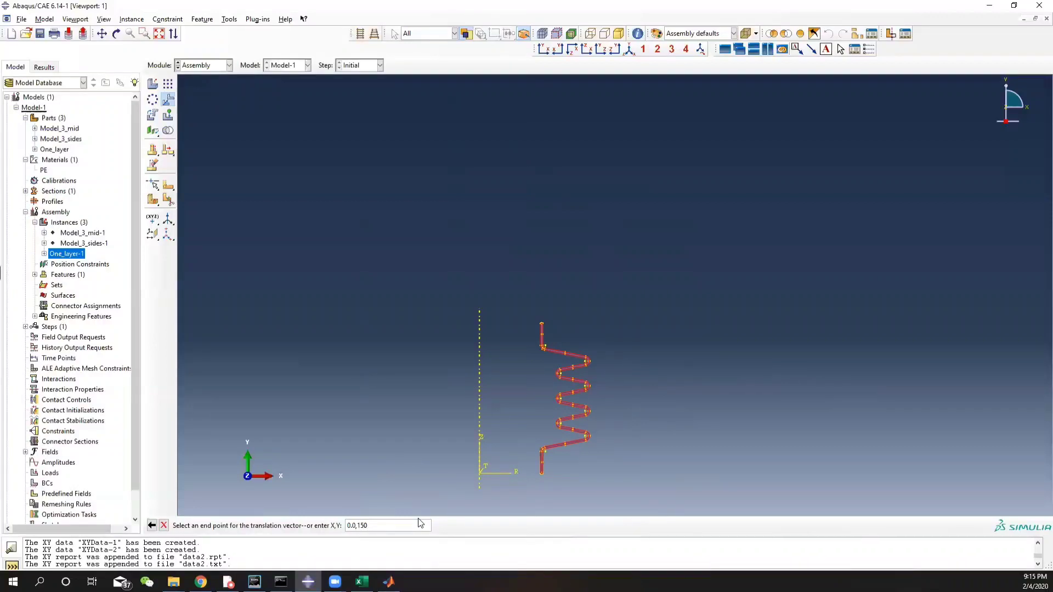
type("150")
key("Return")
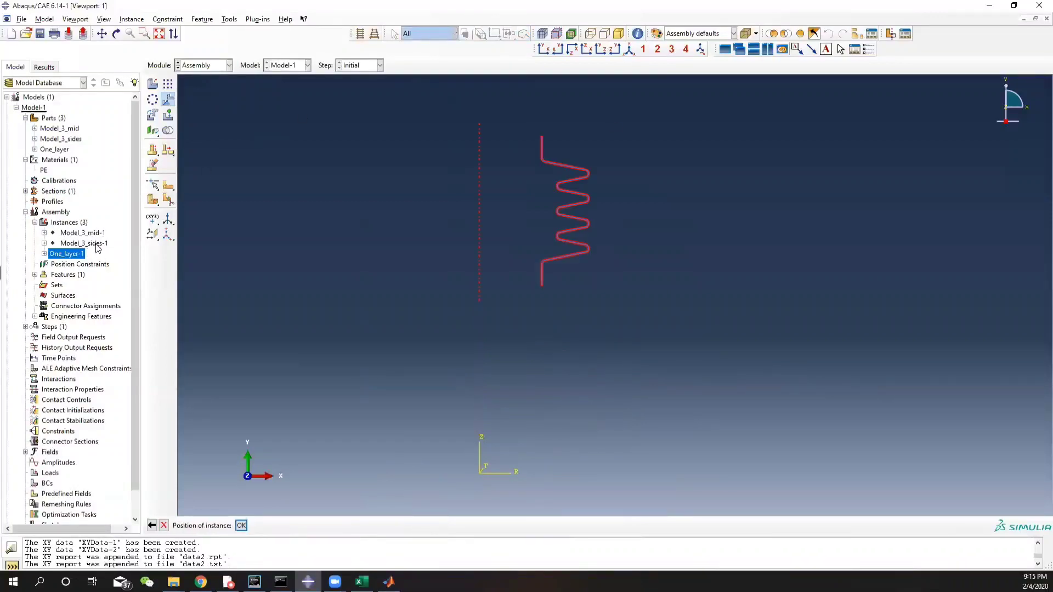
left_click(241, 527)
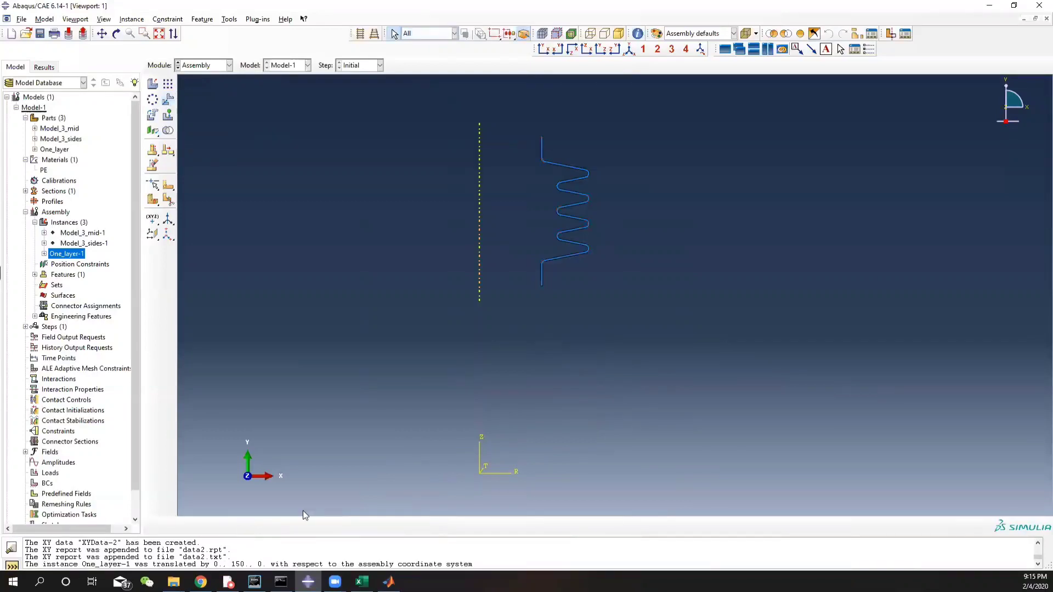
- Show the hidden Model_3_mid-1 and Model_3_sides-1 instances again
left_click(77, 233)
left_click(75, 244, "ctrl")
right_click(75, 243)
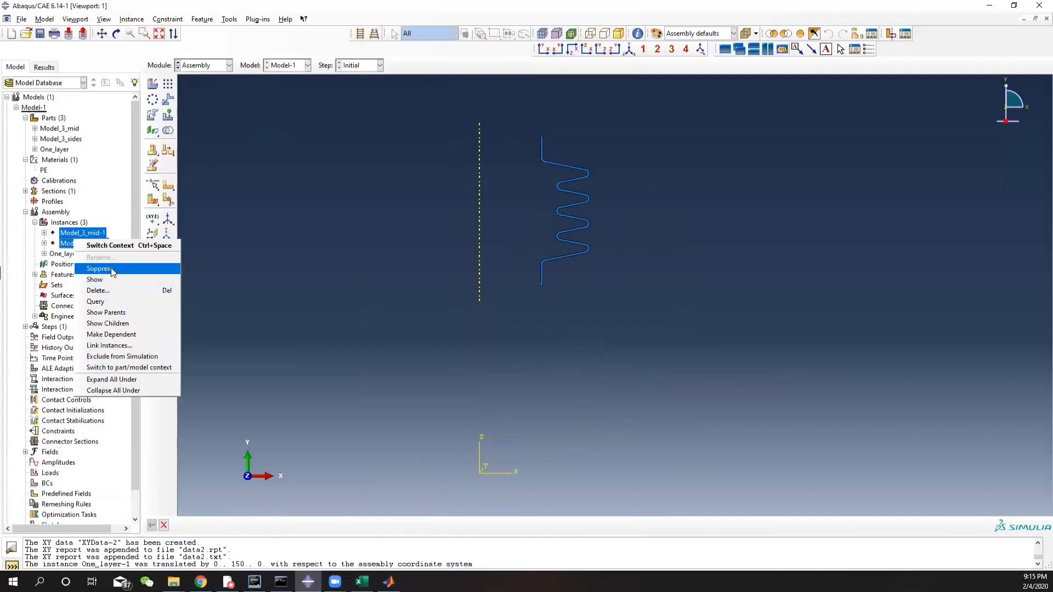
left_click(115, 280)
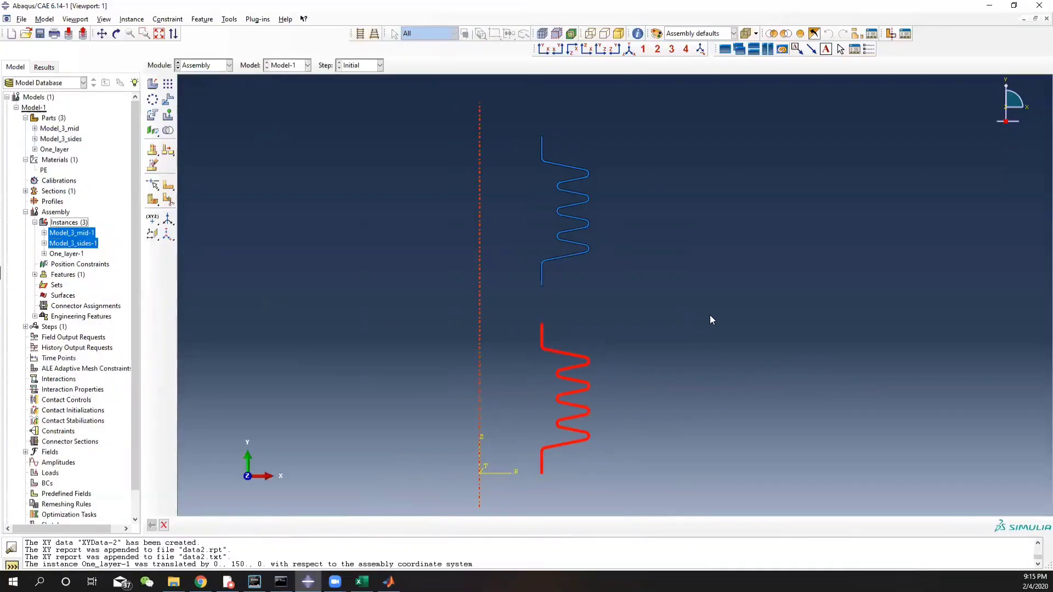
- In the Step module, create a Static, General step named Static_analysis after the Initial step
left_click(208, 68)
left_click(207, 107)
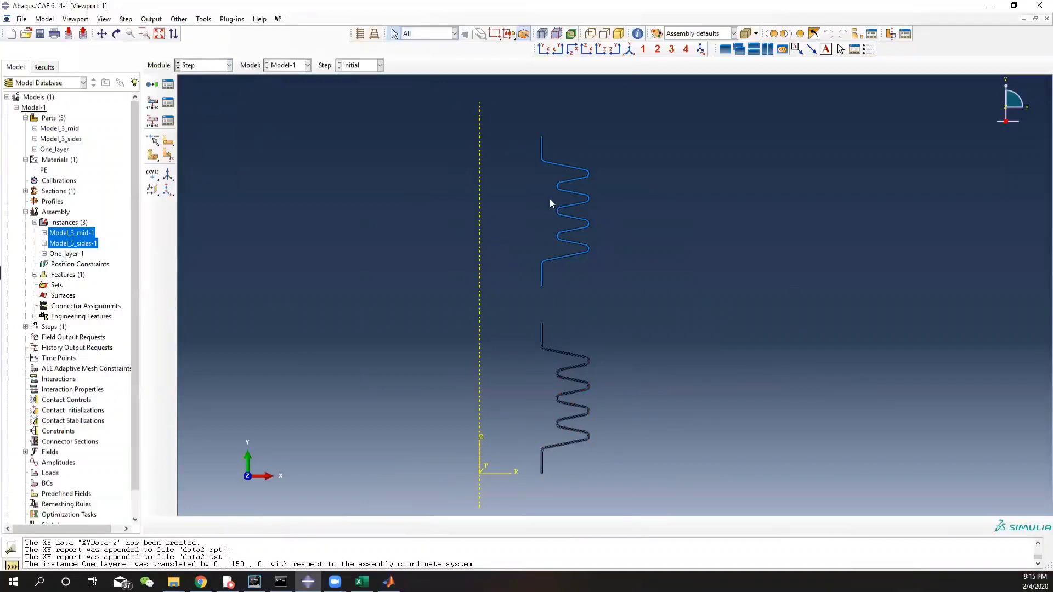
scroll(578, 304, "down", 3)
scroll(559, 315, "up", 2)
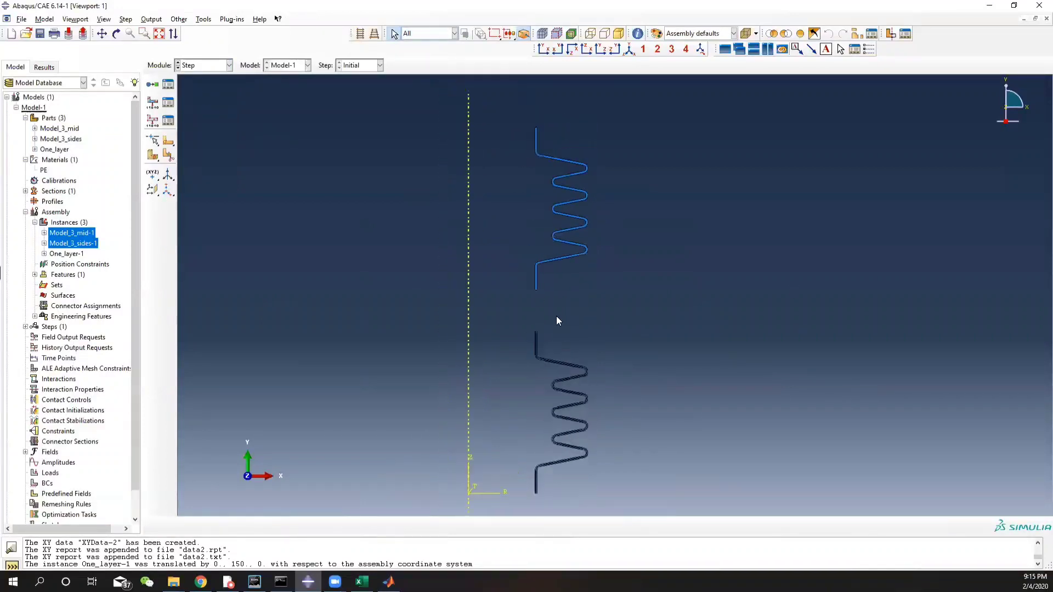
left_click(168, 84)
left_click(308, 271)
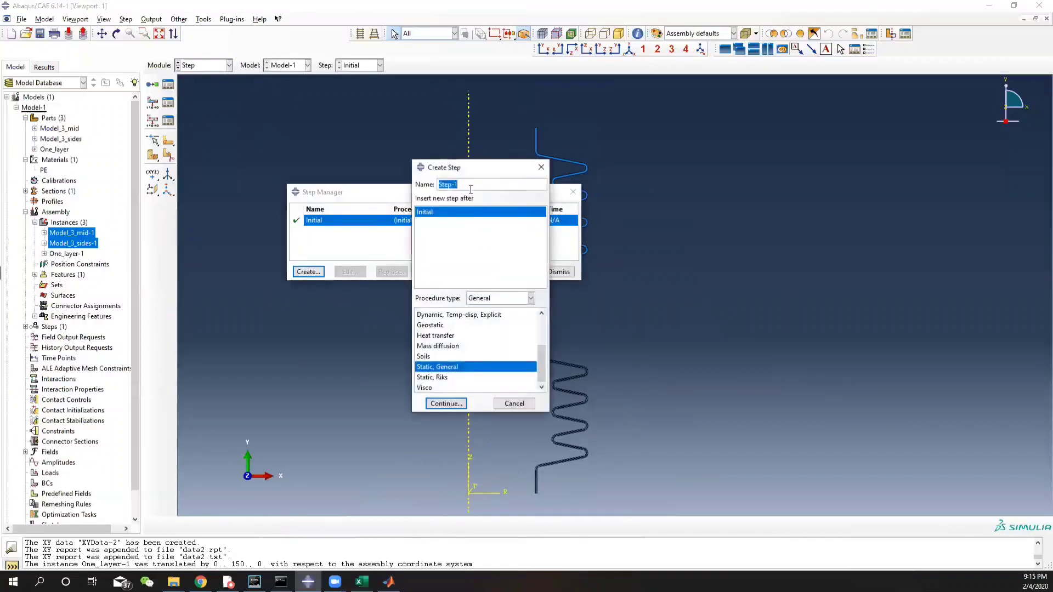
type("Static_analysis")
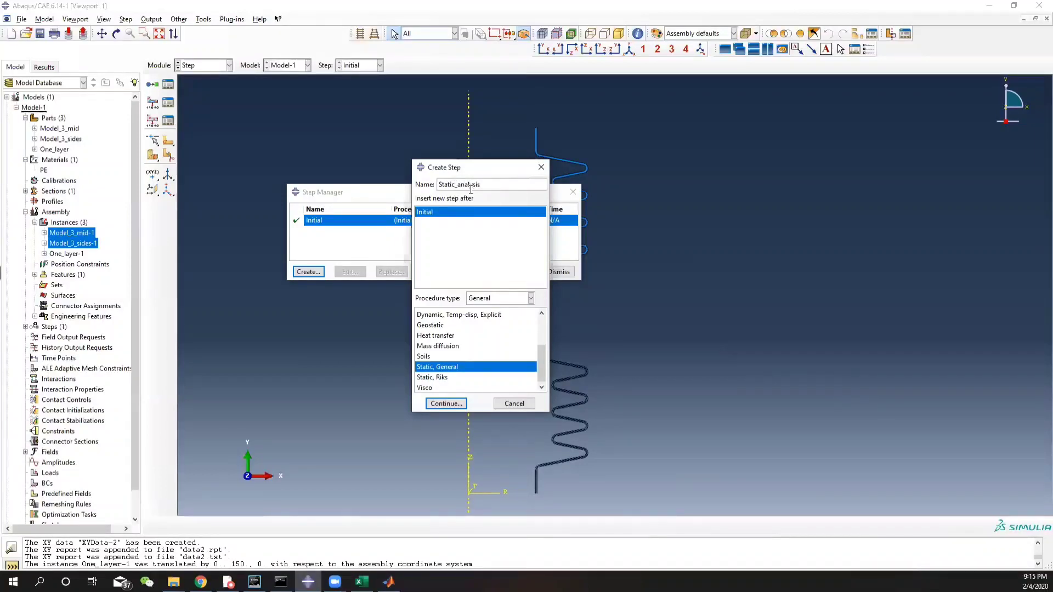
left_click(449, 406)
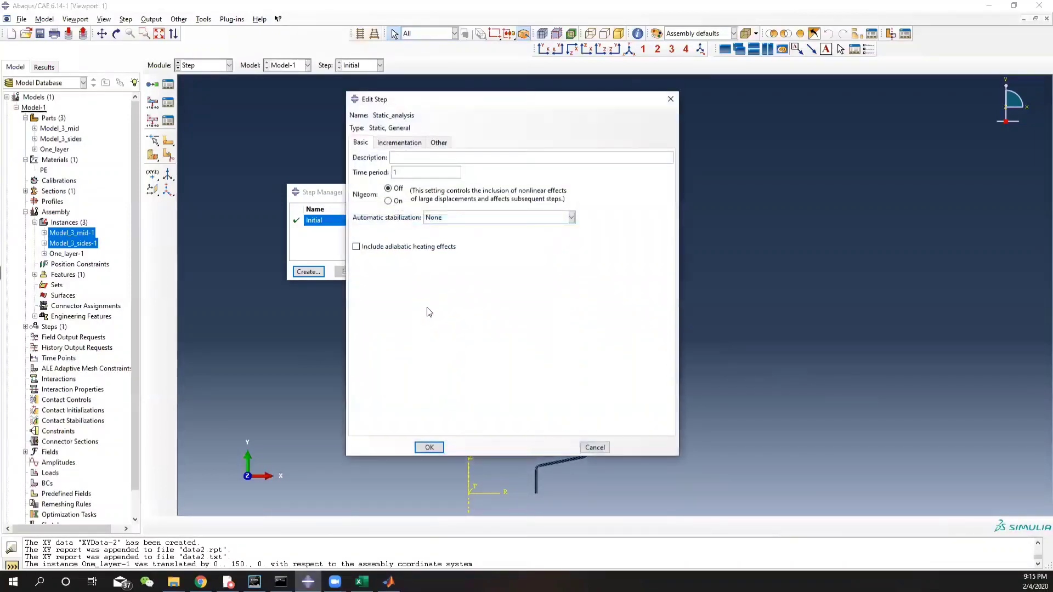
- Set the initial increment size of Static_analysis to 0.01, accept the step and close the step manager
left_click(405, 145)
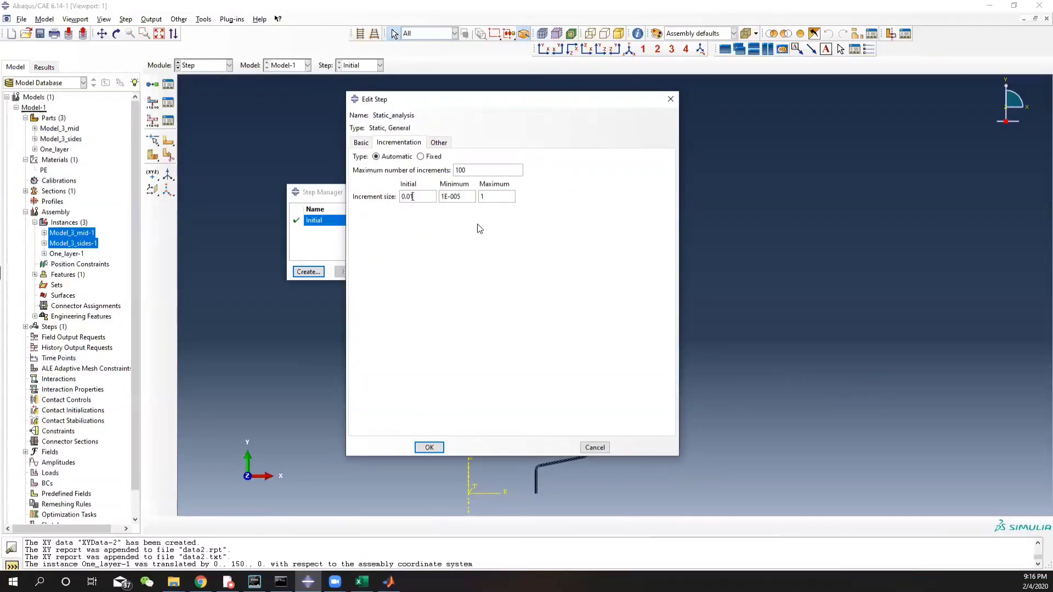
left_click(362, 143)
left_click(429, 447)
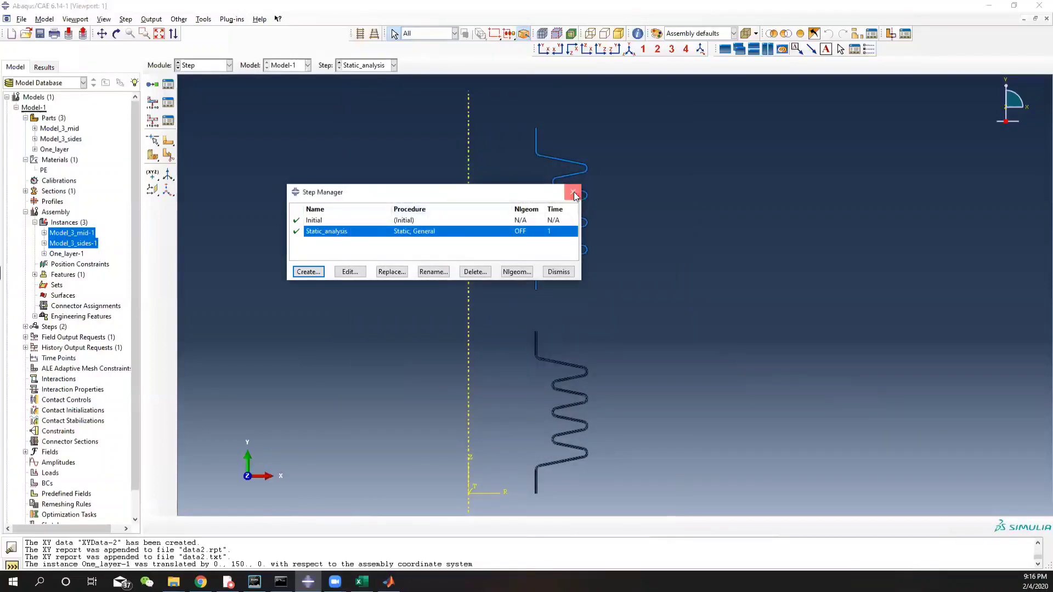
left_click(573, 192)
- Switch to the Assembly context and hide the Model_3_mid-1 instance to expose the facing edges of the side layers
left_click(189, 65)
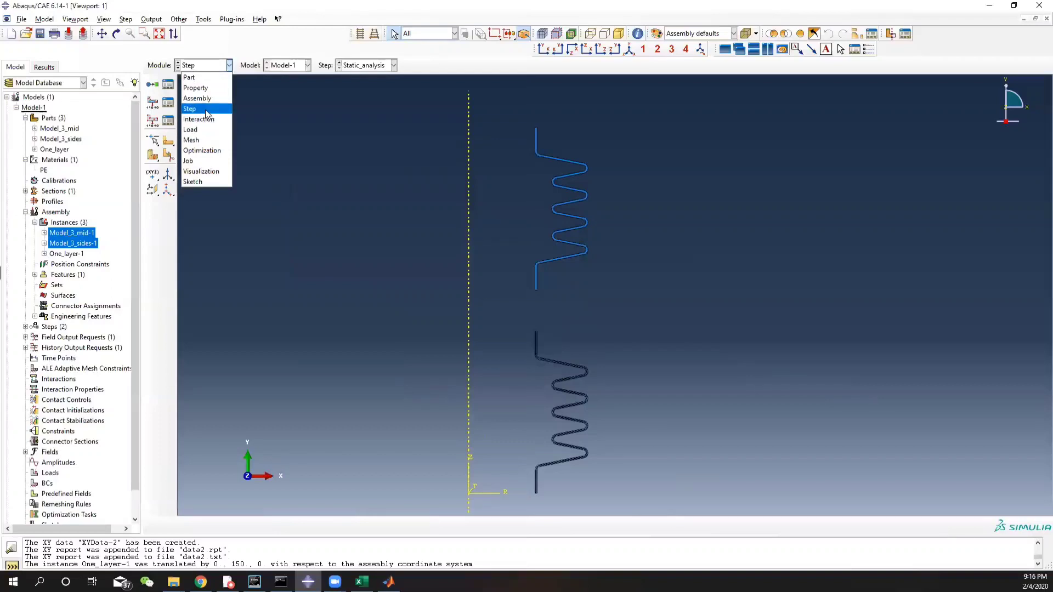
left_click(249, 126)
scroll(587, 322, "up", 5)
scroll(477, 366, "up", 5)
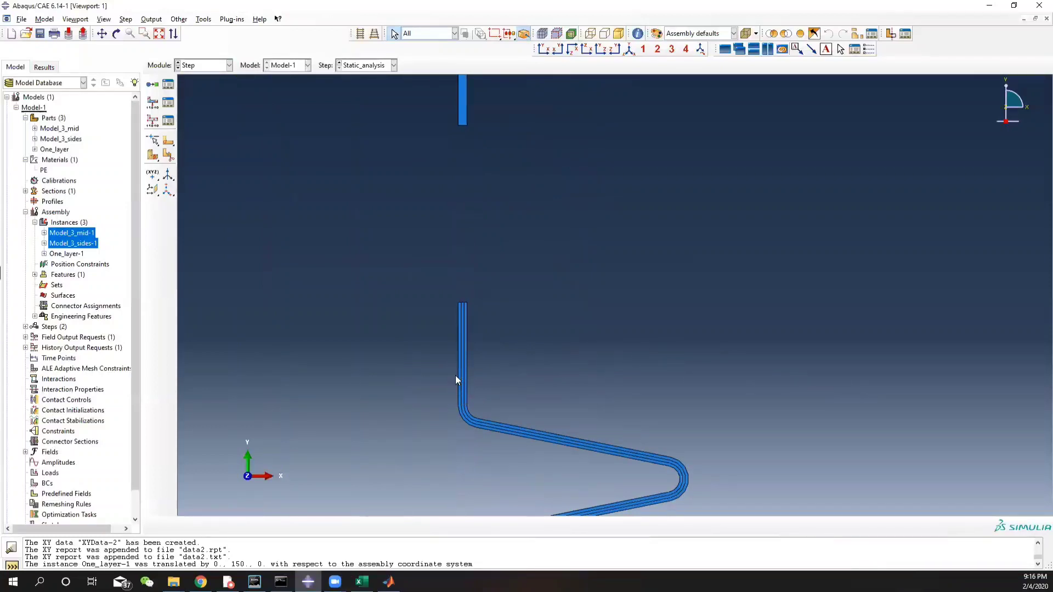
left_click(67, 222)
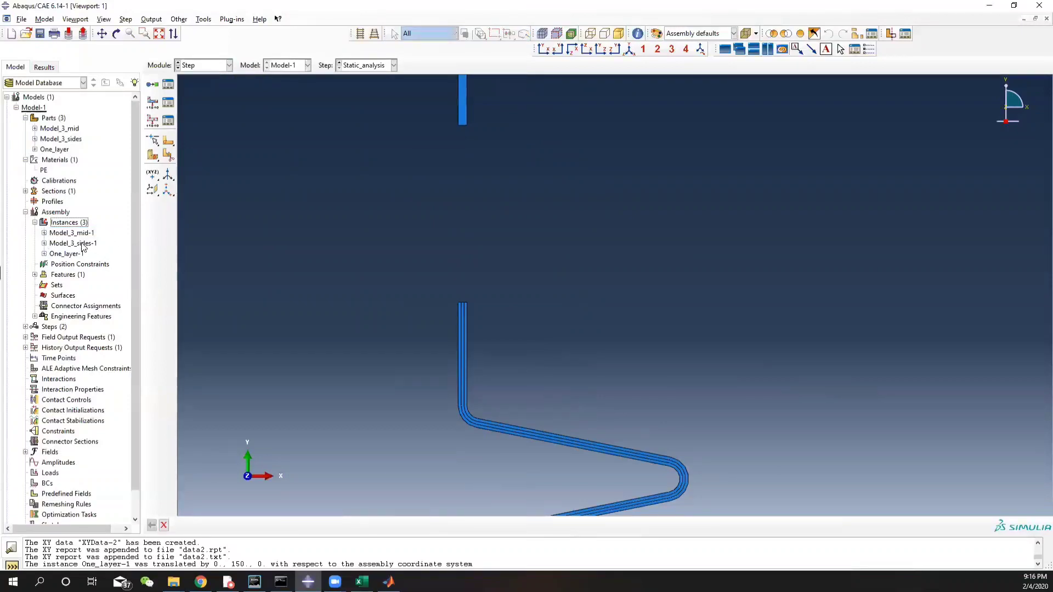
middle_click_drag(495, 406, 490, 223, "ctrl+alt")
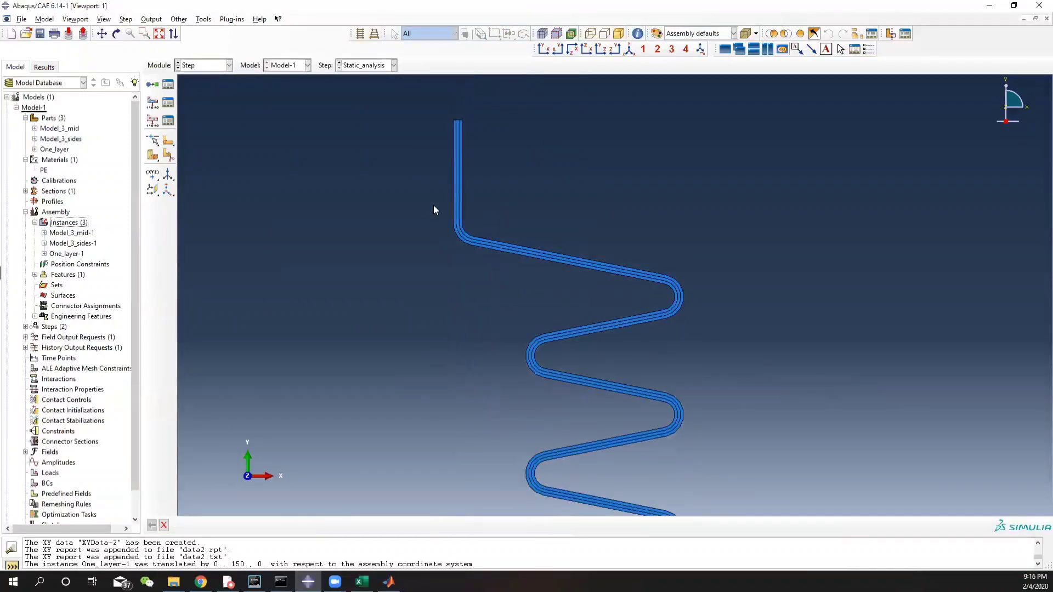
right_click(75, 233)
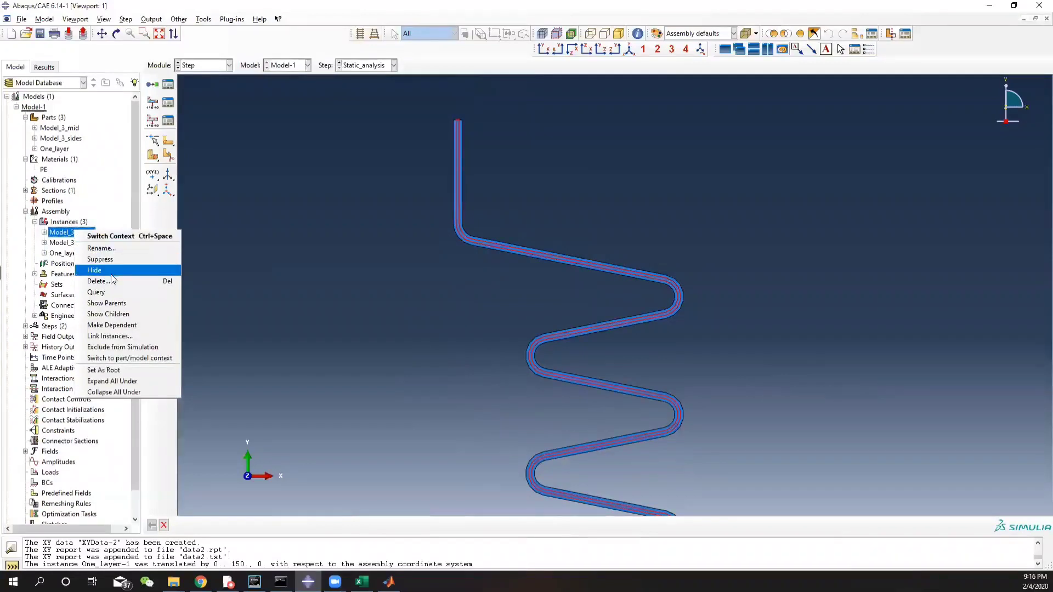
left_click(110, 236)
scroll(460, 209, "up", 3)
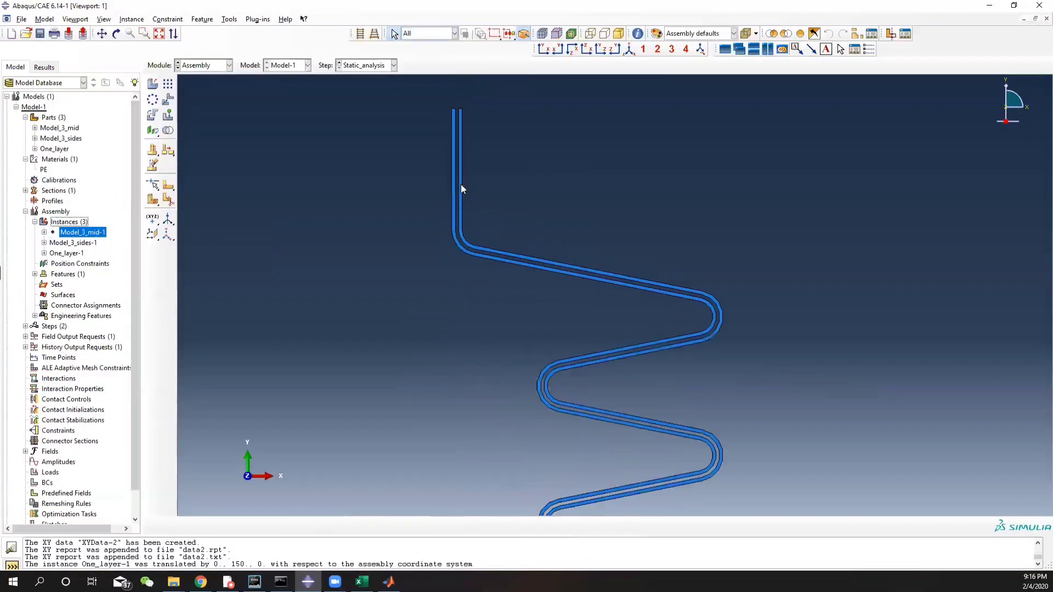
scroll(455, 218, "up", 2)
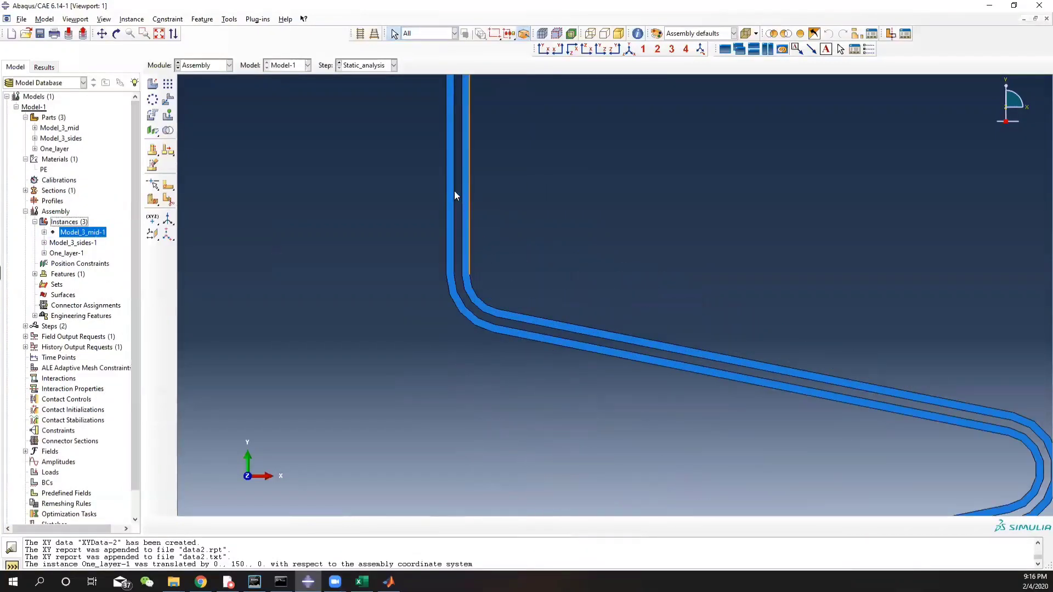
- Start a geometry surface named Sides_surf and set its regions to be selected by angle with a value of 10
left_click(226, 19)
mouse_move(281, 65)
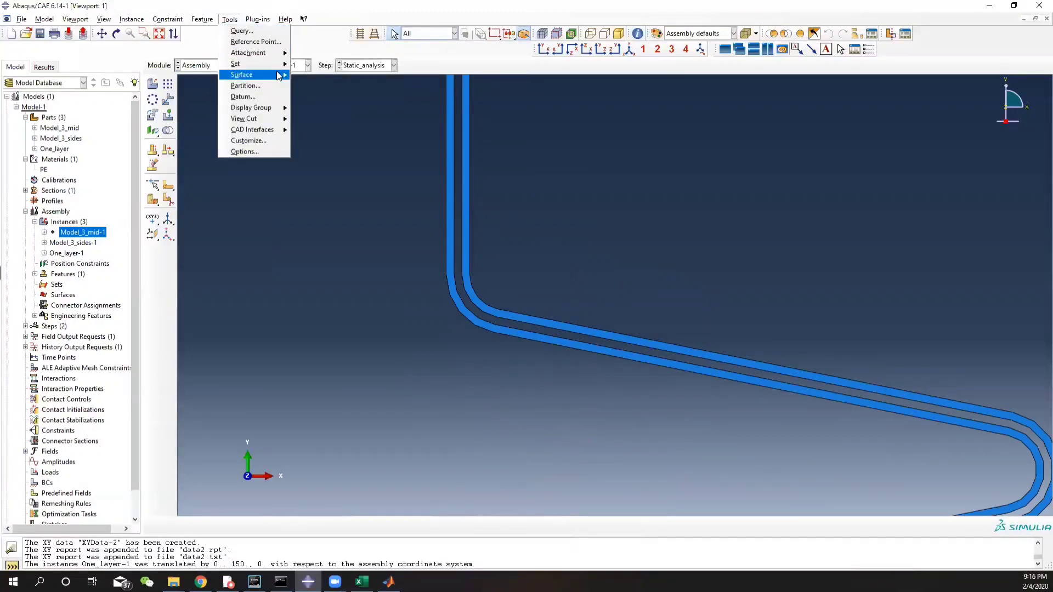
left_click(325, 87)
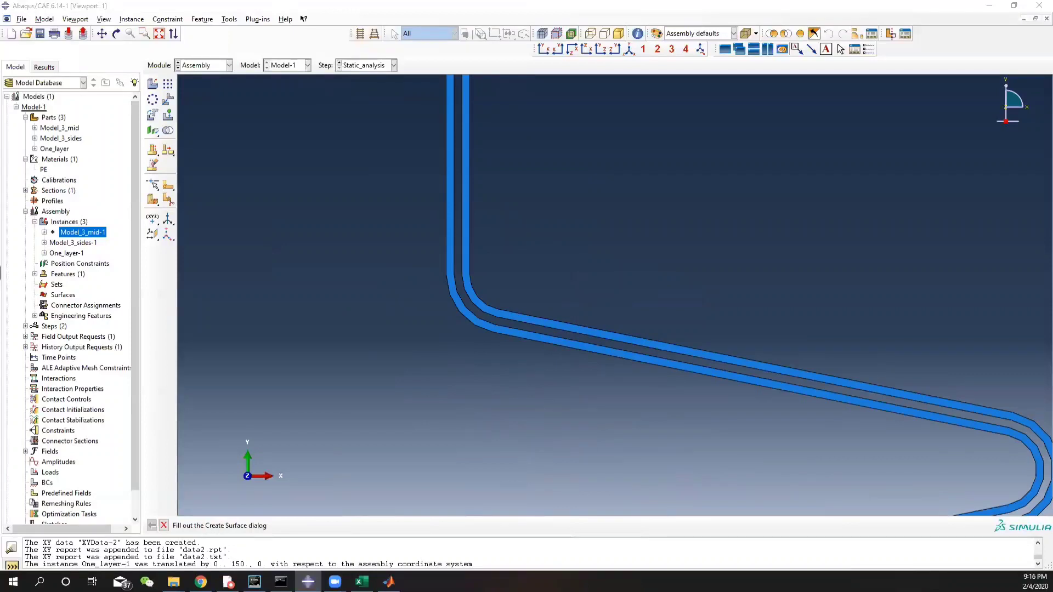
type("Sides_surf")
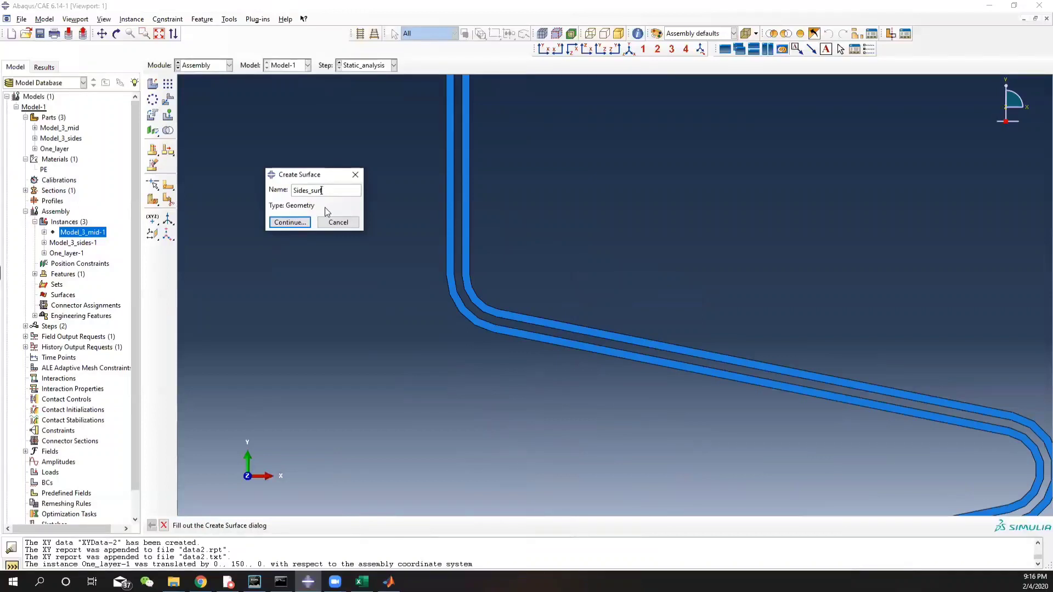
left_click(301, 223)
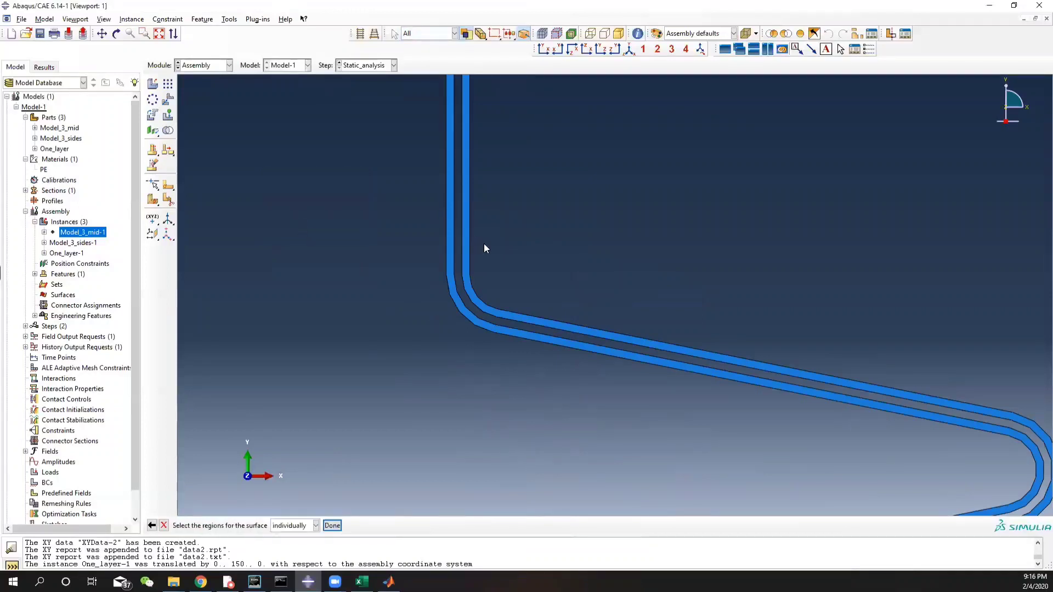
left_click(316, 525)
left_click(300, 549)
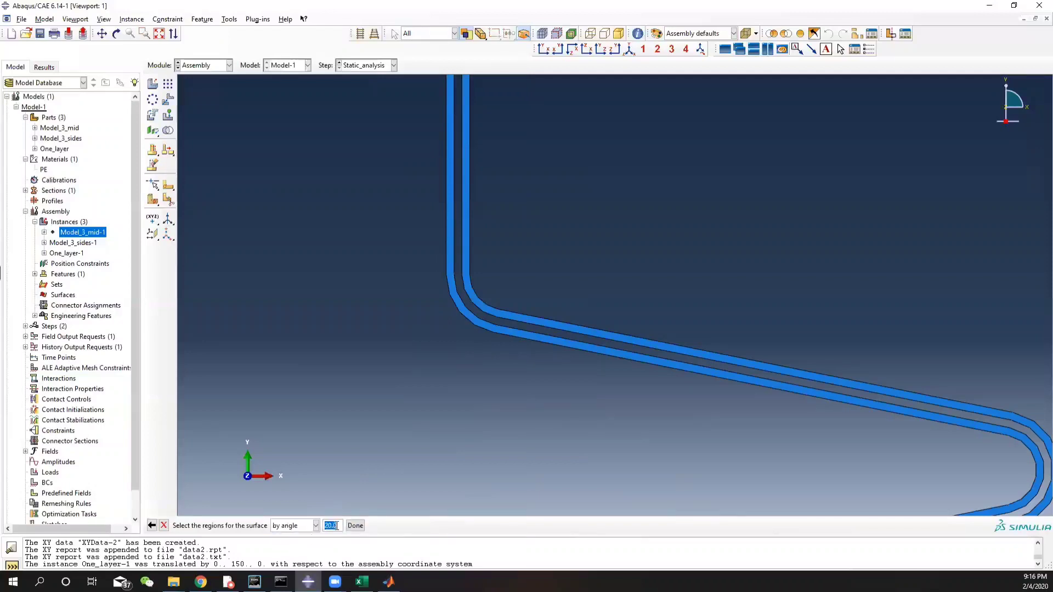
type("10")
- Select the facing inner edges of the two side layers along the whole bellows and complete the Sides_surf surface
left_click(463, 182)
scroll(660, 390, "down", 2)
scroll(658, 384, "down", 5)
middle_click_drag(789, 437, 603, 41, "ctrl+alt")
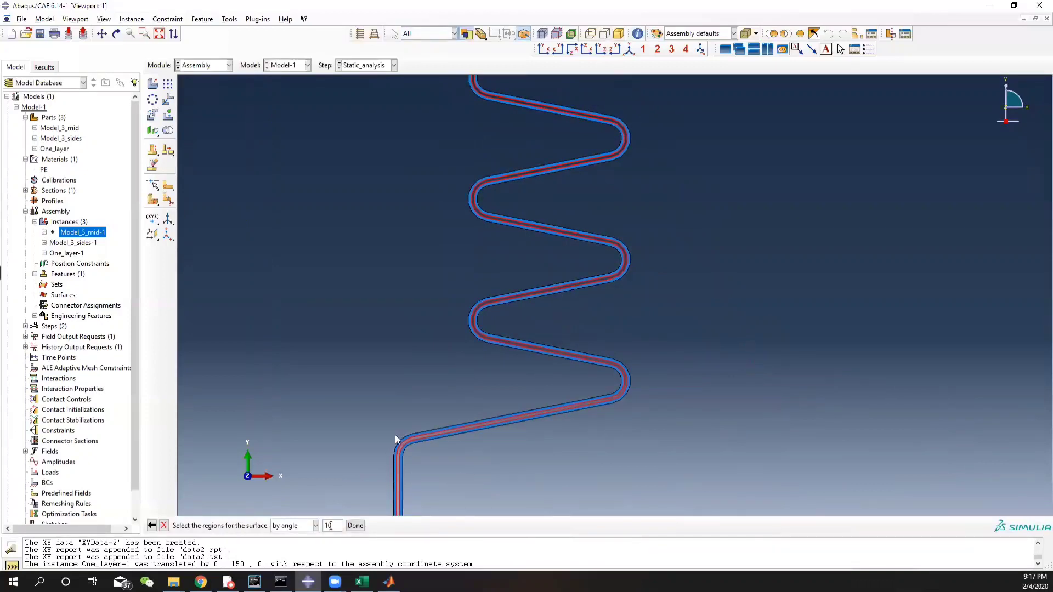
scroll(399, 465, "up", 3)
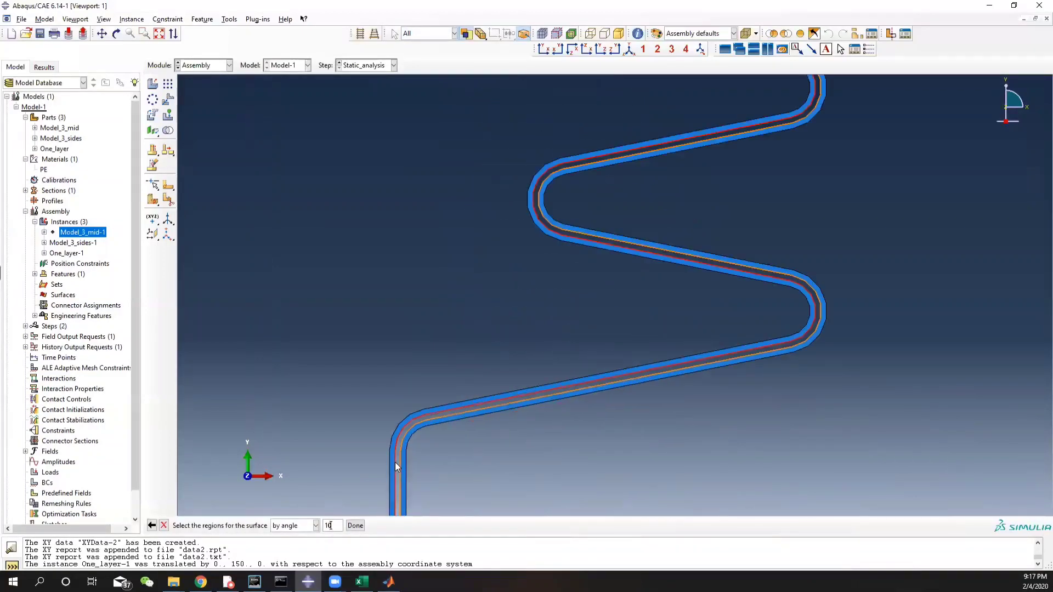
scroll(399, 472, "down", 3)
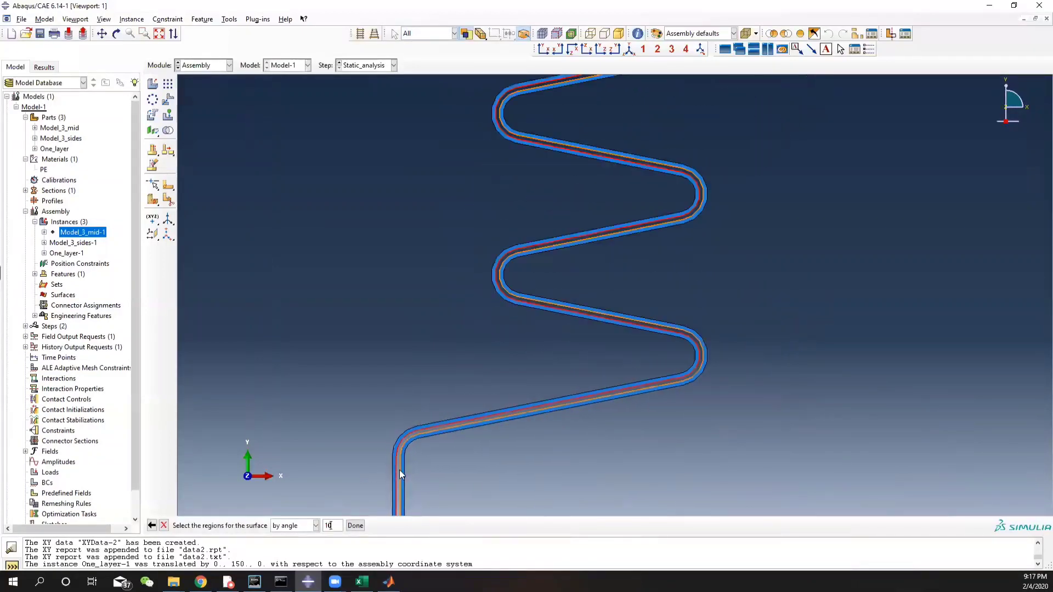
scroll(399, 469, "up", 3)
scroll(406, 457, "down", 4)
scroll(422, 434, "down", 2)
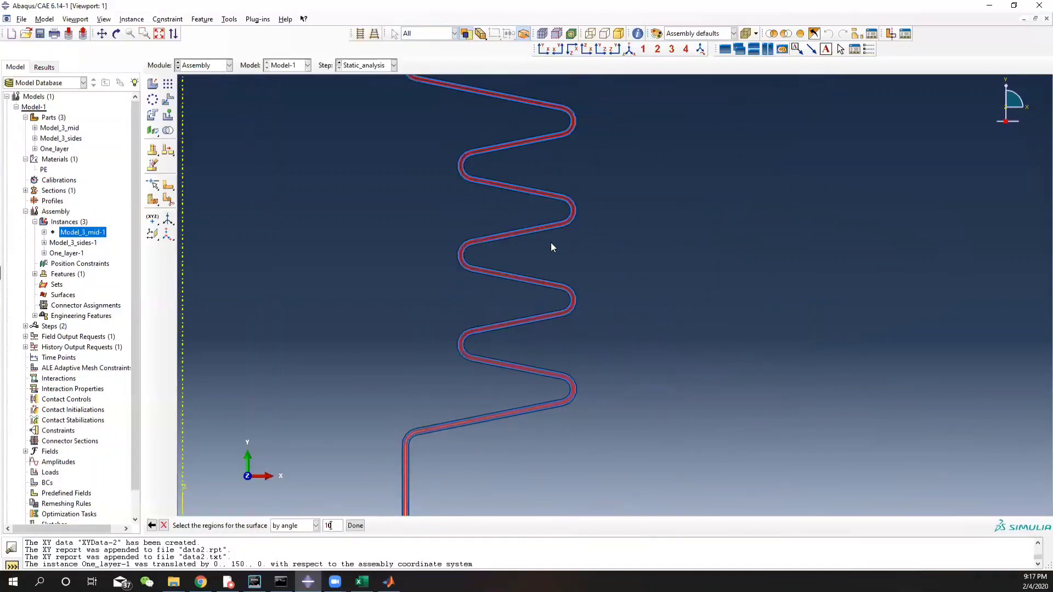
scroll(510, 188, "down", 1)
middle_click_drag(510, 190, 538, 383, "ctrl+alt")
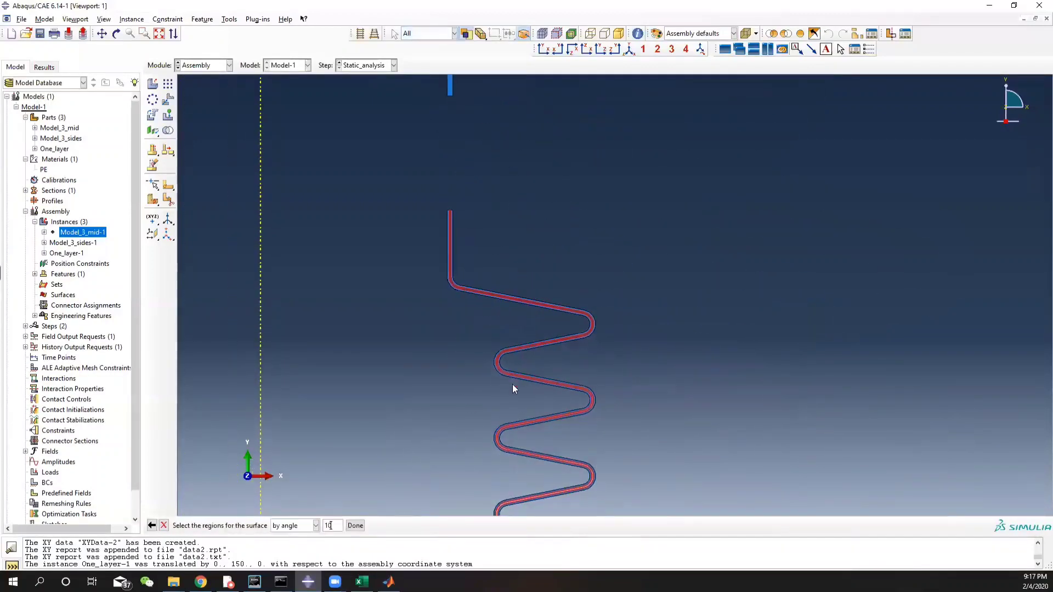
left_click(359, 525)
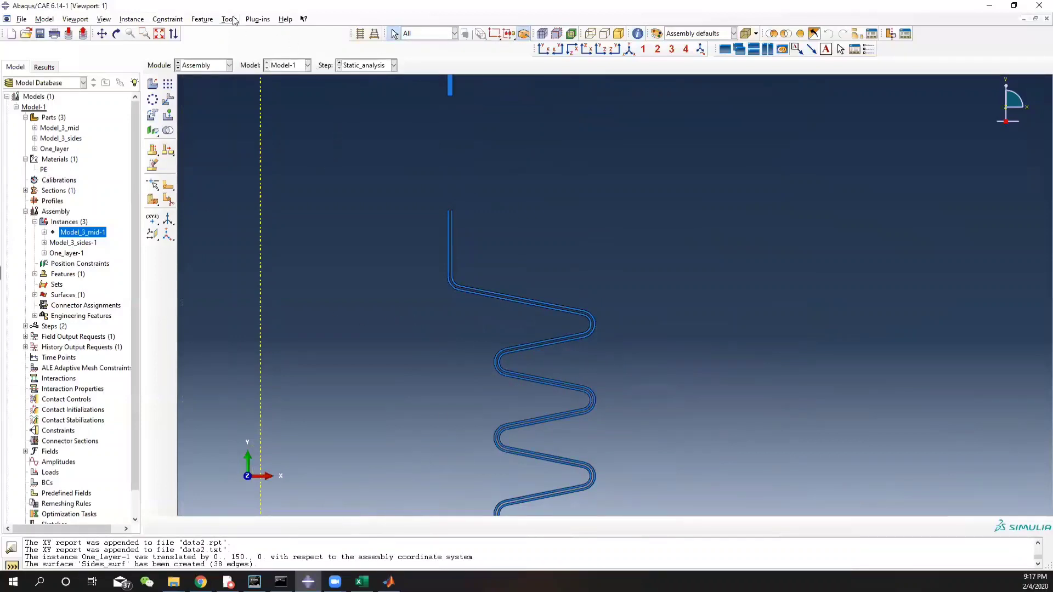
- Show the Model_3_mid-1 instance again and hide Model_3_sides-1 so only the middle layer of the three-layer bellows is displayed
right_click(79, 234)
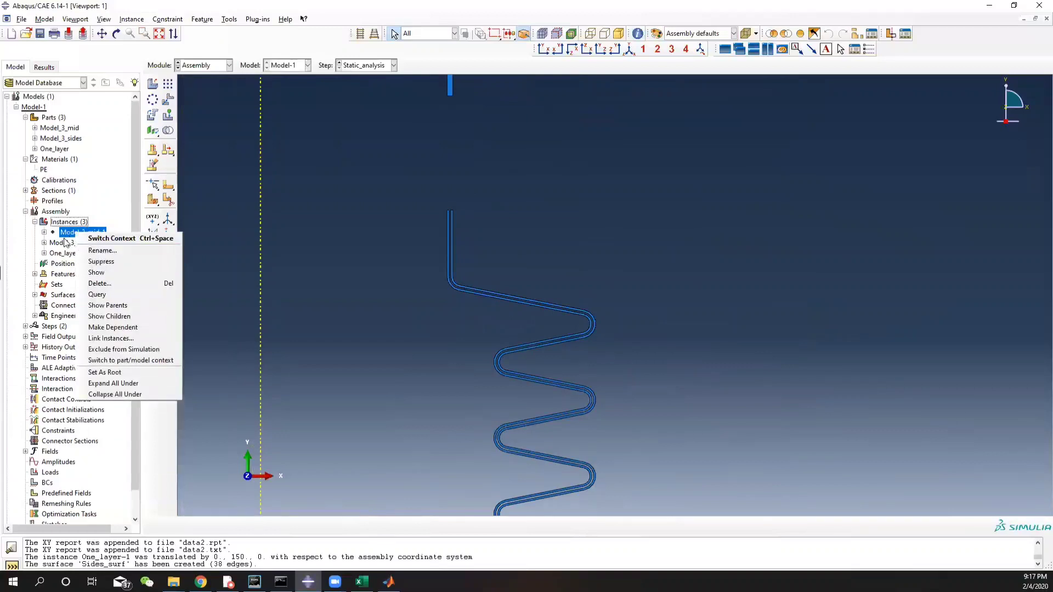
left_click(63, 233)
right_click(82, 233)
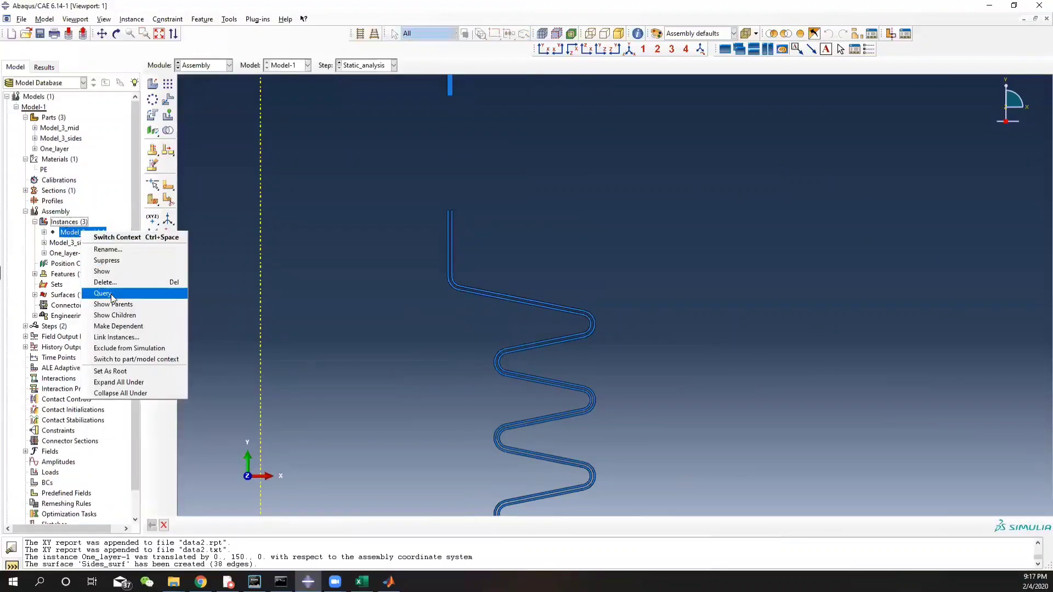
left_click(106, 269)
left_click(73, 242)
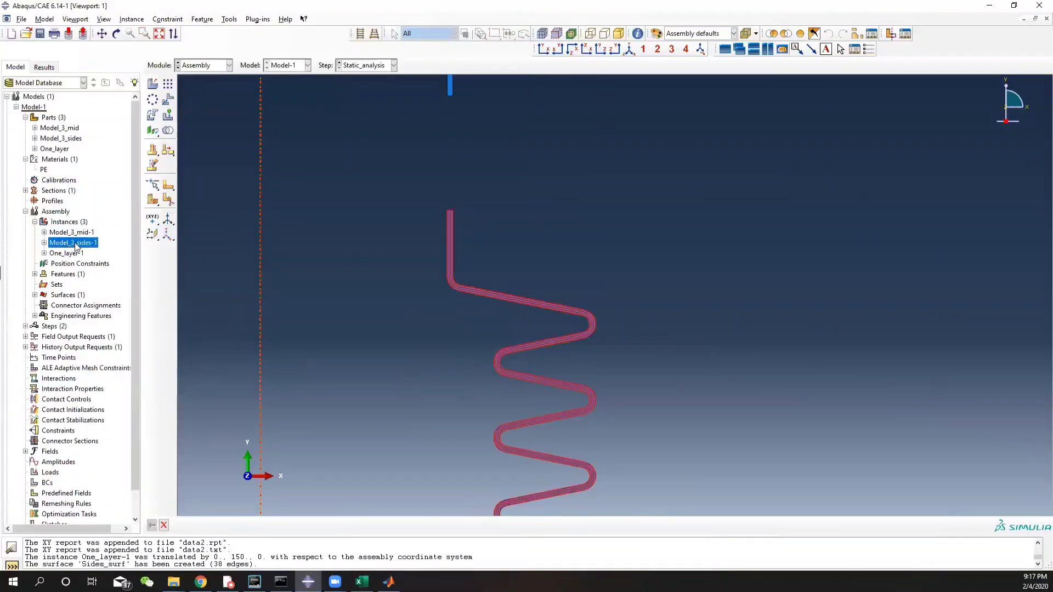
right_click(72, 243)
left_click(116, 297)
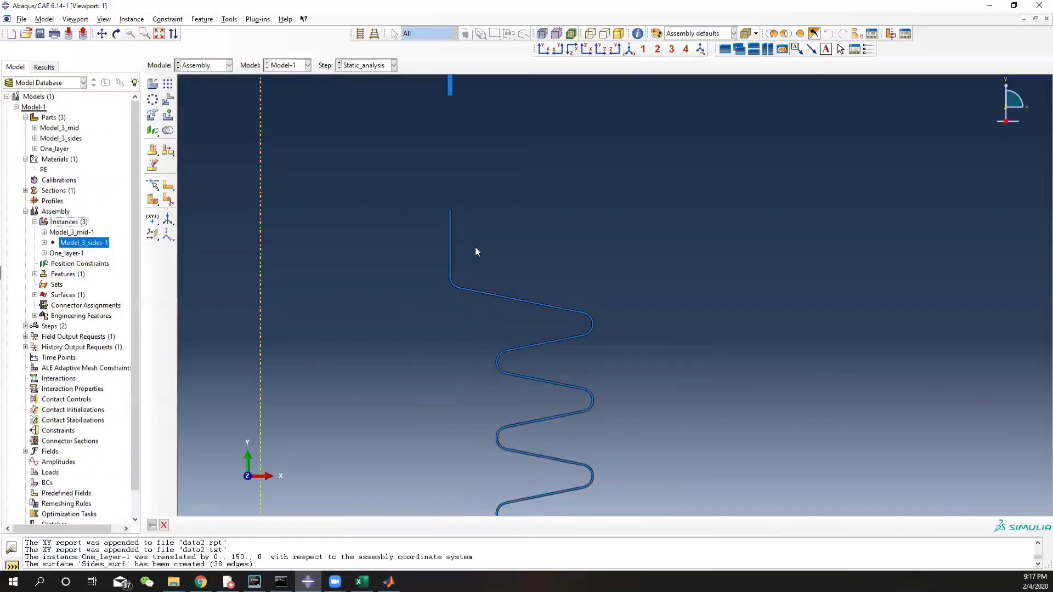
- Create a geometry surface named Mid_surf from both long edges of the middle layer, selected by angle at 10
left_click(229, 20)
mouse_move(266, 76)
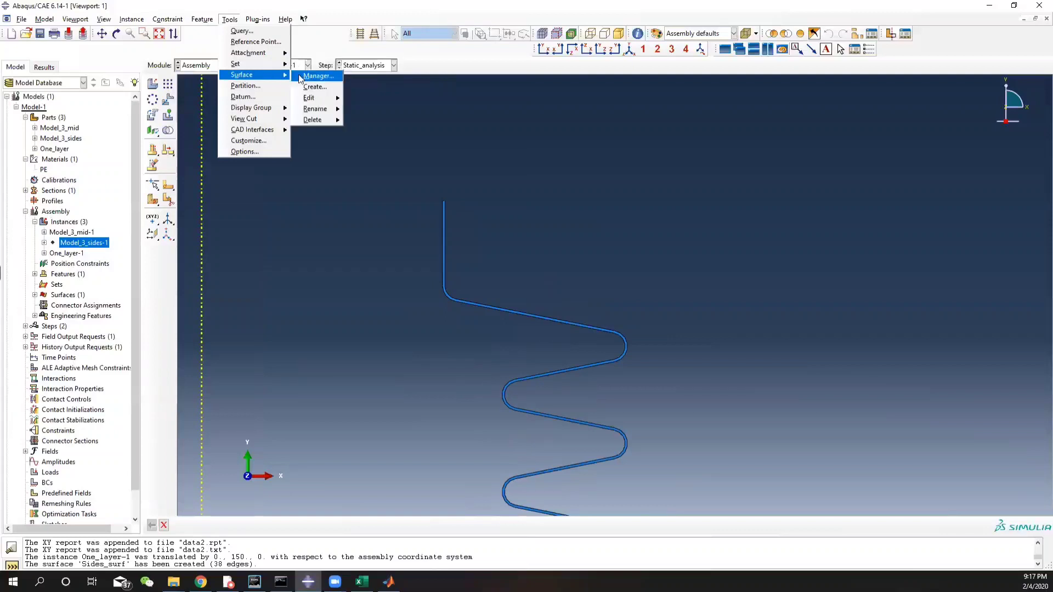
left_click(316, 88)
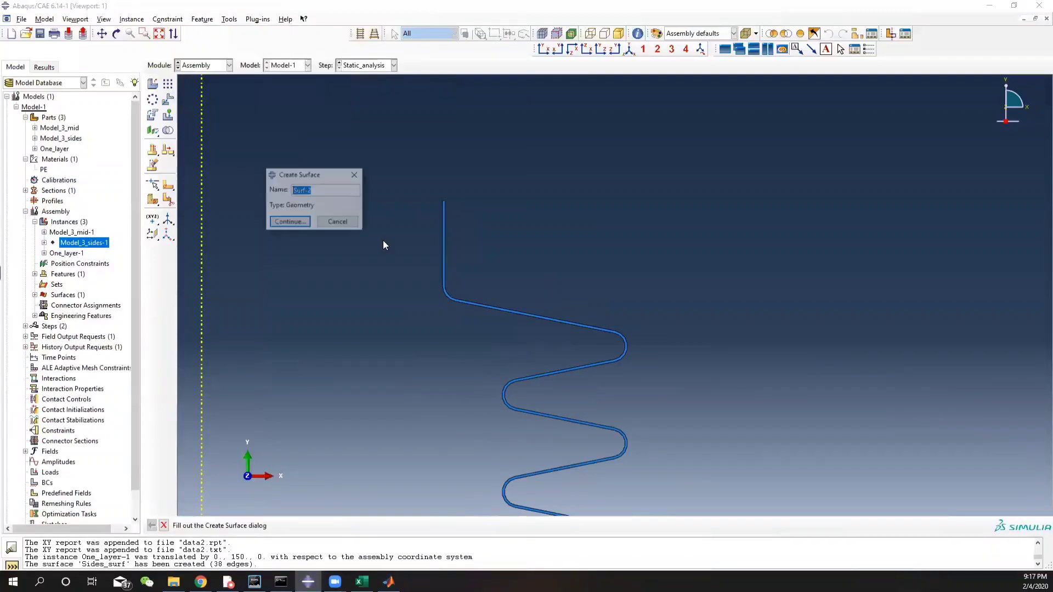
type("M")
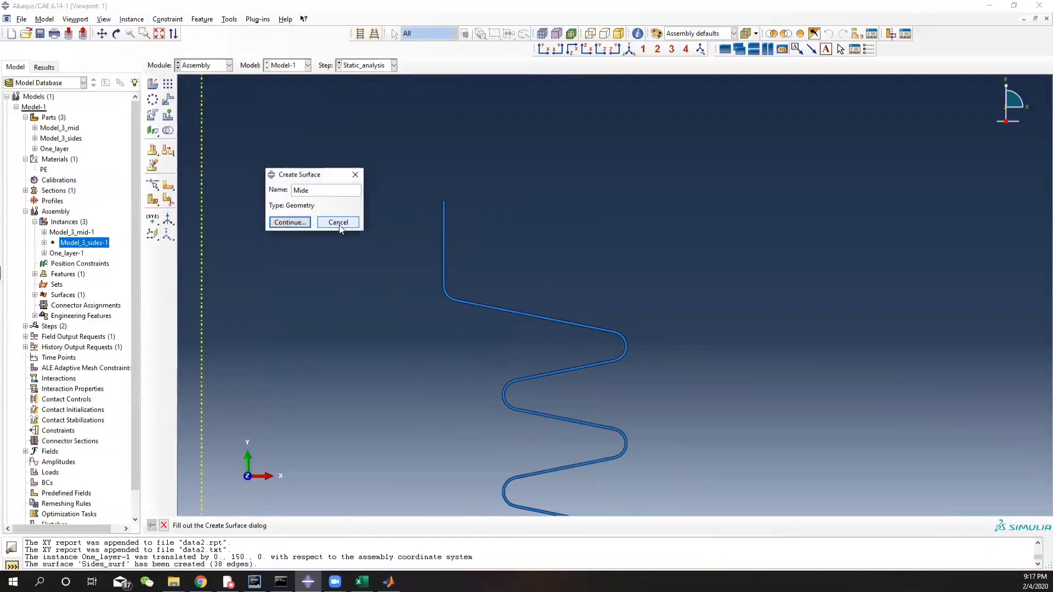
type("id_surf")
key("Return")
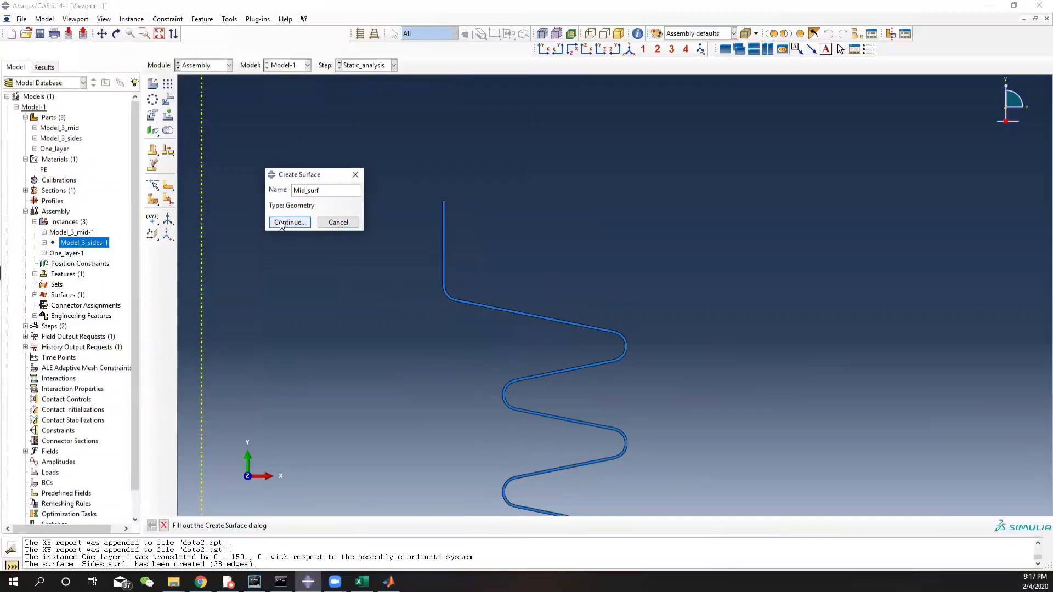
scroll(441, 288, "up", 5)
left_click(449, 282)
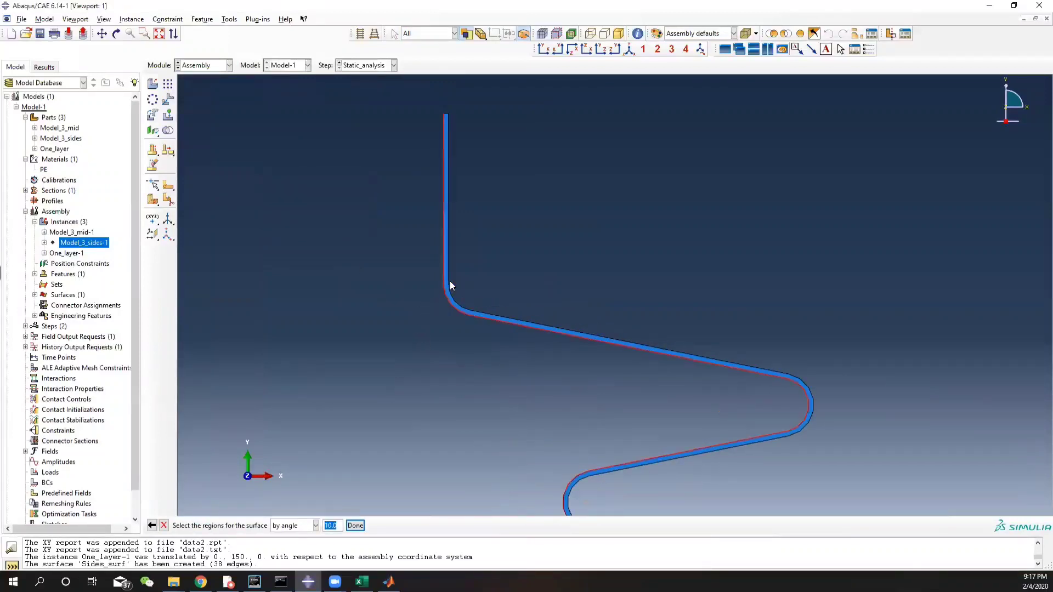
scroll(719, 340, "down", 3)
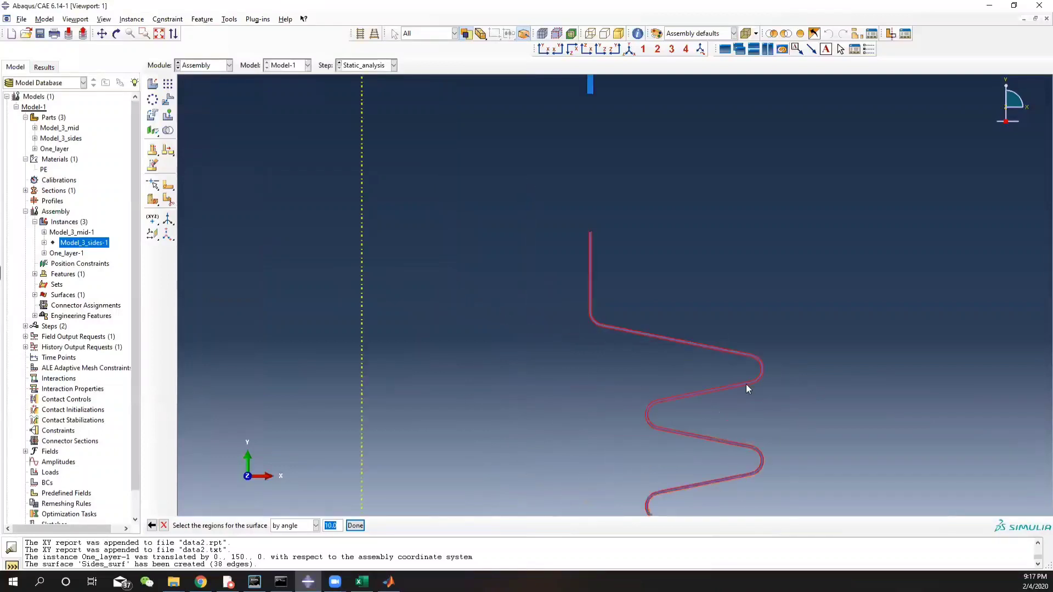
middle_click_drag(766, 410, 646, 242, "ctrl+alt")
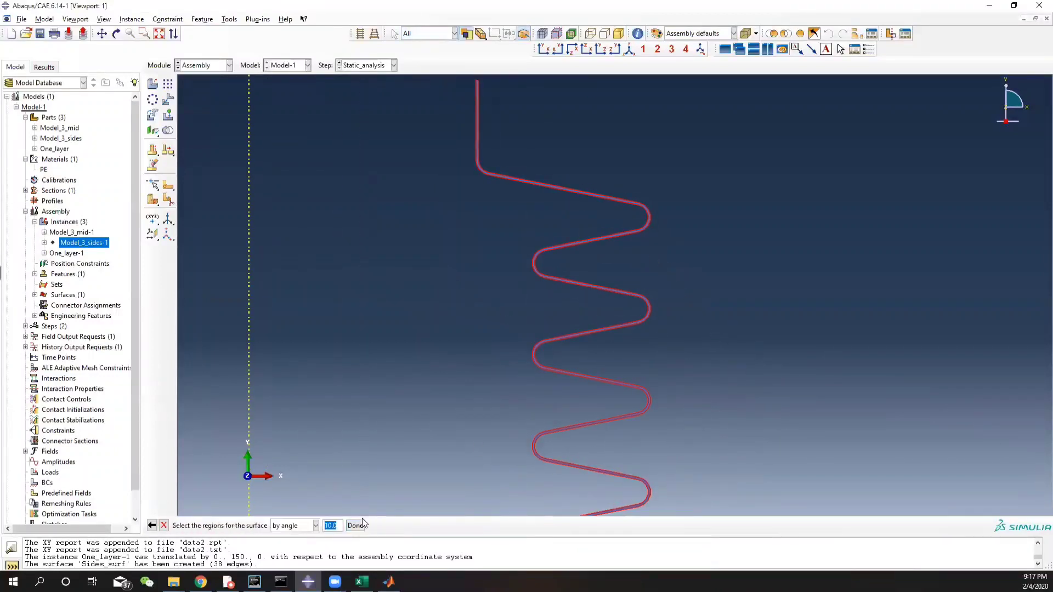
left_click(354, 526)
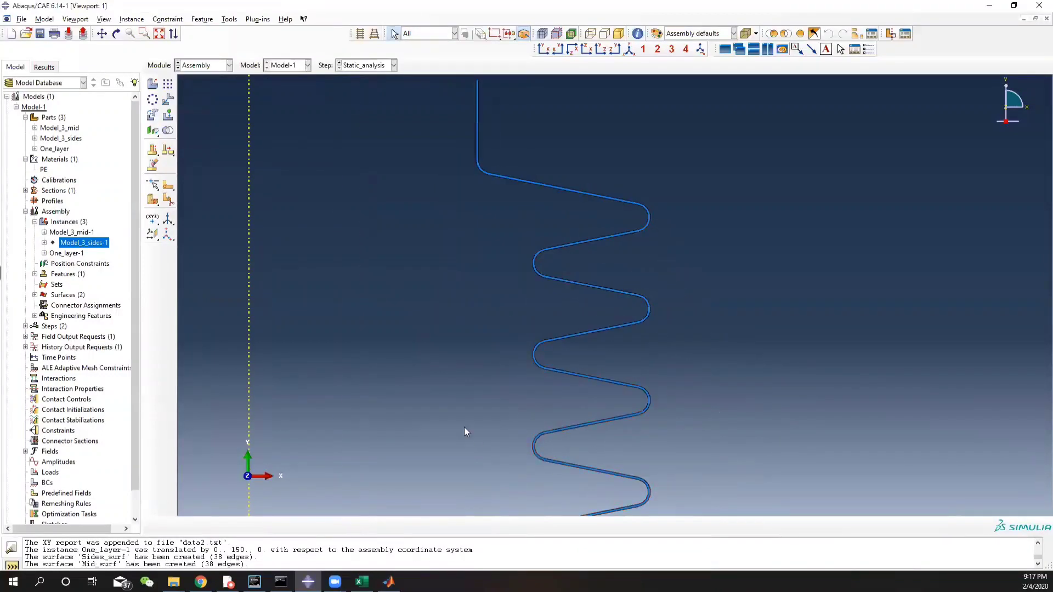
- Show the Model_3_sides-1 instance again and highlight the Mid_surf surface in the assembly to check its edges
right_click(83, 243)
left_click(163, 289)
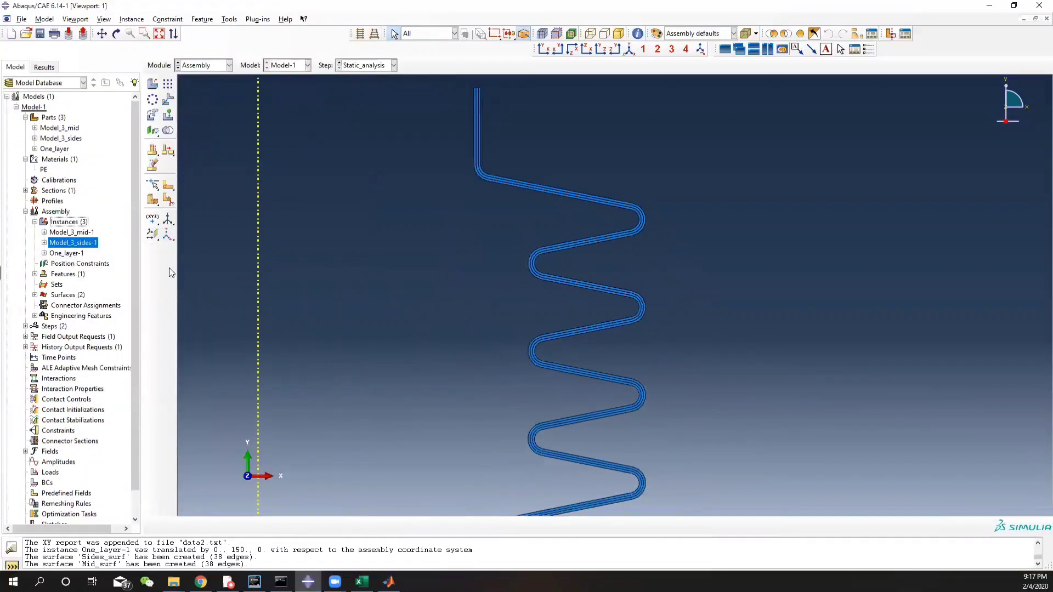
left_click(35, 295)
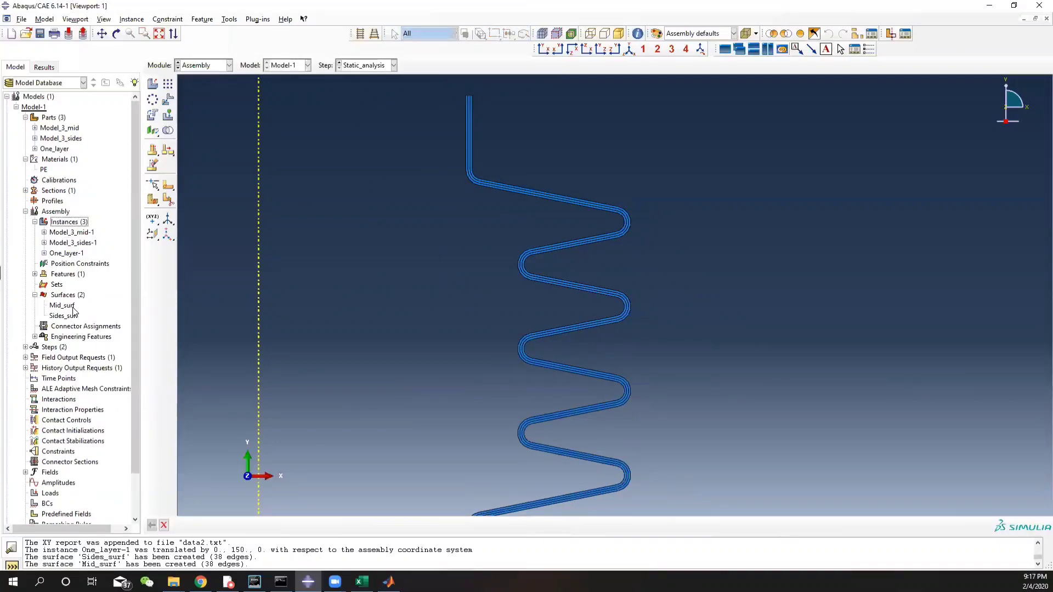
left_click(66, 307)
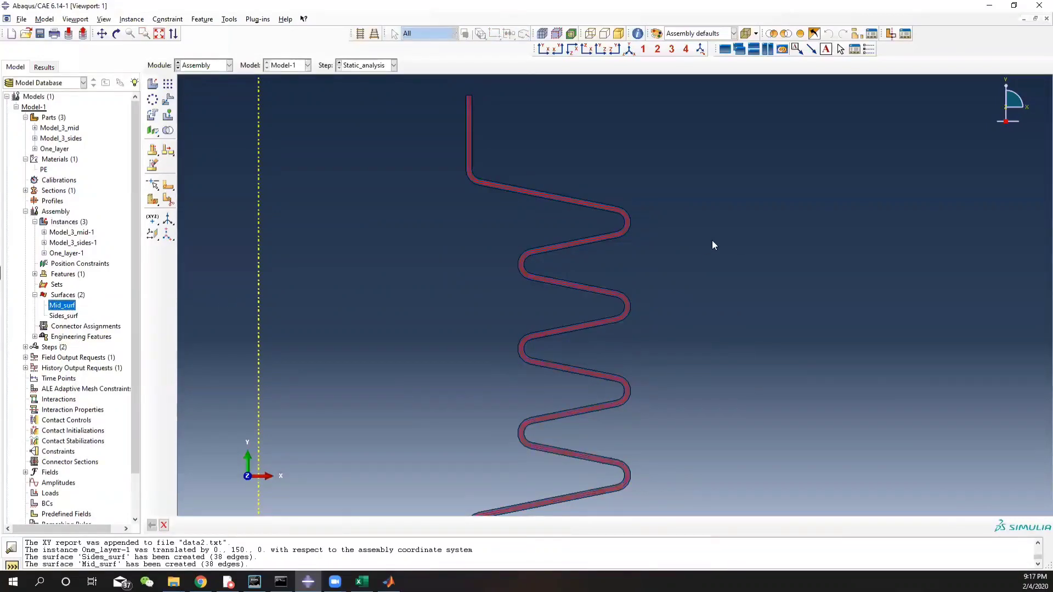
- Highlight Mid_surf and Sides_surf in the assembly to examine which edges each surface covers
scroll(510, 280, "up", 6)
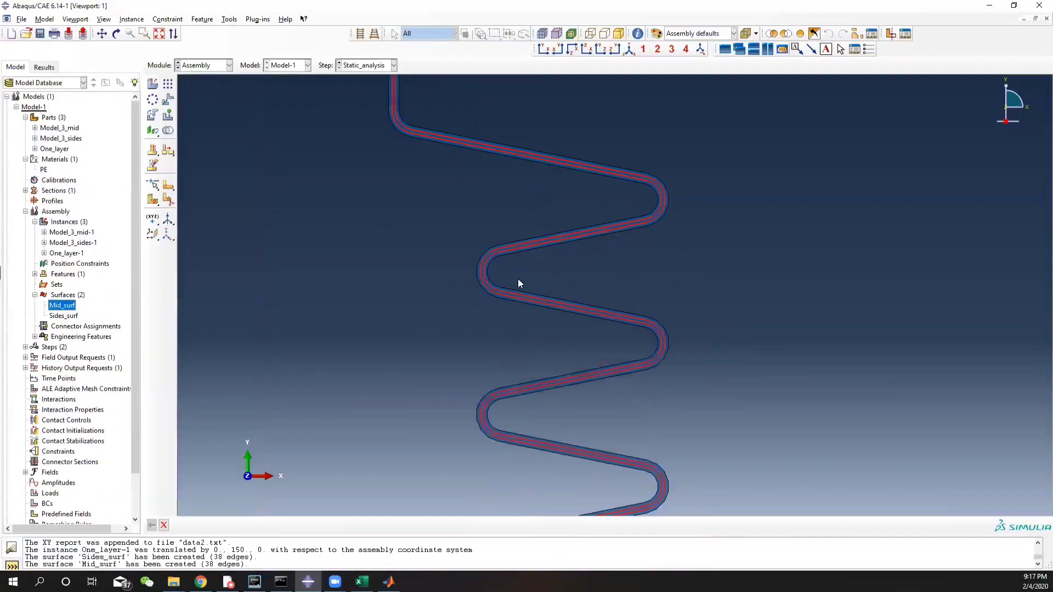
left_click(71, 317)
left_click(67, 306)
left_click(67, 315)
left_click(32, 295)
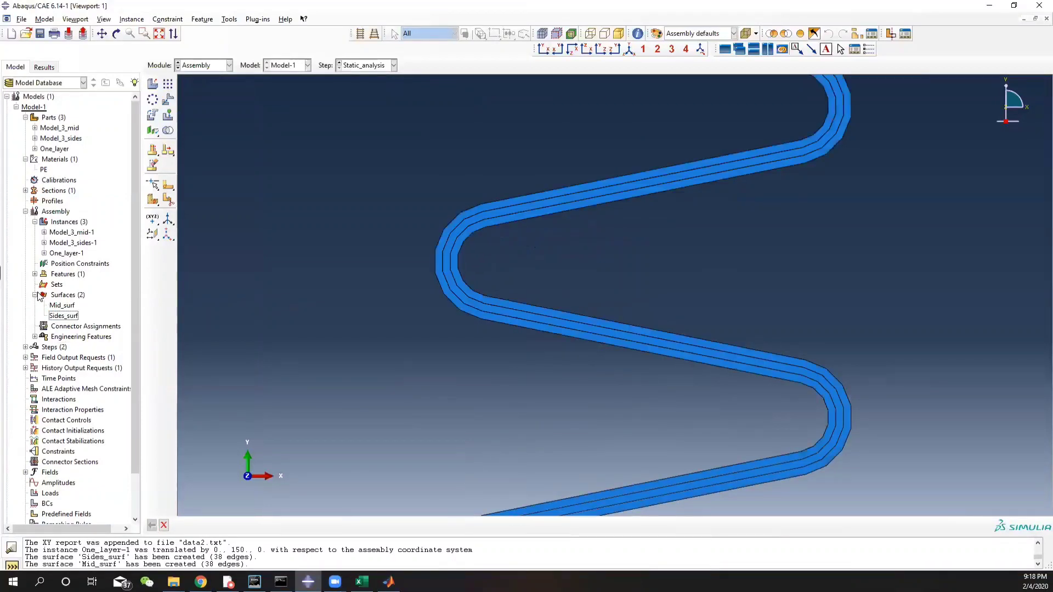
left_click(35, 295)
- Switch from the Assembly module to the Mesh module
scroll(573, 284, "down", 5)
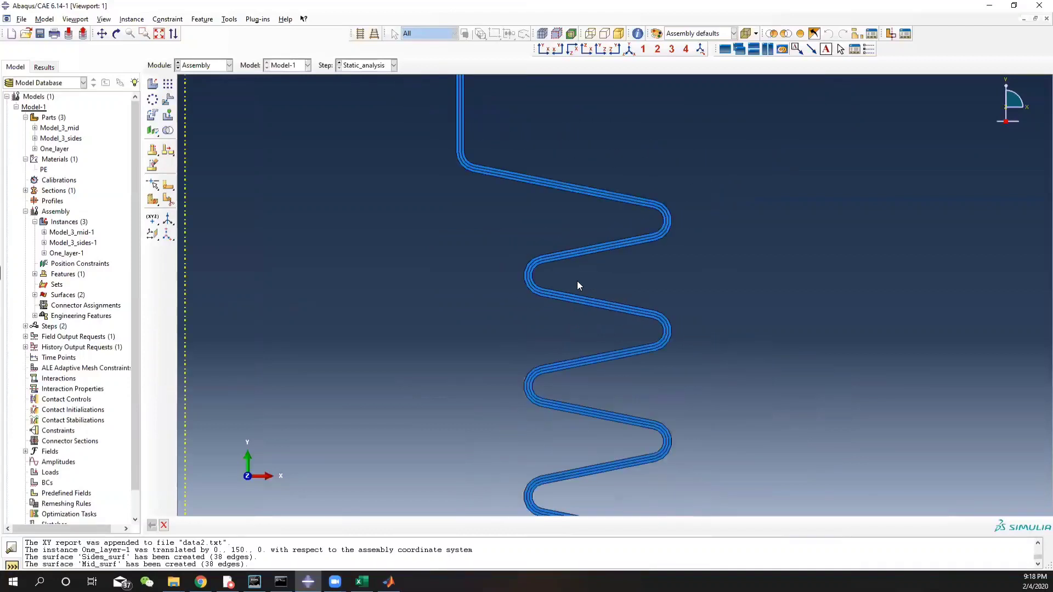
scroll(577, 281, "down", 3)
middle_click_drag(578, 211, 521, 537, "ctrl+alt")
scroll(518, 266, "down", 3)
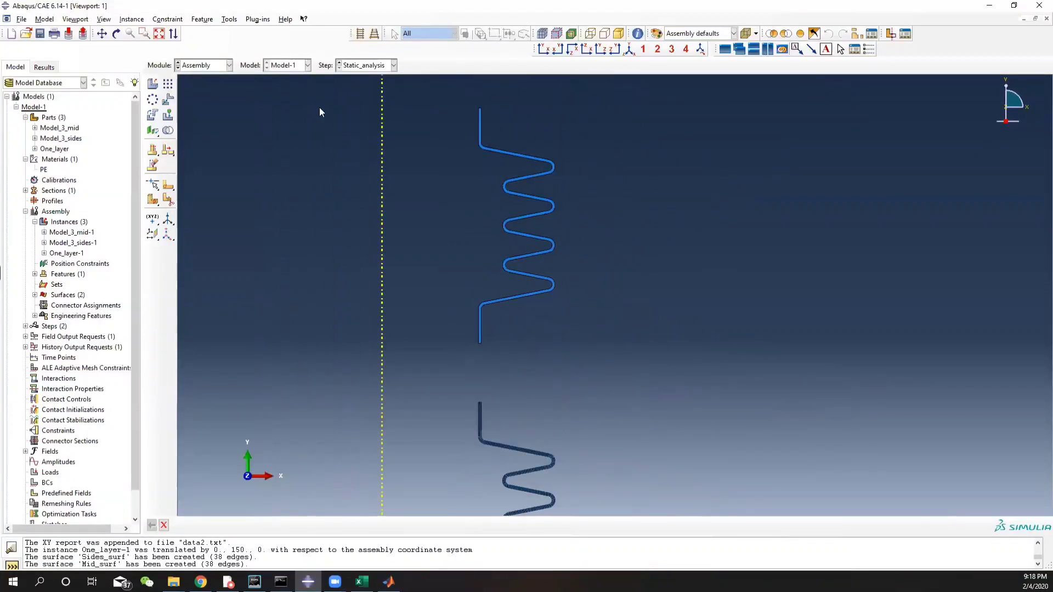
left_click(208, 66)
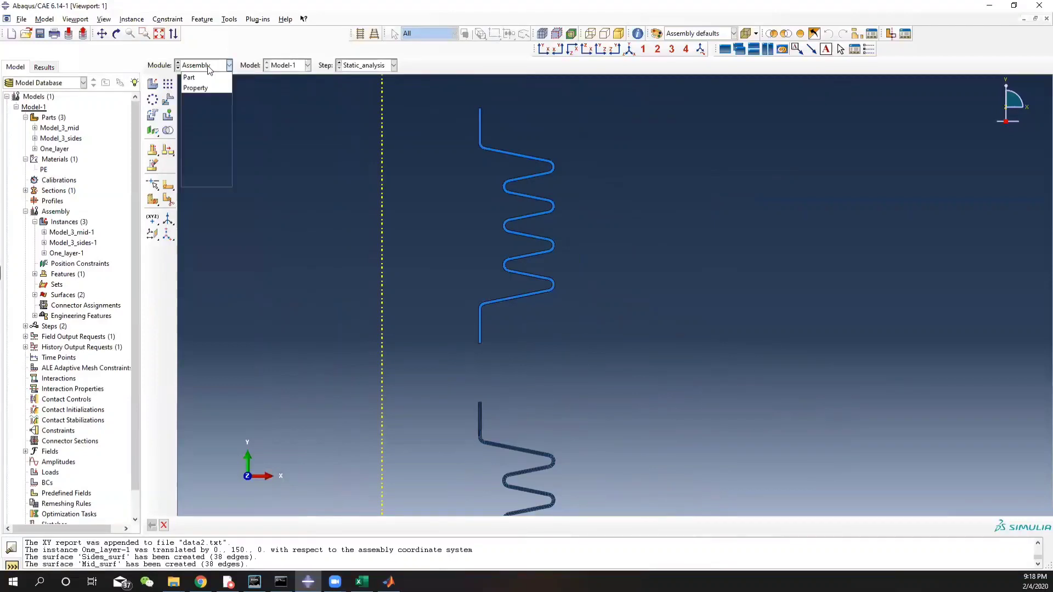
left_click(214, 141)
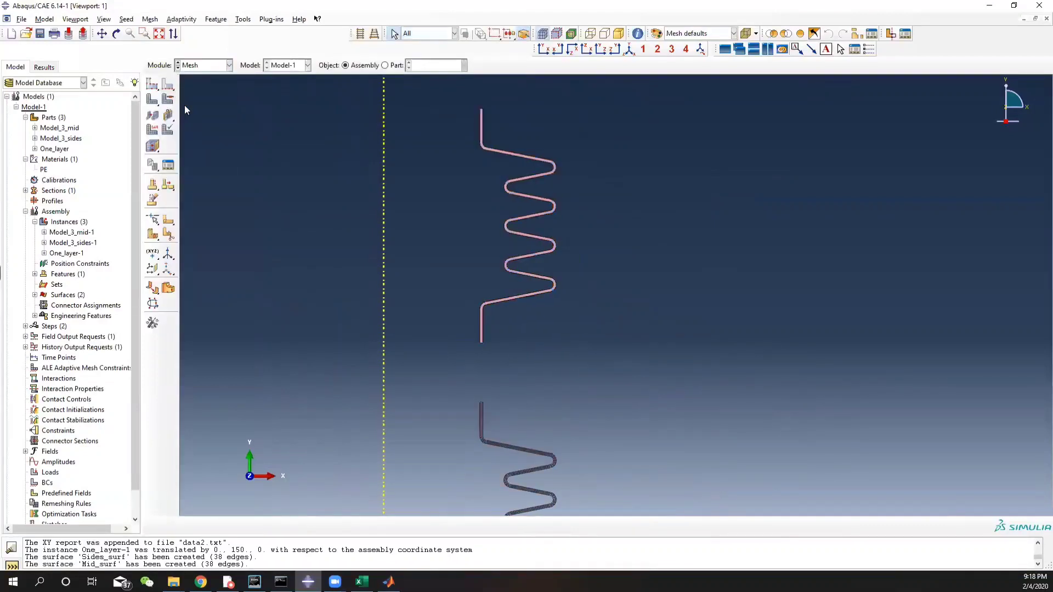
- Set the mesh controls of all part instances to quad-dominated elements with the free technique and the medial axis algorithm
scroll(513, 371, "down", 1)
scroll(468, 384, "up", 3)
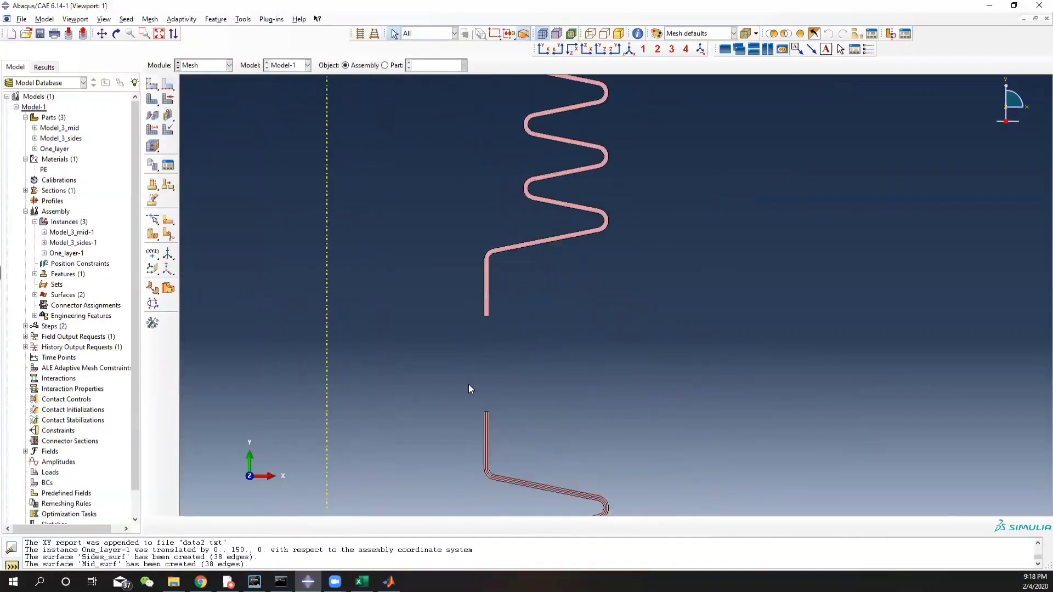
scroll(518, 360, "down", 3)
scroll(518, 361, "down", 2)
middle_click_drag(613, 350, 602, 317, "ctrl+alt")
scroll(532, 222, "down", 1)
left_click_drag(464, 153, 657, 568)
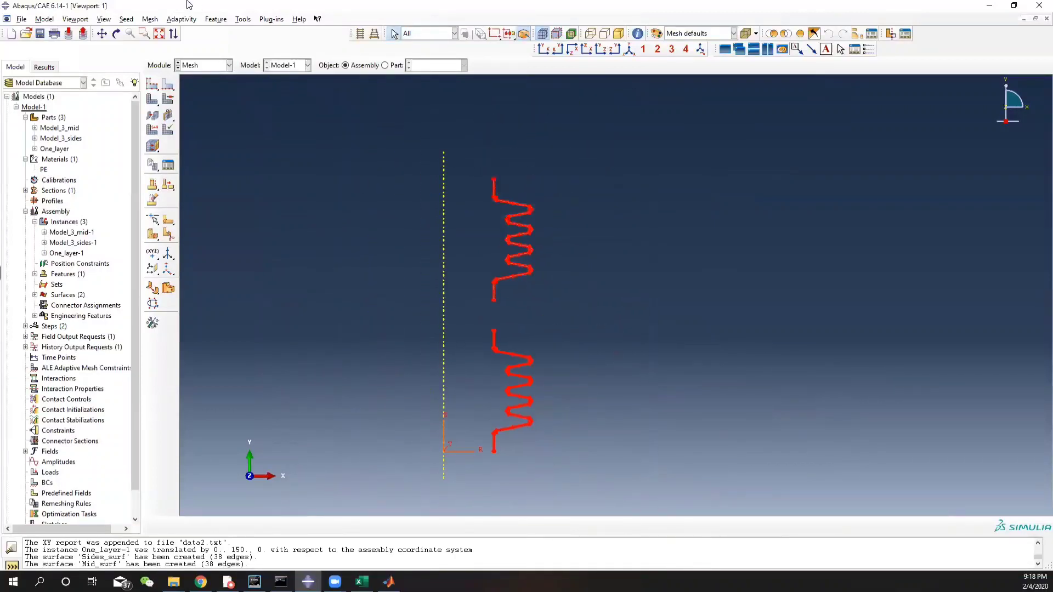
left_click(153, 23)
left_click(164, 31)
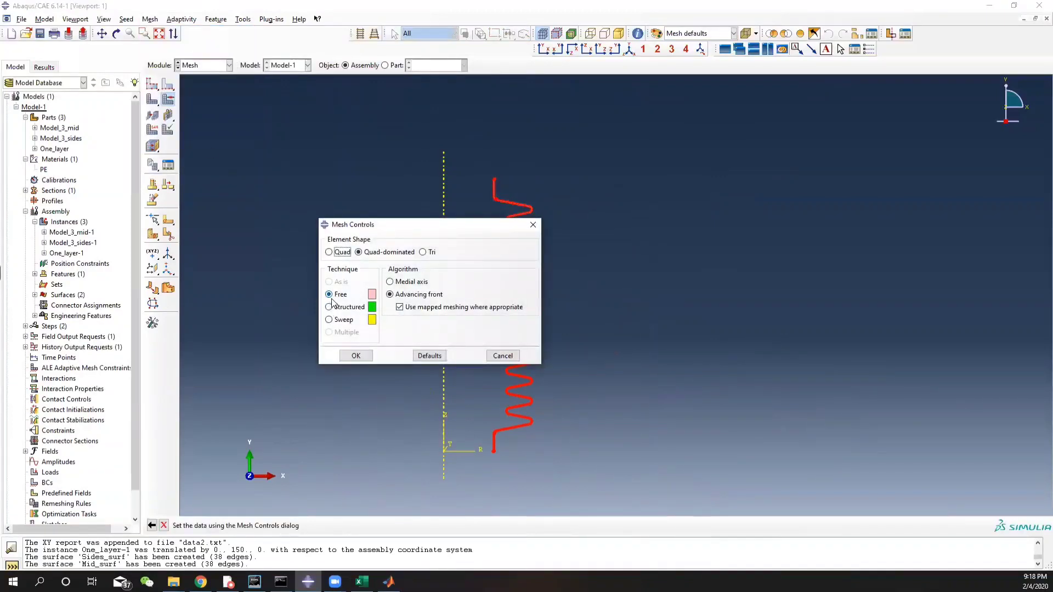
left_click(402, 283)
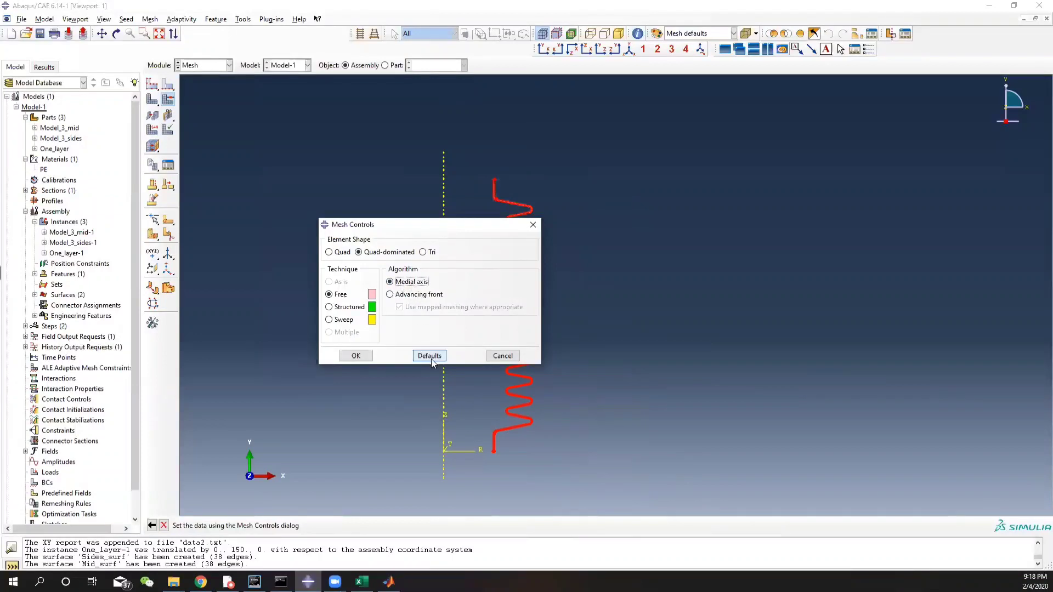
left_click(356, 356)
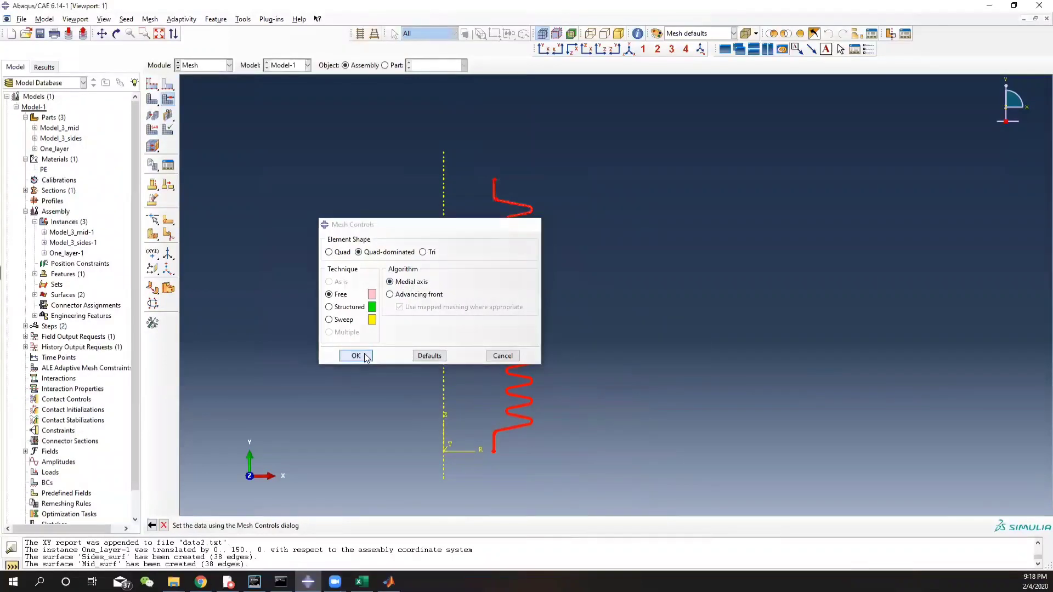
left_click(150, 19)
left_click(171, 41)
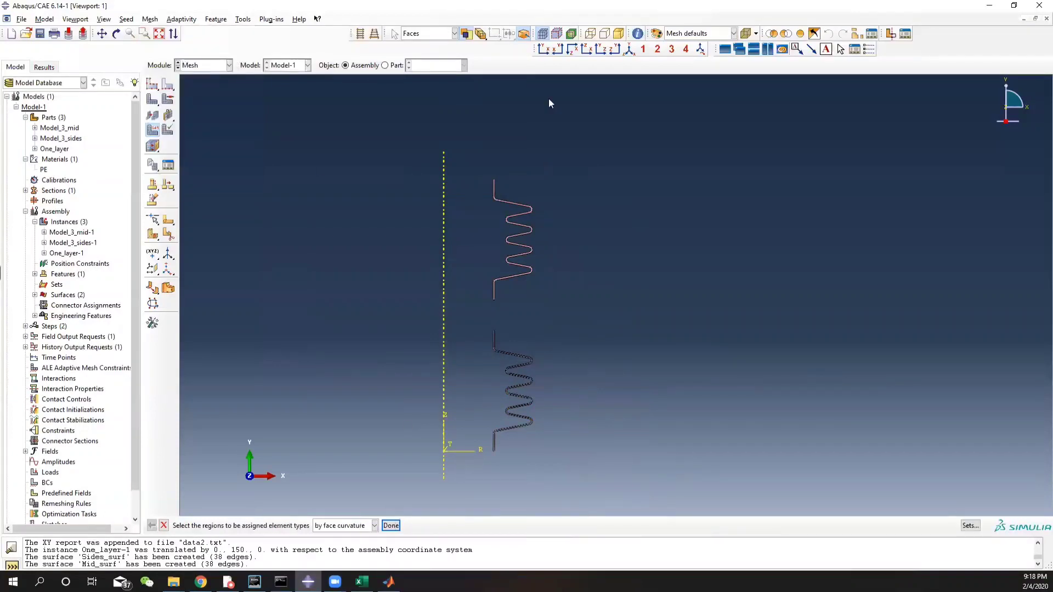
left_click(391, 526)
- Assign linear axisymmetric stress elements from the Standard library to all part instances, with reduced integration turned off
left_click_drag(466, 153, 623, 474)
left_click(149, 19)
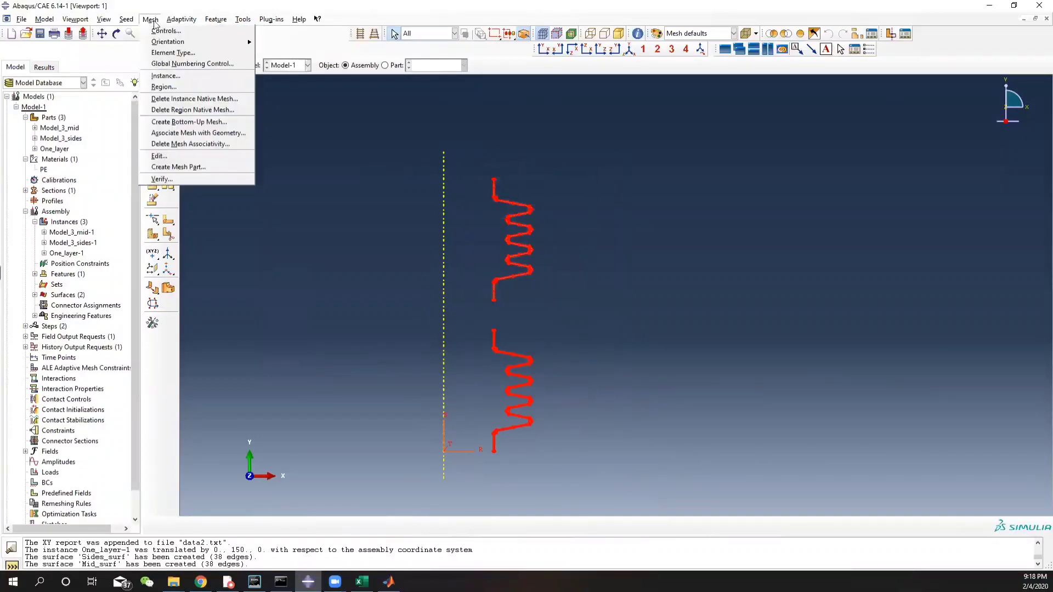
left_click(173, 53)
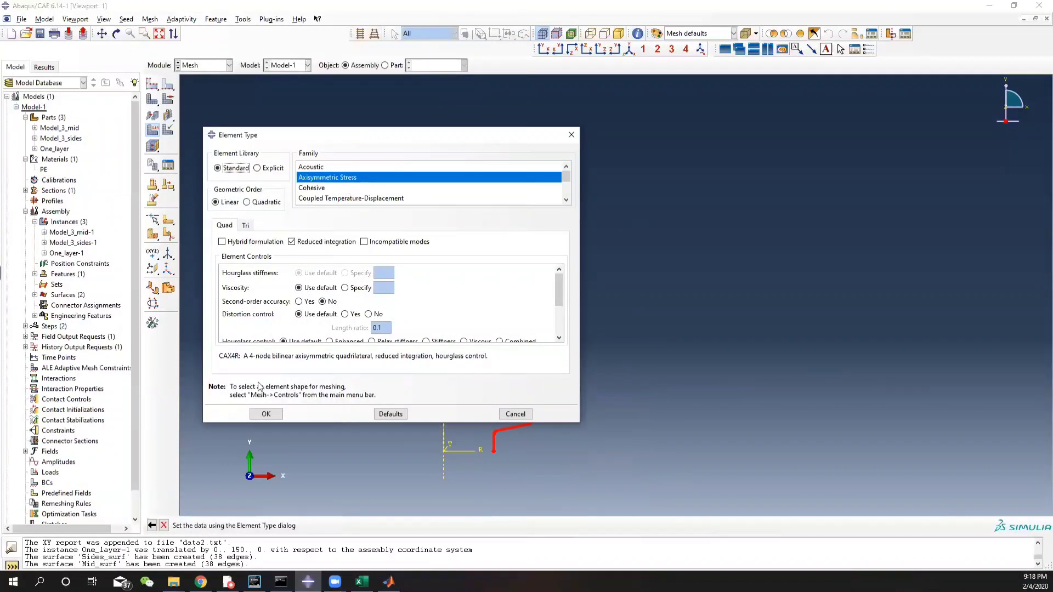
left_click(292, 243)
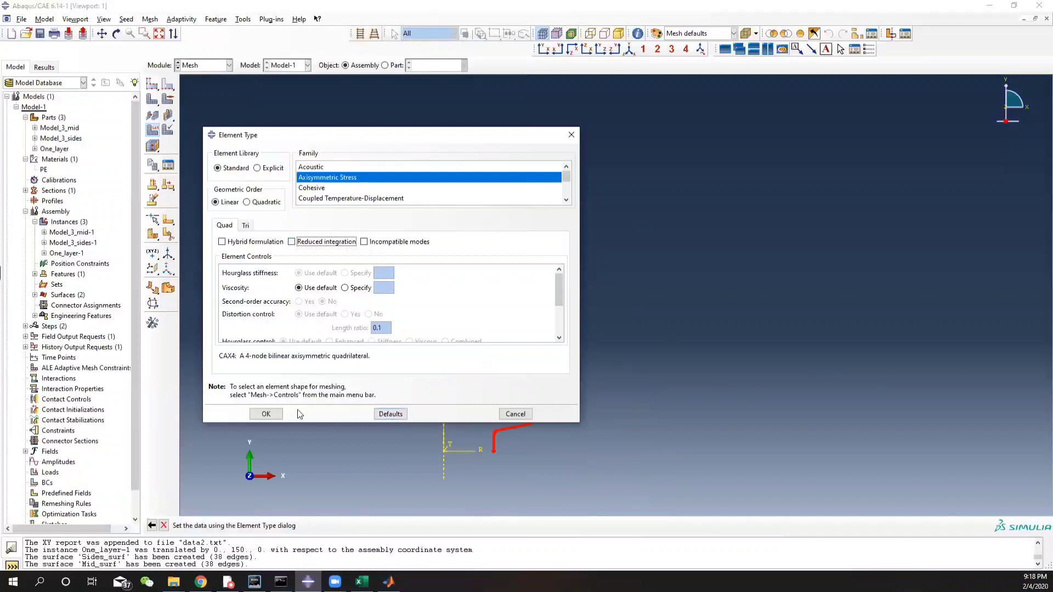
left_click(266, 414)
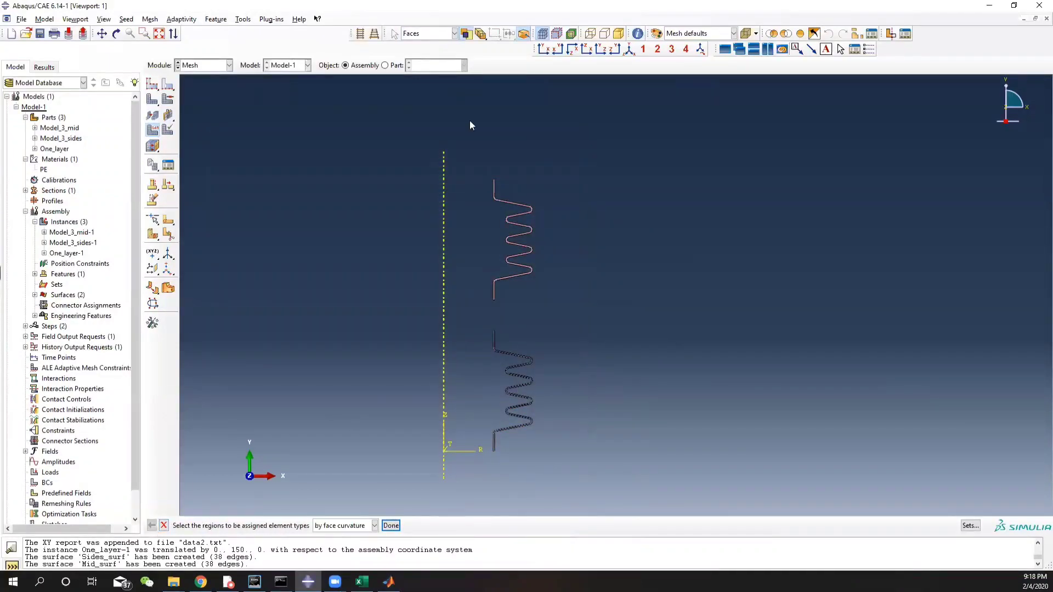
- Check the element type settings assigned to all part instances, including the reduced integration option
left_click(168, 20)
mouse_move(156, 21)
left_click(170, 52)
left_click(150, 19)
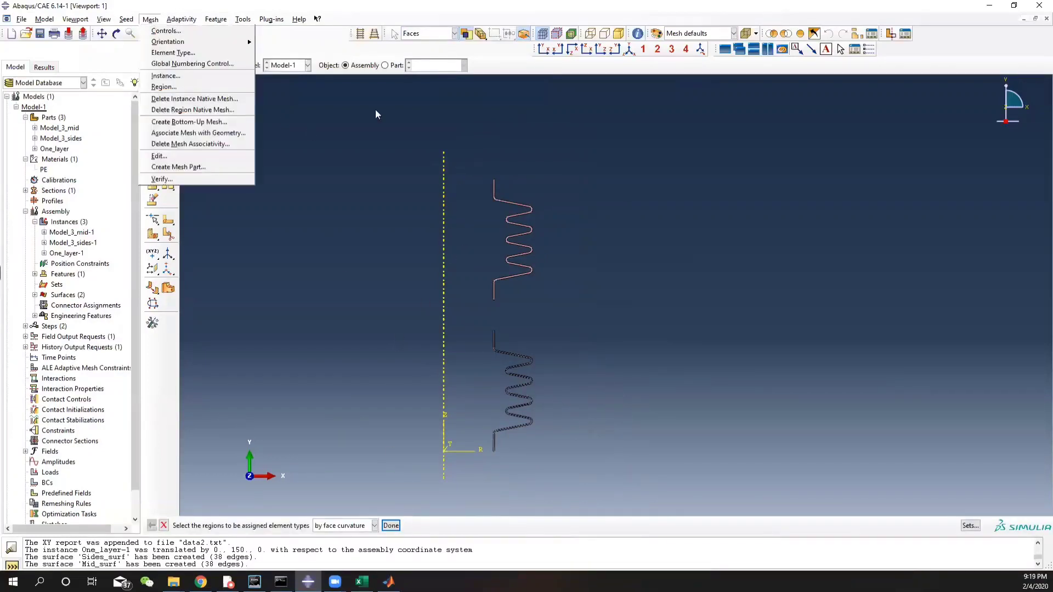
left_click(415, 126)
left_click_drag(479, 138, 639, 527)
left_click(150, 19)
left_click(174, 53)
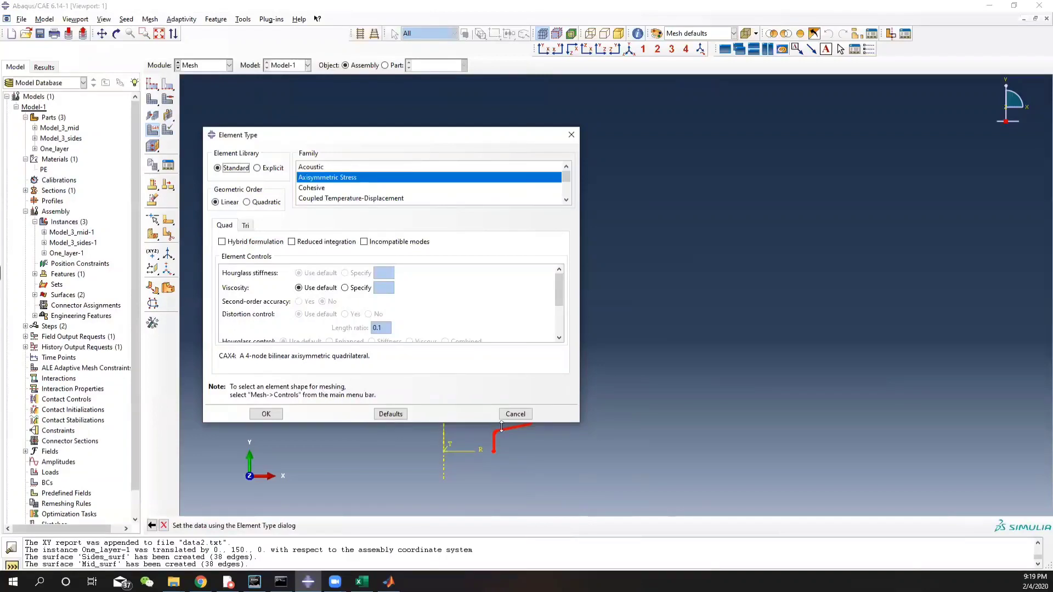
left_click(268, 414)
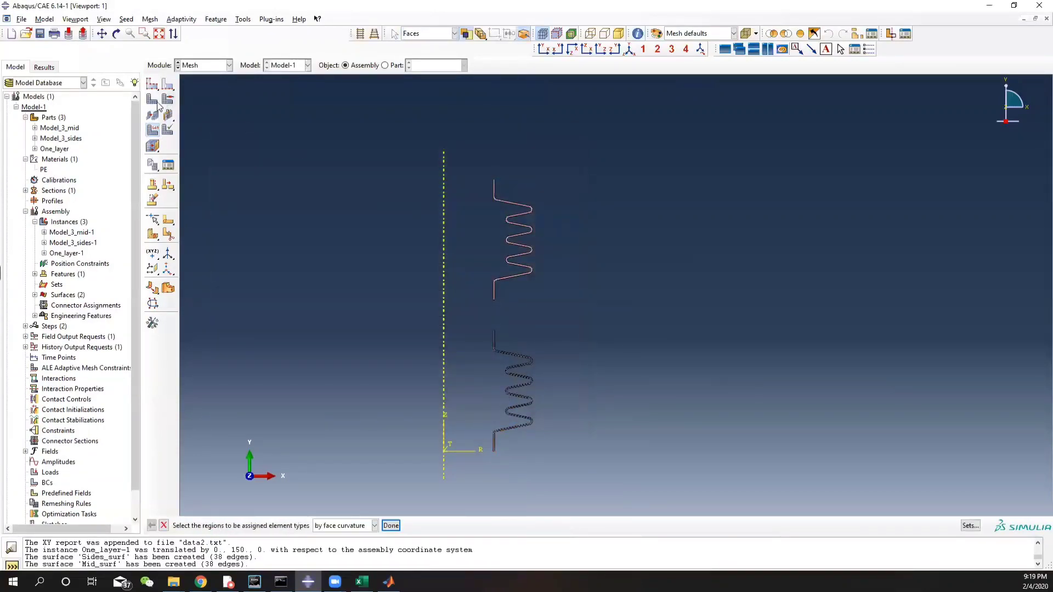
left_click(152, 86)
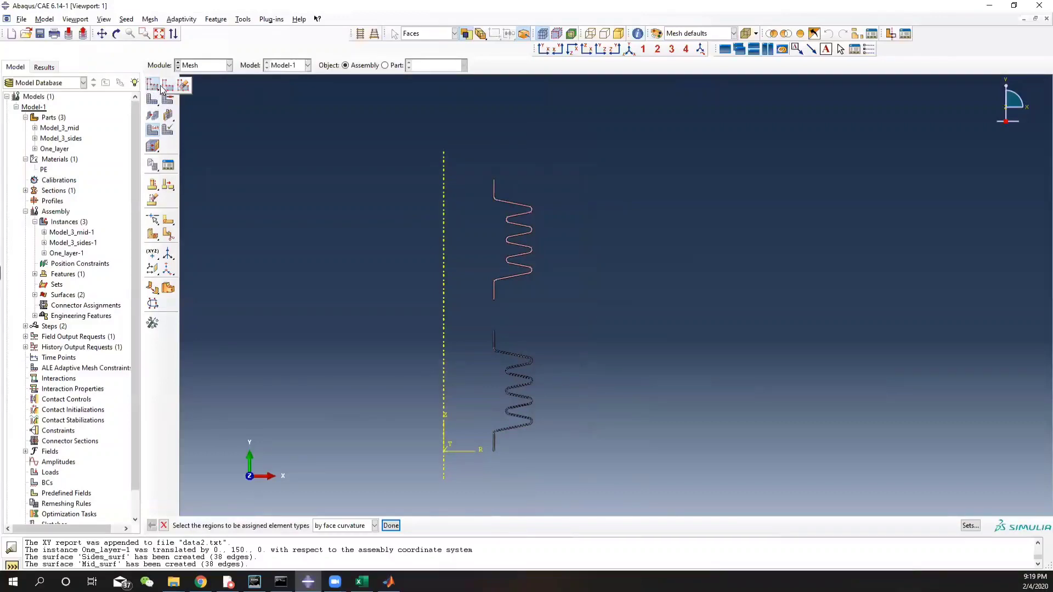
left_click(156, 86)
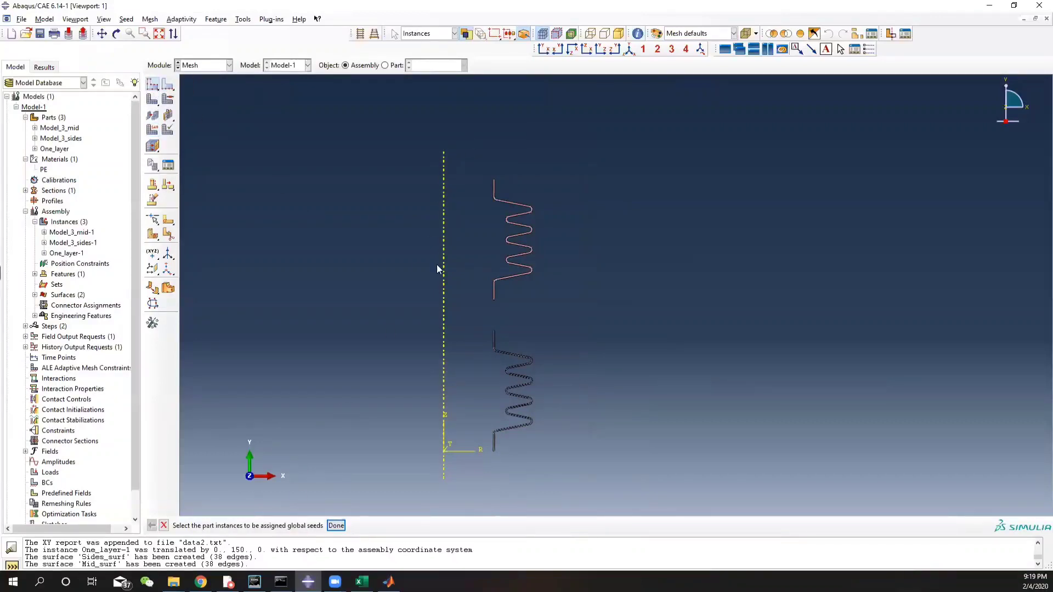
left_click(338, 526)
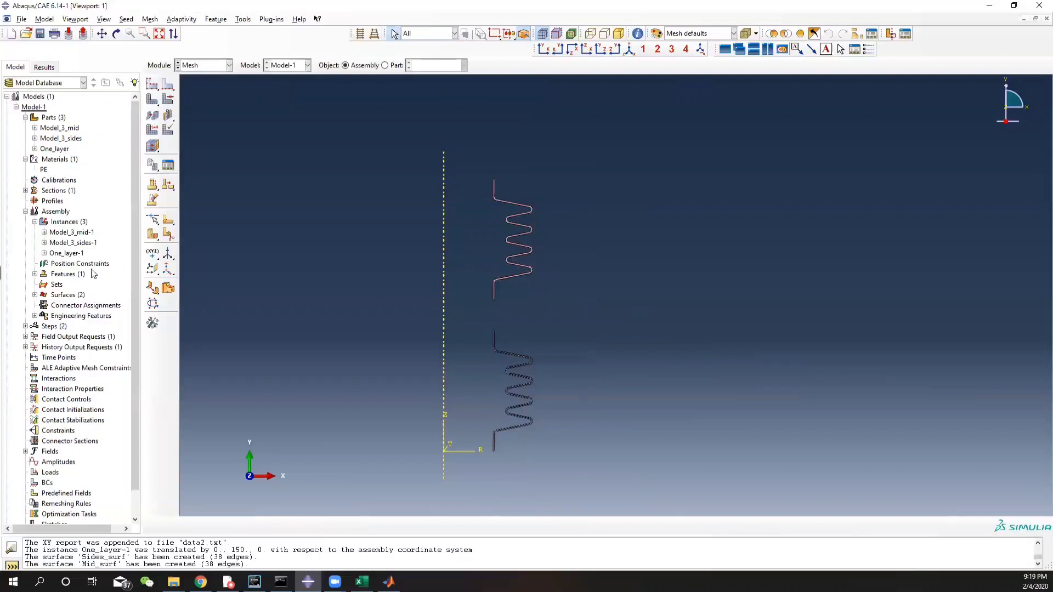
- Seed all part instances with an approximate global size of 0.5
left_click(152, 83)
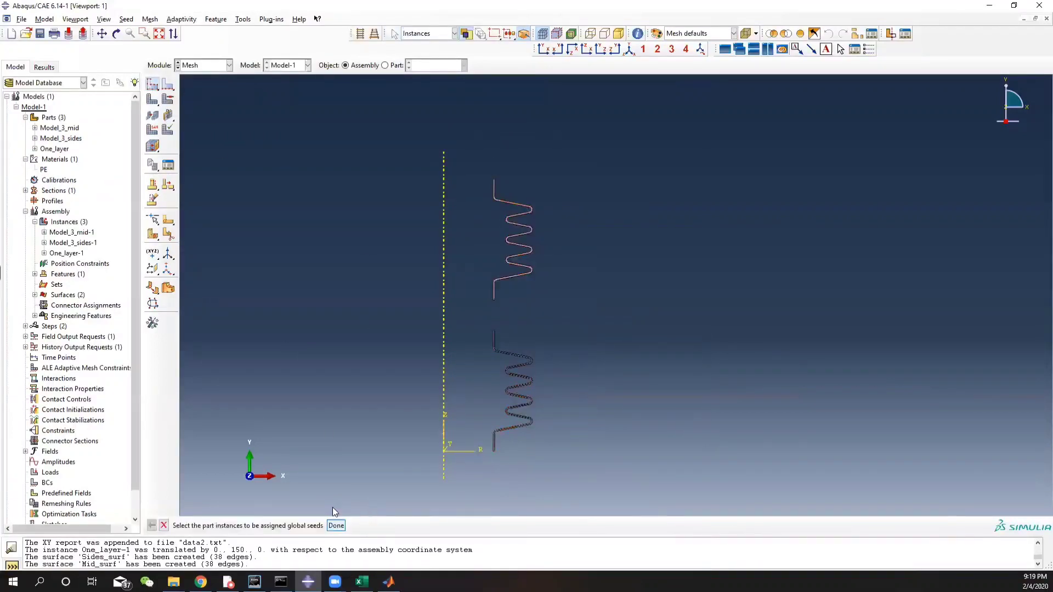
left_click_drag(467, 135, 592, 502)
left_click(336, 525)
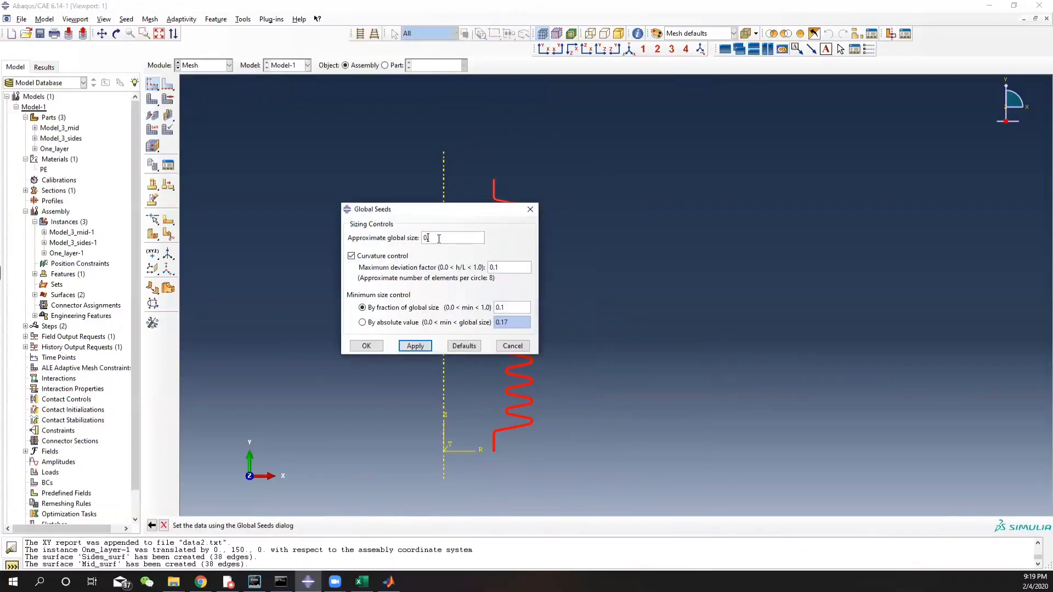
left_click(415, 346)
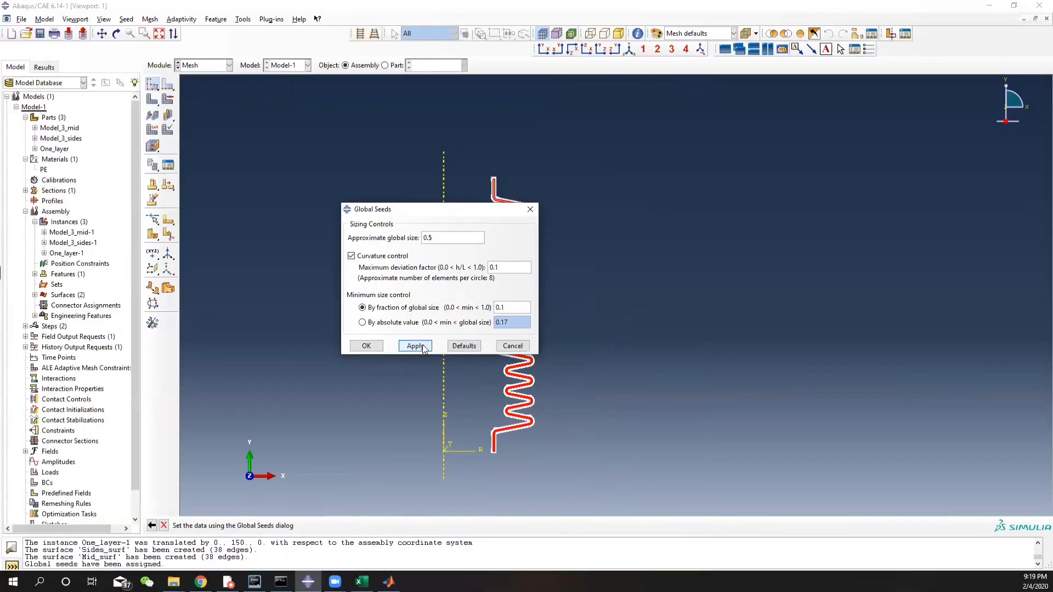
left_click(367, 345)
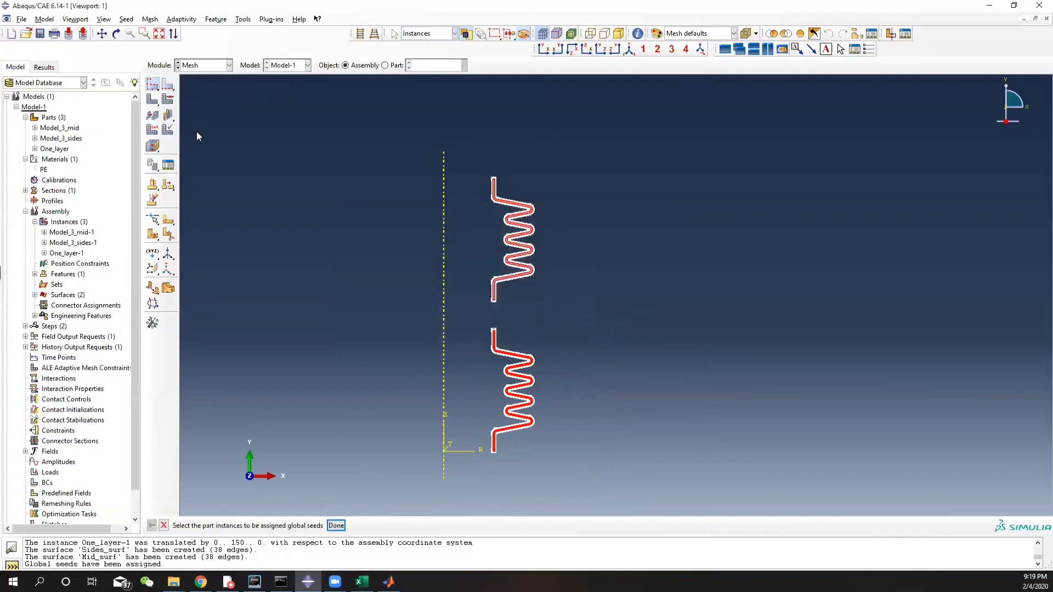
- Mesh all three part instances in the assembly
left_click(152, 98)
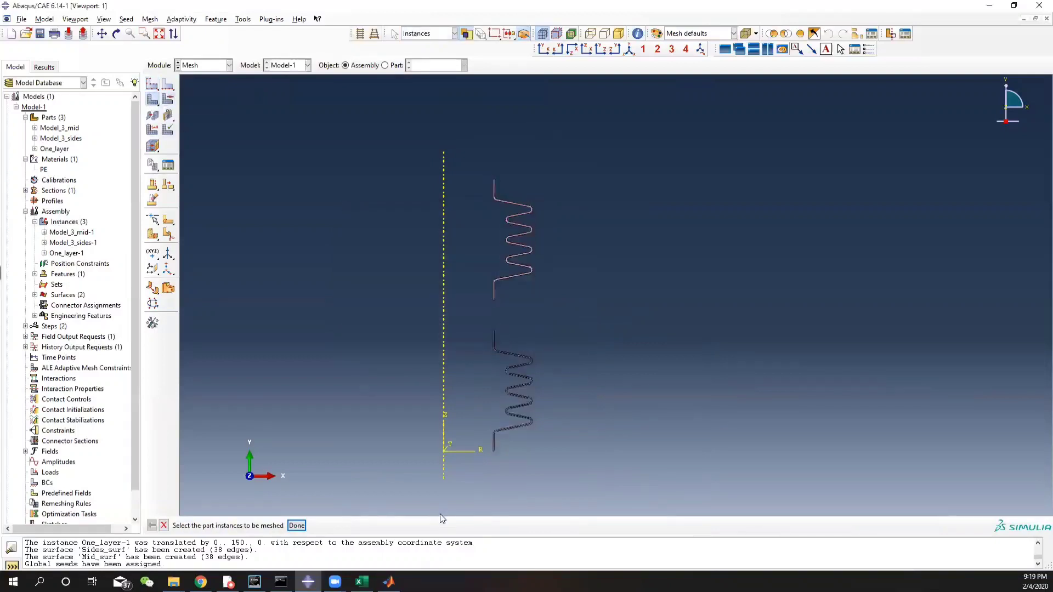
left_click(301, 526)
left_click(152, 98)
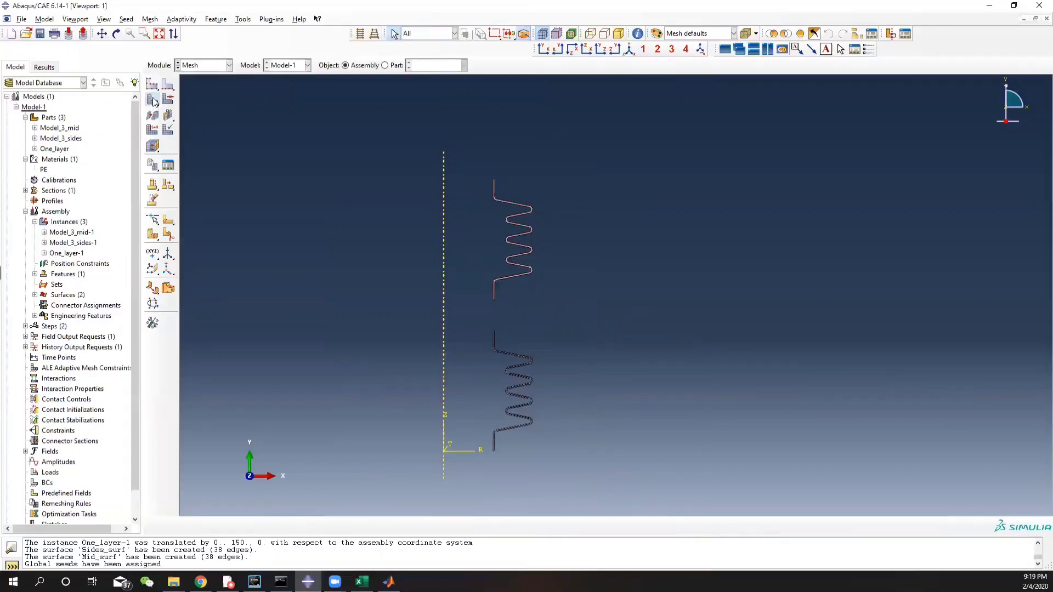
left_click_drag(474, 146, 628, 516)
left_click(297, 525)
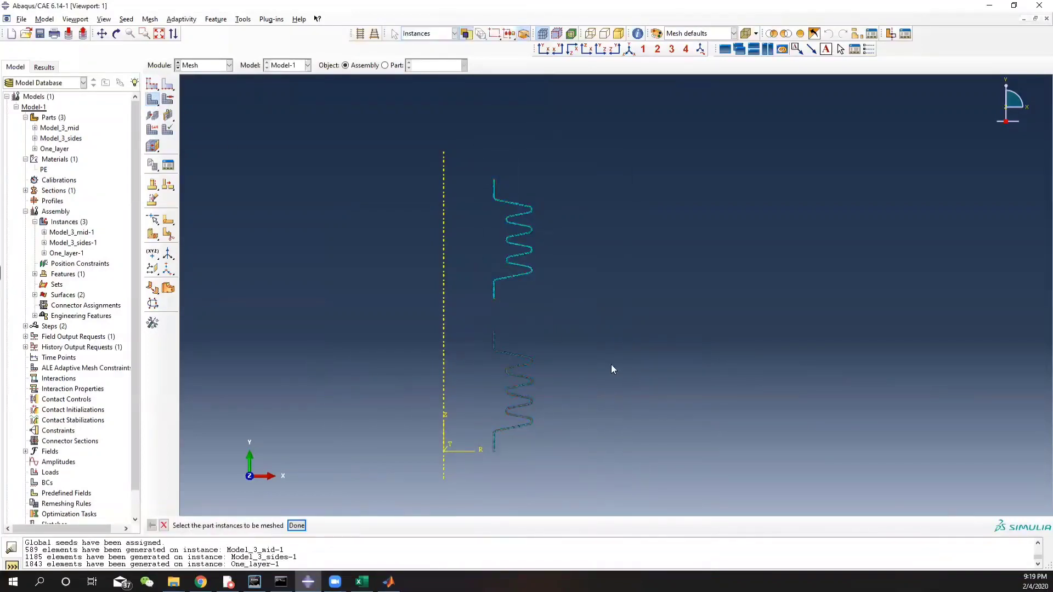
- Examine the generated mesh at the straight ends and bends of the upper and lower profiles
scroll(495, 287, "down", 10)
scroll(463, 314, "down", 3)
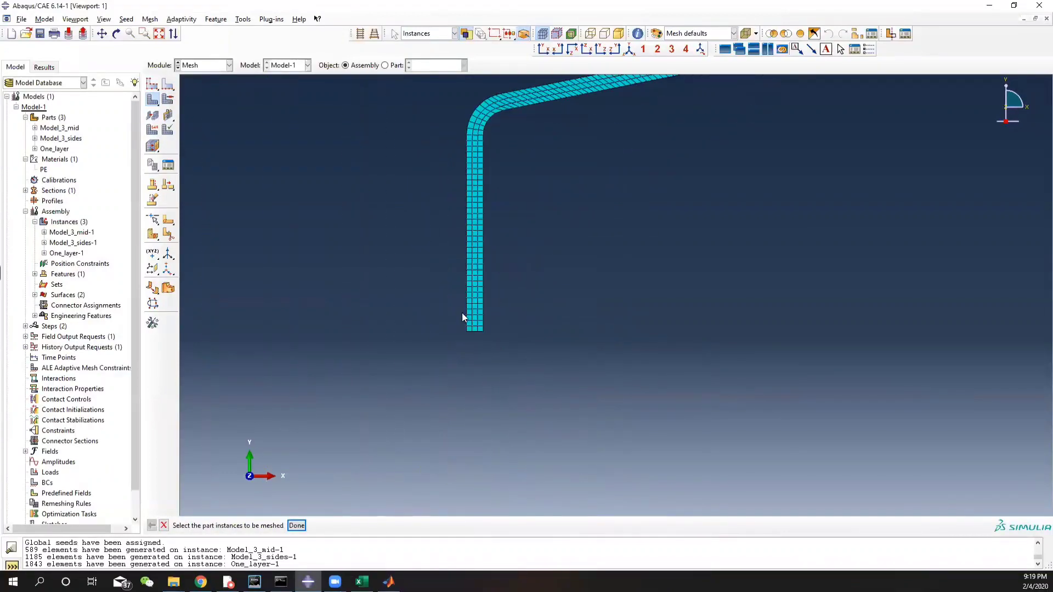
scroll(479, 310, "up", 6)
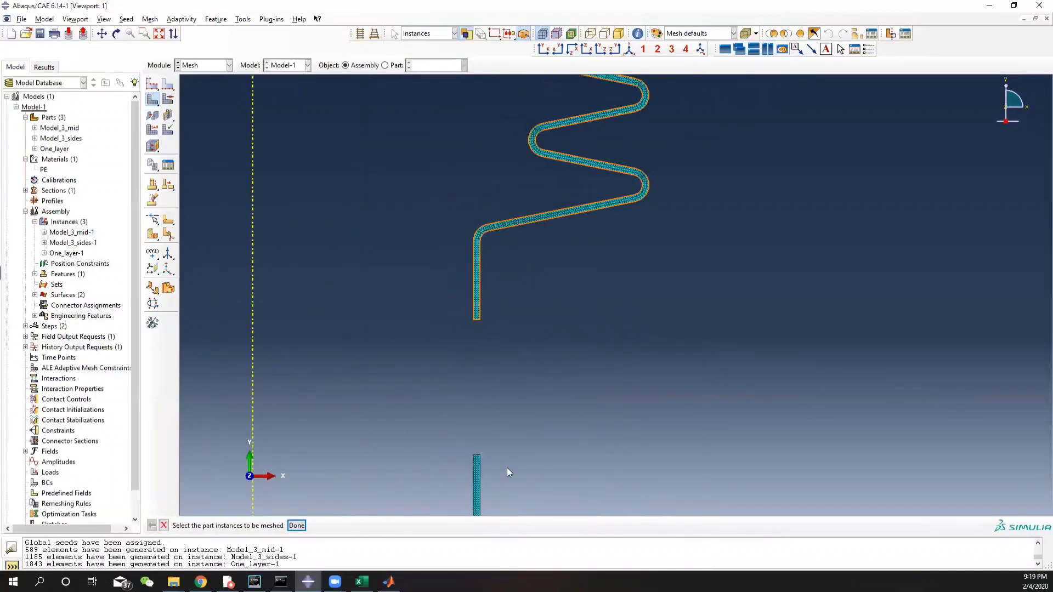
middle_click_drag(495, 482, 472, 266, "ctrl+alt")
scroll(448, 296, "down", 7)
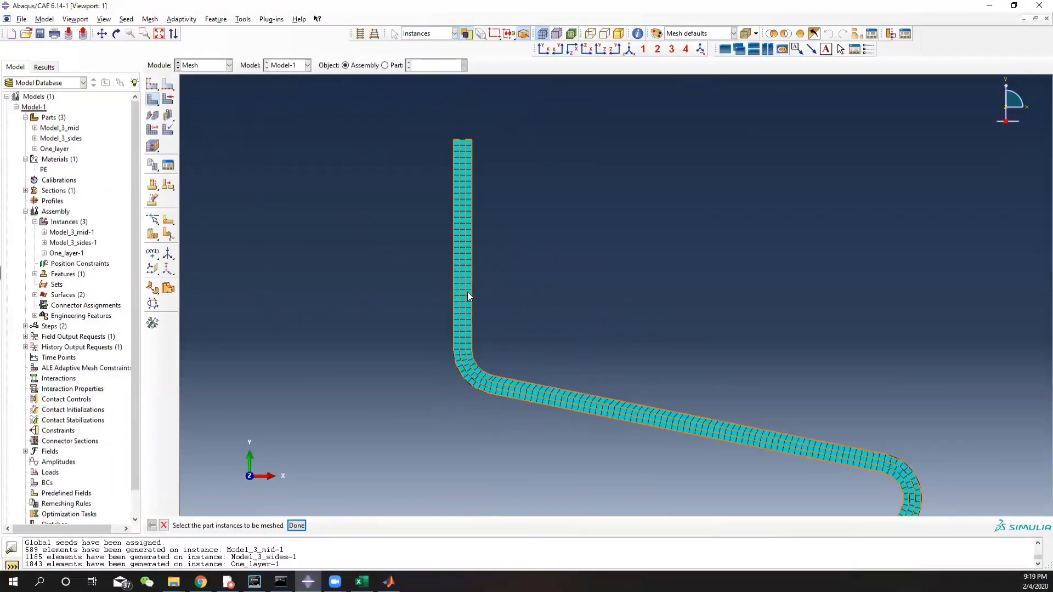
scroll(541, 259, "up", 4)
middle_click_drag(541, 147, 452, 331, "ctrl+alt")
middle_click_drag(507, 451, 502, 206, "ctrl+alt")
scroll(455, 299, "down", 3)
scroll(431, 350, "up", 2)
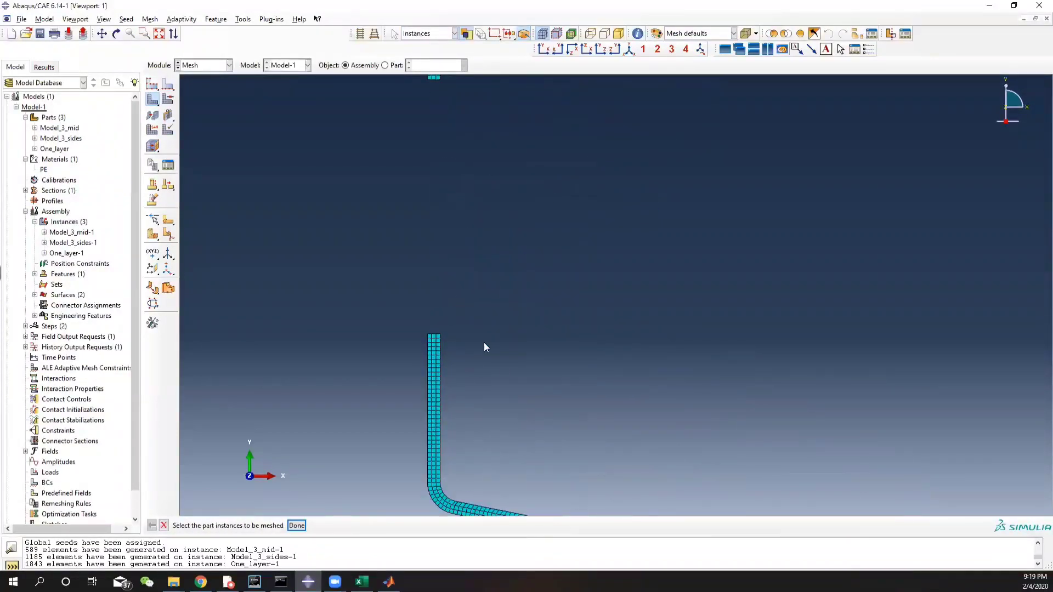
- Bring both meshed profiles back into view and switch to the Interaction module
scroll(531, 350, "up", 8)
left_click(537, 399)
scroll(537, 399, "down", 4)
left_click(211, 65)
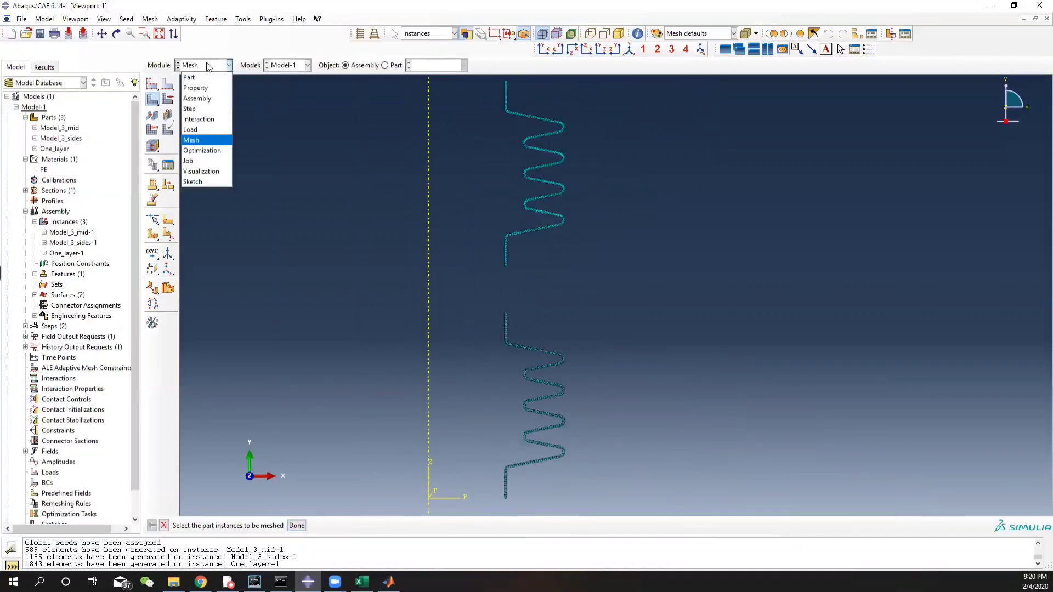
left_click(199, 119)
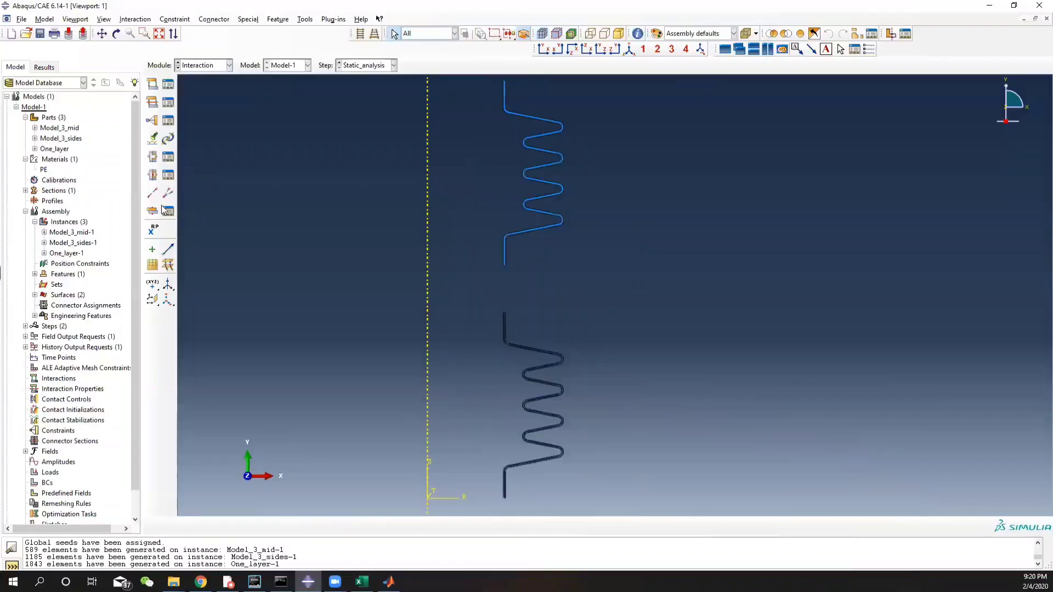
- Create a reference point at the midpoint of the bottom end of the upper single-layer profile
left_click(152, 232)
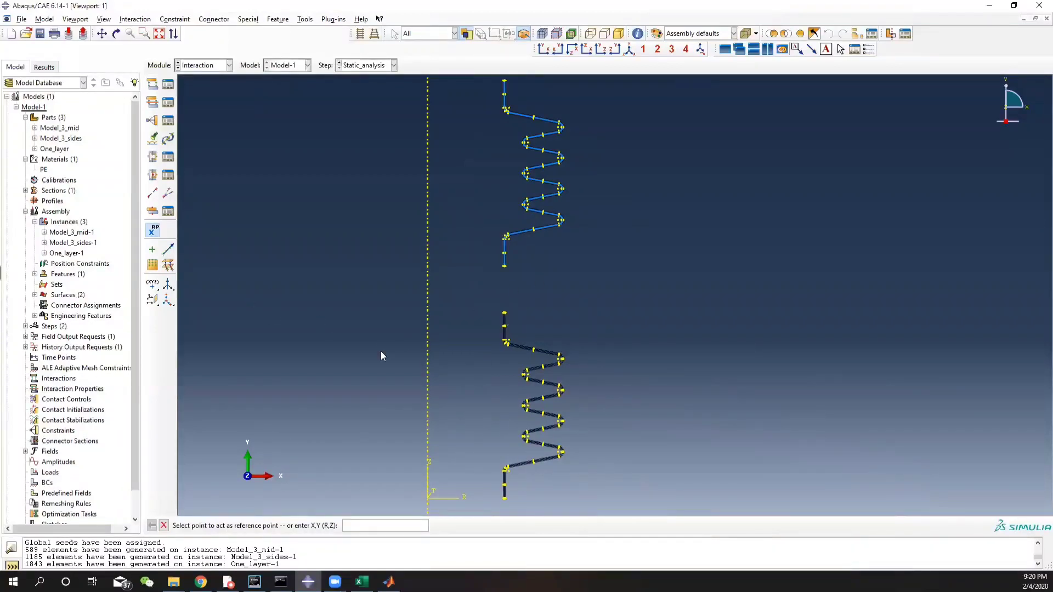
scroll(561, 489, "up", 8)
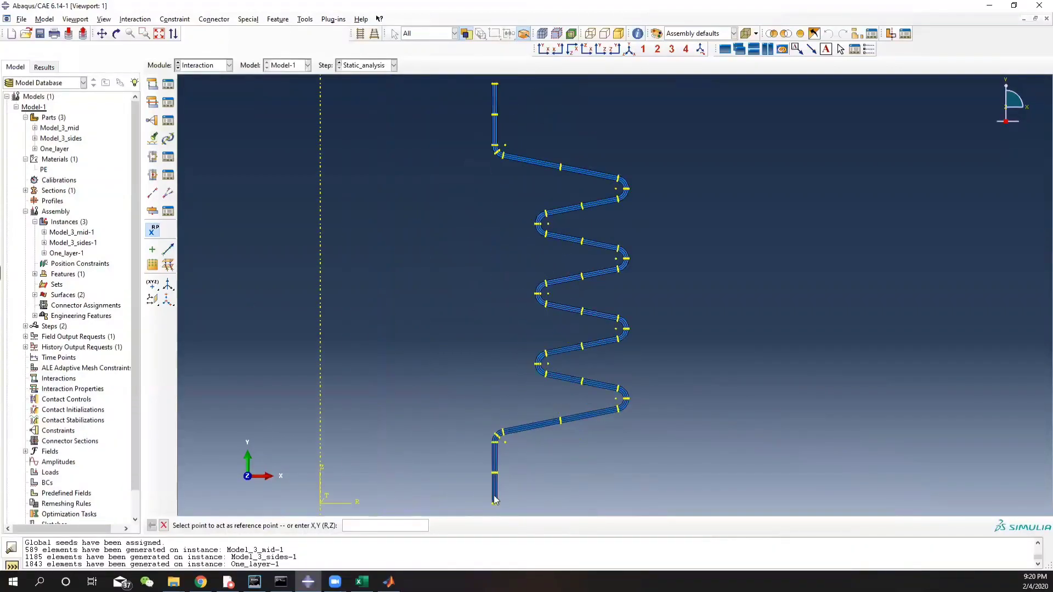
scroll(483, 400, "up", 8)
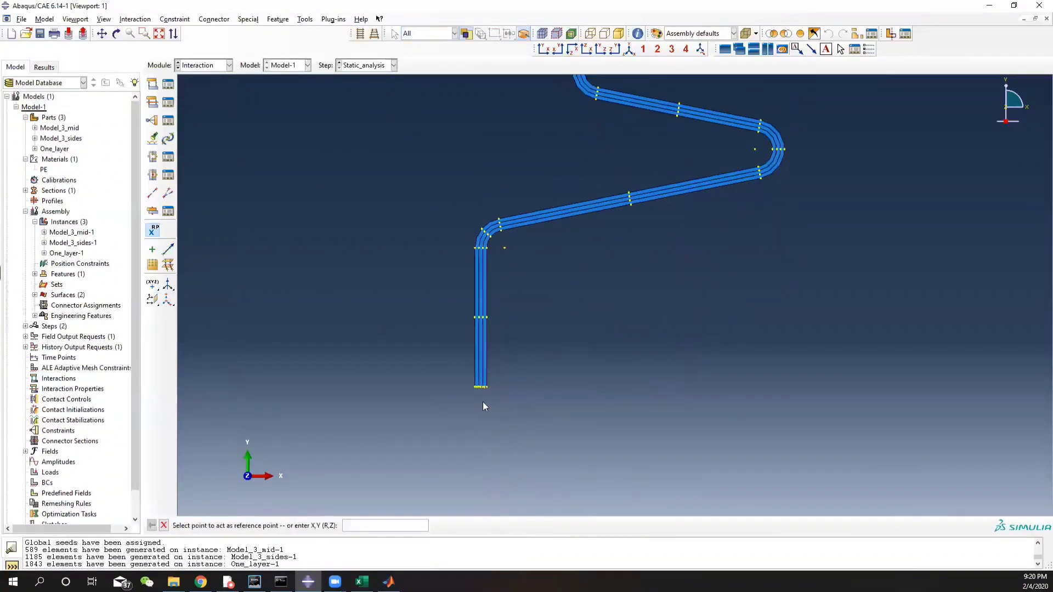
scroll(477, 388, "up", 2)
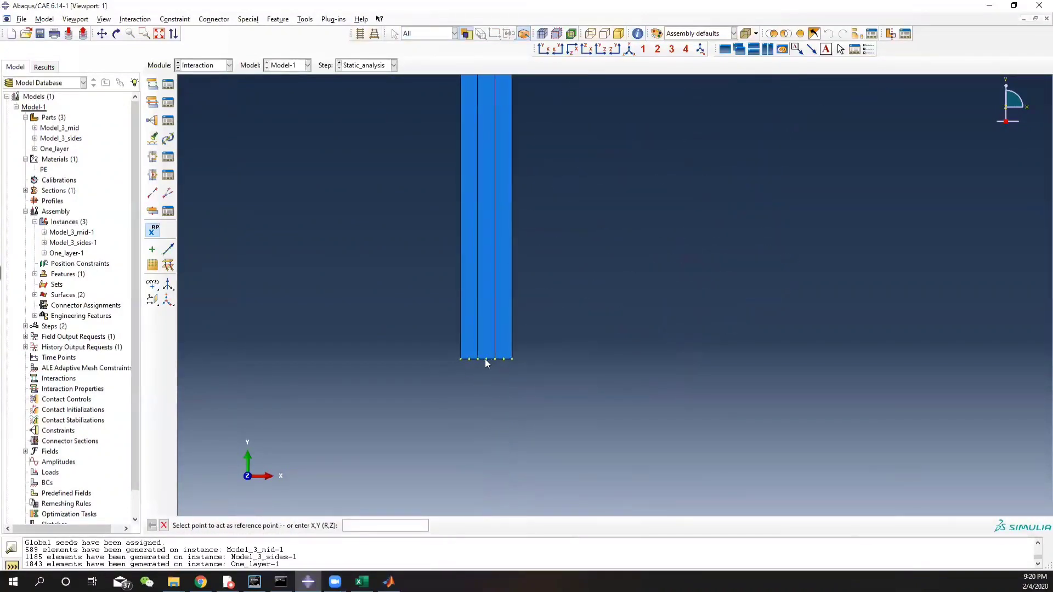
scroll(568, 329, "down", 10)
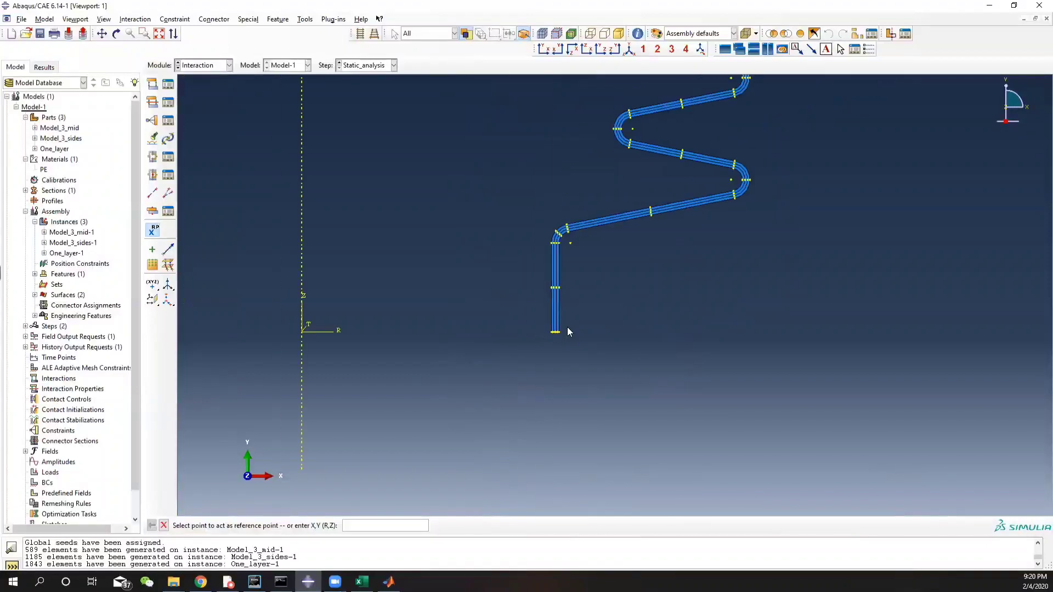
scroll(568, 328, "down", 2)
middle_click_drag(632, 181, 615, 499, "ctrl+alt")
scroll(548, 381, "up", 1)
scroll(528, 351, "up", 5)
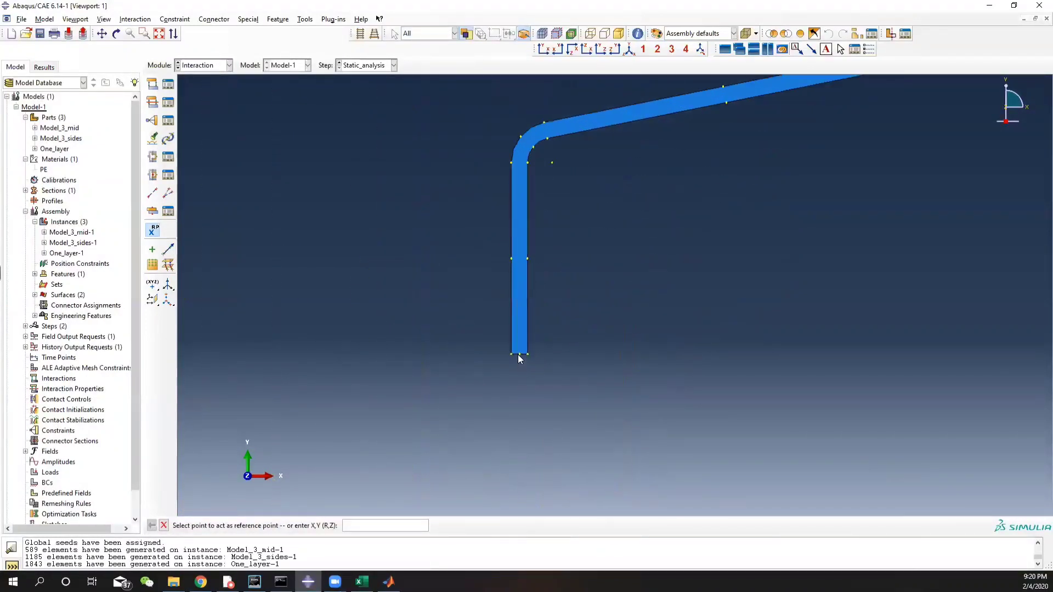
left_click(519, 355)
- Add a second reference point at the midpoint of the bottom end of the lower three-layer profile
scroll(501, 450, "down", 5)
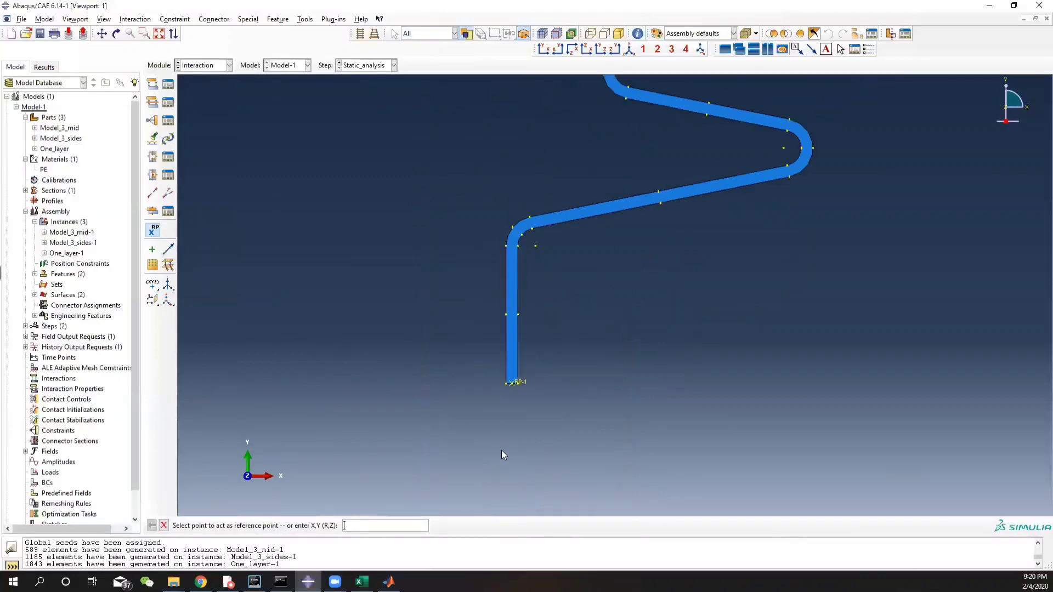
middle_click_drag(551, 460, 522, 140, "ctrl+alt")
middle_click_drag(587, 436, 593, 274, "ctrl+alt")
scroll(450, 384, "up", 3)
scroll(467, 383, "up", 8)
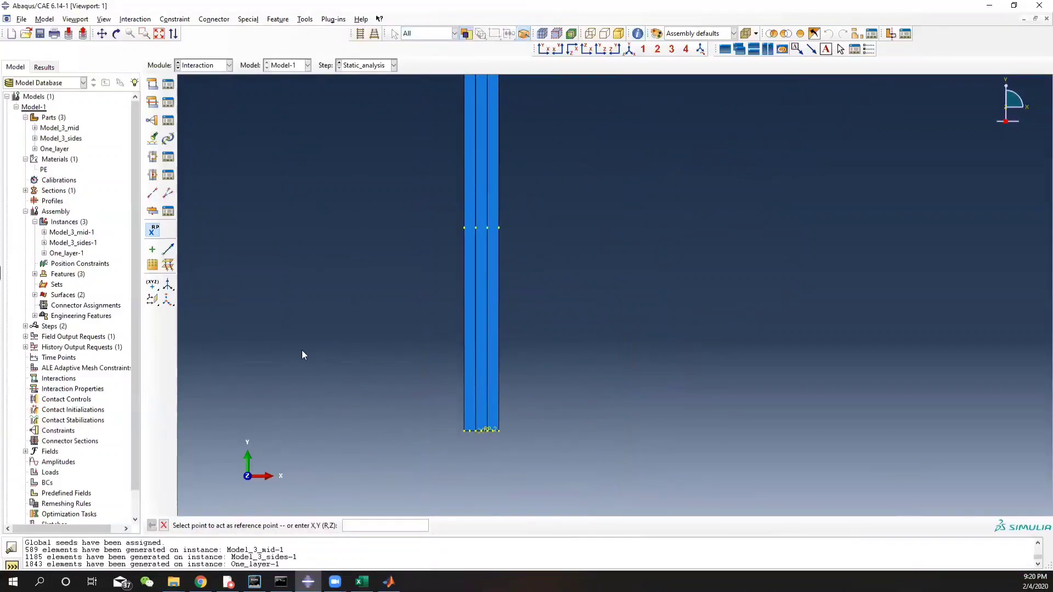
scroll(323, 348, "down", 3)
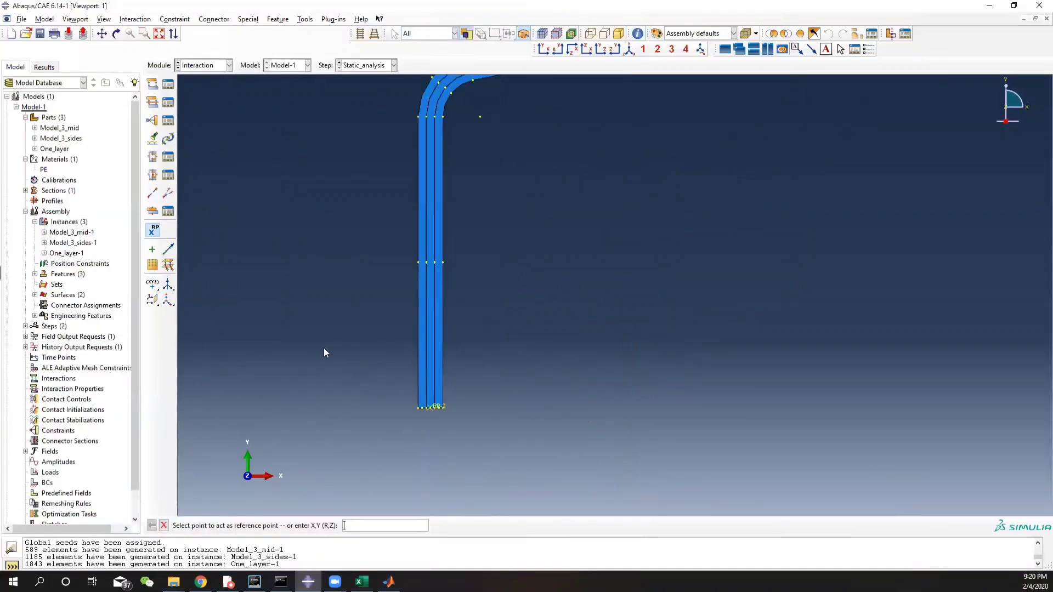
left_click(164, 526)
- Start a coupling constraint named Model1_RP for the single-layer profile
scroll(448, 393, "down", 5)
scroll(498, 334, "down", 3)
middle_click_drag(592, 177, 502, 449, "ctrl+alt")
scroll(490, 377, "down", 4)
scroll(491, 377, "down", 2)
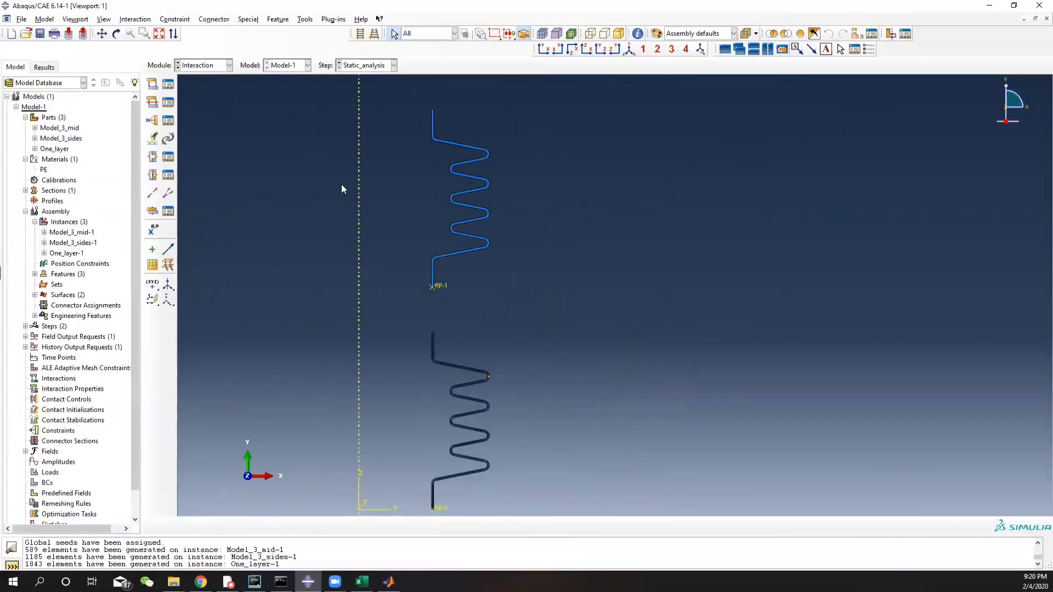
left_click(152, 122)
left_click(252, 250)
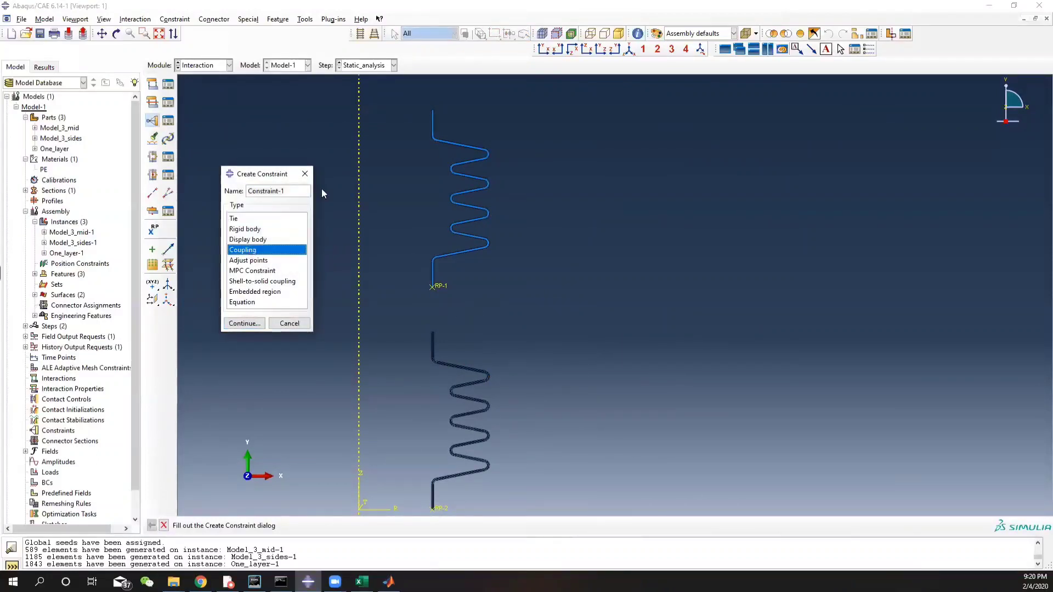
type("RP")
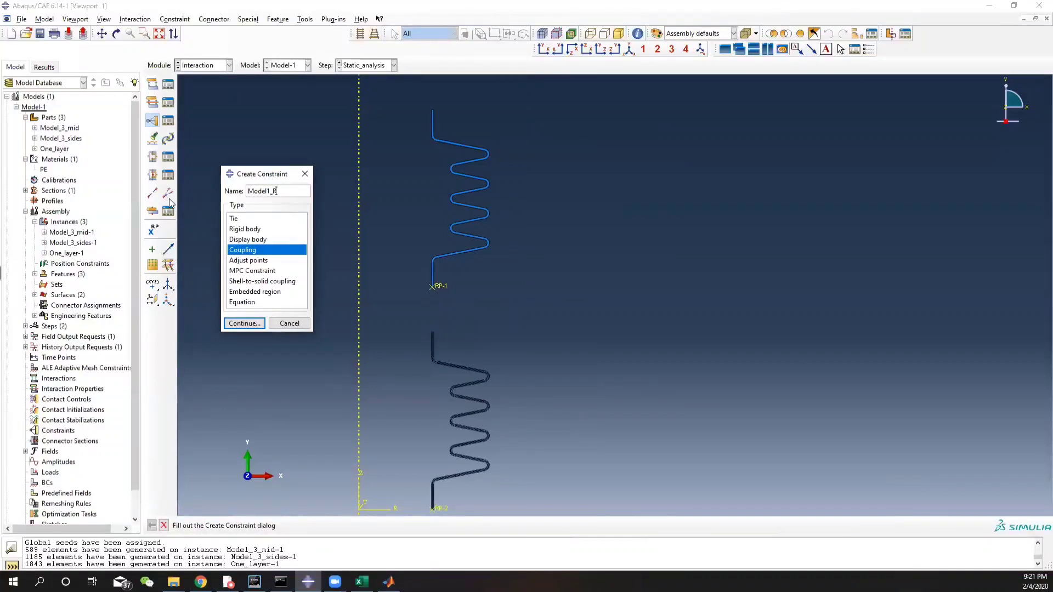
left_click(244, 324)
- Kinematically couple reference point RP-1 to the single-layer profile's bottom edge, constraining U1, U2 and UR3
scroll(429, 320, "down", 4)
scroll(426, 272, "down", 10)
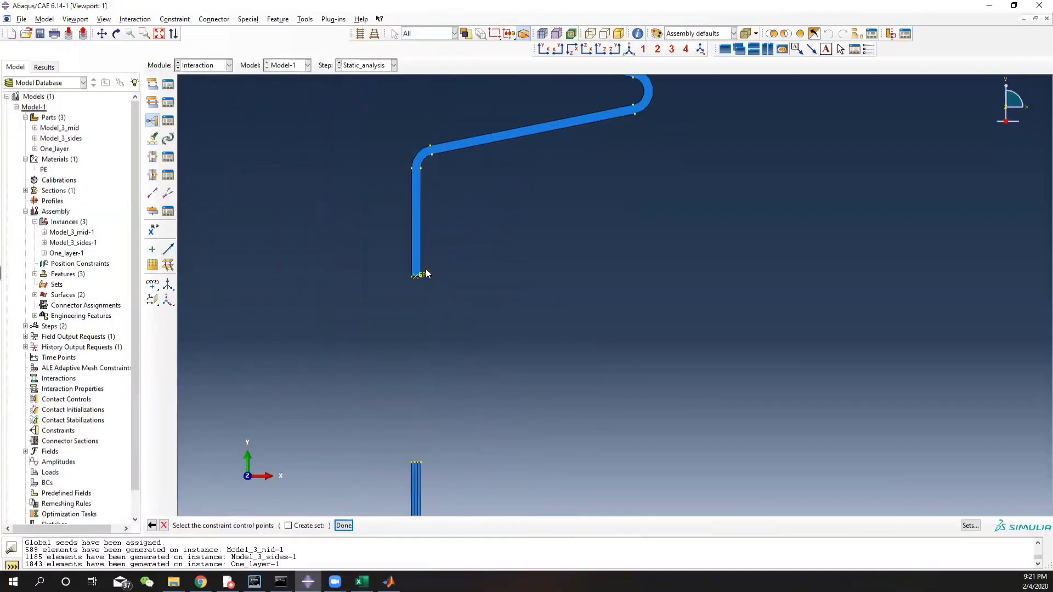
scroll(418, 274, "down", 3)
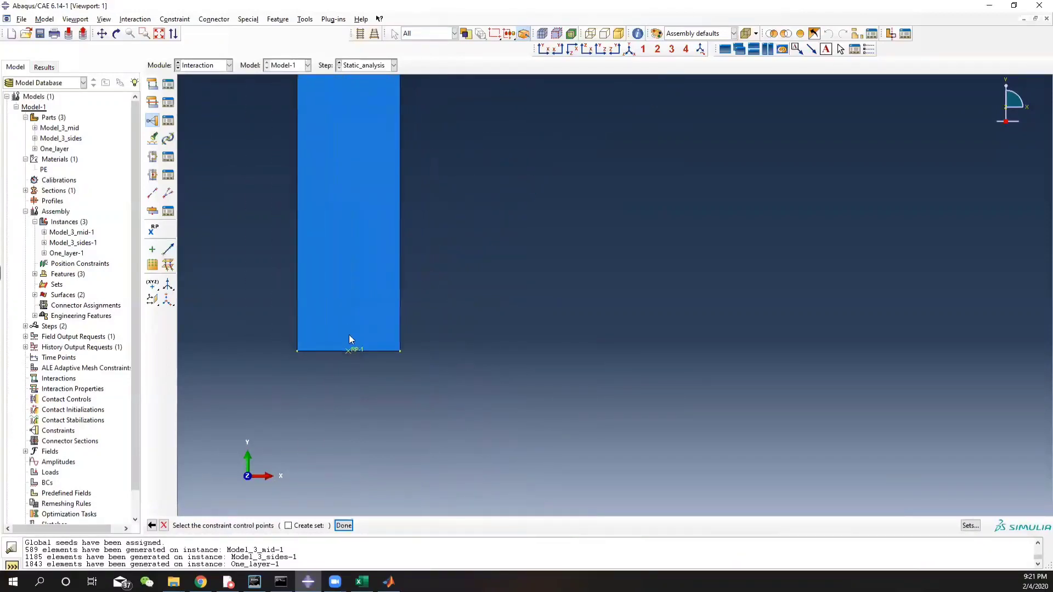
left_click(347, 350)
left_click(344, 526)
left_click(305, 525)
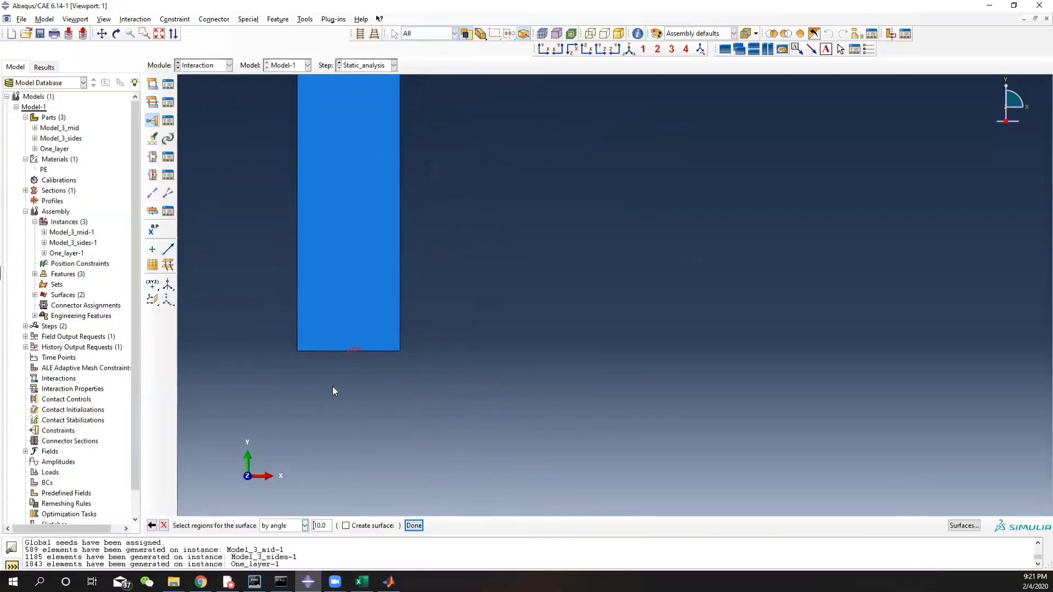
left_click(321, 351)
left_click(414, 525)
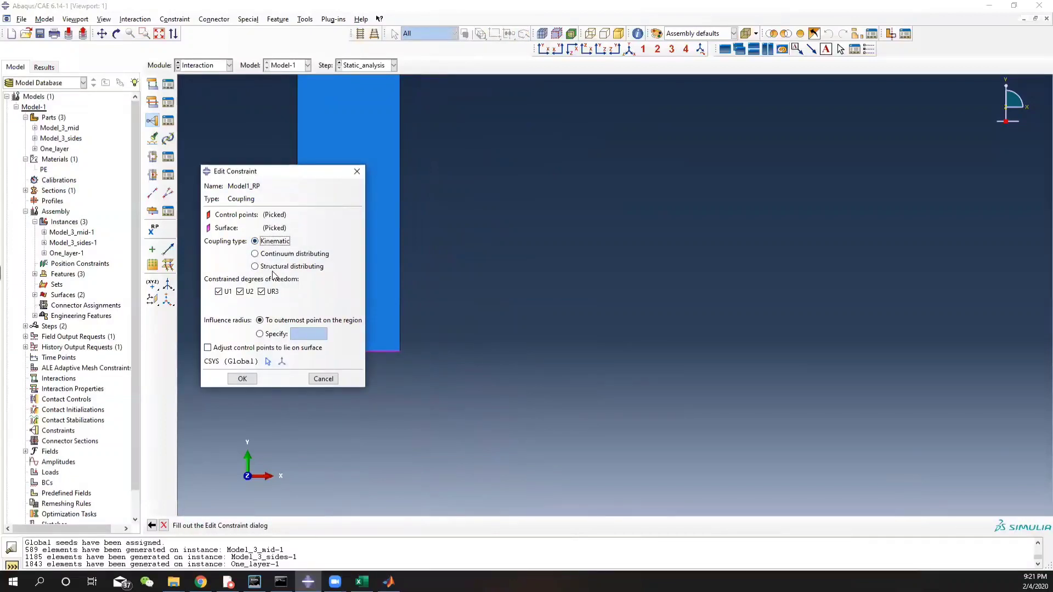
left_click(242, 380)
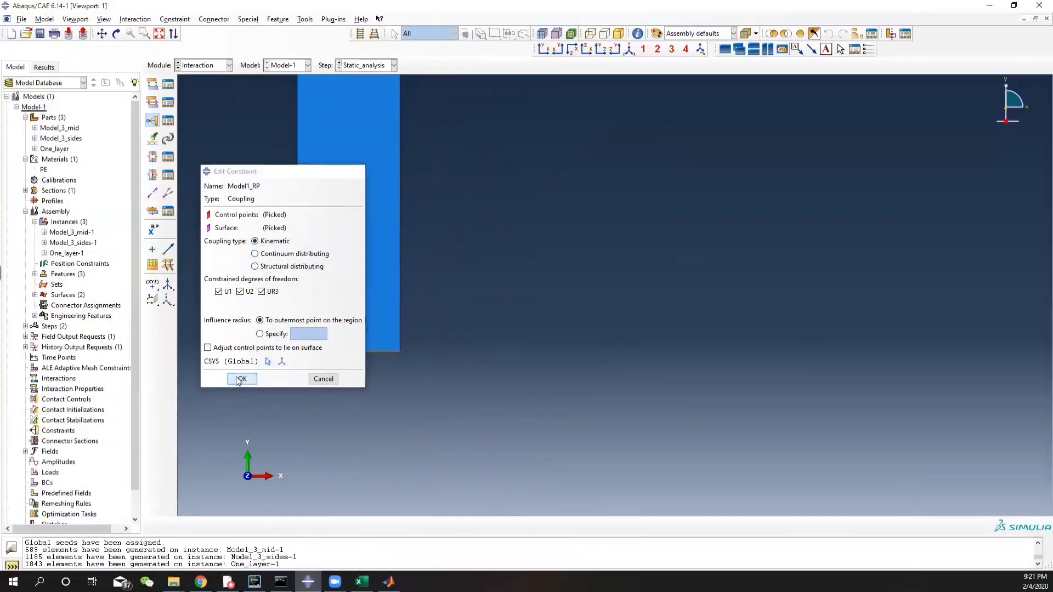
- Start a second coupling constraint named Model2_RP for the three-layer profile
scroll(490, 365, "up", 10)
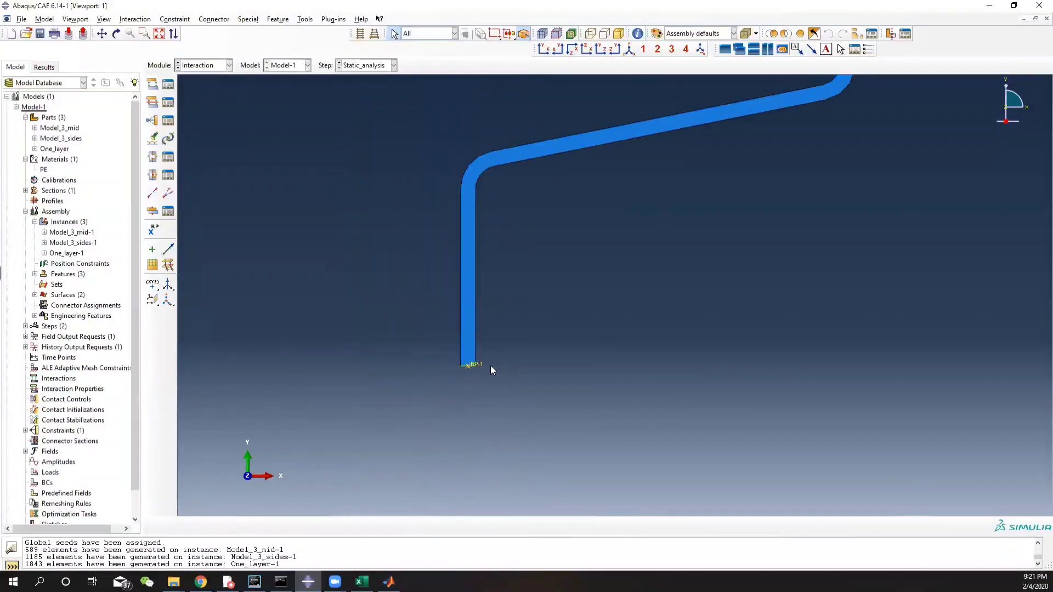
scroll(490, 365, "up", 5)
middle_click_drag(562, 435, 551, 216, "ctrl+alt")
scroll(478, 416, "down", 10)
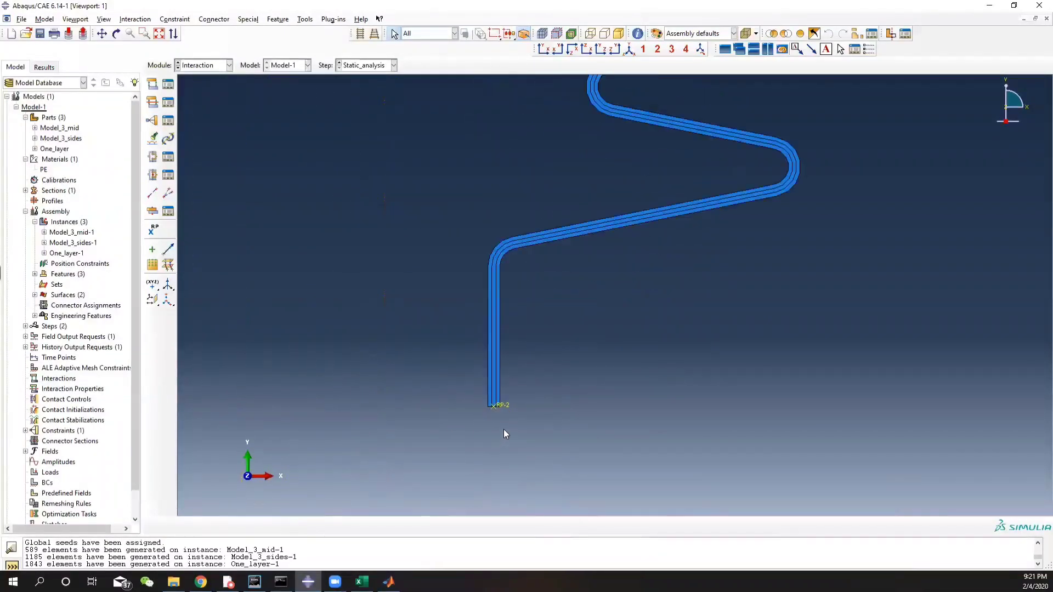
scroll(482, 386, "down", 4)
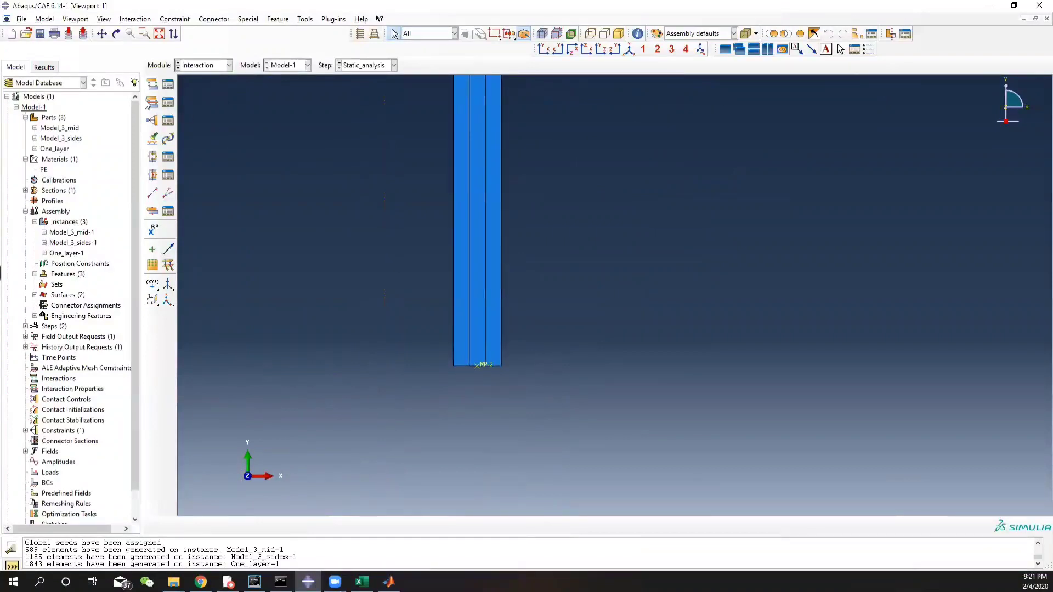
left_click(152, 121)
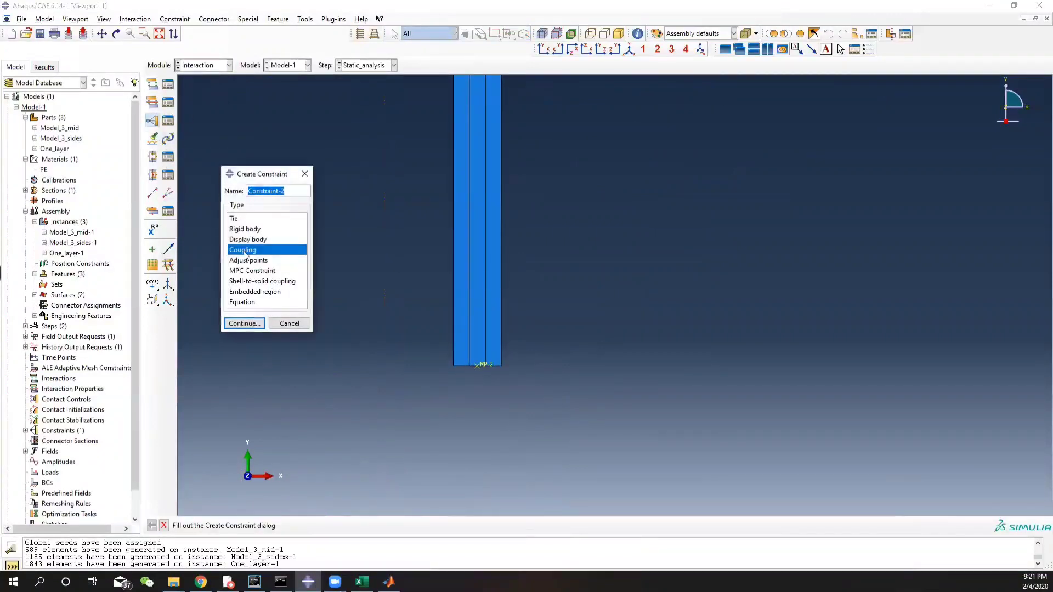
left_click(305, 174)
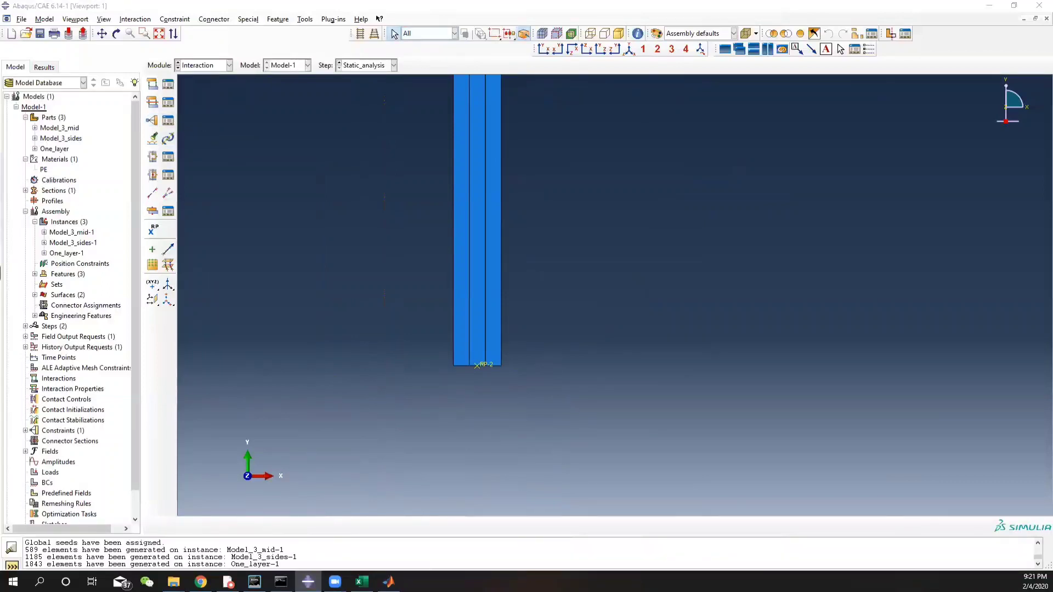
left_click_drag(0, 156, 280, 181)
left_click(213, 260)
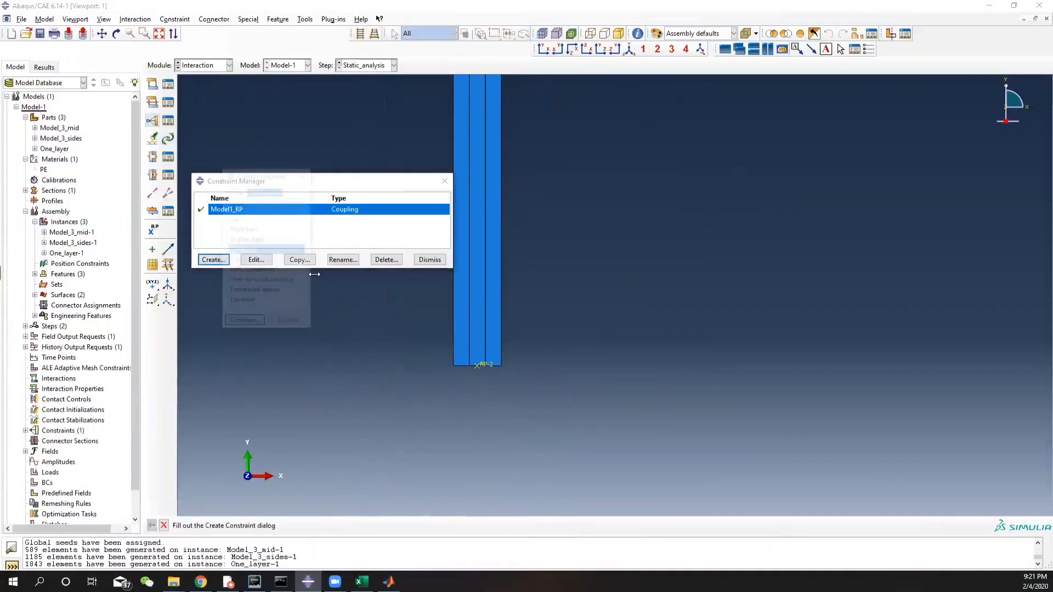
type("Model2_RP")
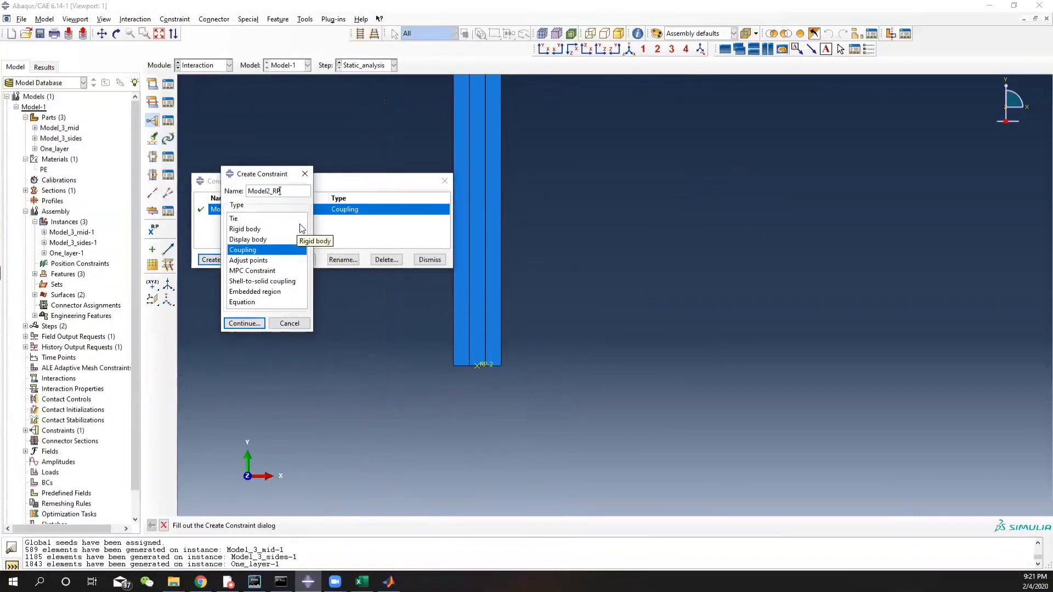
left_click(244, 323)
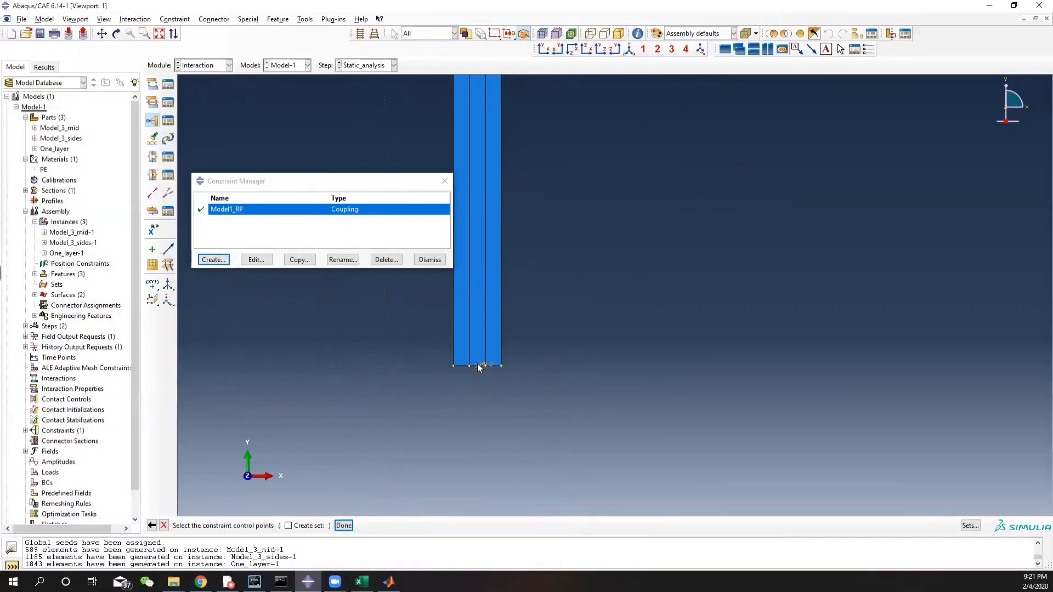
- Kinematically couple reference point RP-2 to the bottom edges of all three layers, constraining U1, U2 and UR3
scroll(474, 370, "down", 2)
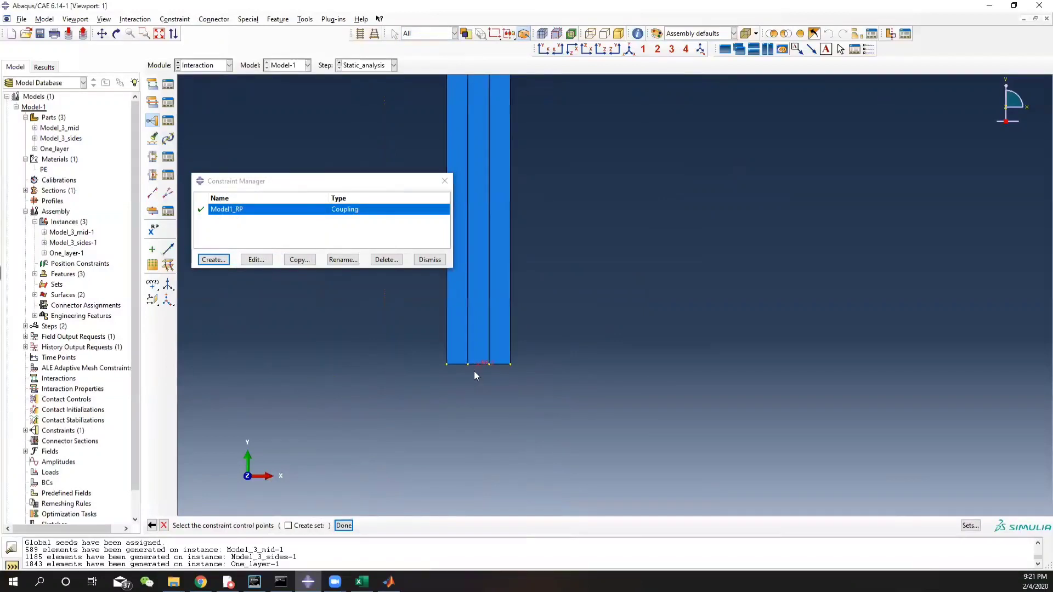
left_click(343, 525)
left_click(292, 525)
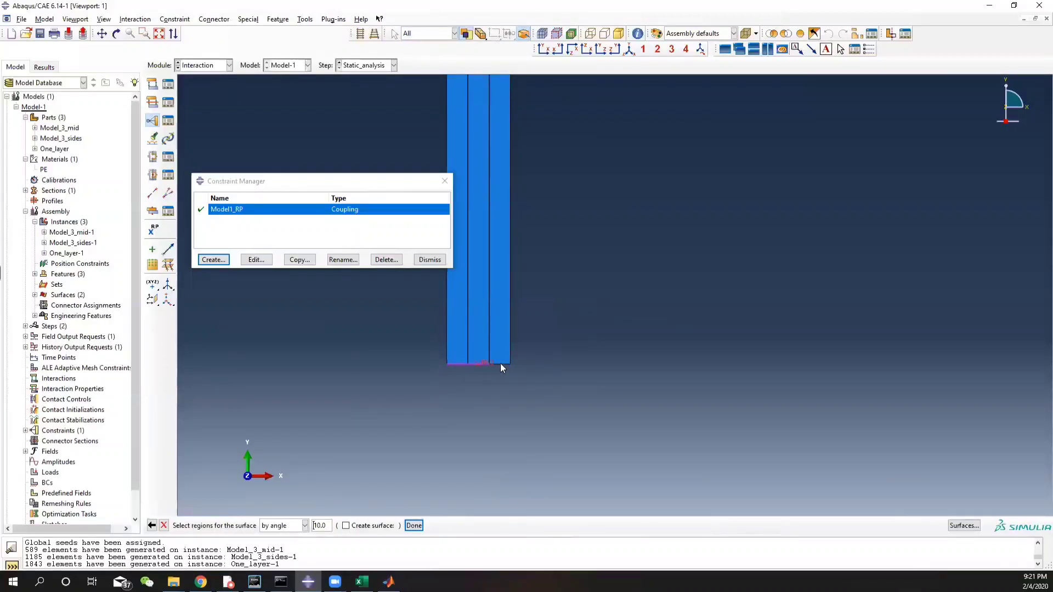
left_click(415, 526)
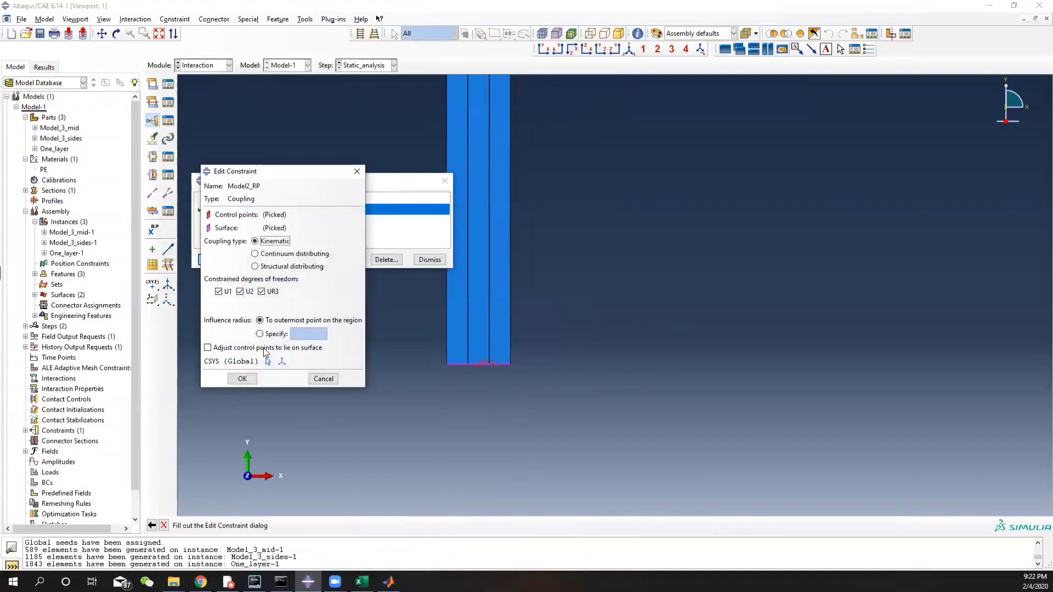
left_click(253, 379)
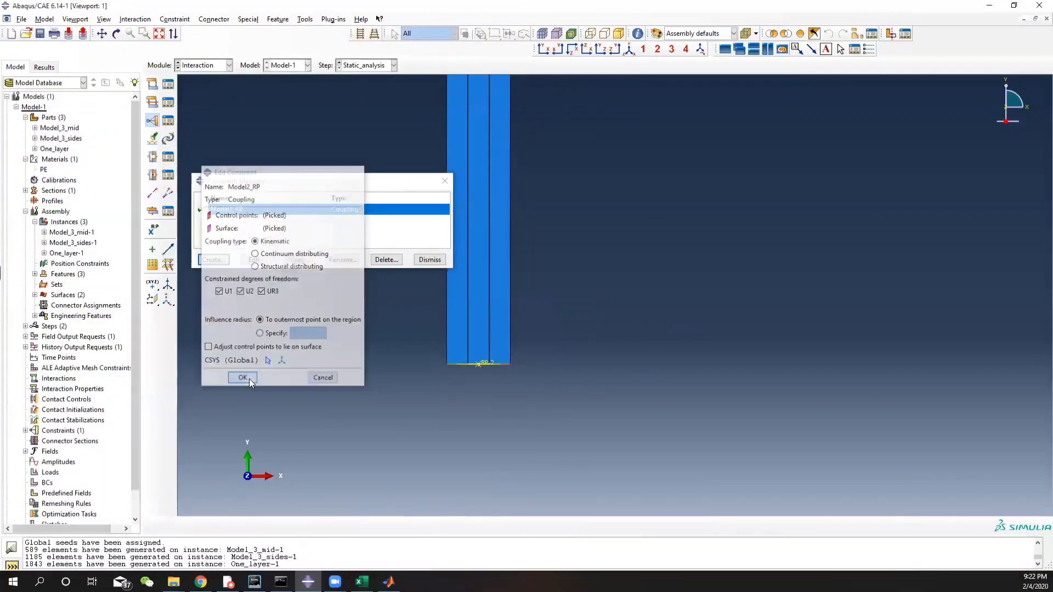
left_click(444, 181)
scroll(486, 294, "down", 5)
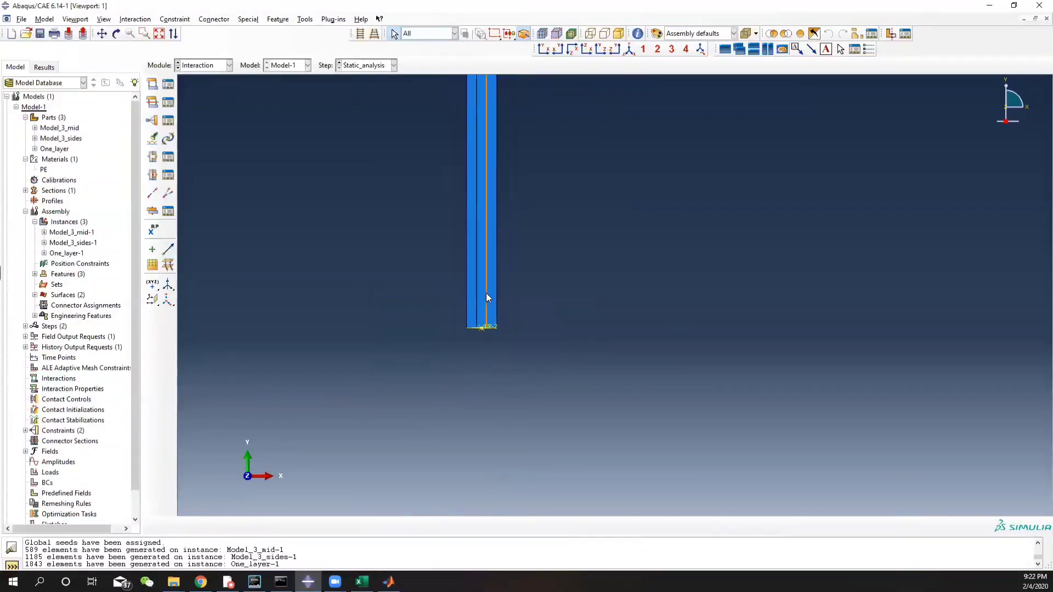
scroll(485, 294, "down", 8)
middle_click_drag(612, 117, 586, 335, "ctrl+alt")
scroll(476, 191, "down", 1)
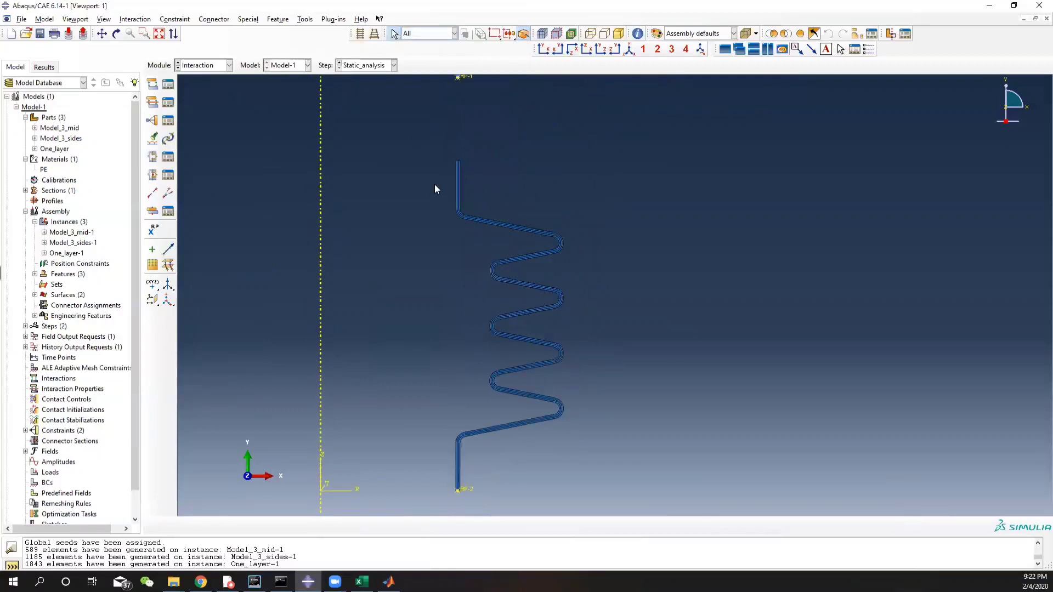
scroll(509, 199, "up", 6)
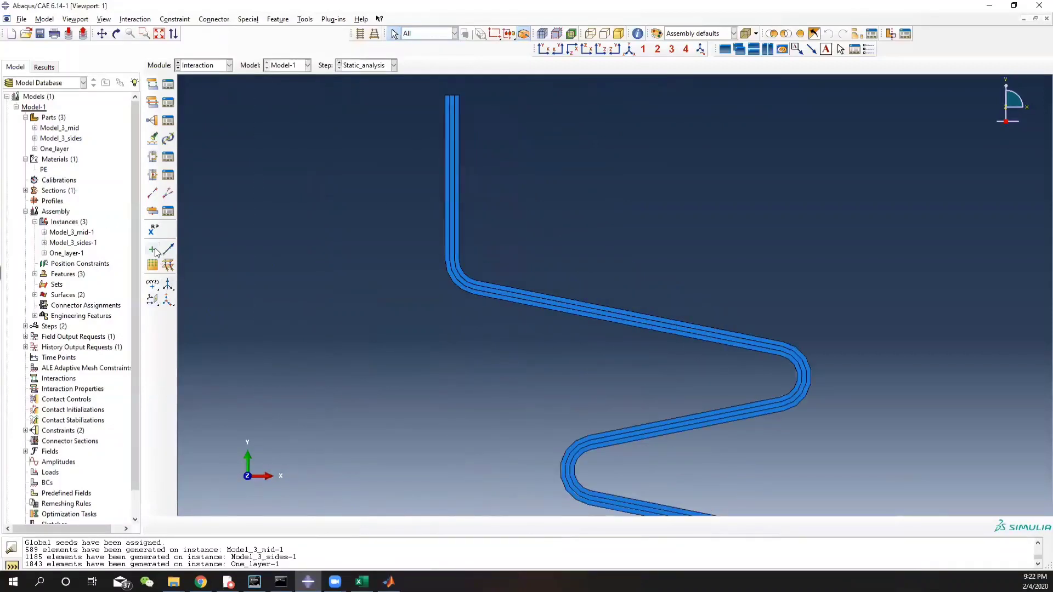
left_click(153, 121)
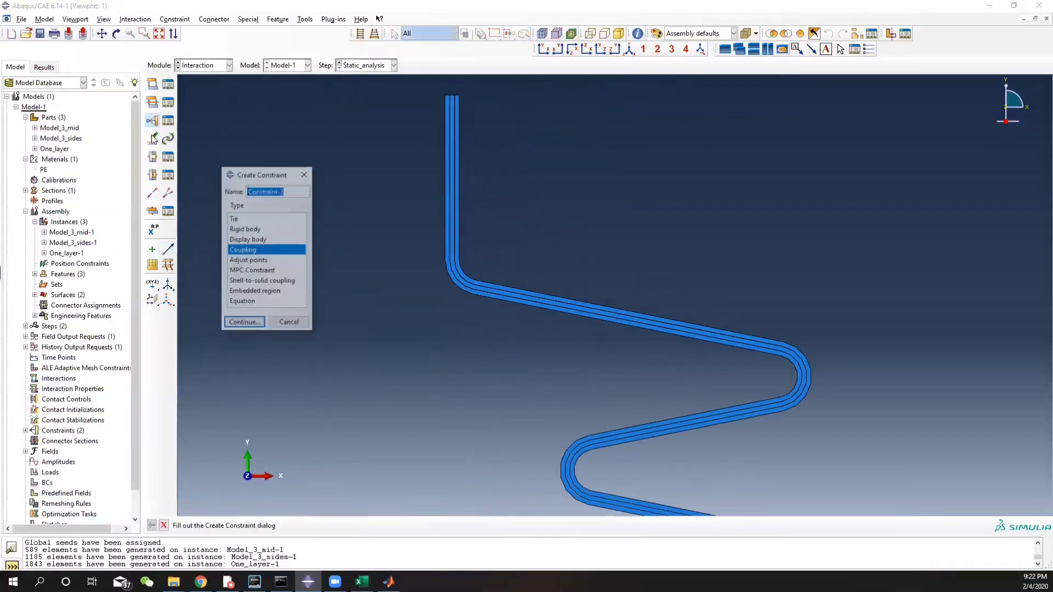
left_click(303, 175)
- Create a contact interaction property named Cohesive with mechanical cohesive behavior, keeping its default settings
left_click(153, 102)
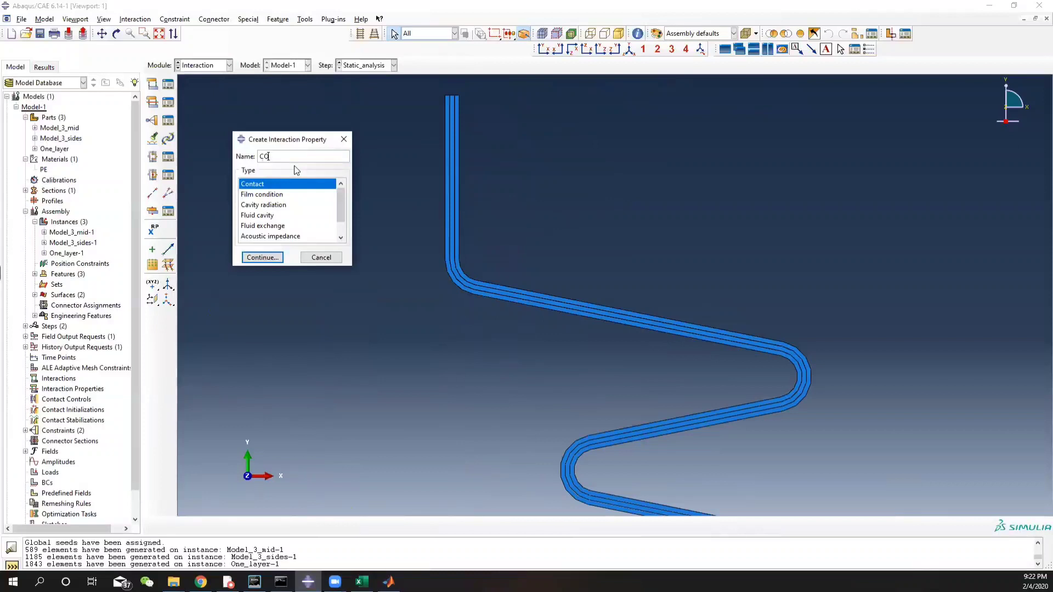
type("Cohesive")
left_click(276, 260)
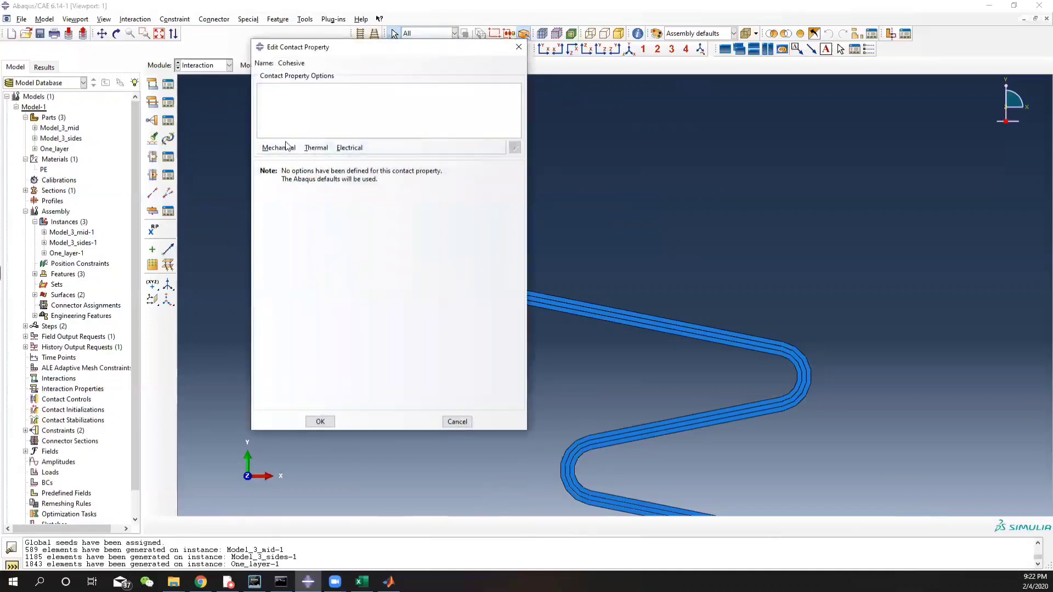
left_click(280, 148)
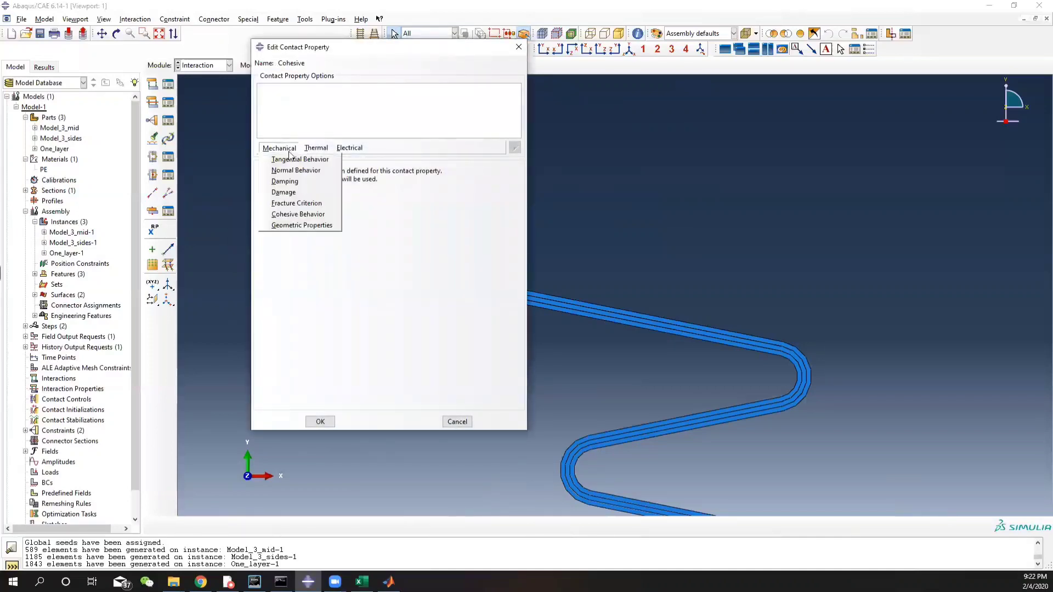
left_click(305, 215)
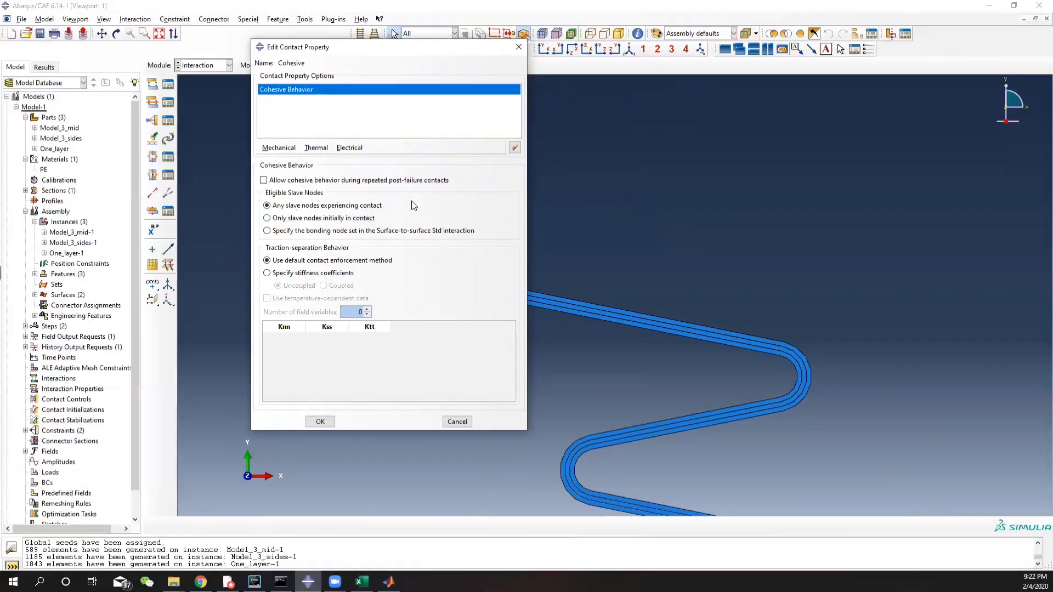
left_click(325, 424)
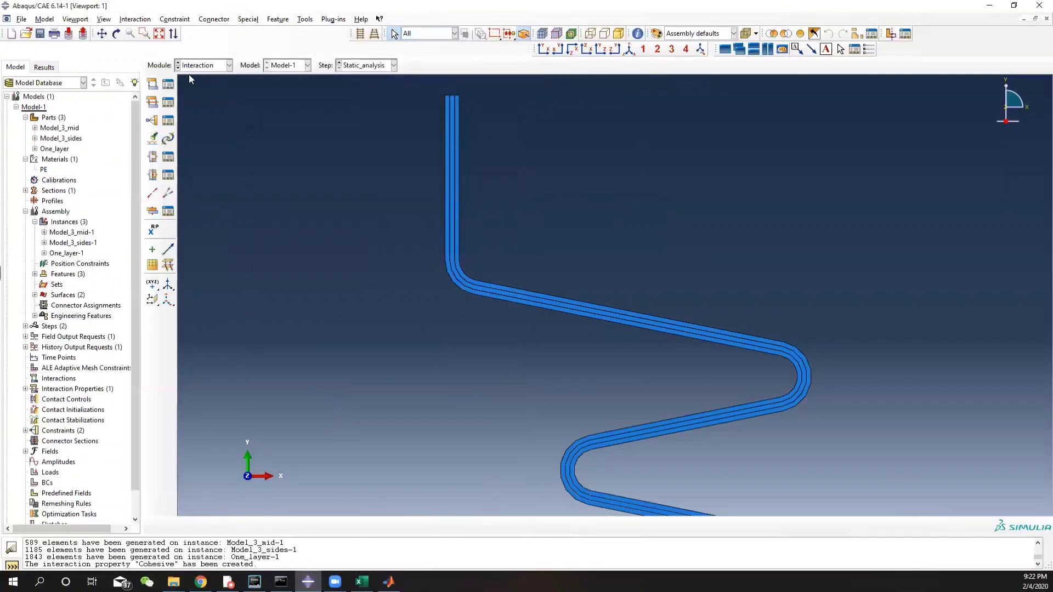
- Start a standard surface-to-surface contact interaction named Cohesive_contact in the Static_analysis step
left_click(153, 84)
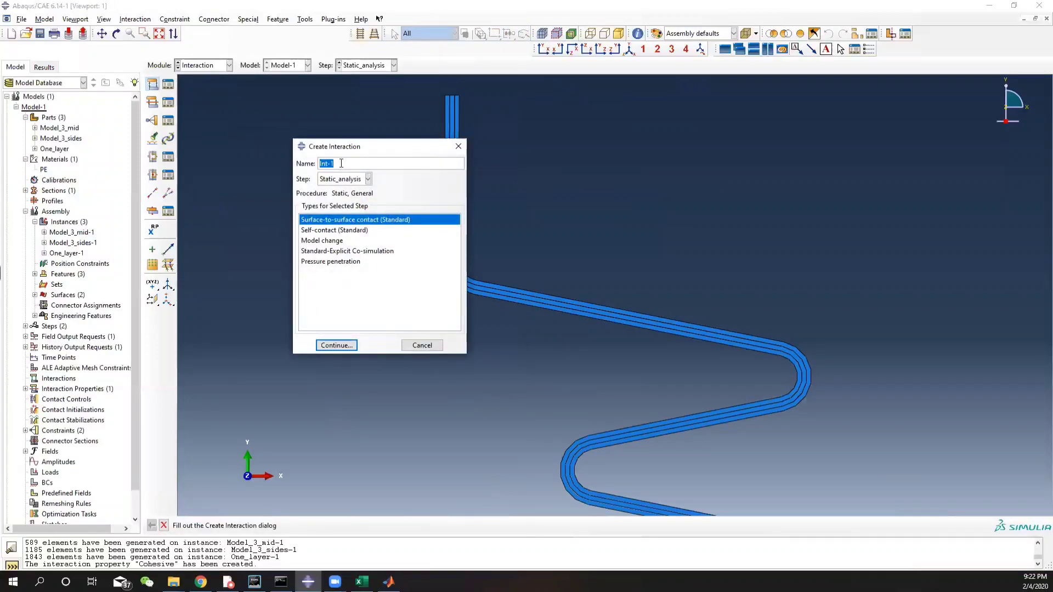
left_click(367, 180)
left_click(345, 202)
left_click(353, 163)
left_click_drag(354, 160, 267, 162)
type("Cohesive_contact")
left_click(335, 346)
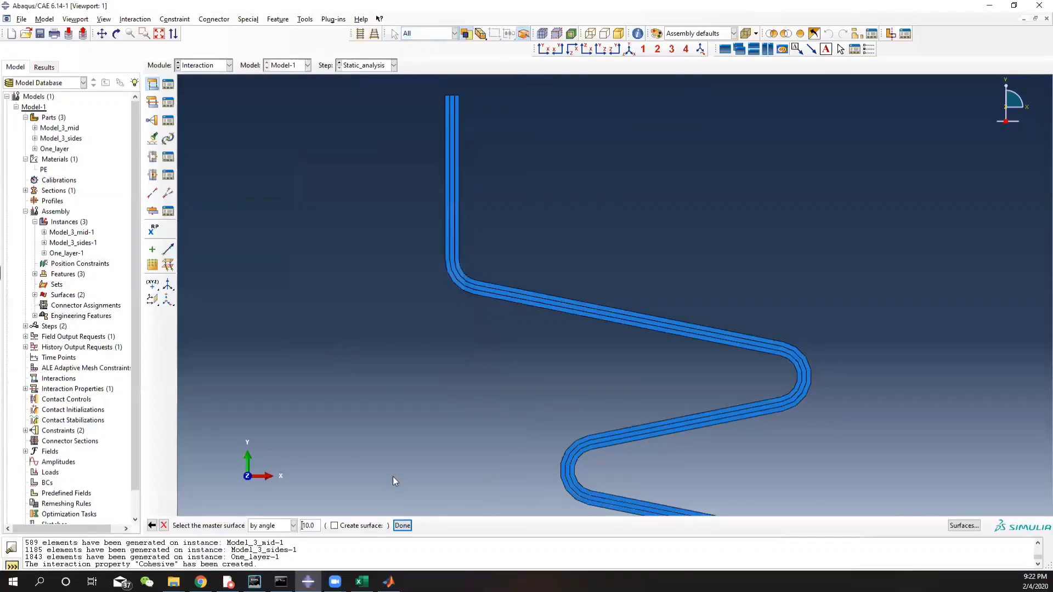
- Assign Mid_surf as the master surface and Sides_surf as the slave surface of the contact
left_click(963, 525)
left_click(229, 293)
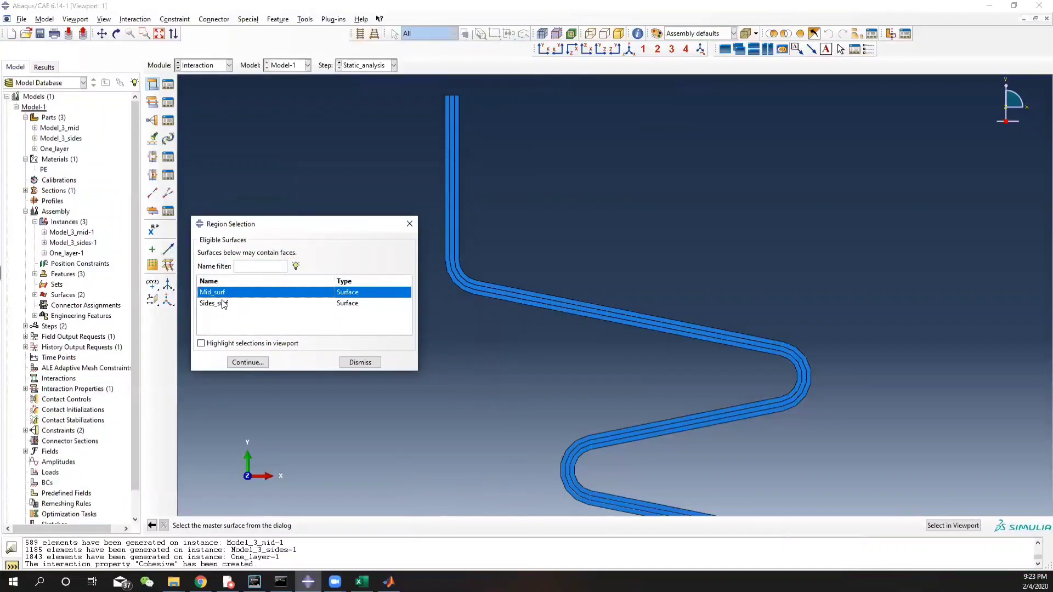
left_click(249, 363)
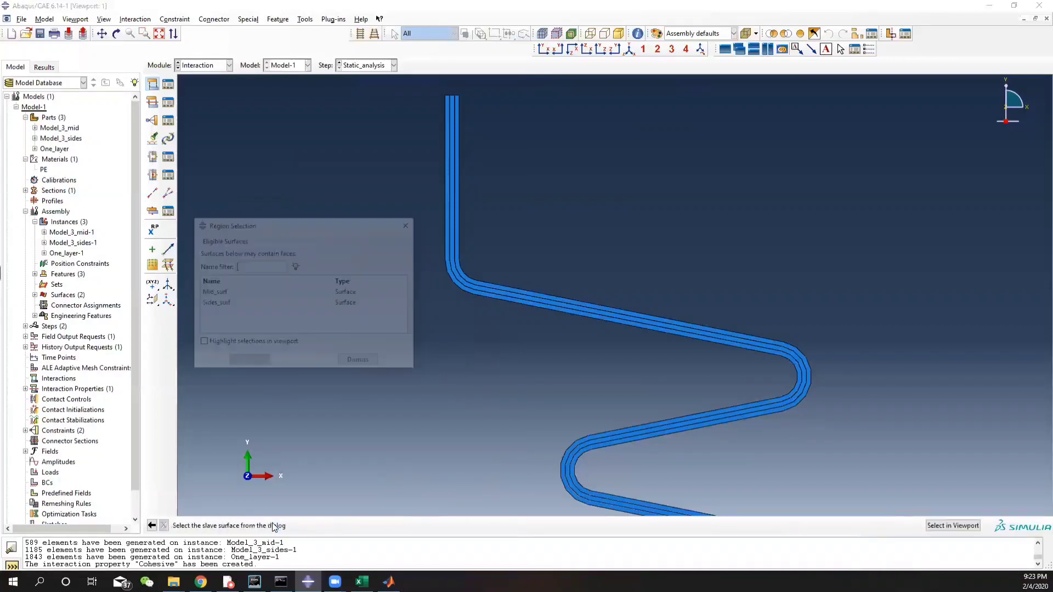
left_click(226, 304)
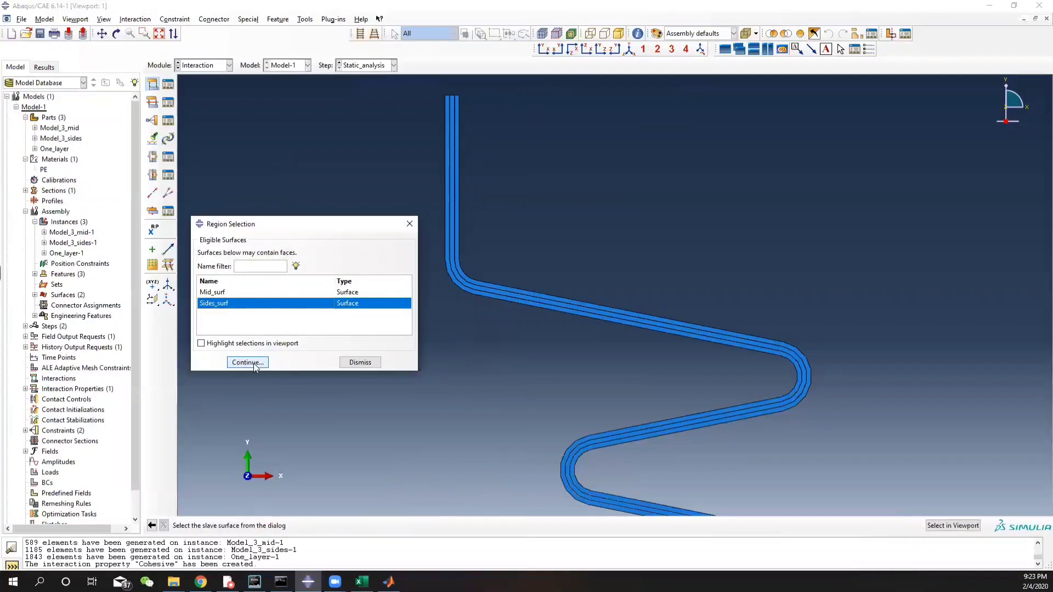
left_click(253, 363)
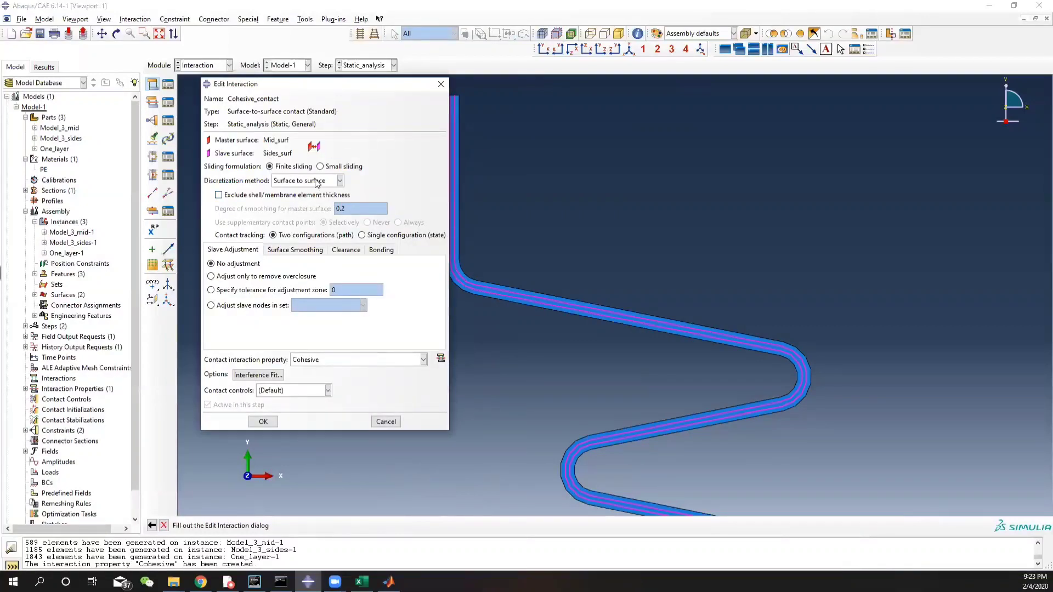
- Set the contact to small sliding with no slave adjustment and create it with the Cohesive property
left_click(322, 167)
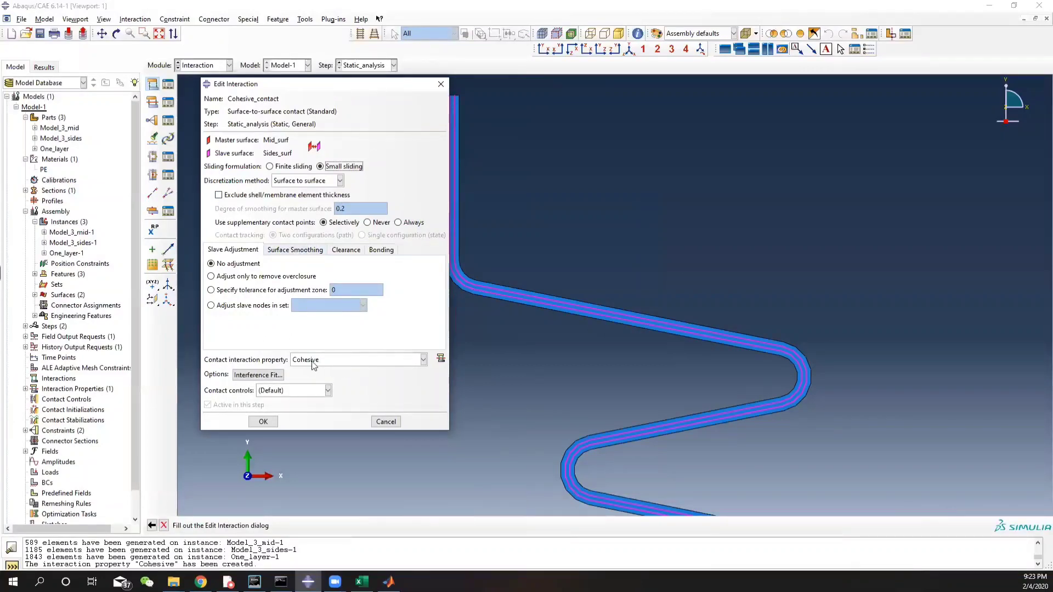
left_click(309, 251)
left_click(346, 250)
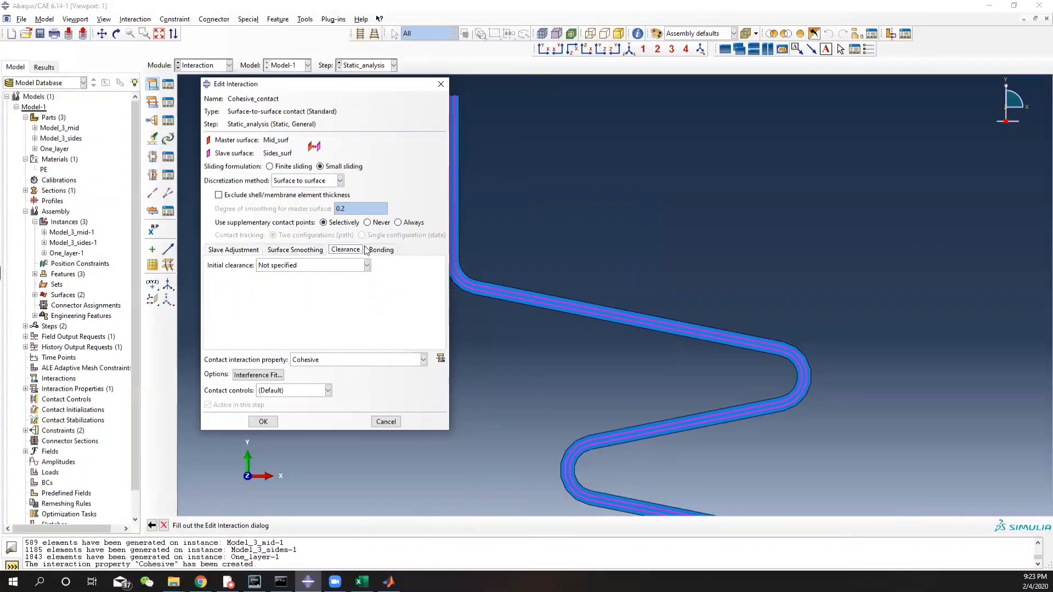
left_click(380, 251)
left_click(230, 251)
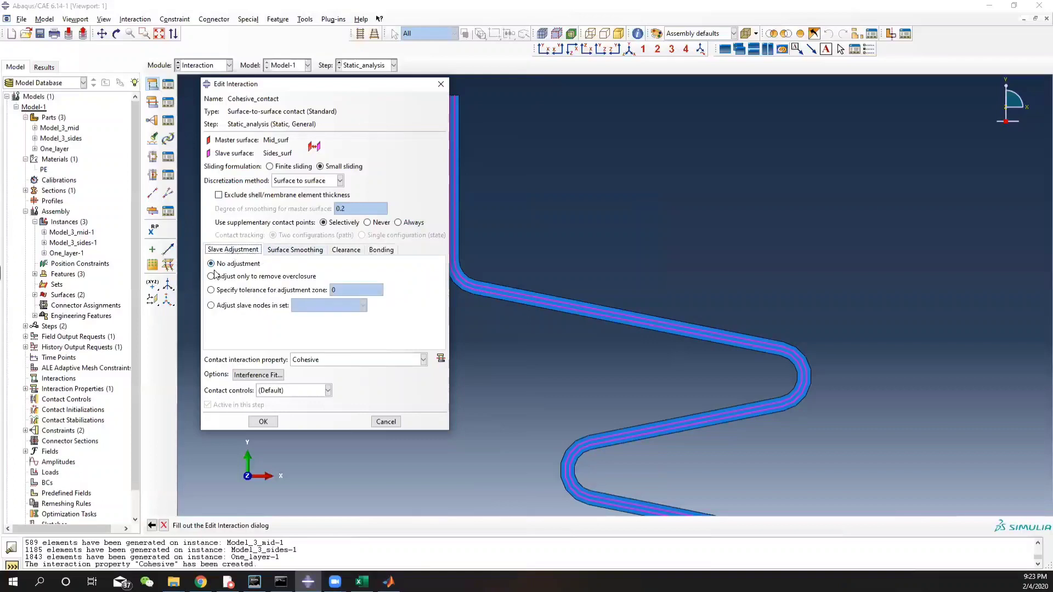
left_click(263, 422)
scroll(510, 276, "down", 2)
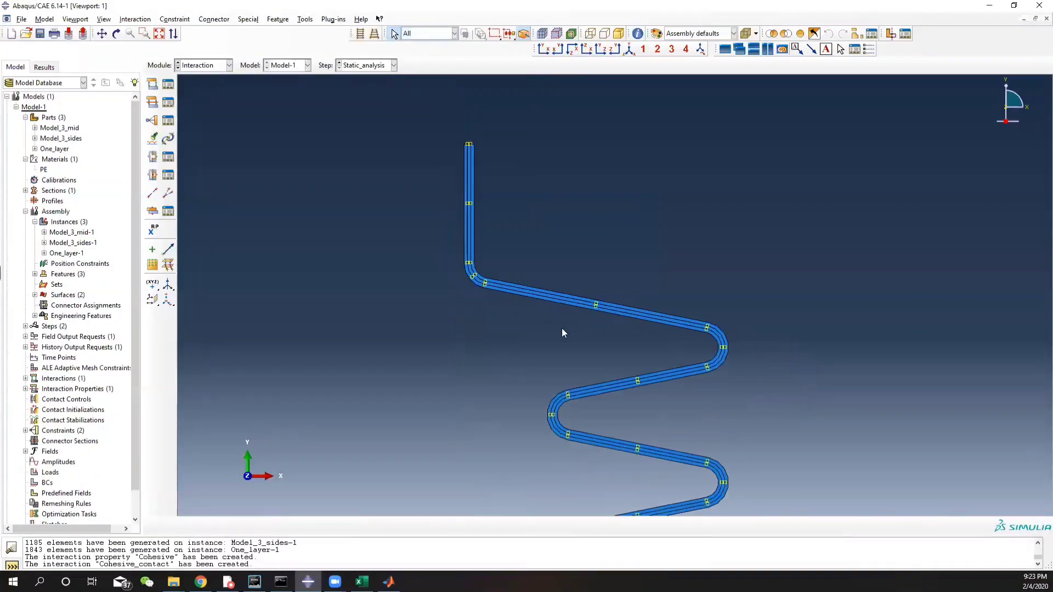
scroll(625, 391, "up", 3)
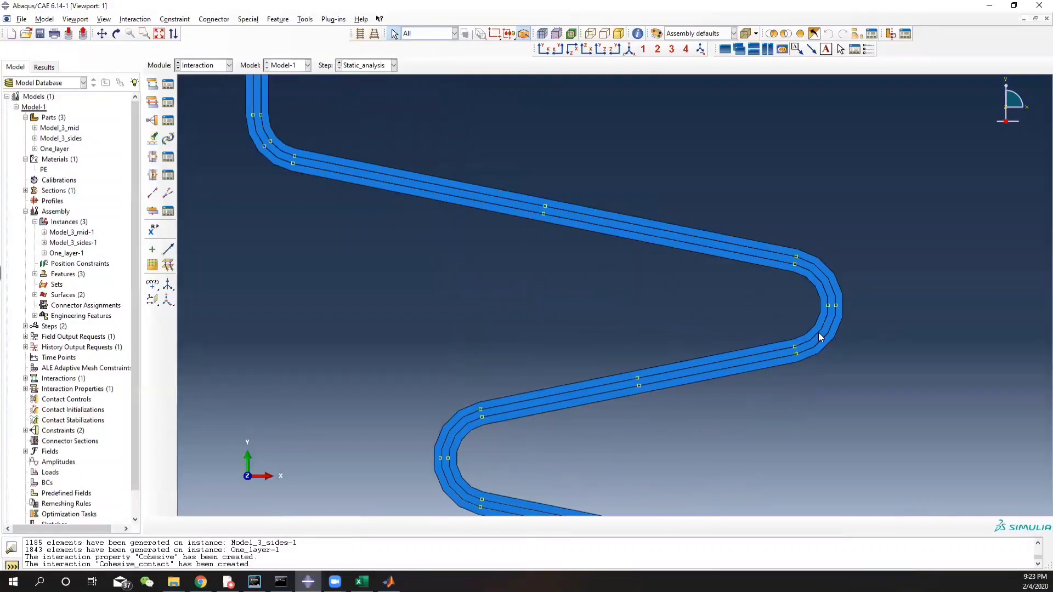
scroll(504, 230, "down", 5)
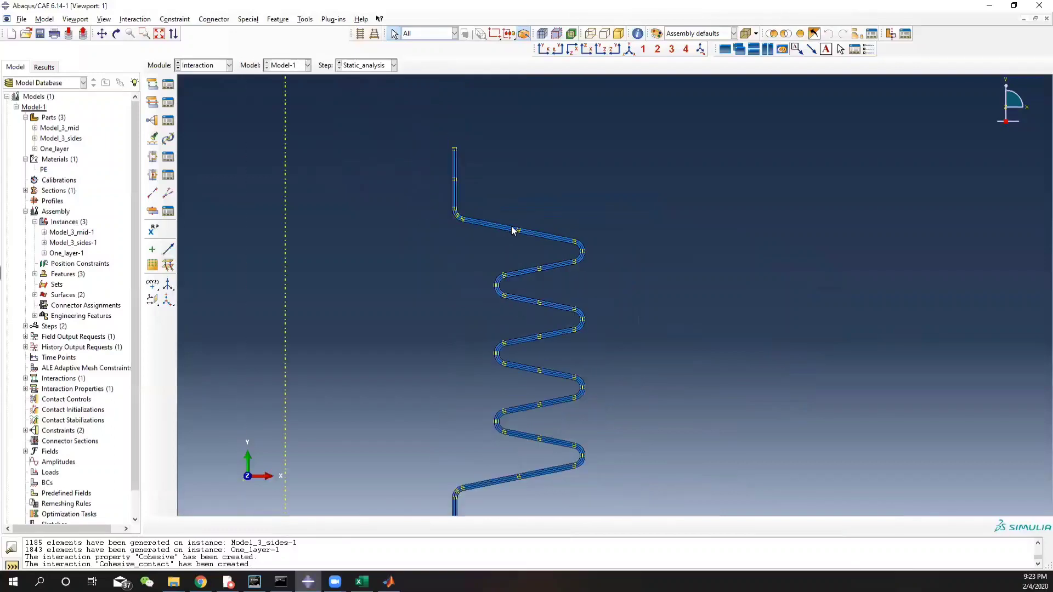
- Start a mechanical pressure load named inner_pressure in the Static_analysis step
left_click(203, 65)
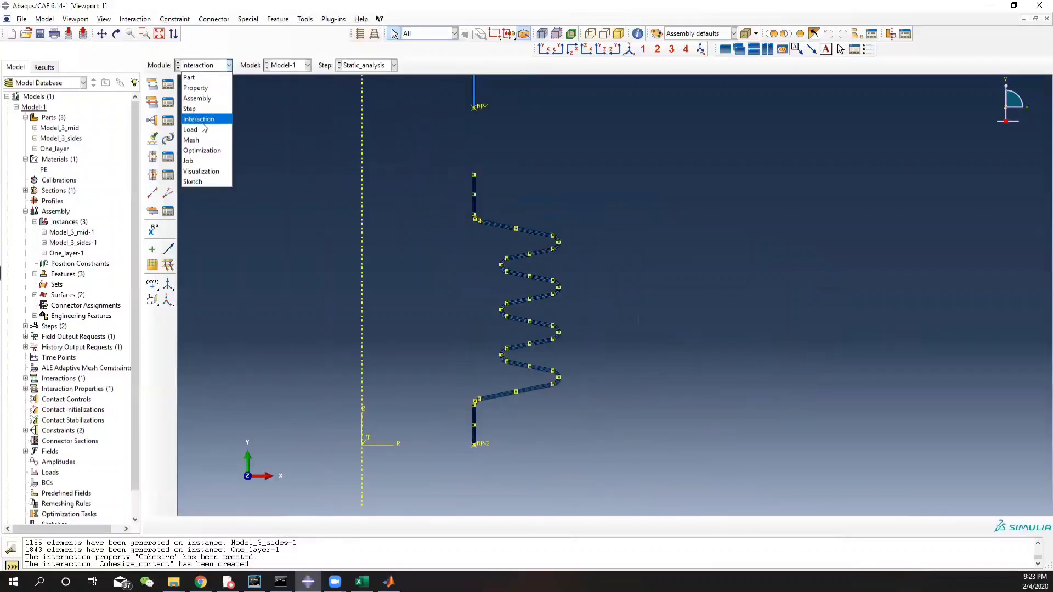
left_click(203, 129)
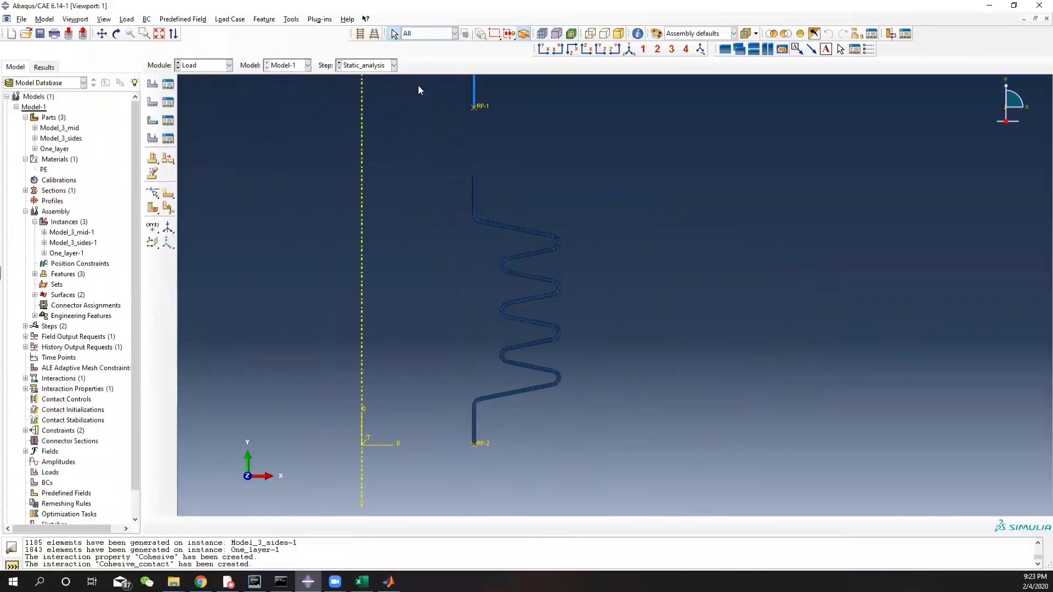
scroll(475, 164, "down", 3)
scroll(486, 153, "up", 7)
middle_click_drag(518, 116, 503, 397, "ctrl+alt")
left_click(167, 83)
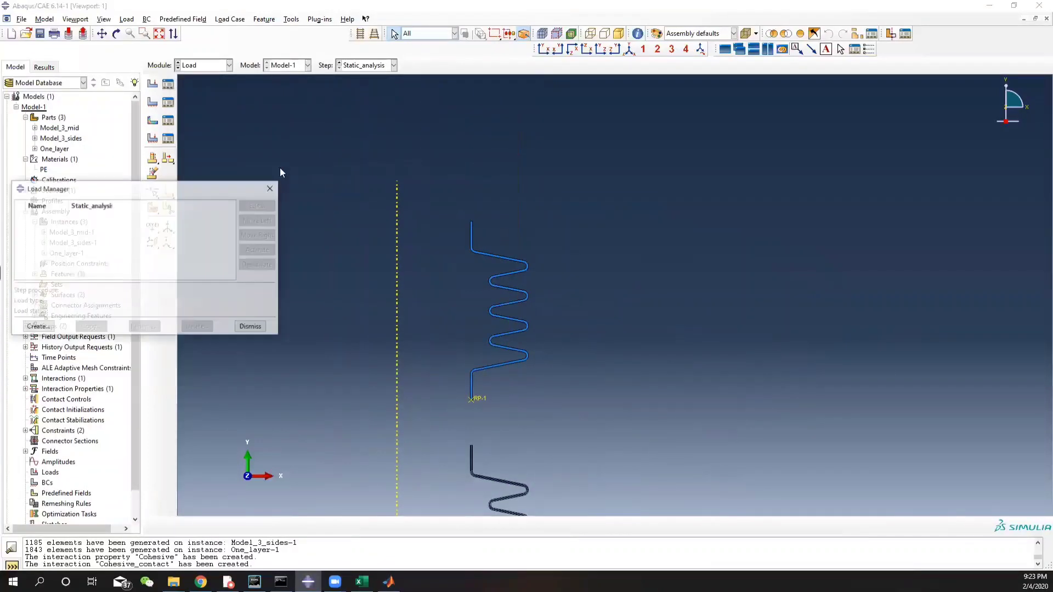
left_click(37, 327)
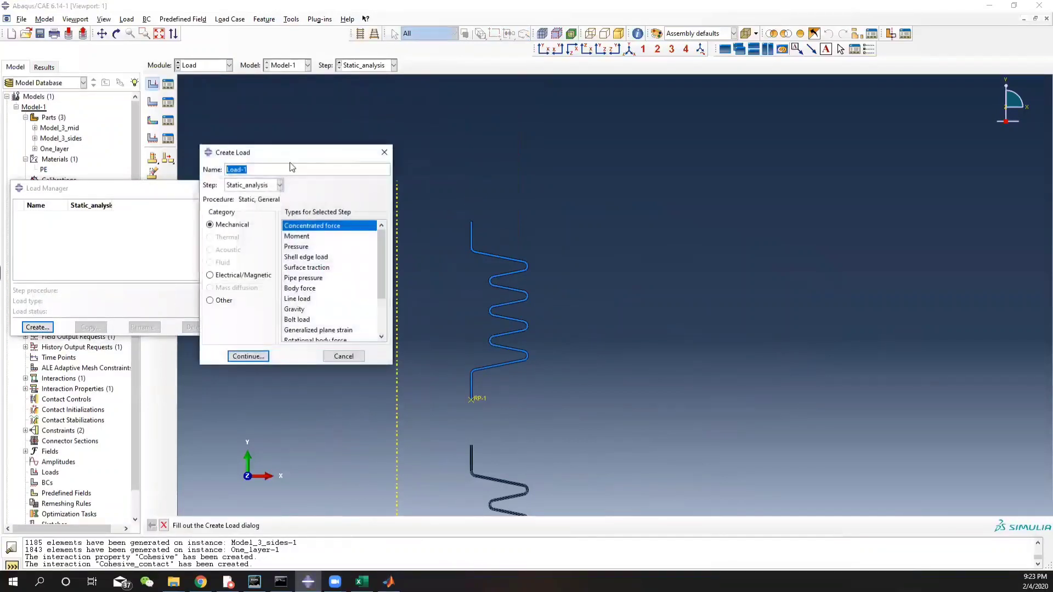
key("BackSpace")
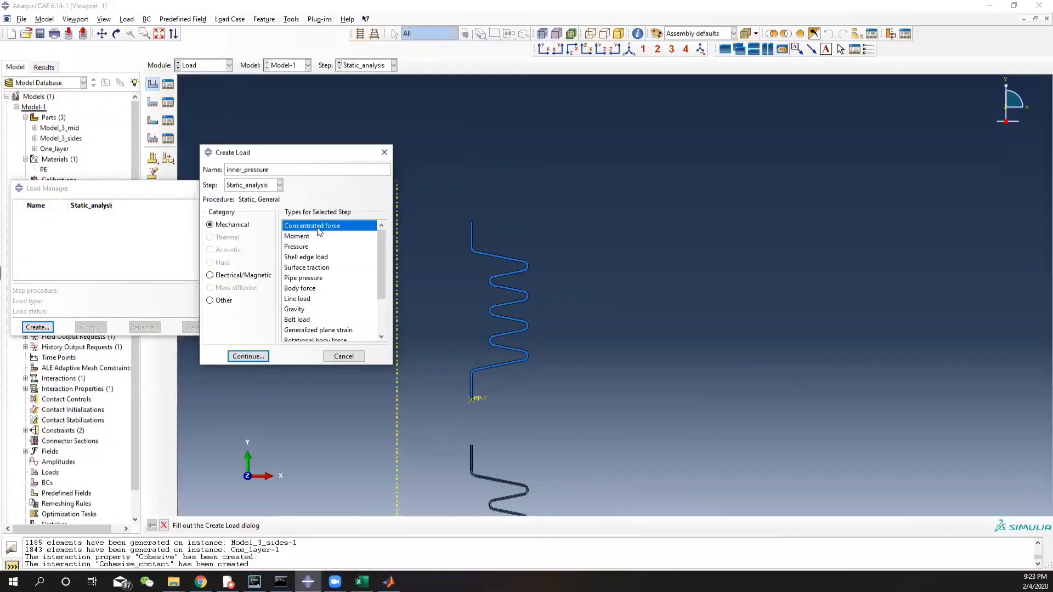
type("inner_pressure")
left_click(296, 246)
left_click(248, 356)
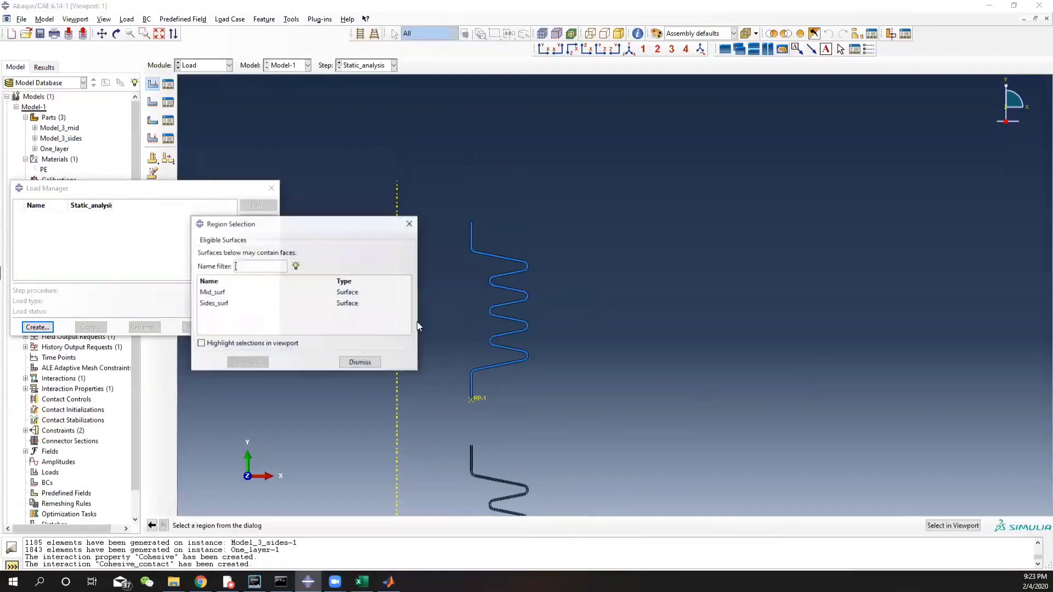
- Choose the inner surfaces, facing the symmetry axis, of the single-layer and three-layer profiles as the pressure region
left_click(362, 363)
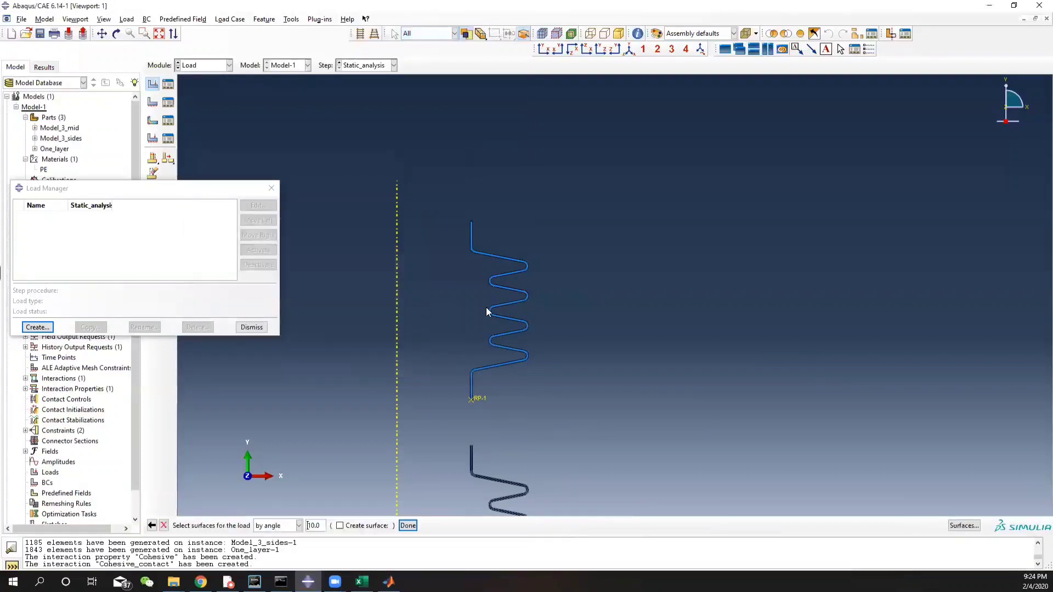
scroll(469, 244, "up", 4)
left_click(484, 250)
scroll(609, 325, "down", 5)
middle_click_drag(683, 419, 632, 191, "ctrl+alt")
scroll(516, 344, "up", 3)
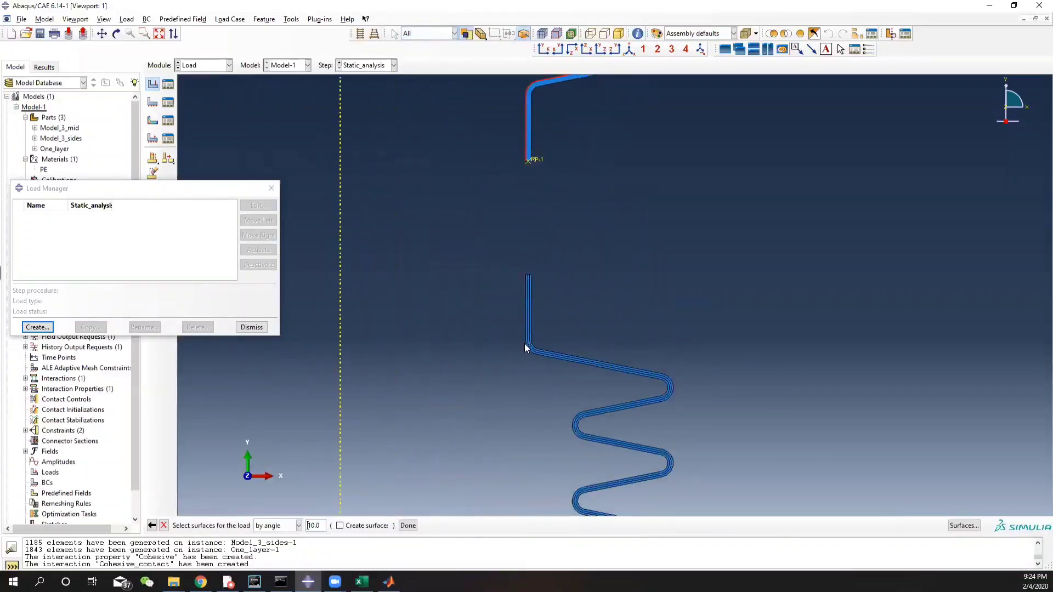
scroll(527, 347, "down", 3)
middle_click_drag(728, 423, 684, 259, "ctrl+alt")
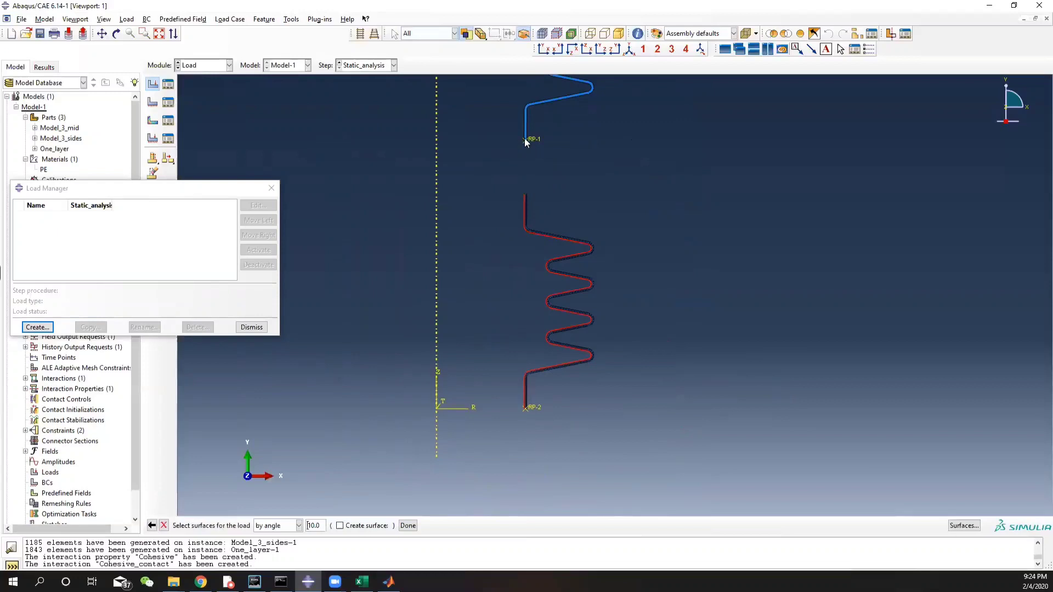
scroll(641, 158, "down", 2)
scroll(642, 161, "down", 1)
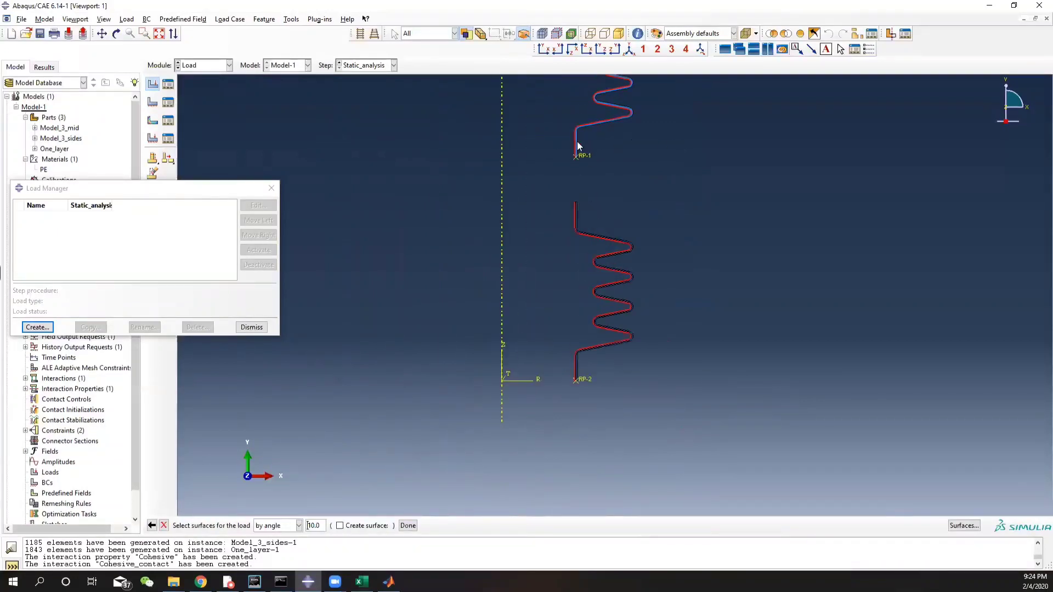
scroll(581, 147, "up", 2)
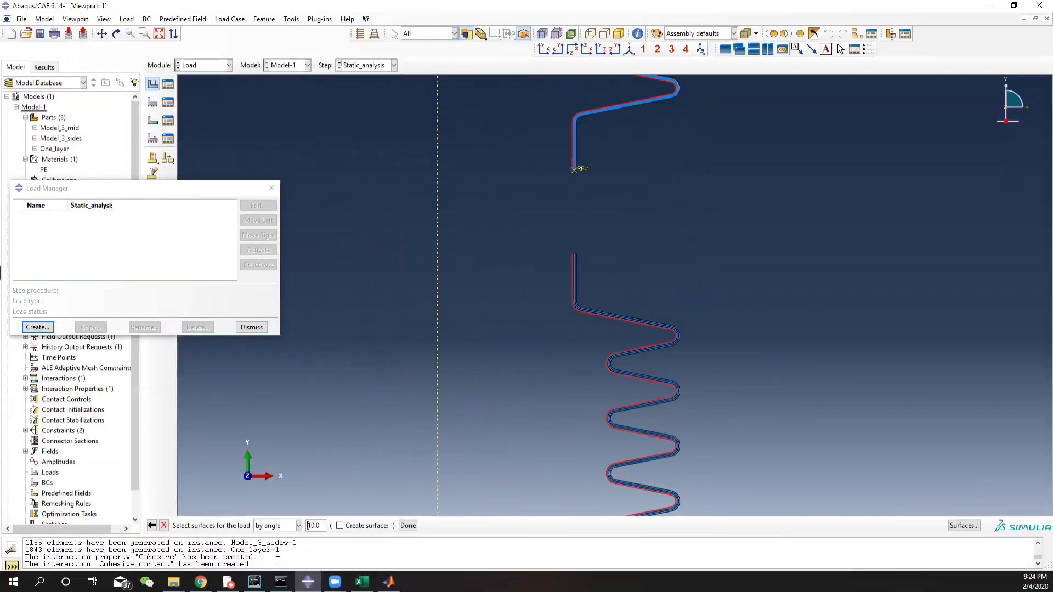
left_click(407, 526)
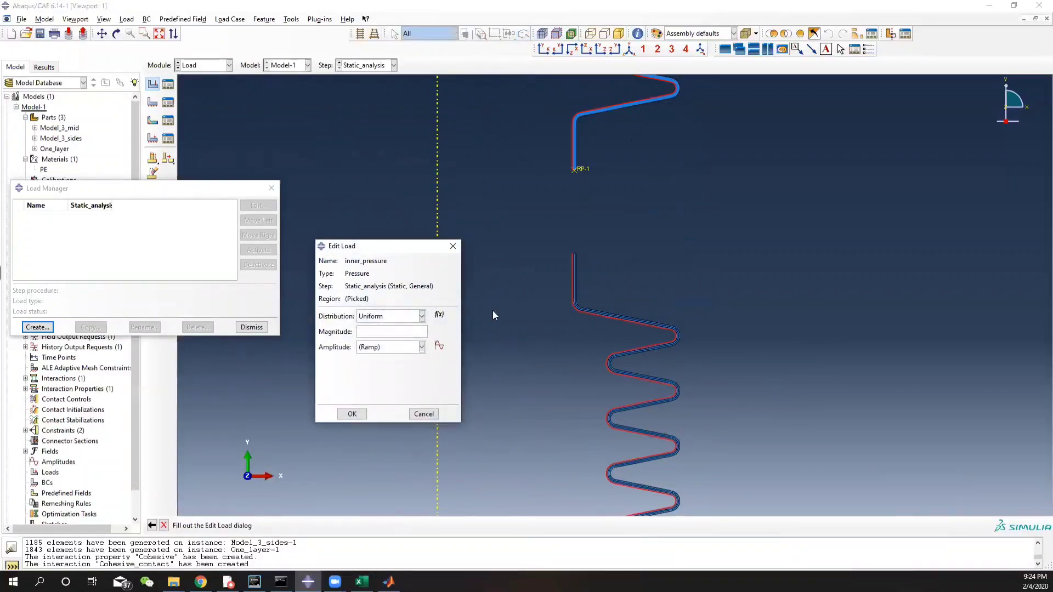
- Set the uniform pressure magnitude to 5e-3 with a ramp amplitude and create the load
type("5e-3")
left_click(352, 415)
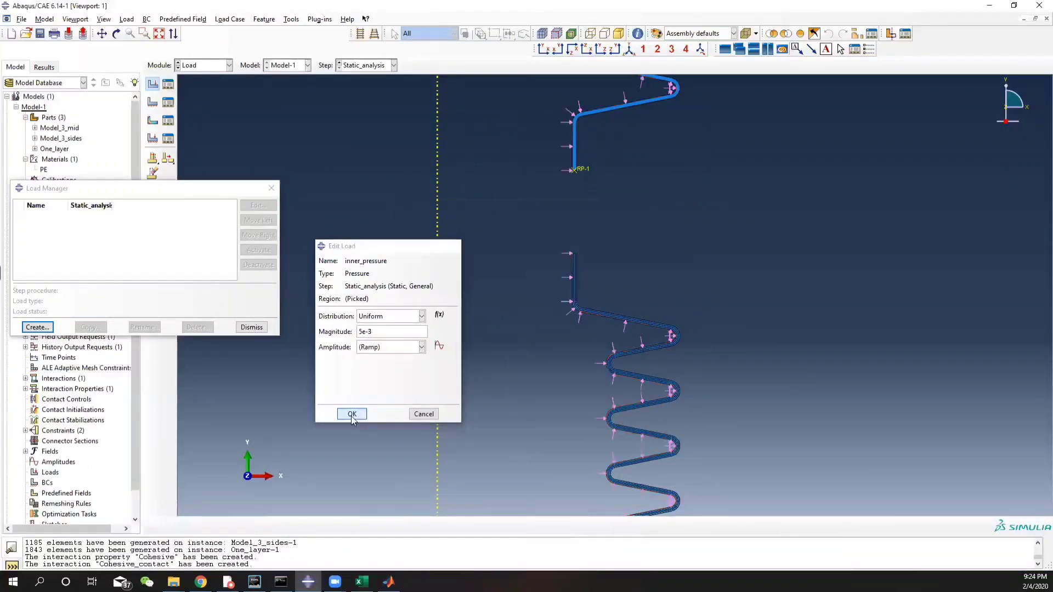
left_click(272, 188)
scroll(783, 327, "down", 5)
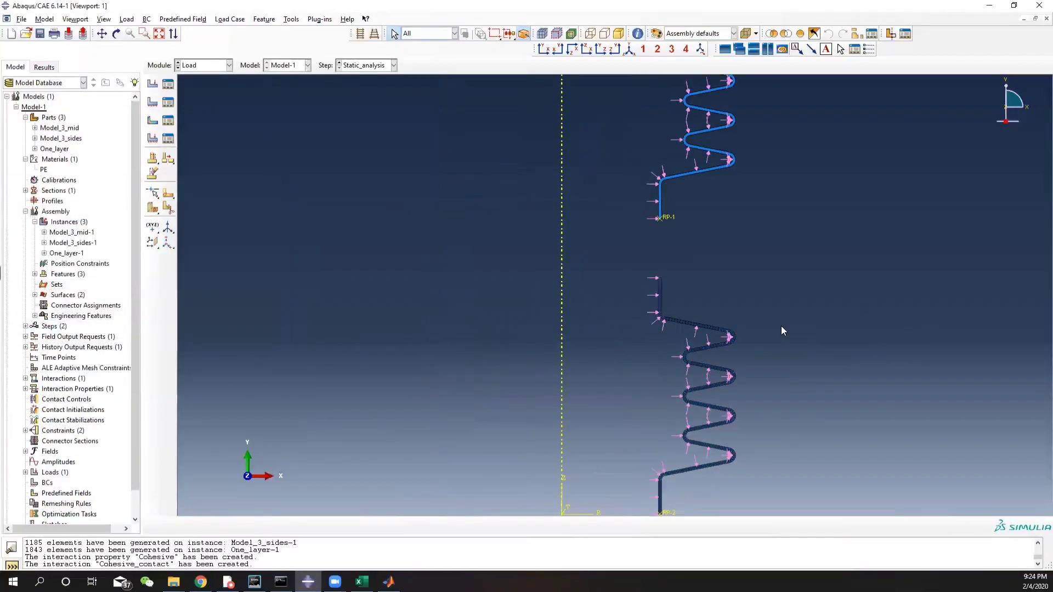
- Start a mechanical Symmetry/Antisymmetry/Encastre boundary condition named fixed in the Static_analysis step
scroll(700, 139, "up", 2)
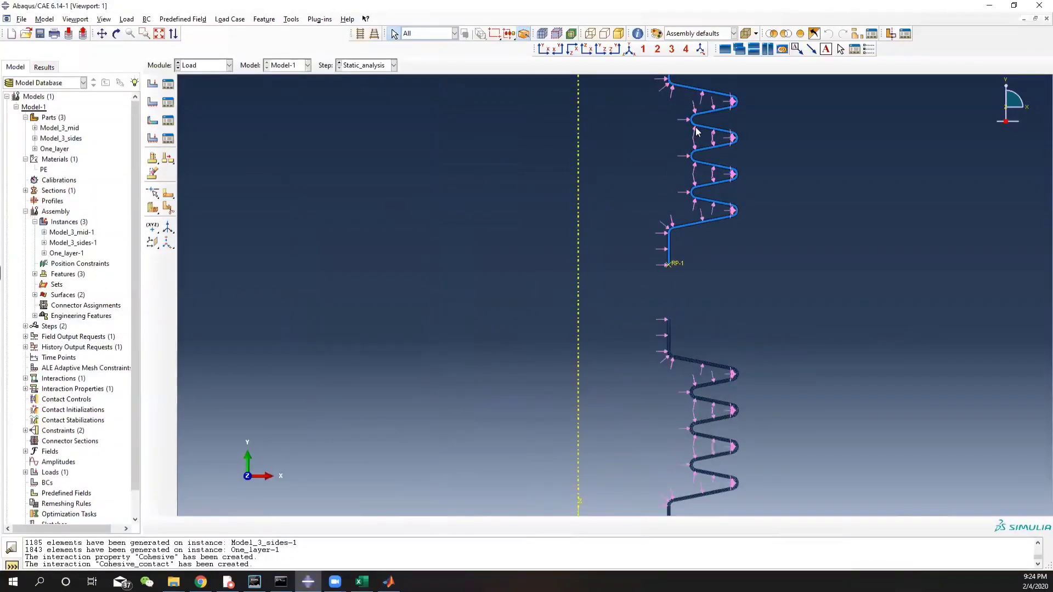
scroll(713, 176, "down", 2)
middle_click_drag(769, 143, 678, 221, "ctrl+alt")
left_click(168, 103)
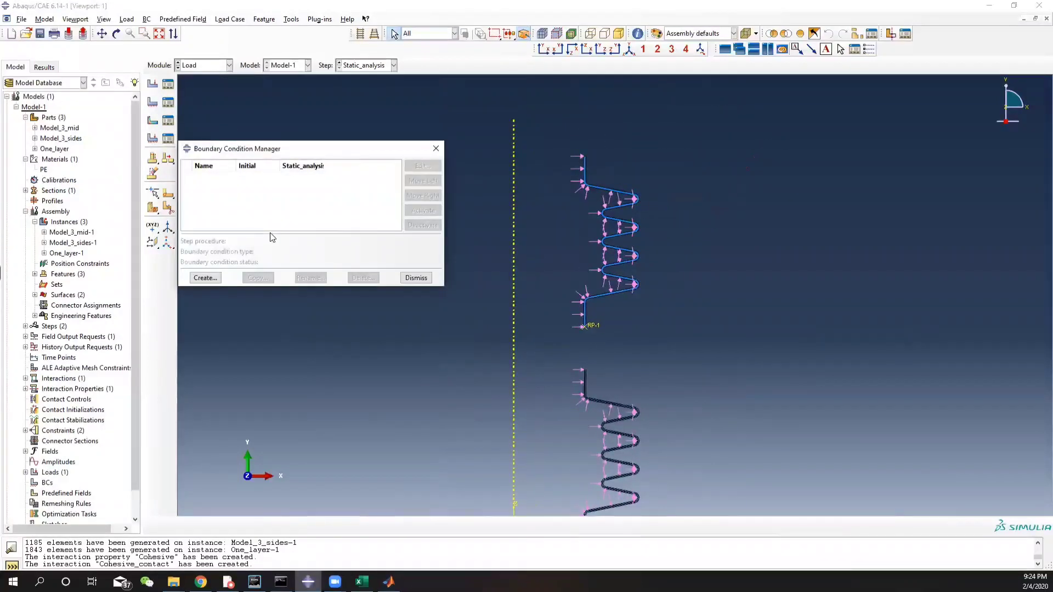
left_click(205, 278)
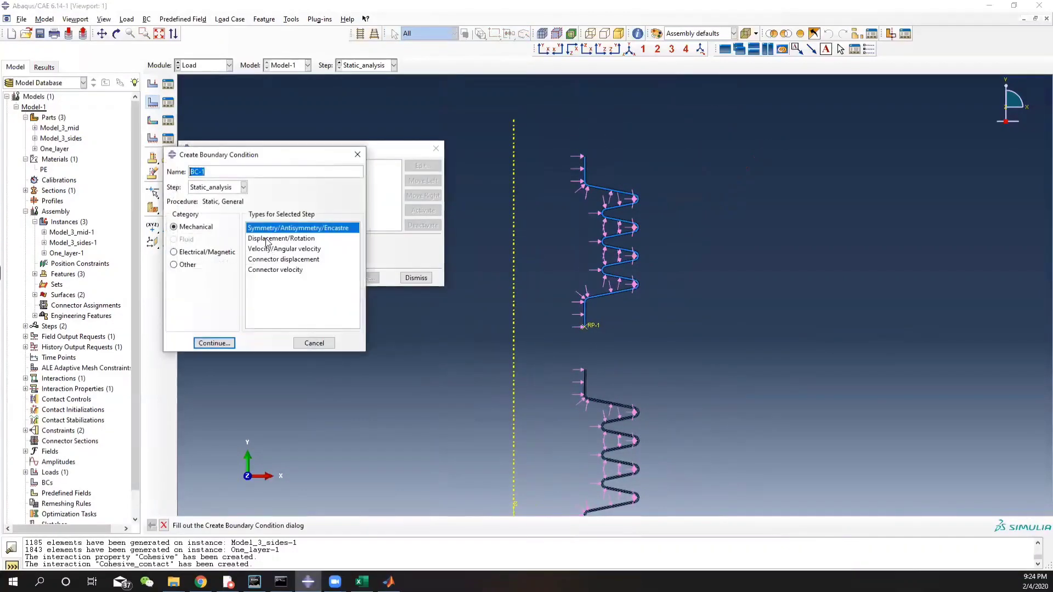
type("fixed")
left_click(214, 343)
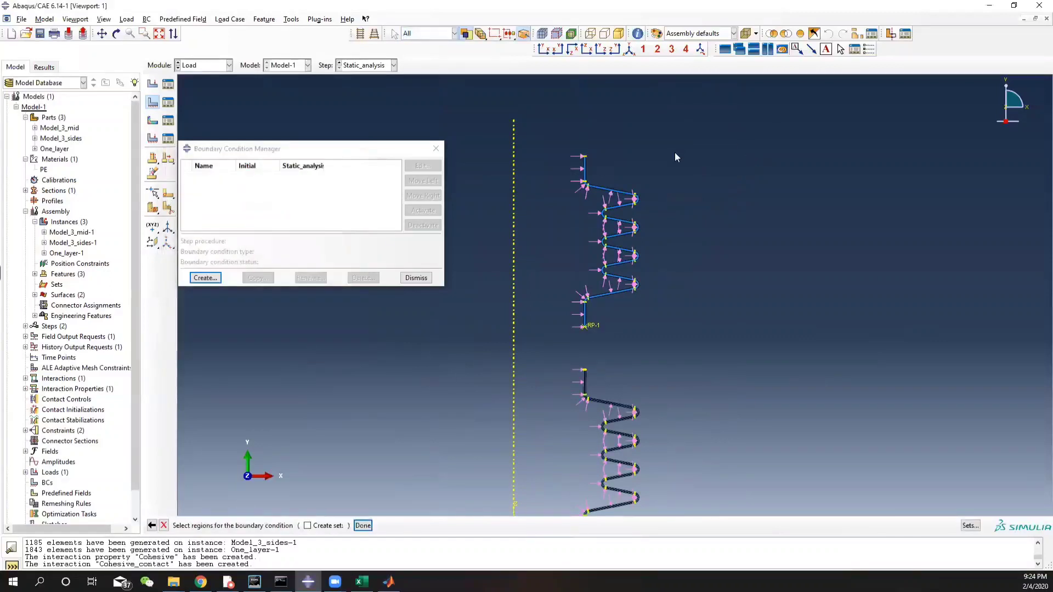
- Choose the upper end edges of the single-layer profile and of all three layers of the three-layer profile as the fixed region
scroll(590, 134, "up", 10)
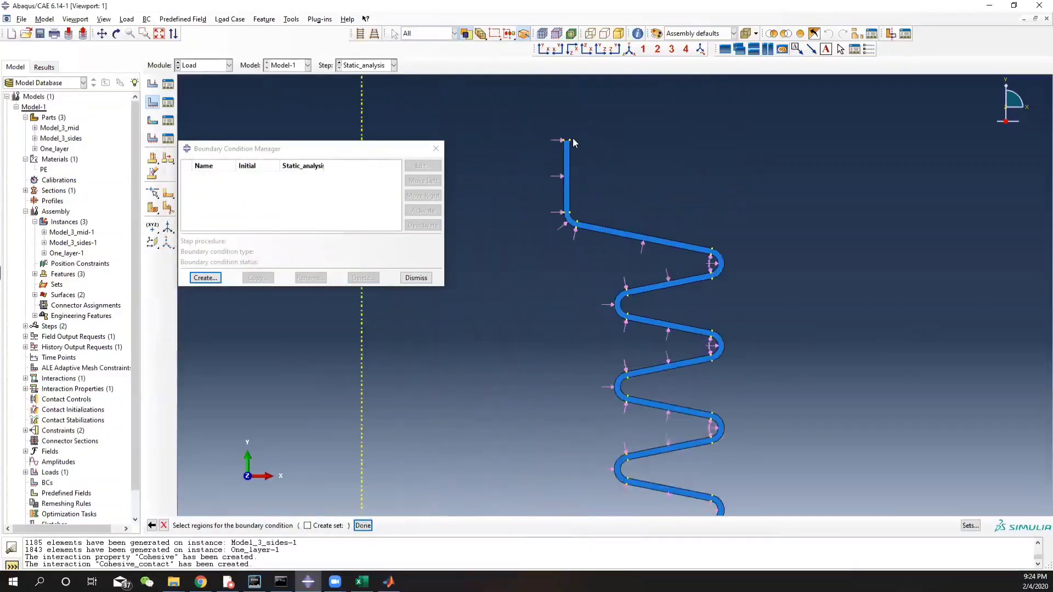
scroll(699, 274, "down", 8)
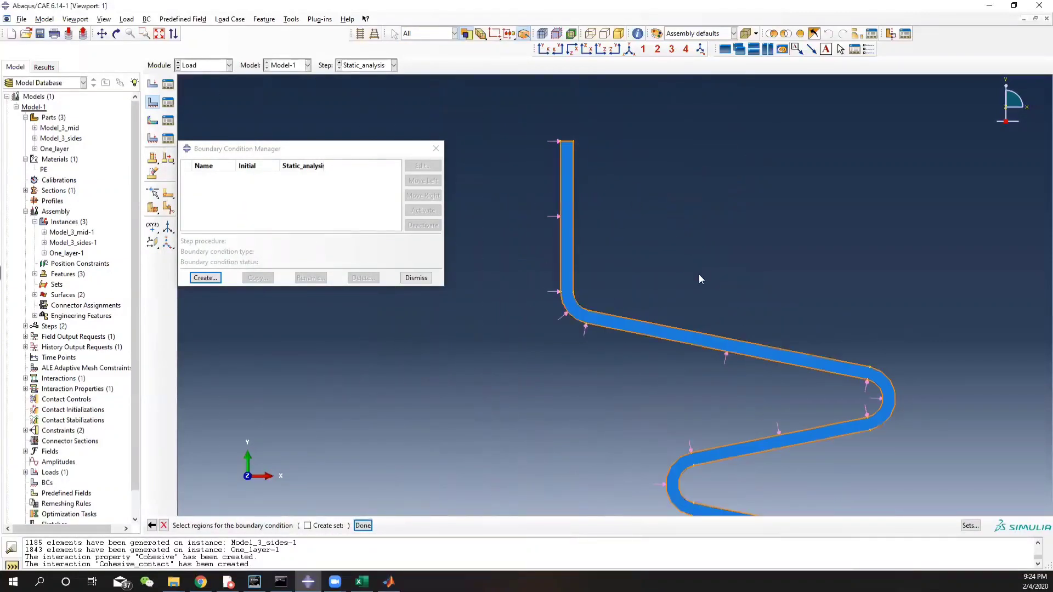
scroll(734, 344, "down", 3)
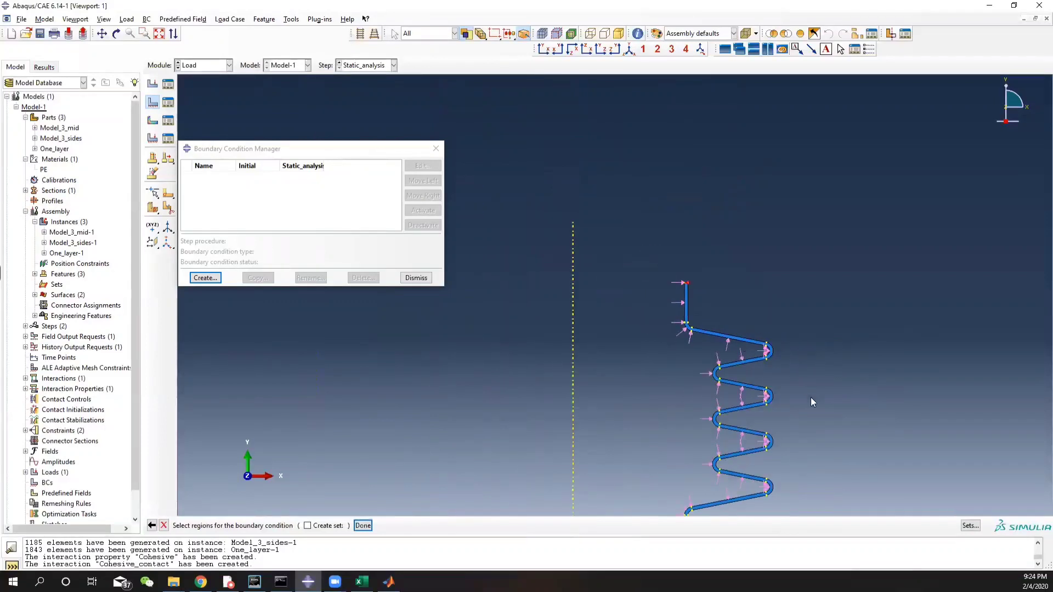
middle_click_drag(816, 409, 663, 110, "ctrl+alt")
scroll(540, 275, "up", 4)
scroll(519, 324, "up", 8)
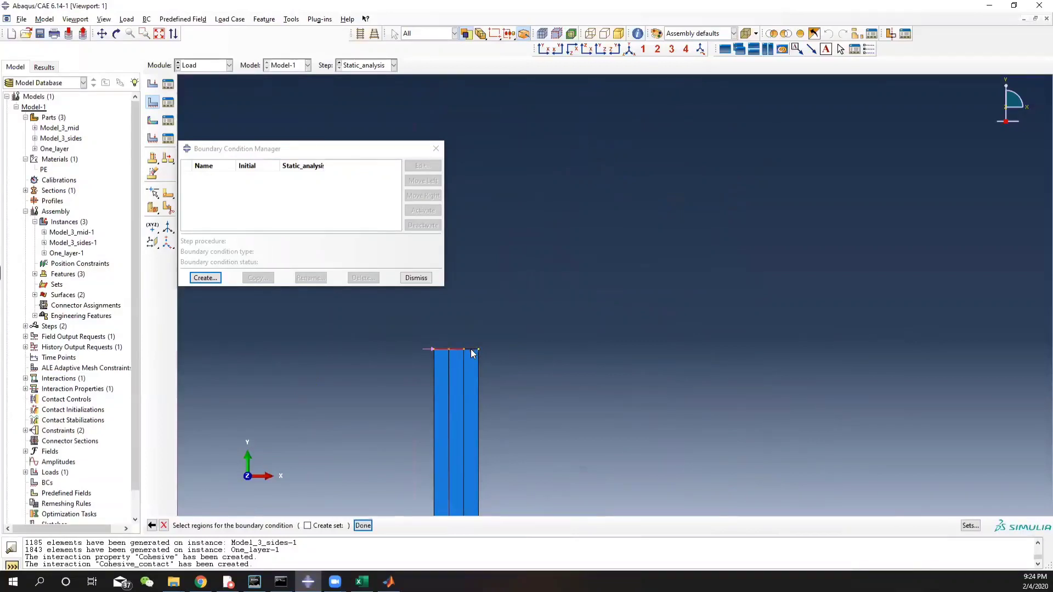
scroll(613, 320, "down", 8)
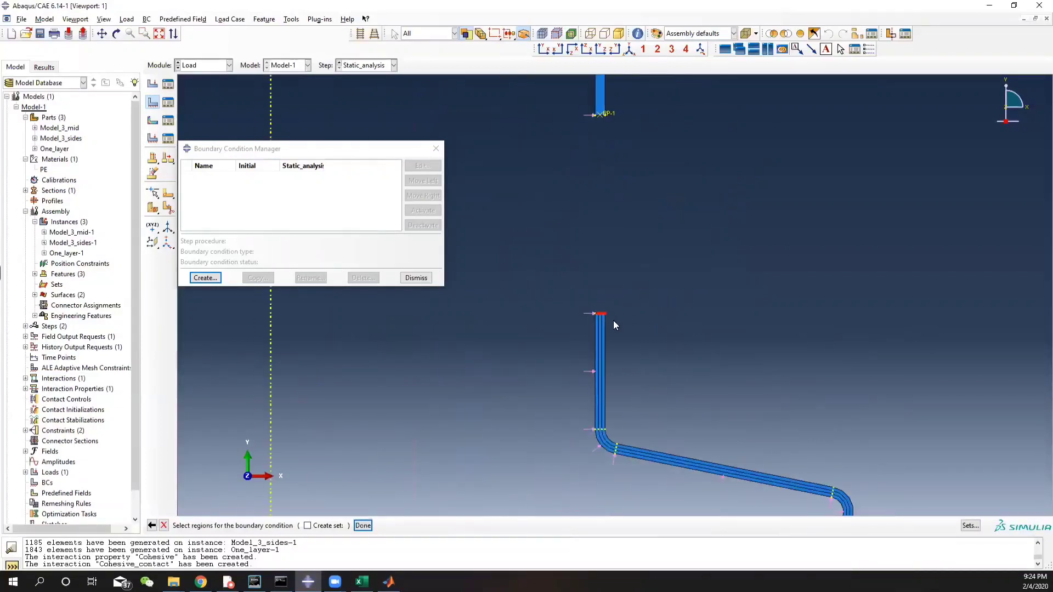
scroll(614, 310, "down", 5)
middle_click_drag(748, 134, 694, 459, "ctrl+alt")
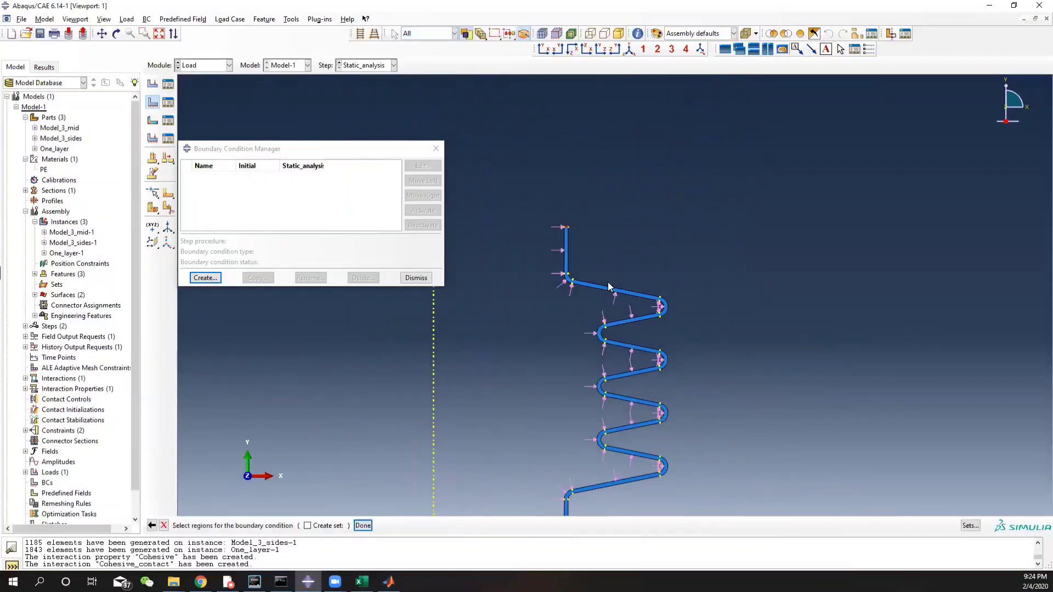
- Constrain the chosen end edges with ENCASTRE (U1 = U2 = U3 = UR1 = UR2 = UR3 = 0) and create the boundary condition
left_click(364, 526)
left_click(243, 363)
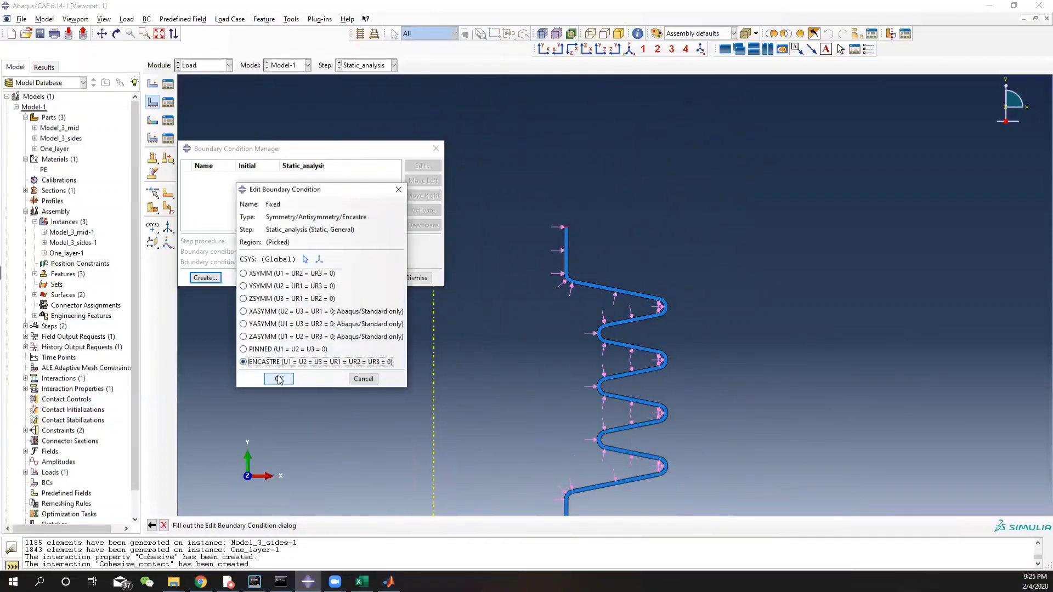
left_click(279, 379)
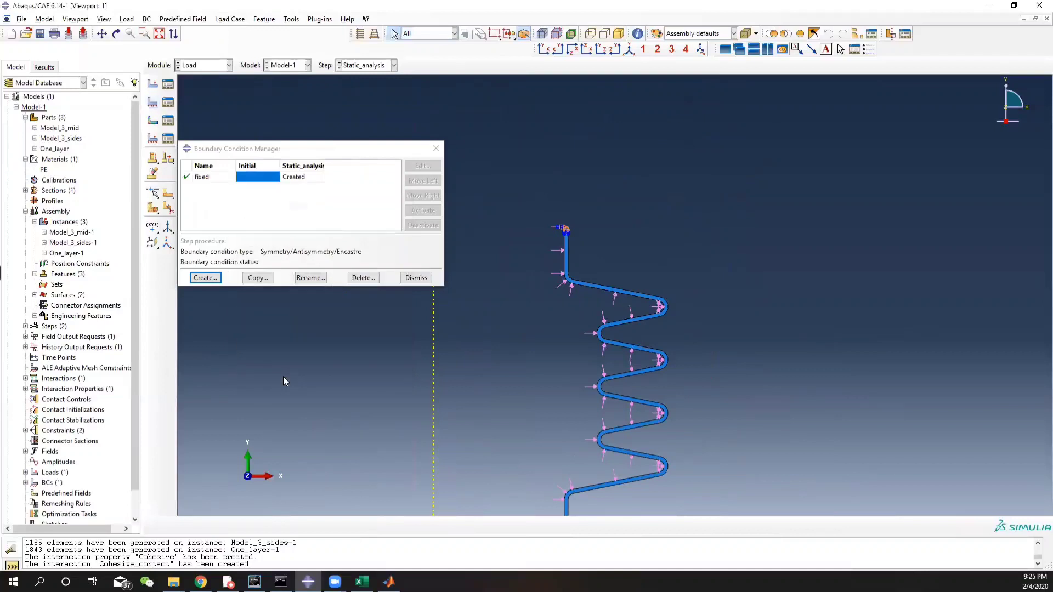
- Start a mechanical Displacement/Rotation boundary condition named Displacement_input in the Static_analysis step
left_click(207, 279)
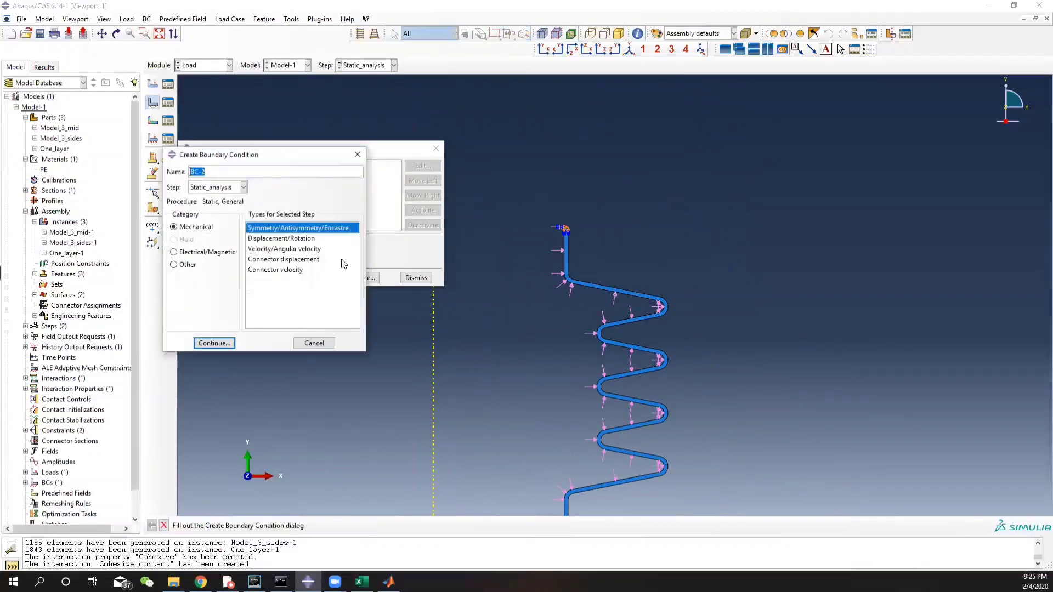
left_click(280, 238)
left_click_drag(222, 171, 141, 174)
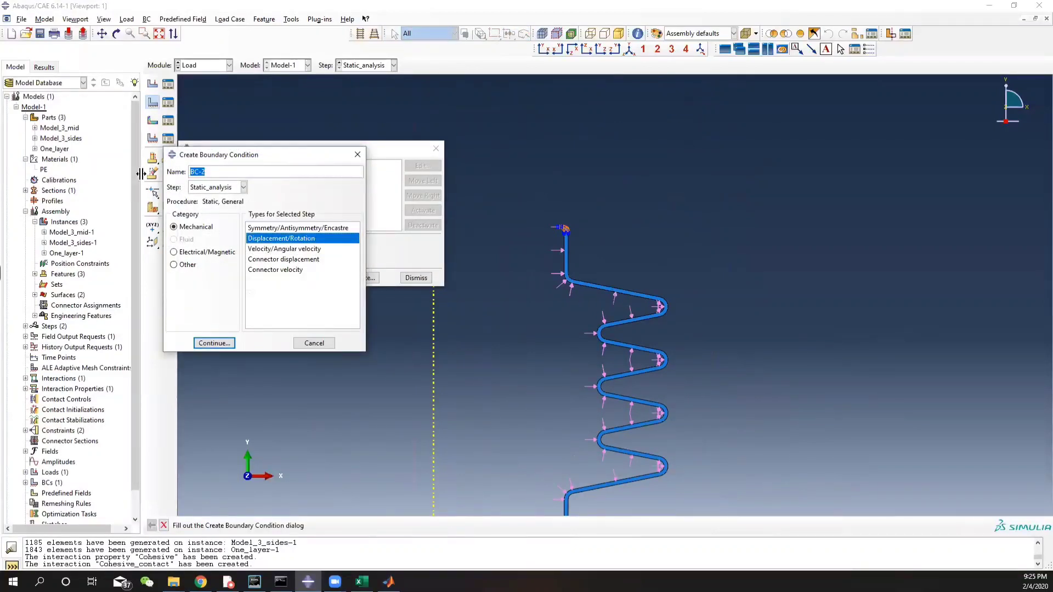
type("Displacement_input")
left_click(215, 344)
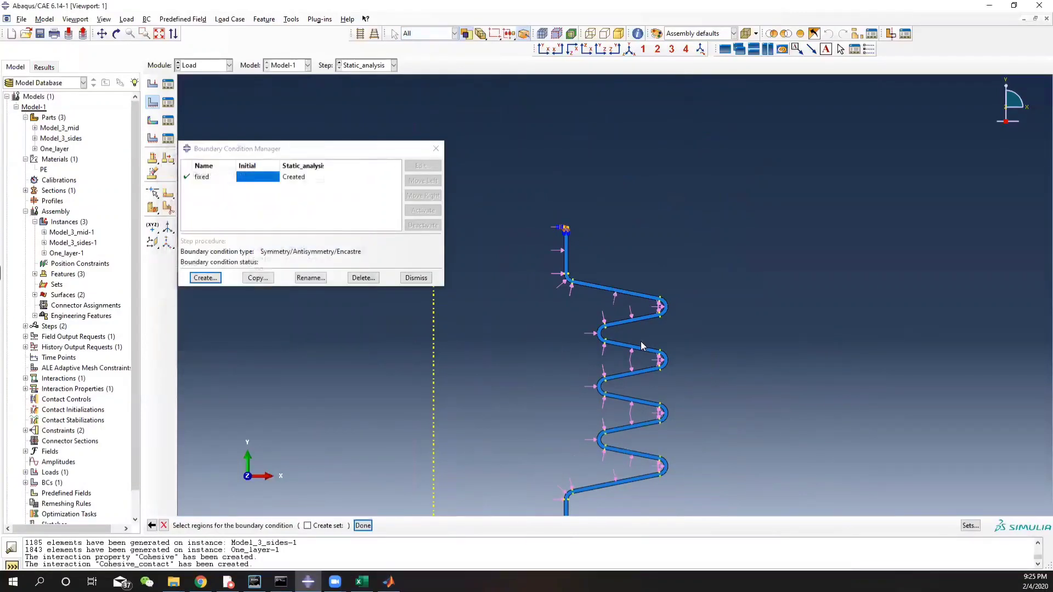
- Choose reference points RP-1 and RP-2 at the lower ends of the two profiles as the displacement region
middle_click_drag(738, 392, 682, 184, "ctrl+alt")
scroll(537, 353, "down", 10)
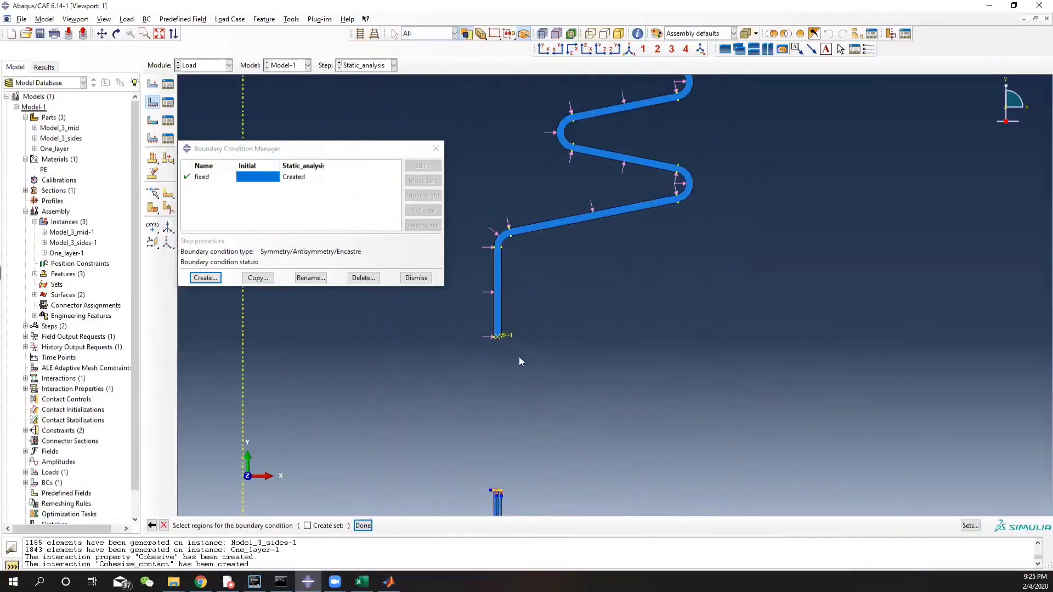
scroll(480, 328, "down", 3)
left_click(477, 322)
scroll(527, 410, "up", 5)
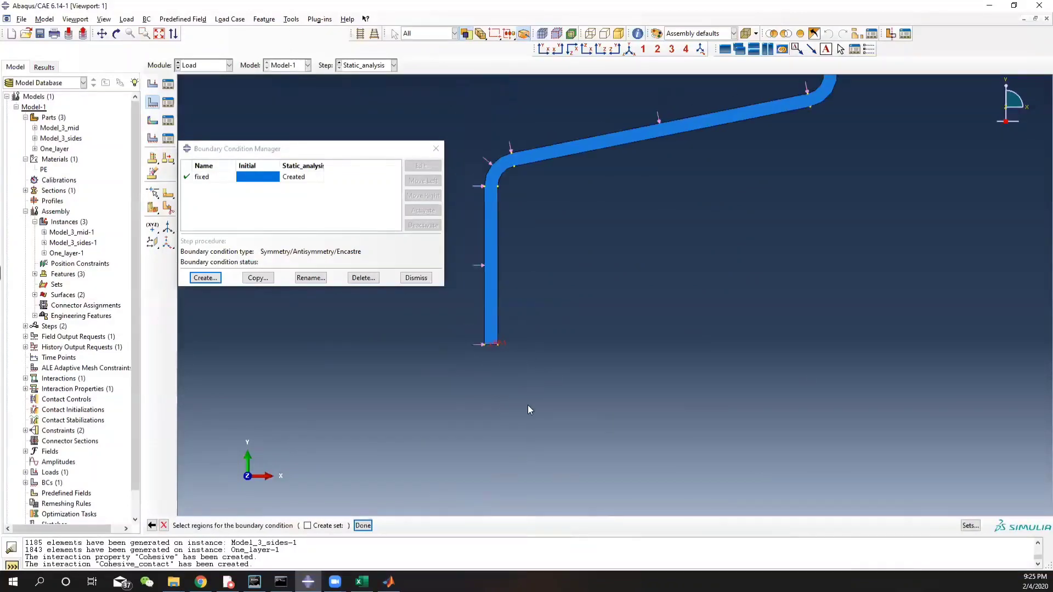
scroll(625, 442, "up", 1)
middle_click_drag(625, 442, 565, 57, "ctrl+alt")
middle_click_drag(680, 438, 683, 151, "ctrl+alt")
scroll(459, 308, "down", 1)
scroll(471, 302, "down", 6)
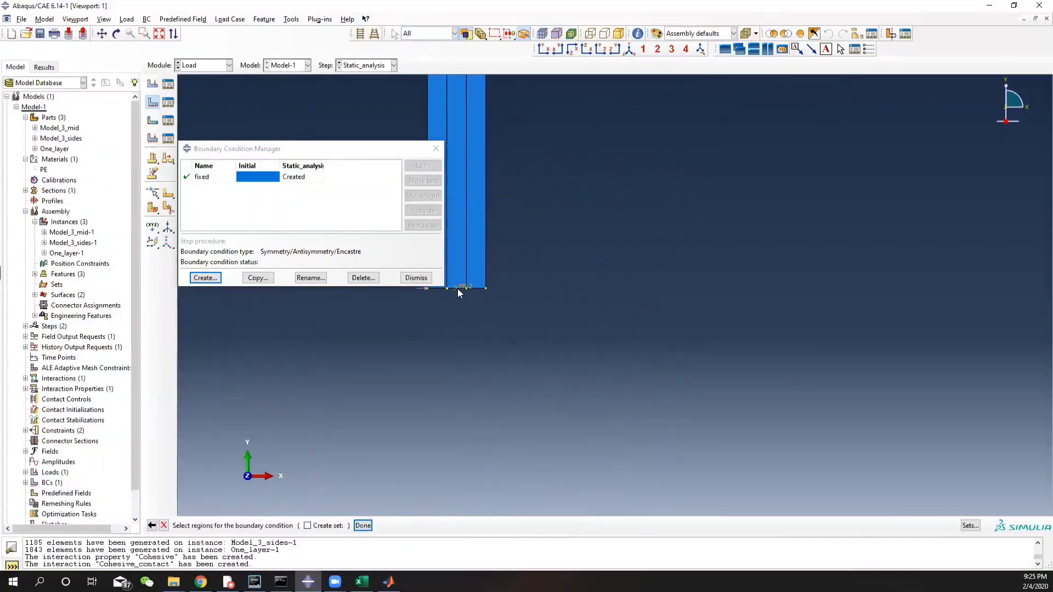
- Prescribe the U2 displacement with uniform distribution and ramp amplitude, create the boundary condition and close the manager
left_click(363, 525)
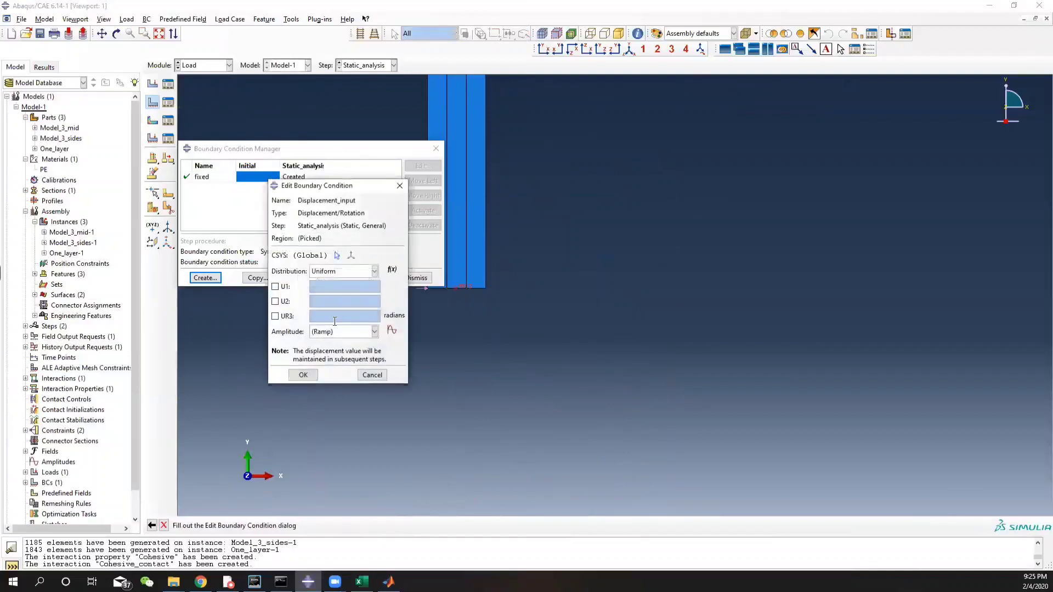
left_click(284, 305)
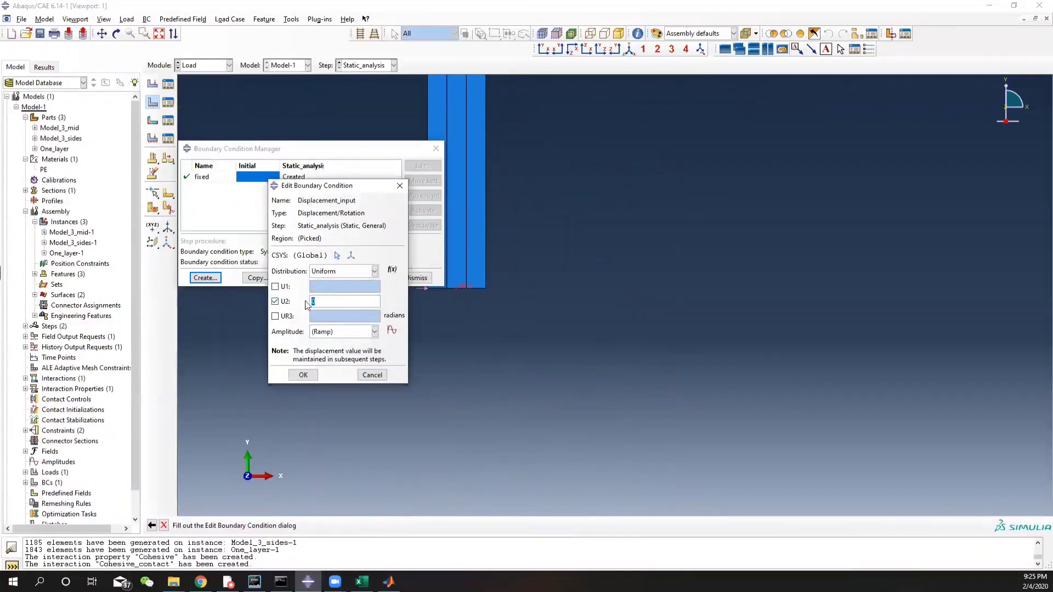
left_click(303, 375)
left_click(416, 277)
- Examine the displacement and fixed boundary condition symbols at the ends of both profiles
scroll(608, 275, "down", 5)
scroll(623, 196, "down", 3)
middle_click_drag(669, 206, 554, 581, "ctrl+alt")
middle_click_drag(562, 155, 554, 426, "ctrl+alt")
scroll(497, 166, "up", 3)
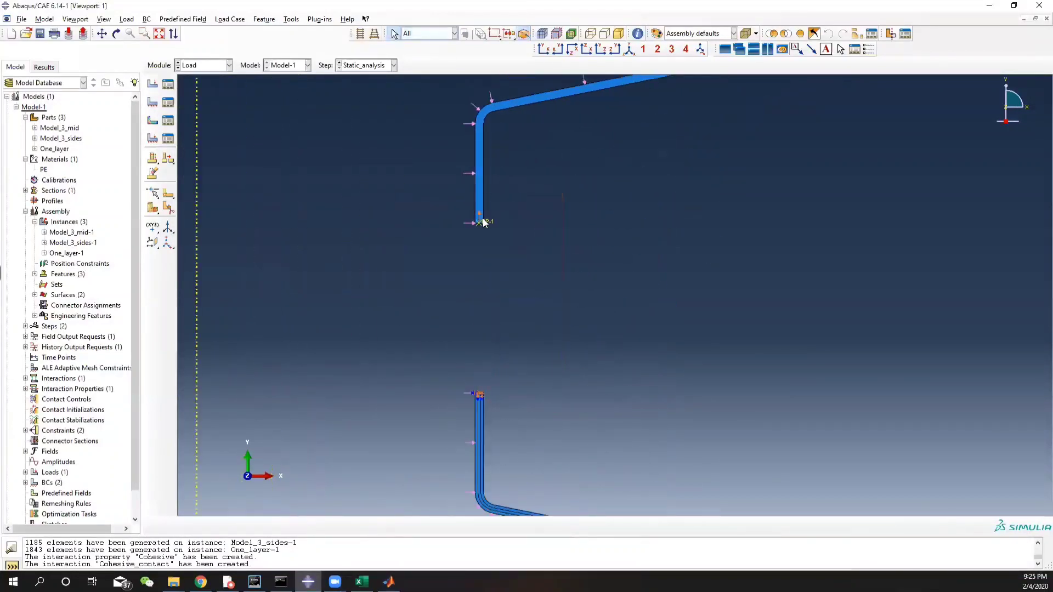
scroll(564, 301, "down", 6)
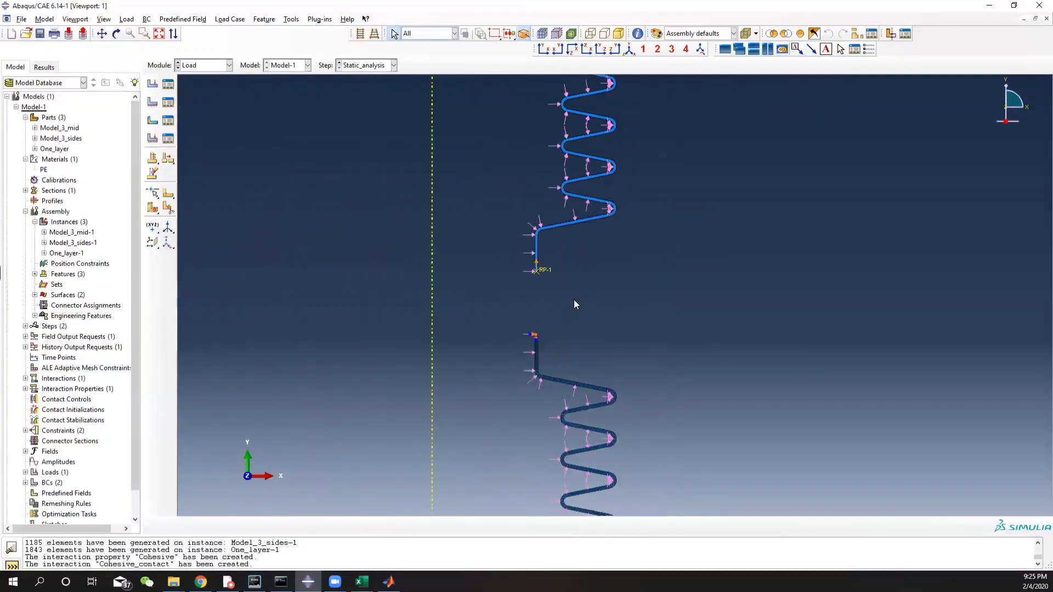
scroll(546, 365, "down", 1)
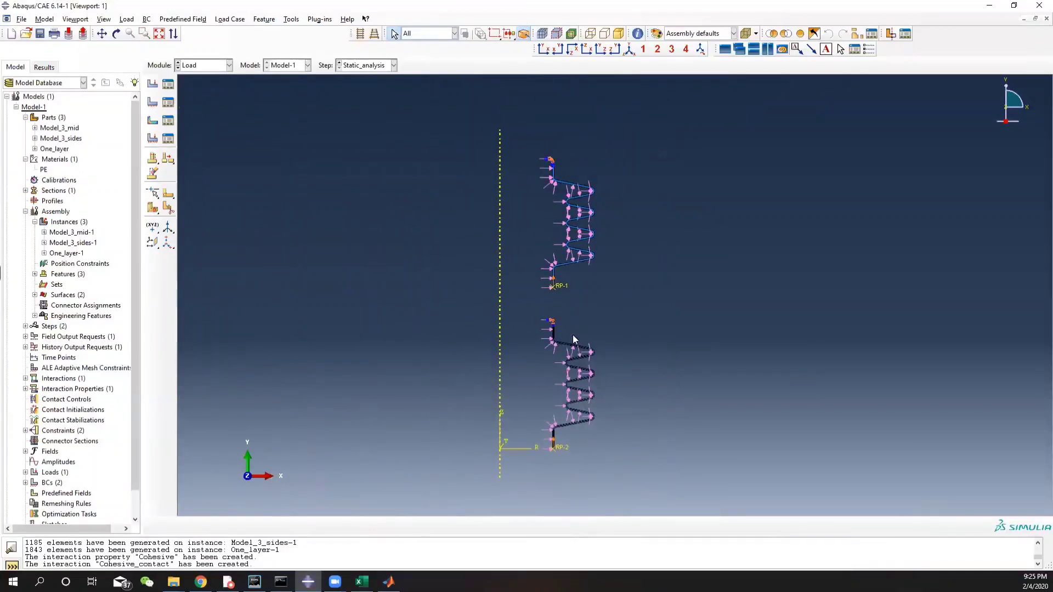
- Switch to the Step module and delete the default history output request H-Output-1
left_click(198, 66)
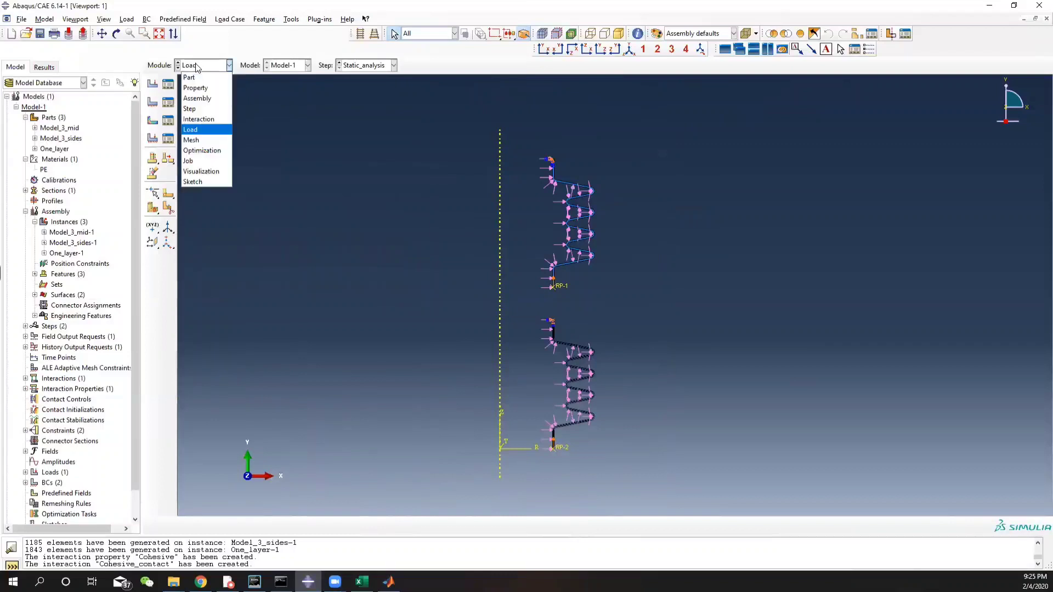
left_click(207, 142)
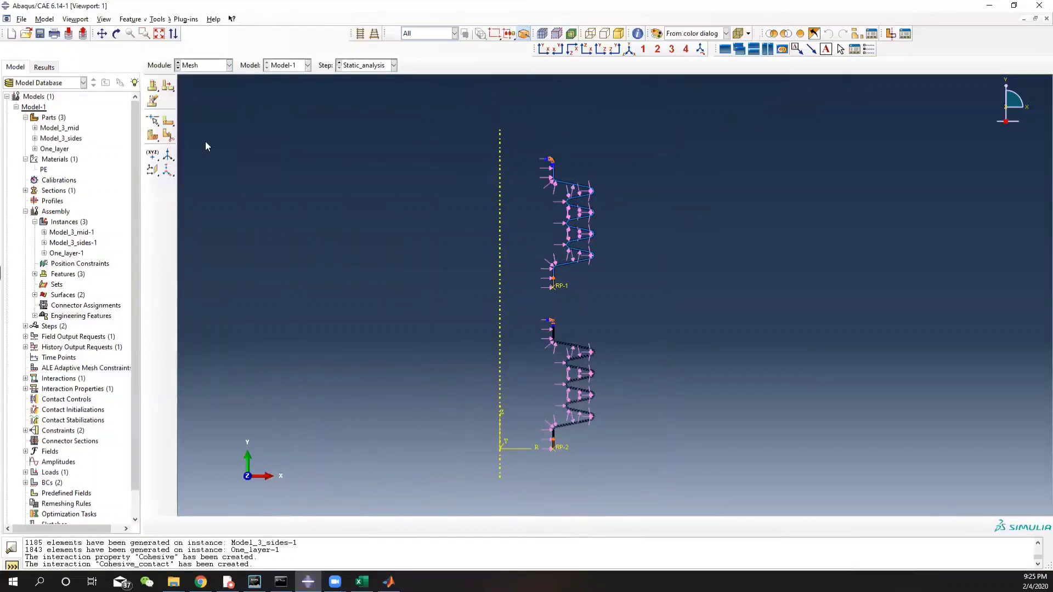
left_click(203, 65)
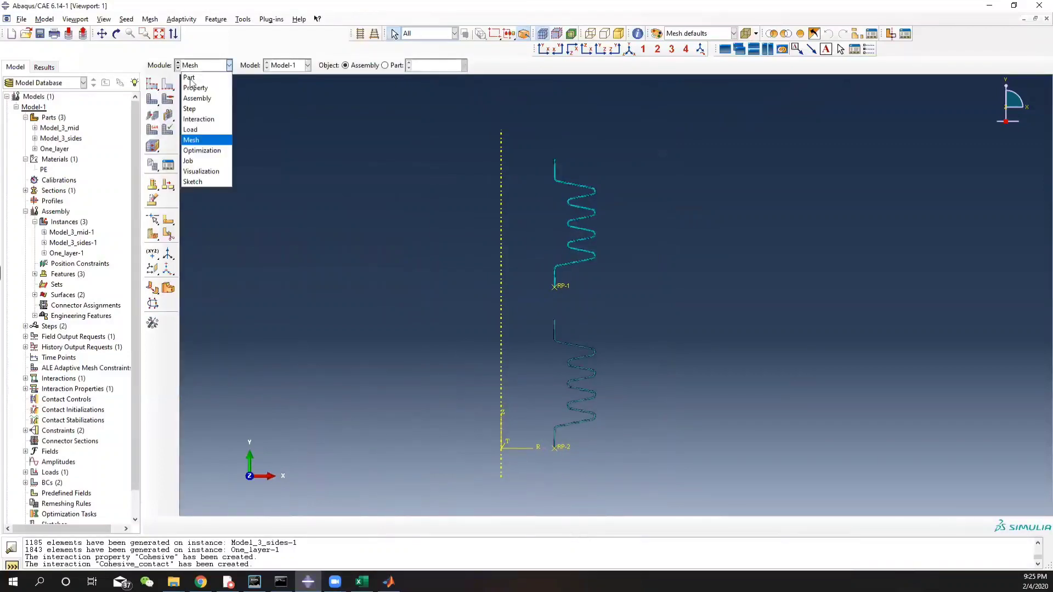
left_click(198, 111)
left_click(169, 120)
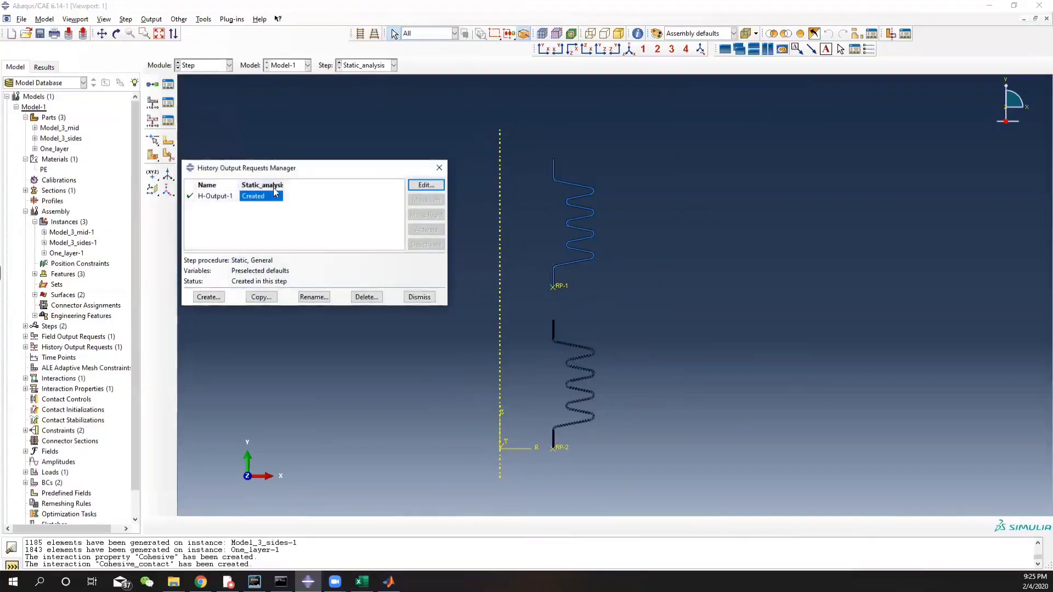
left_click(363, 298)
left_click(500, 302)
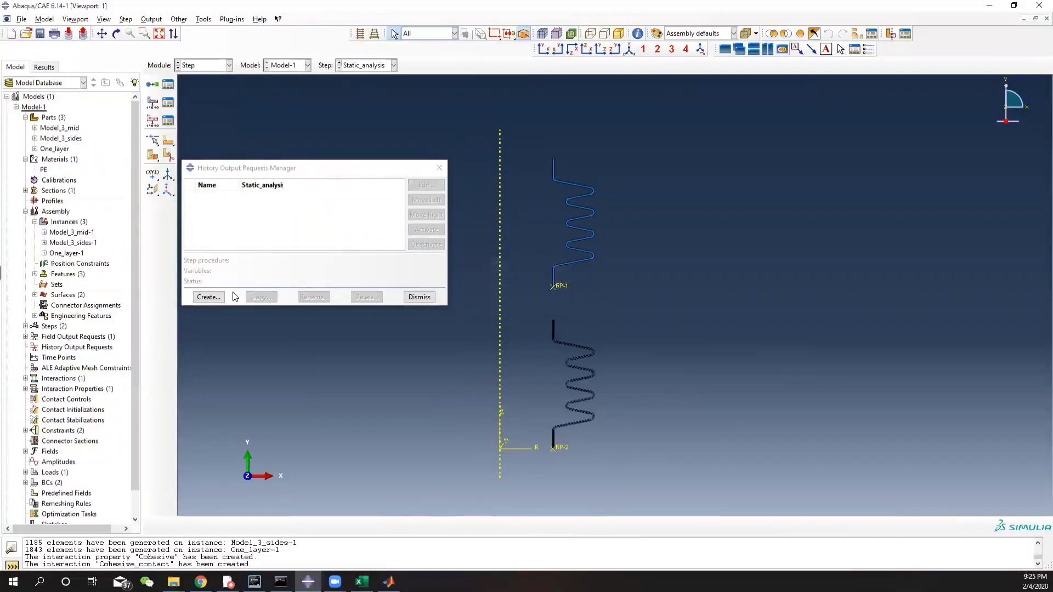
left_click(208, 296)
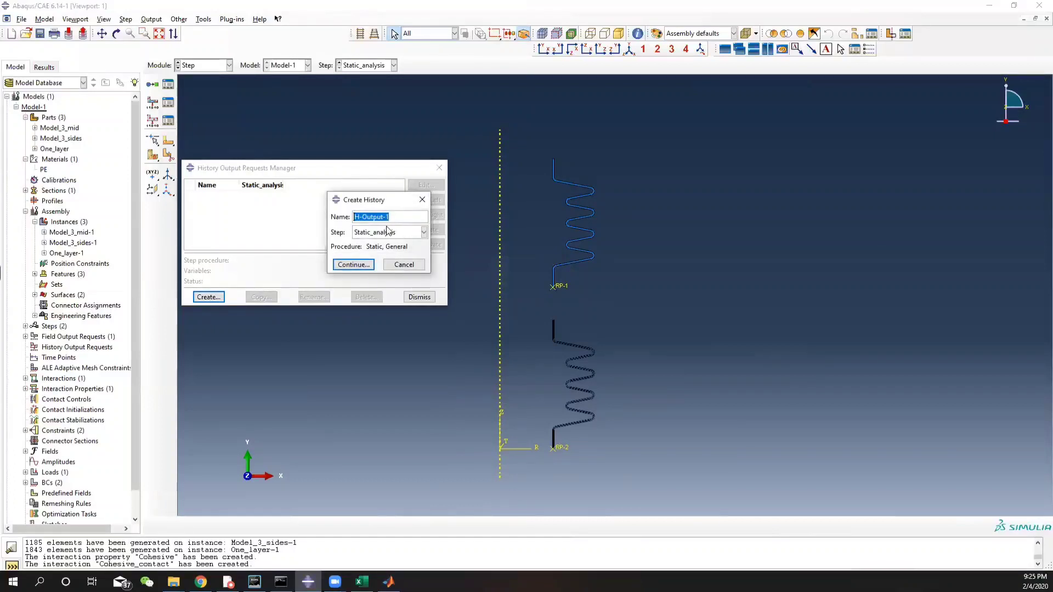
type("RP")
left_click(353, 264)
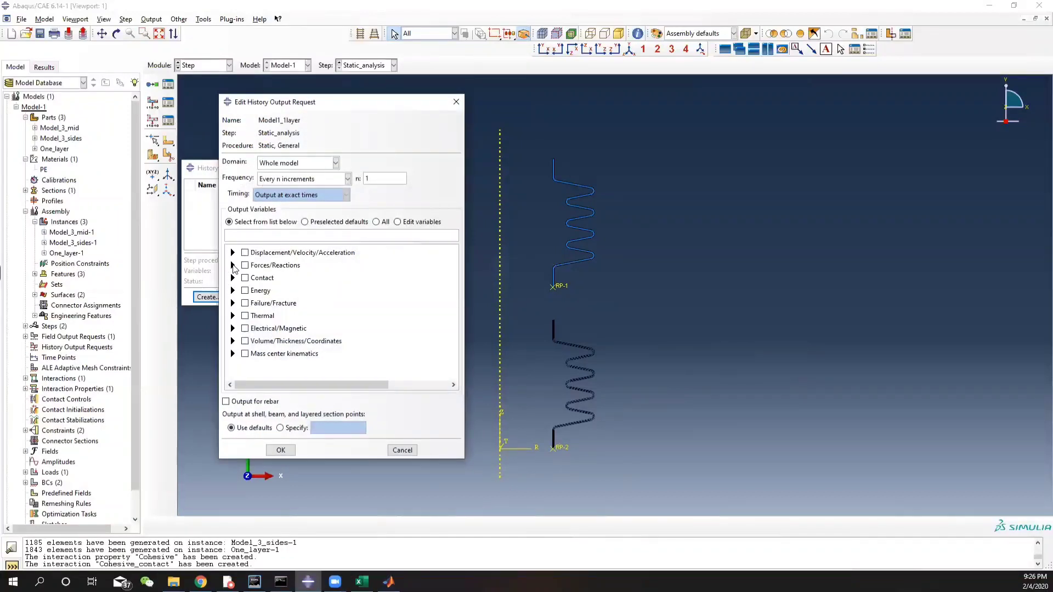
left_click(232, 265)
left_click(232, 252)
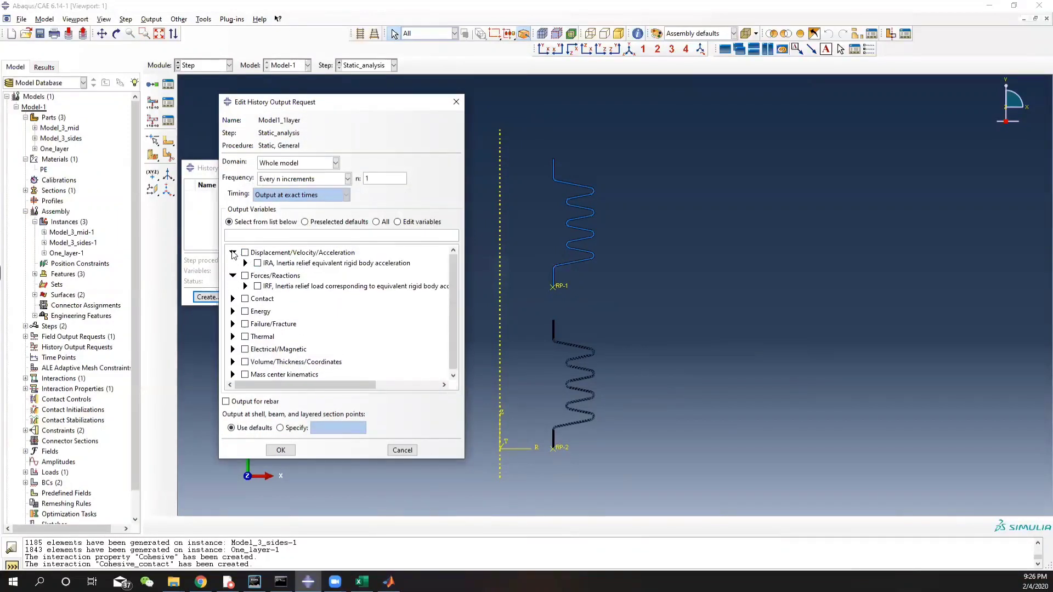
left_click(233, 253)
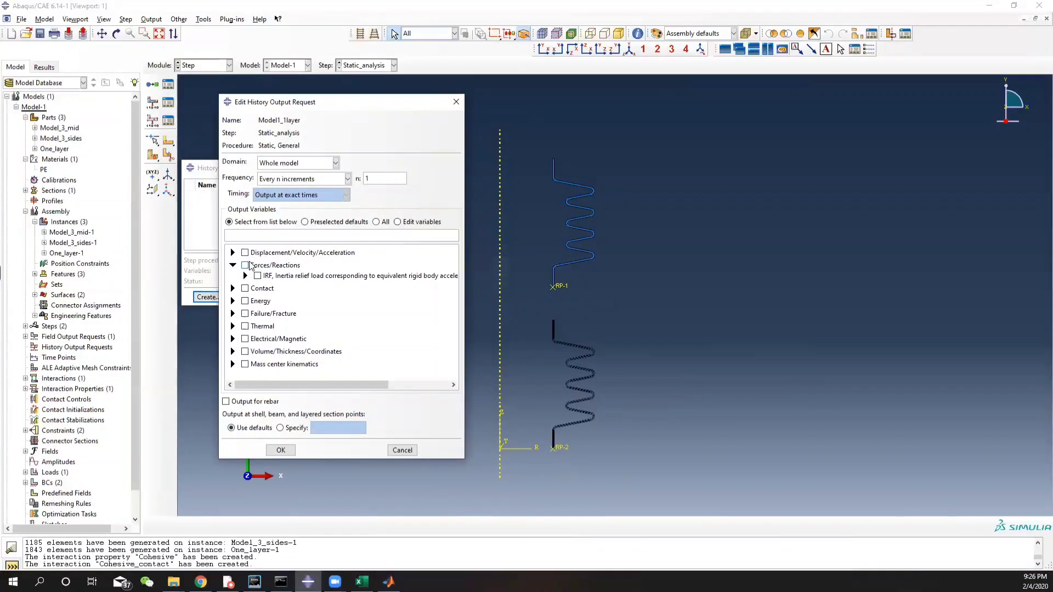
left_click(233, 253)
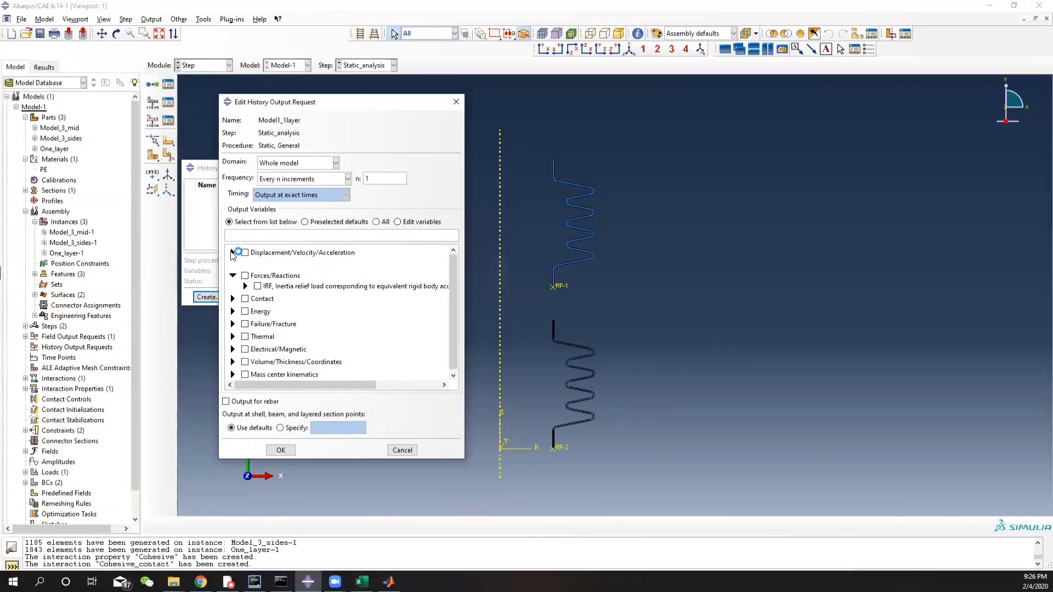
left_click(293, 162)
left_click(289, 179)
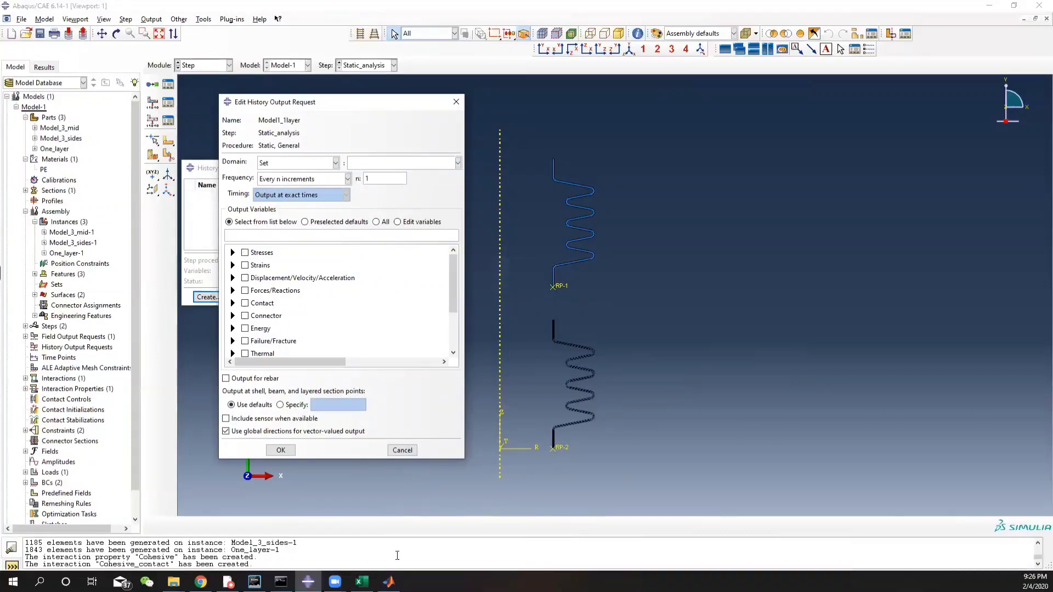
left_click(402, 450)
left_click(348, 296)
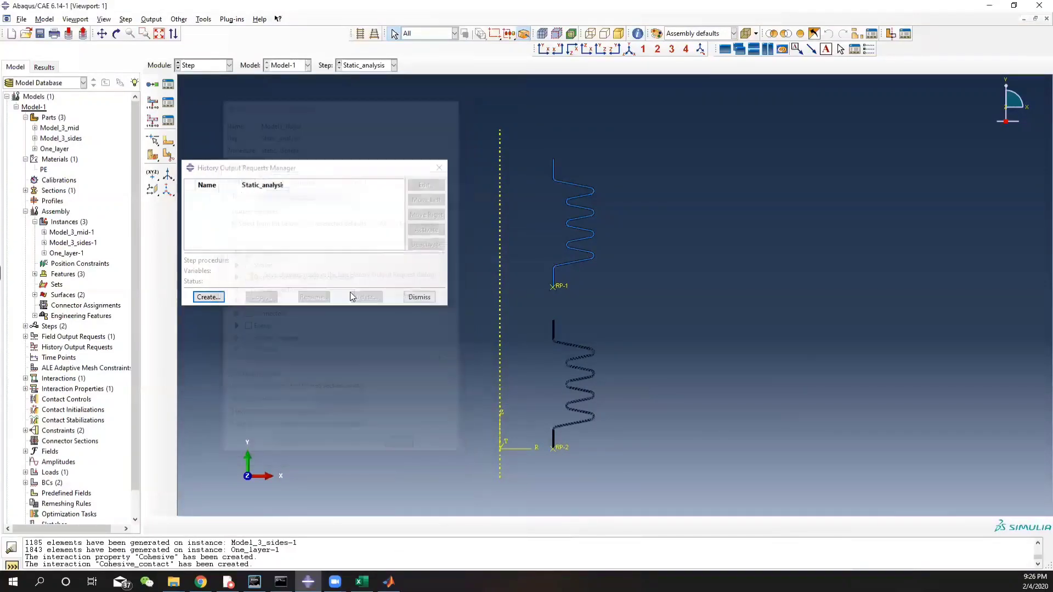
- Close the history output manager and create a geometry set named RP1 containing reference point RP-1
left_click(438, 167)
scroll(573, 274, "down", 4)
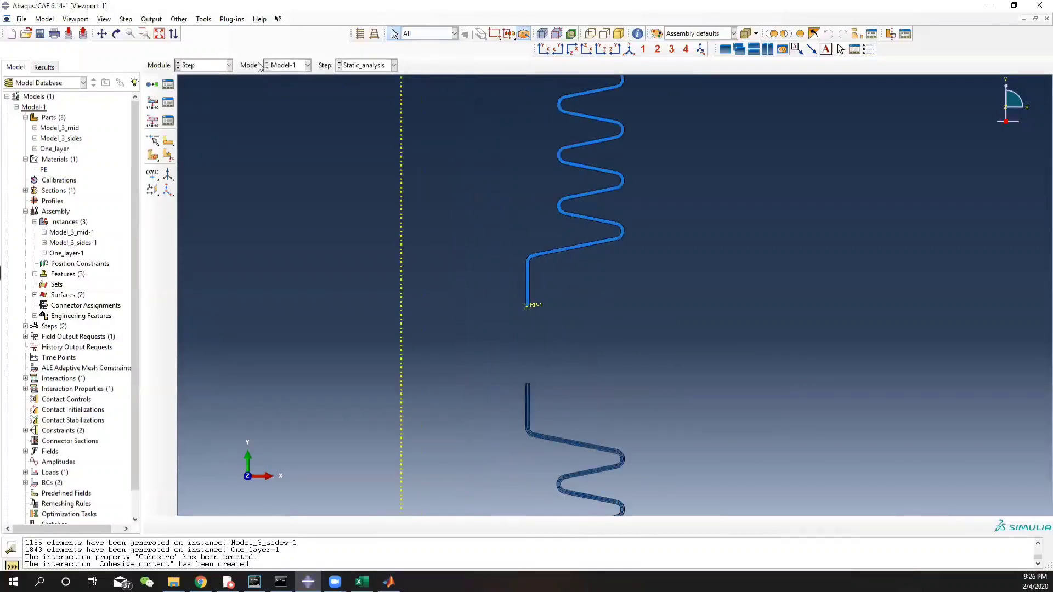
left_click(202, 22)
mouse_move(229, 53)
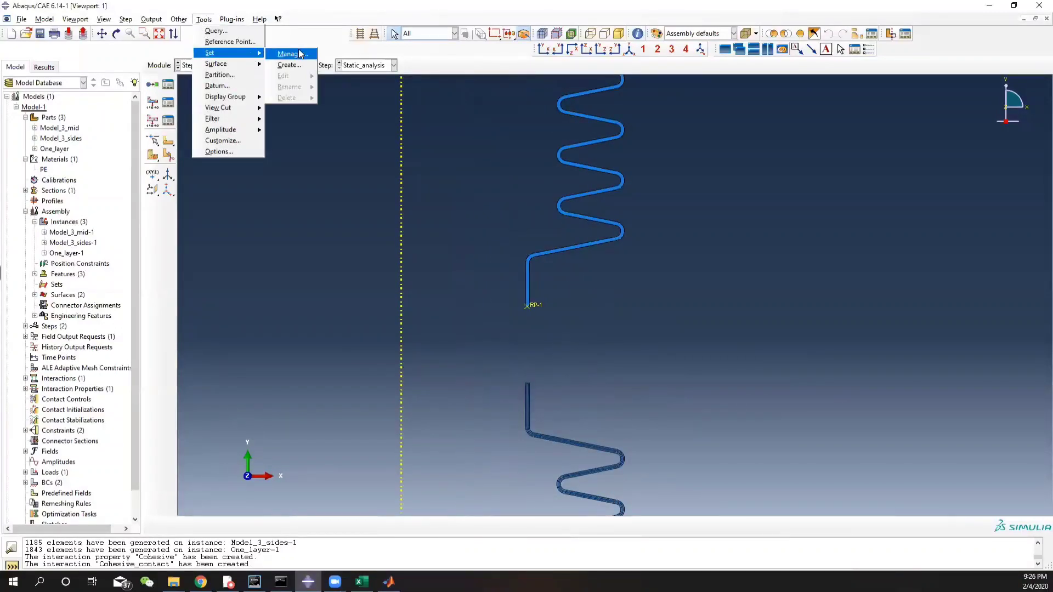
left_click(289, 65)
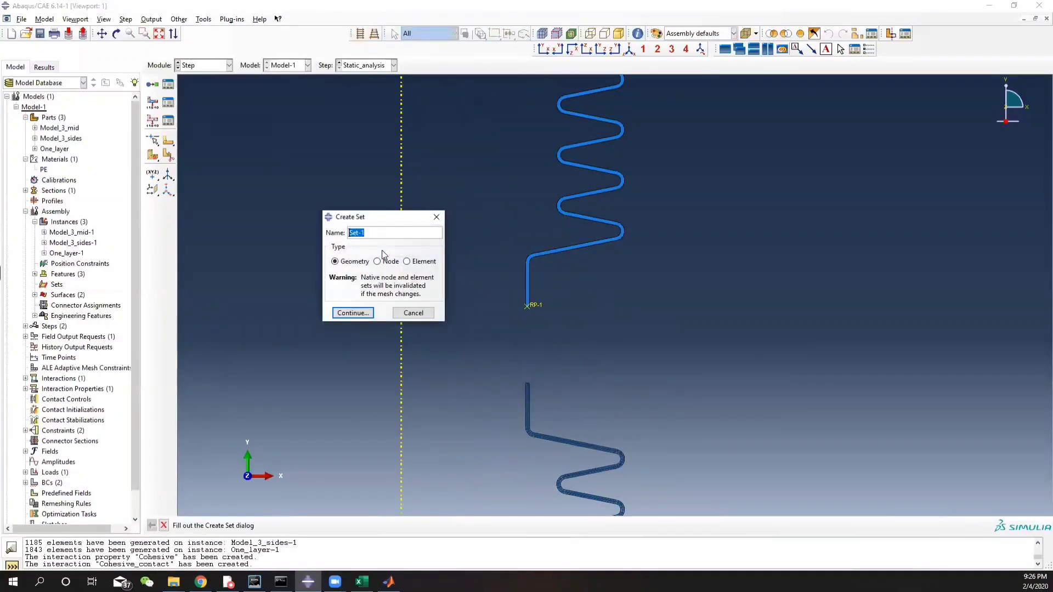
type("RP1")
left_click(377, 262)
left_click(336, 262)
left_click(358, 314)
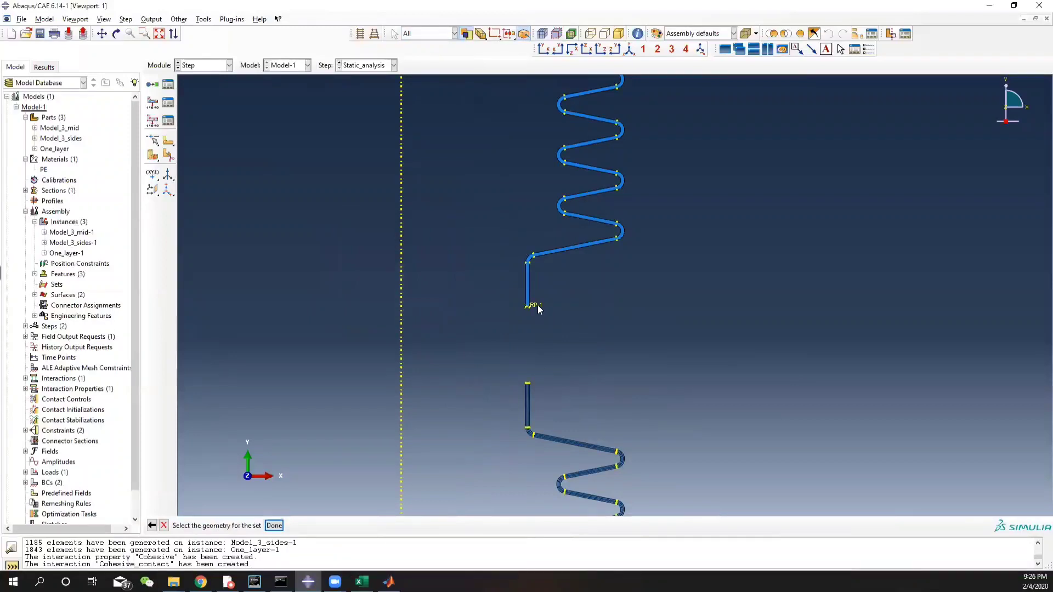
left_click(275, 525)
- Create a geometry set named RP2 containing reference point RP-2 below the lower profile
scroll(646, 369, "down", 3)
scroll(646, 370, "down", 3)
middle_click_drag(668, 402, 620, 276, "ctrl+alt")
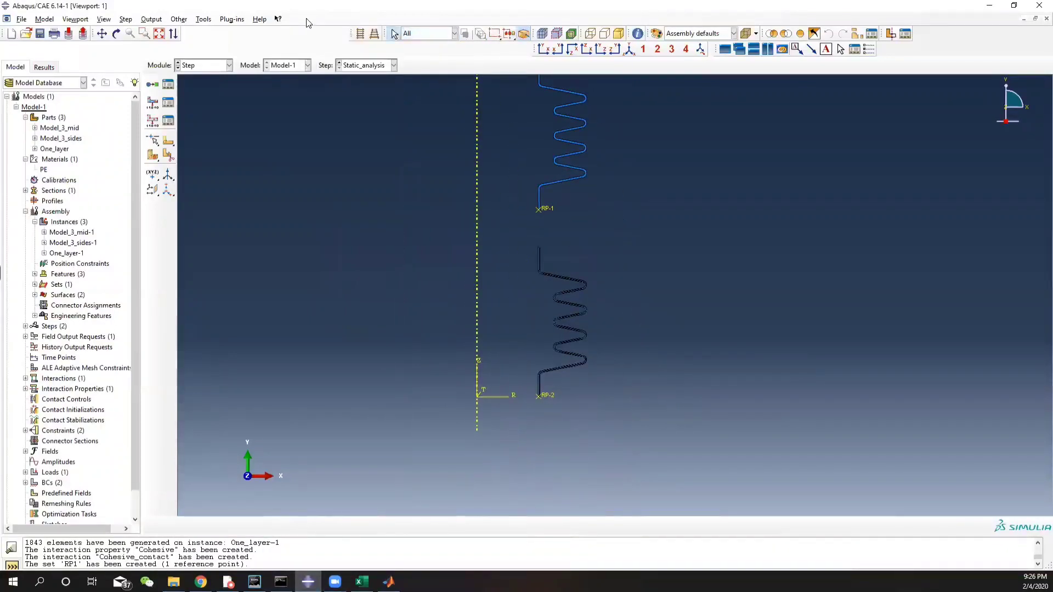
left_click(203, 20)
mouse_move(225, 53)
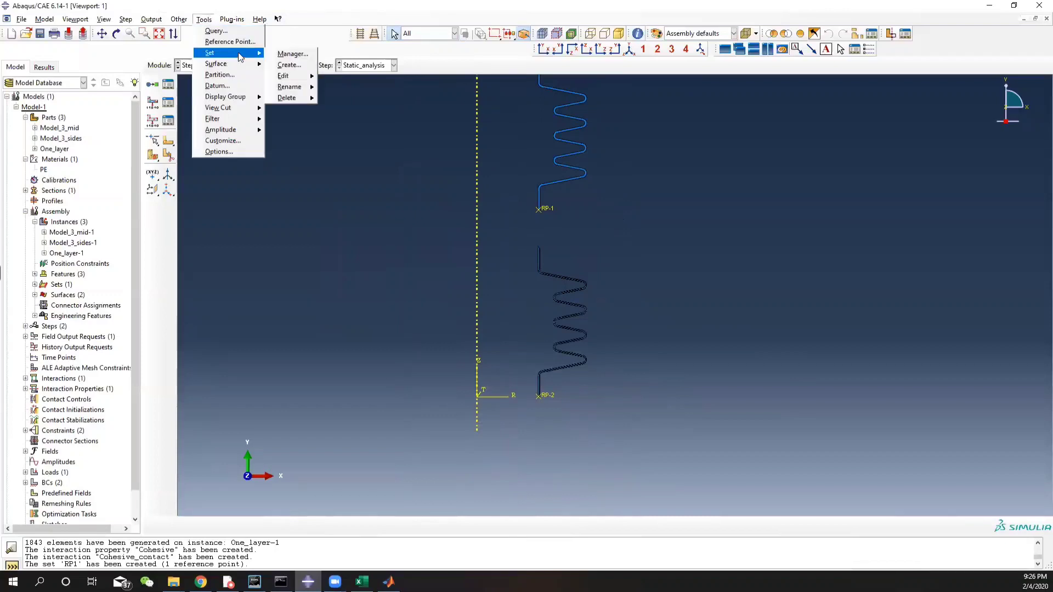
left_click(288, 54)
type("RP")
left_click(356, 312)
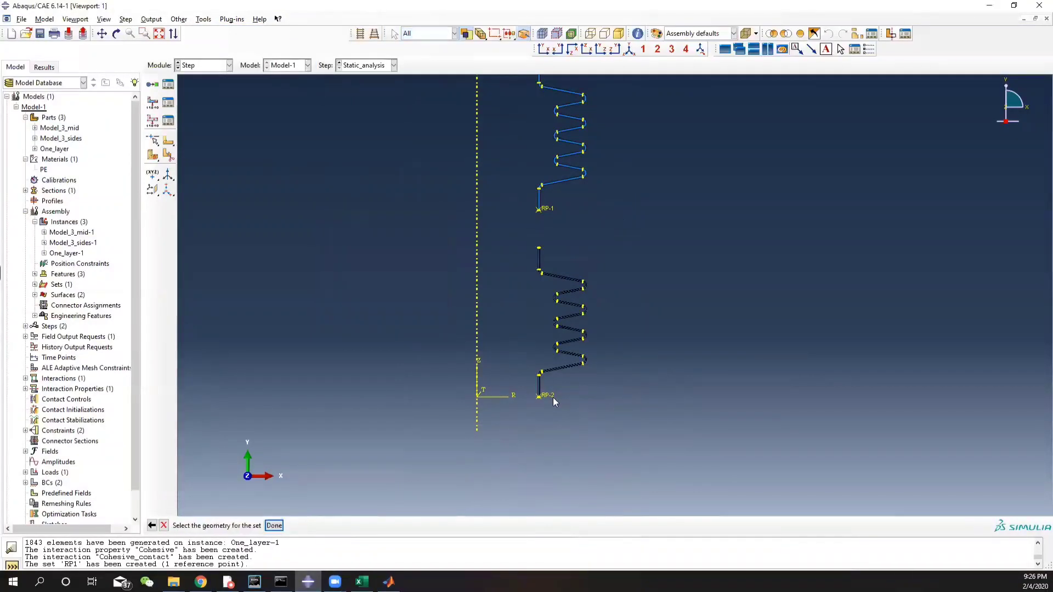
left_click(550, 398)
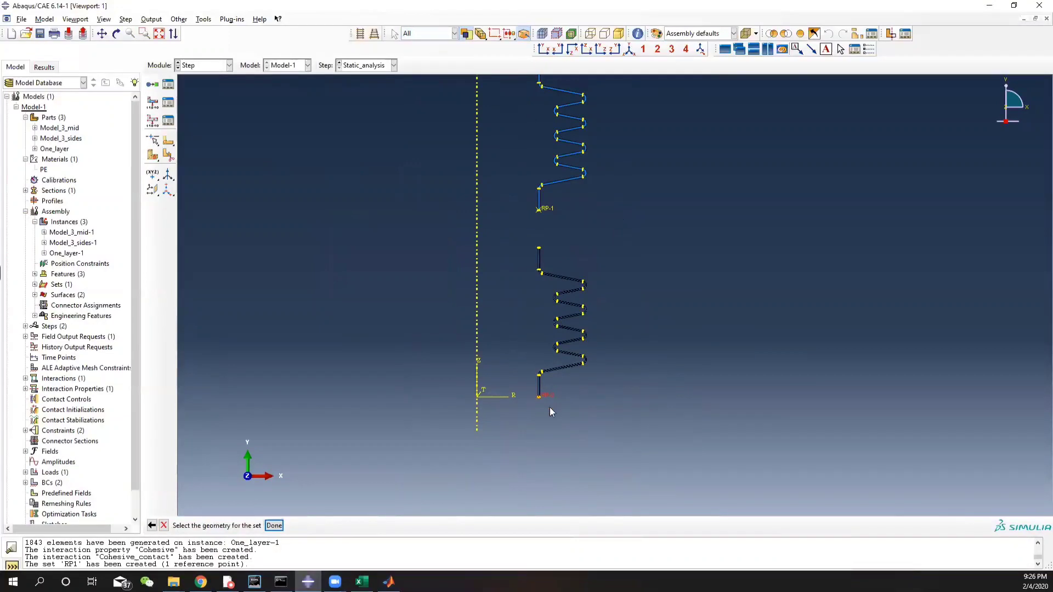
left_click(274, 525)
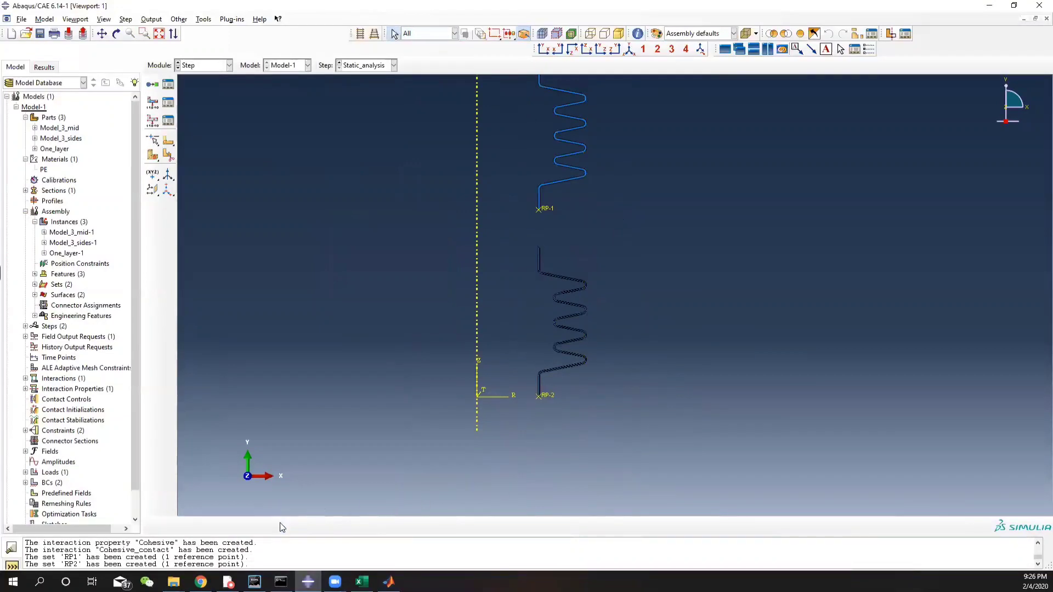
- Start a history output request named mode1_1layer in step Static_analysis, with set RP1 as its domain
left_click(167, 120)
left_click(209, 297)
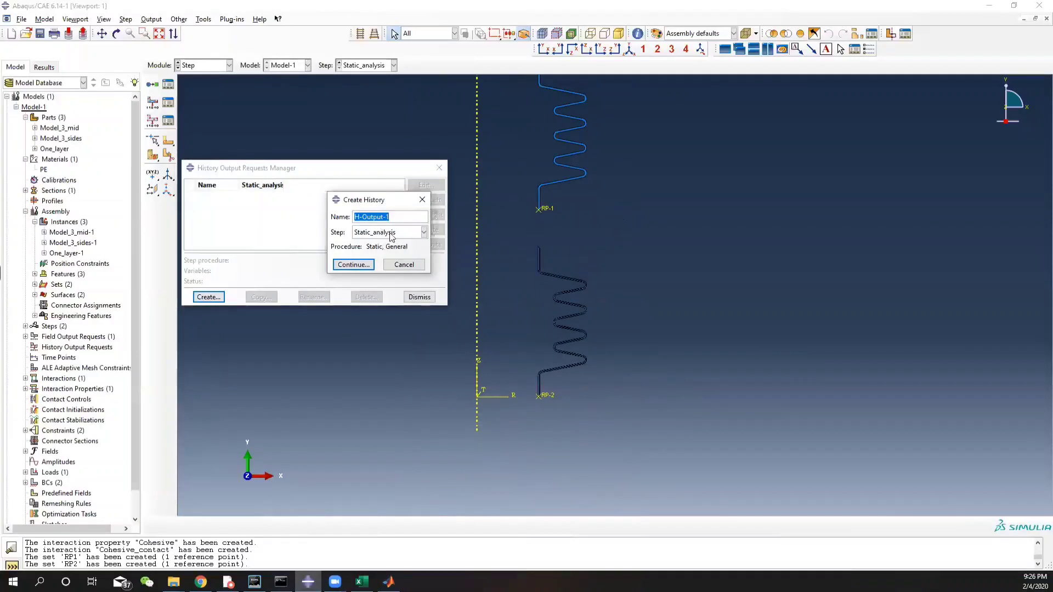
type("model")
left_click(353, 265)
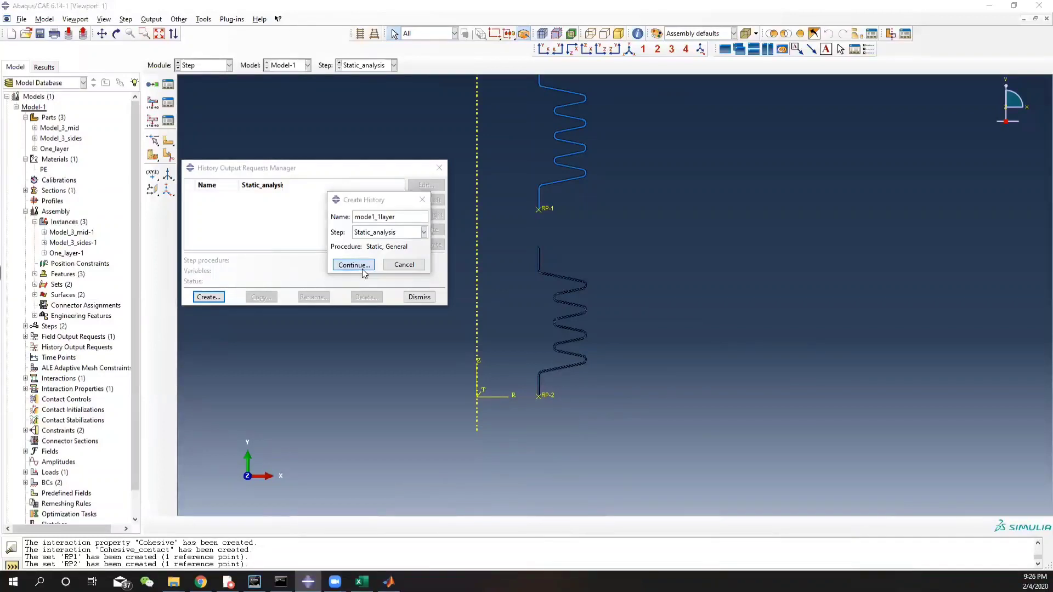
left_click(296, 163)
left_click(295, 187)
left_click(383, 163)
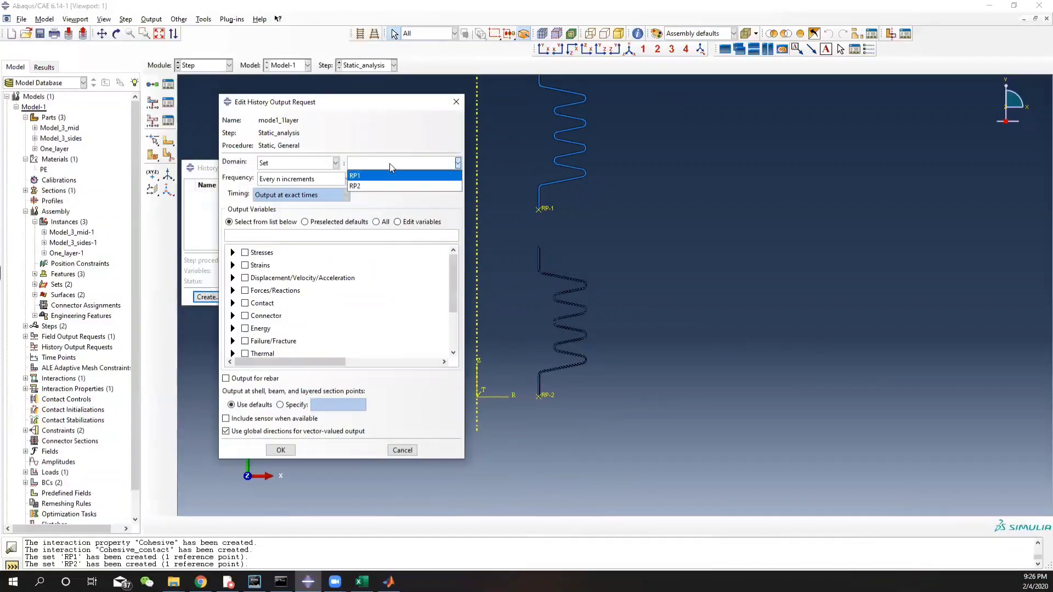
left_click(379, 175)
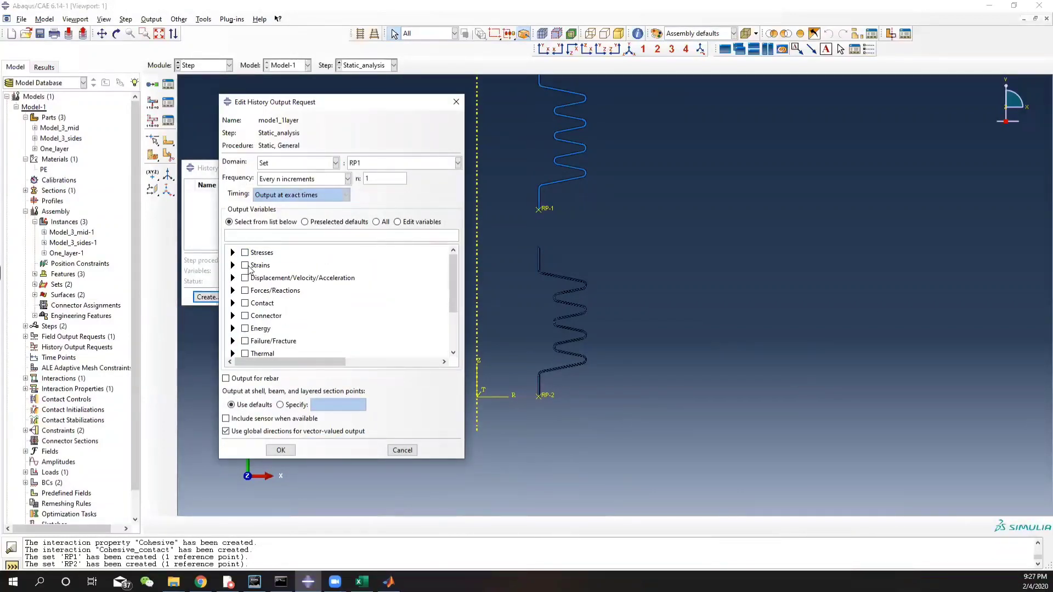
- Request only the U2 component from the displacement output variables for mode1_1layer
left_click(233, 254)
left_click(233, 254)
left_click(233, 279)
left_click(258, 290)
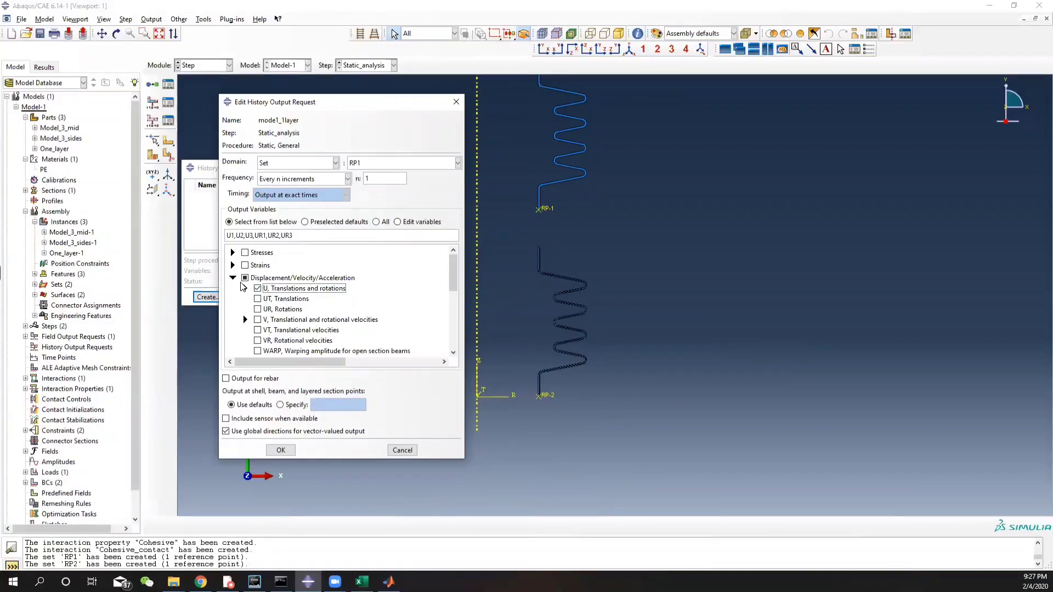
left_click(233, 278)
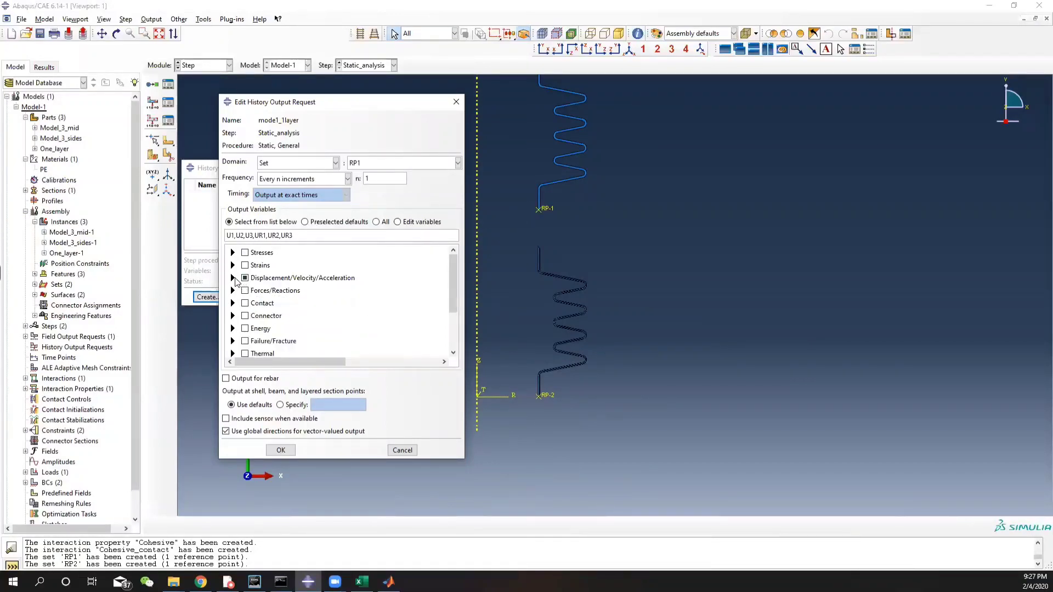
left_click(233, 278)
left_click(246, 289)
left_click(258, 288)
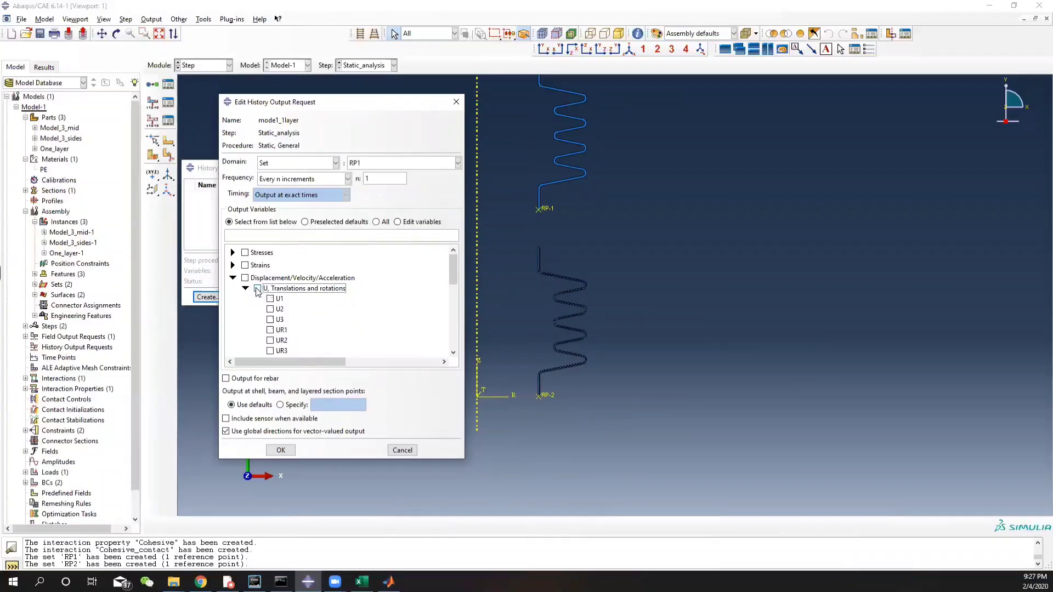
left_click(269, 309)
- Add the RT reaction forces to the output variables and create the mode1_1layer request
left_click(233, 278)
left_click(233, 290)
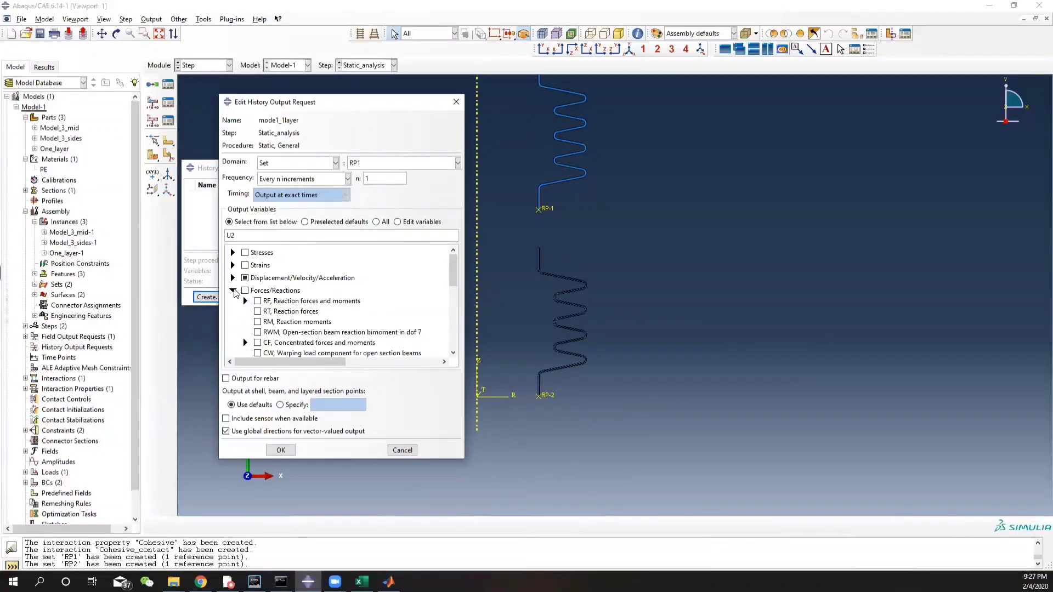
left_click(257, 311)
scroll(339, 336, "down", 2)
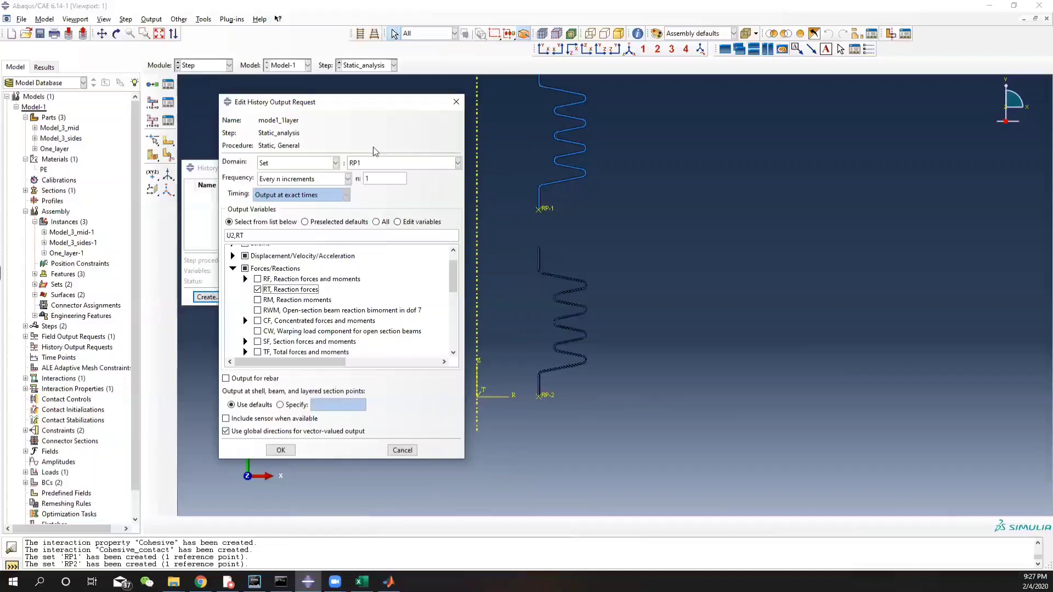
left_click(288, 451)
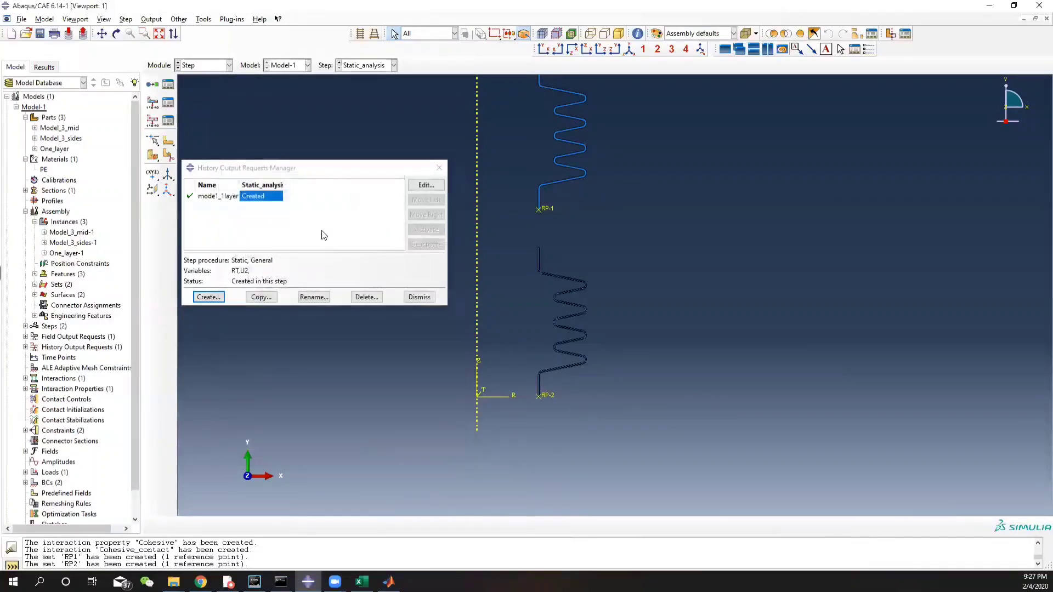
- Start a history output request named model2_3layer in step Static_analysis, with set RP2 as its domain
left_click(219, 299)
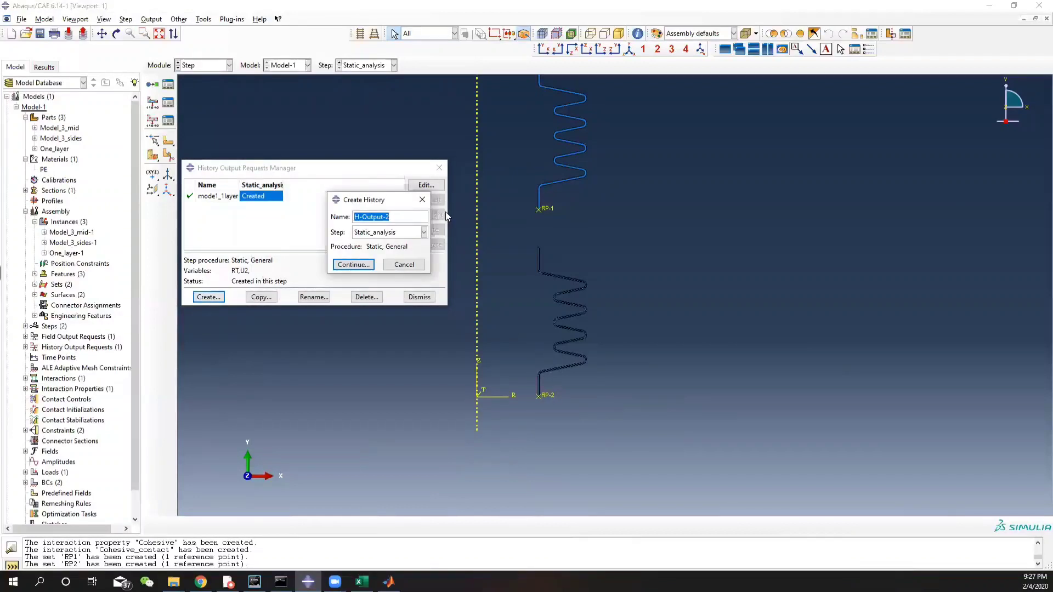
type("model2_3layer")
left_click(355, 266)
left_click(233, 266)
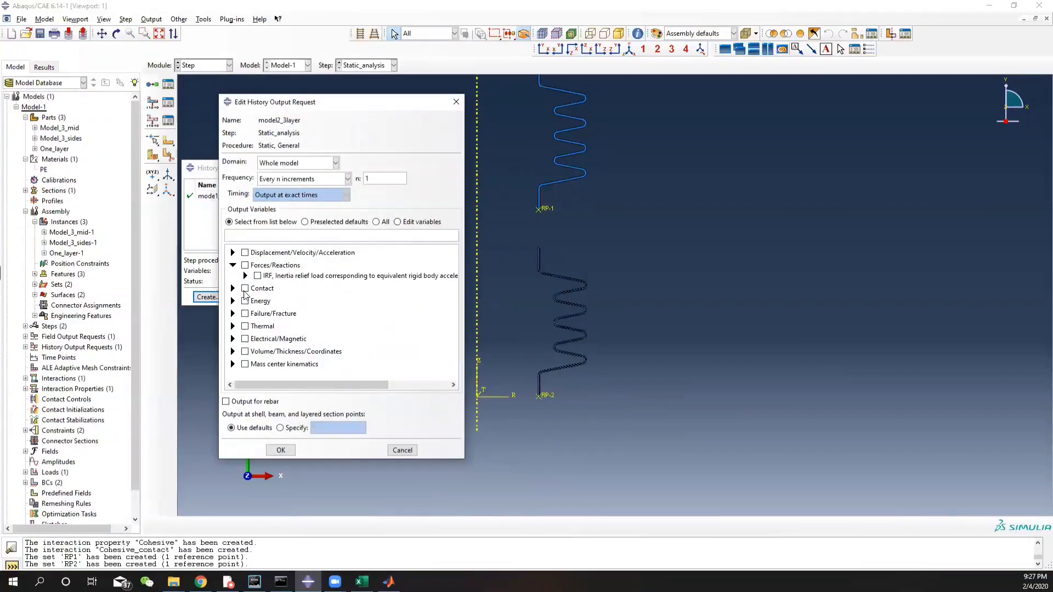
left_click(307, 163)
left_click(294, 187)
left_click(395, 163)
left_click(384, 186)
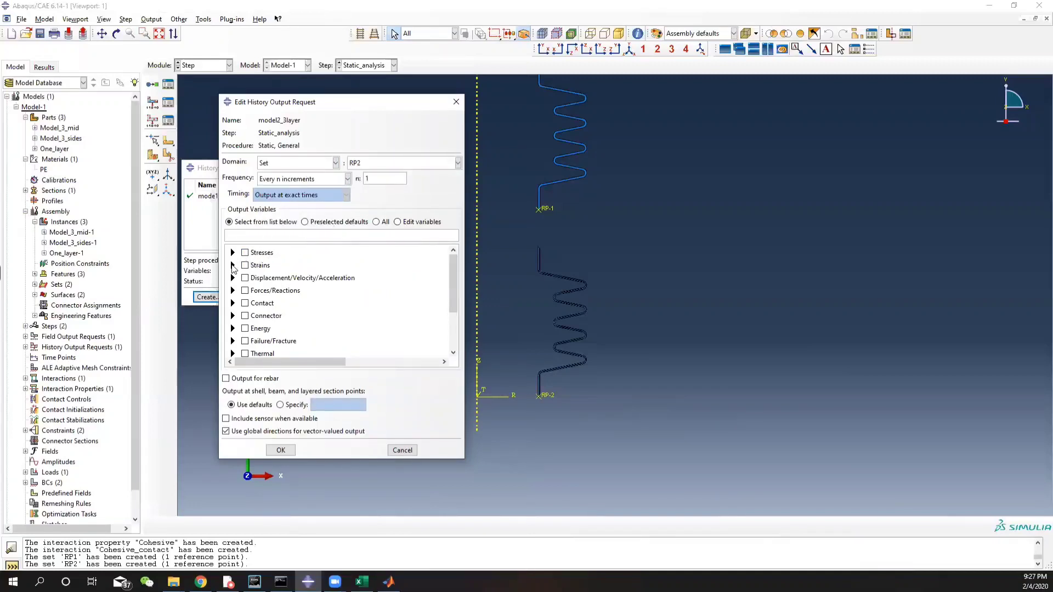
- Request displacement U2 and reaction forces RT for model2_3layer, create the request and close the manager
left_click(233, 278)
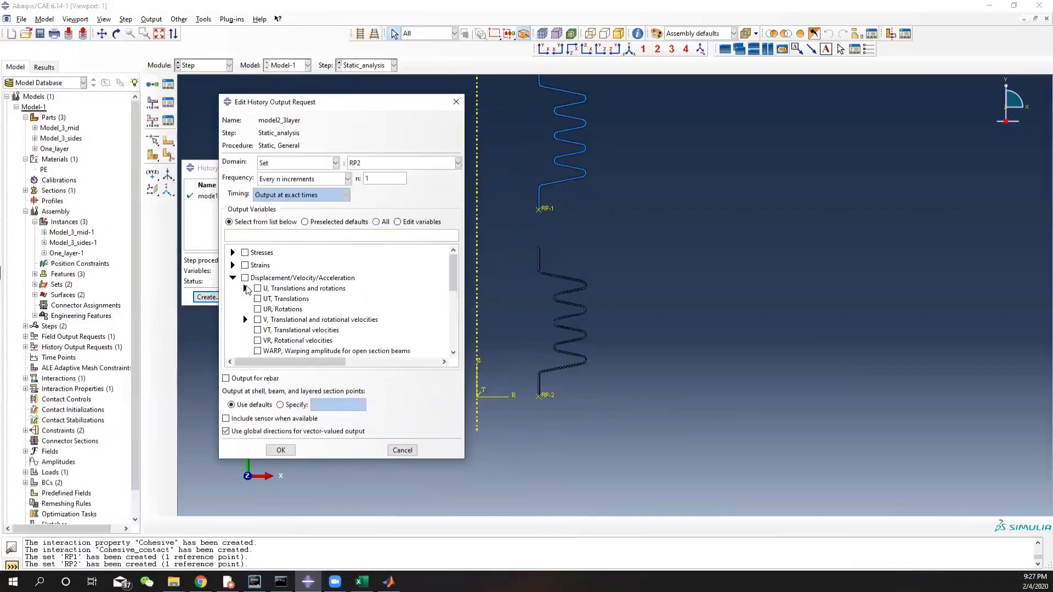
left_click(246, 287)
left_click(270, 309)
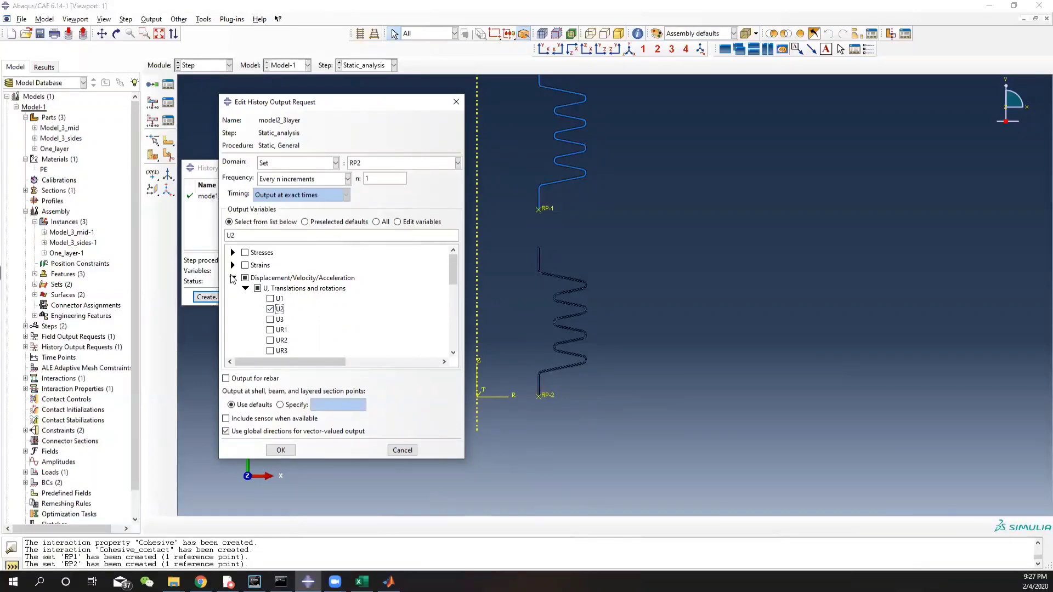
left_click(233, 278)
left_click(233, 291)
scroll(243, 328, "down", 2)
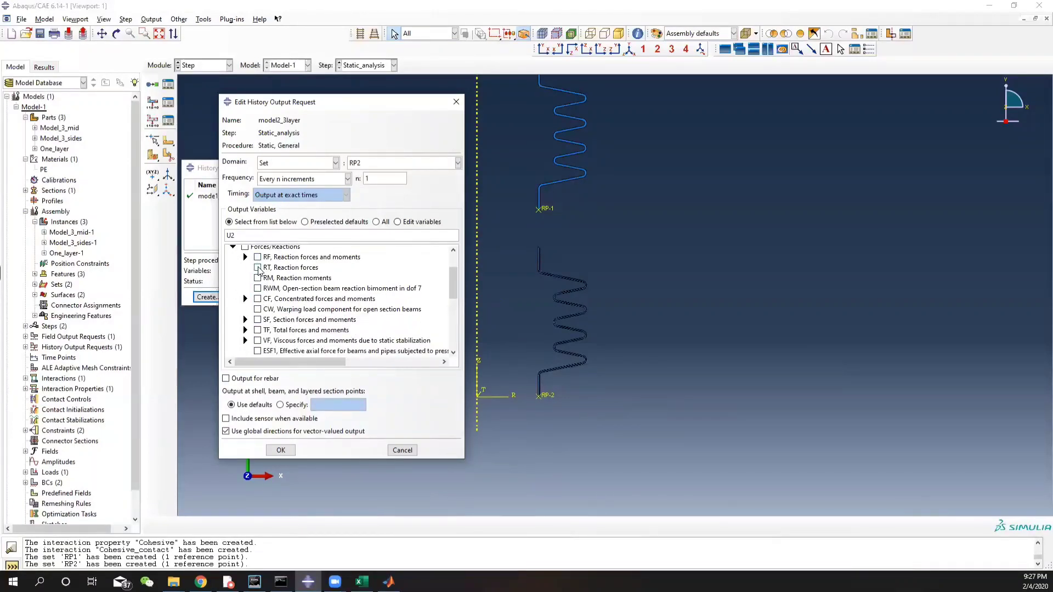
left_click(258, 268)
left_click(280, 450)
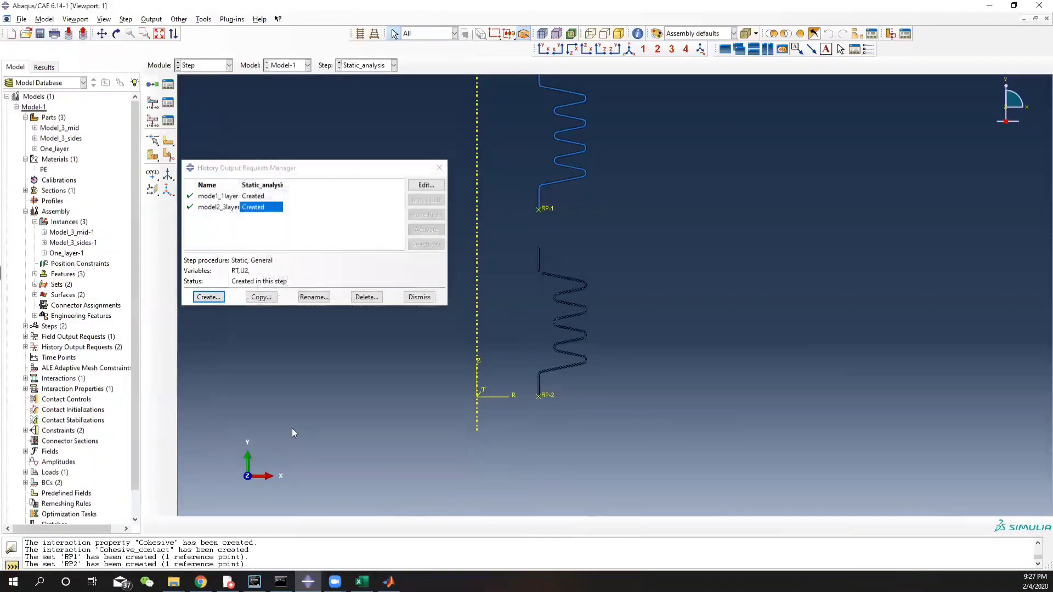
left_click(439, 168)
- Check the field output requests, then create a job named Analysis from Model-1 in the Job module
left_click(169, 104)
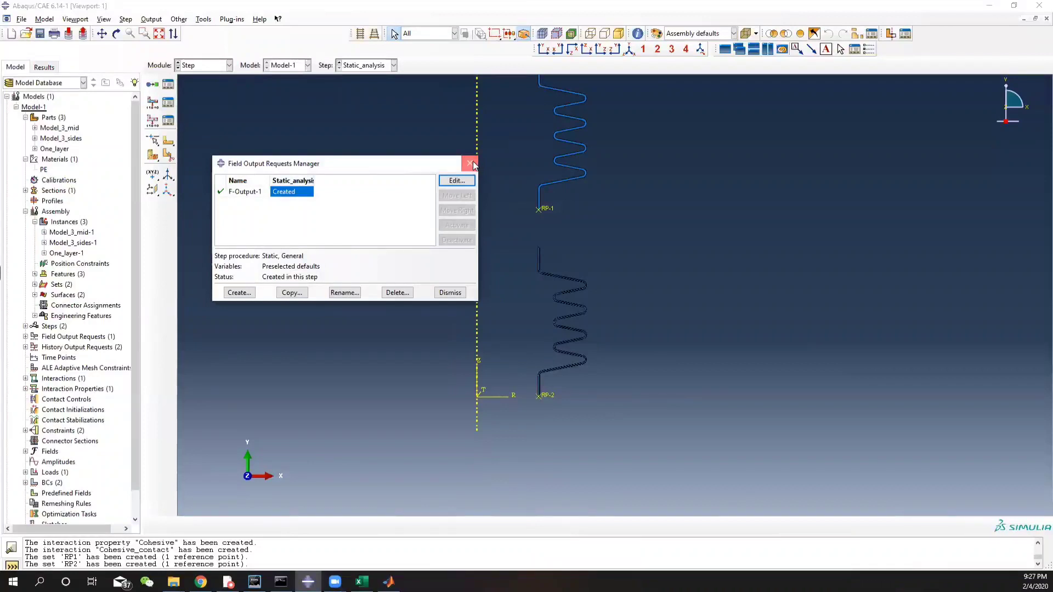
left_click(471, 164)
left_click(204, 67)
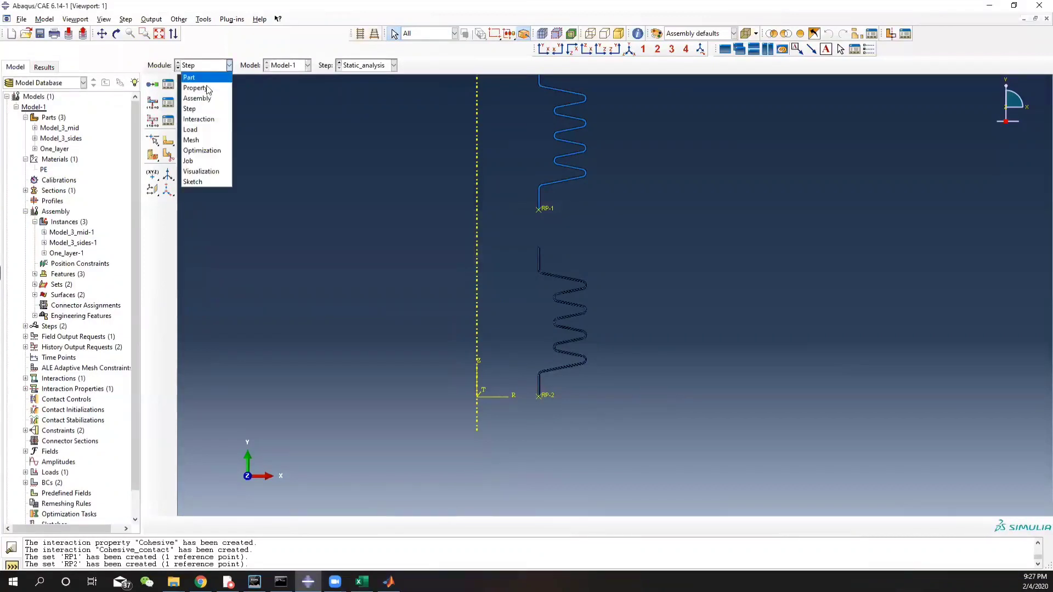
left_click(210, 159)
left_click(169, 85)
left_click(580, 327)
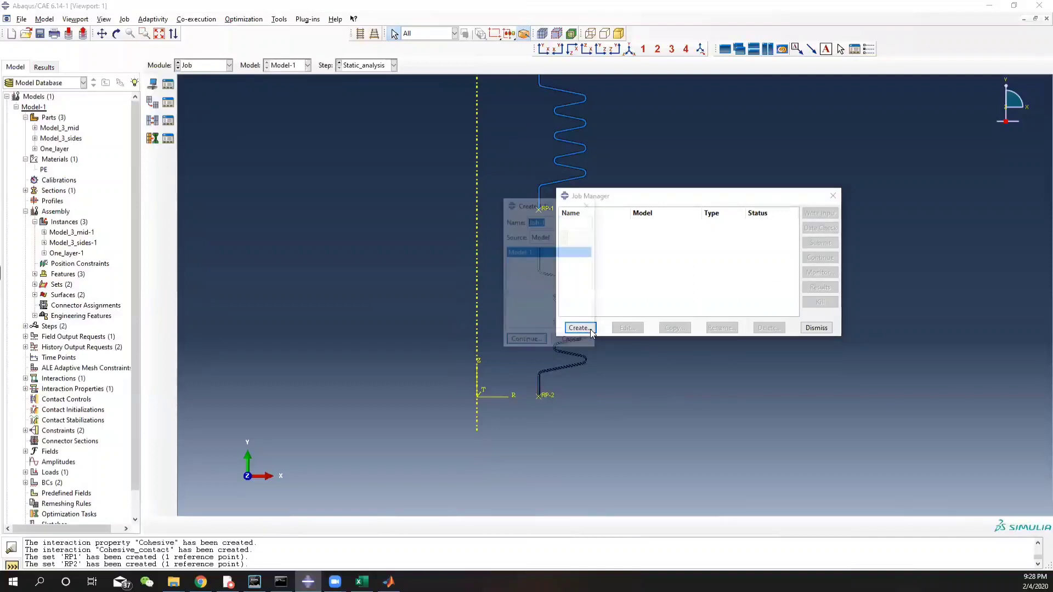
type("Analysis")
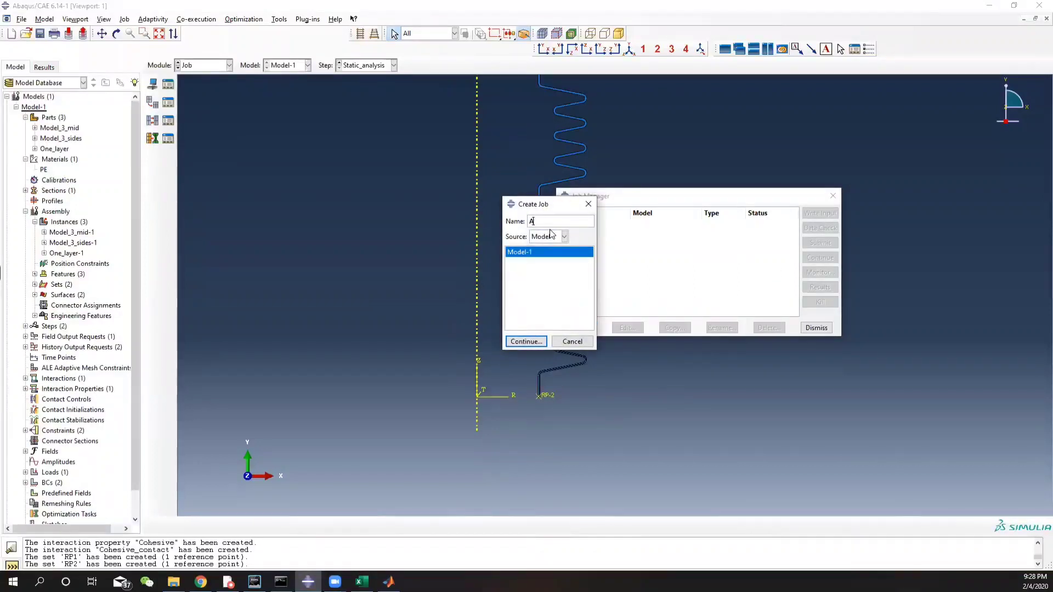
left_click(535, 341)
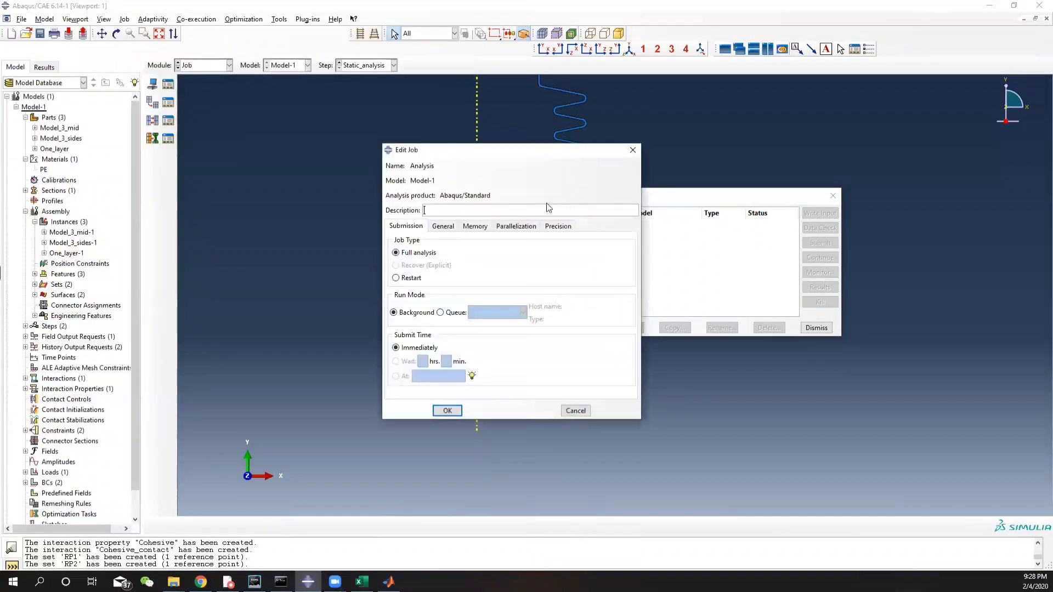
- Enable multiple processors and GPGPU acceleration for the Analysis job and accept the job settings
left_click(475, 226)
left_click(503, 226)
left_click(393, 241)
left_click(393, 256)
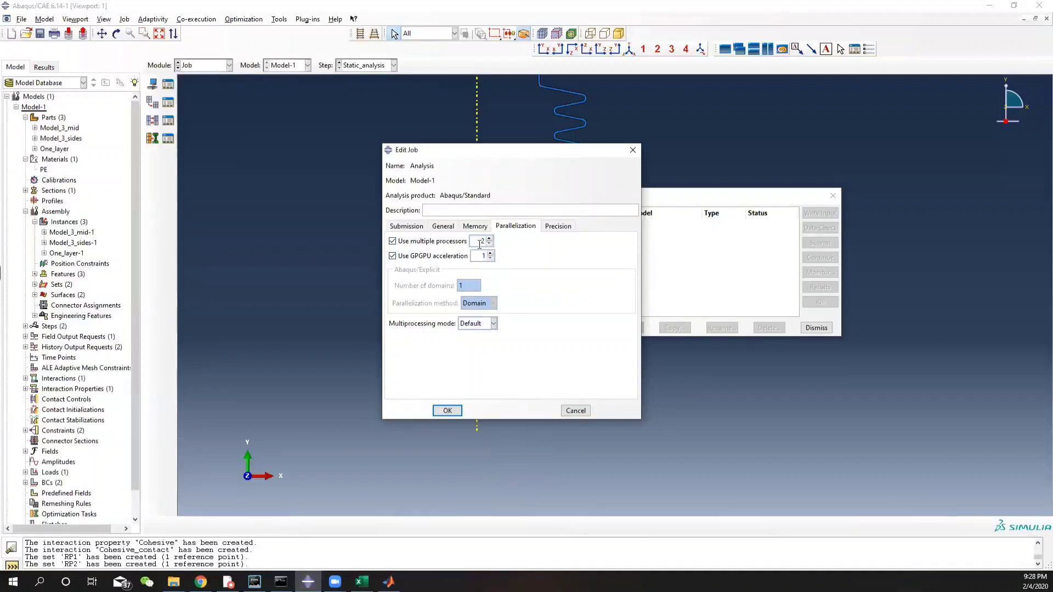
double_click(479, 242)
left_click(447, 411)
- Submit the Analysis job and open its monitor to follow the run
left_click(822, 243)
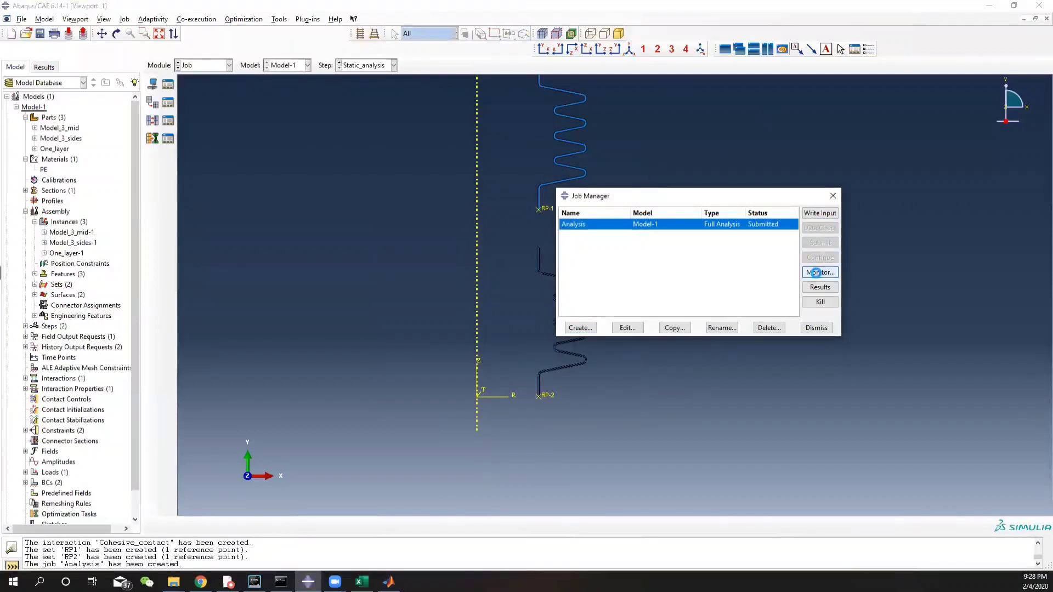
left_click(821, 272)
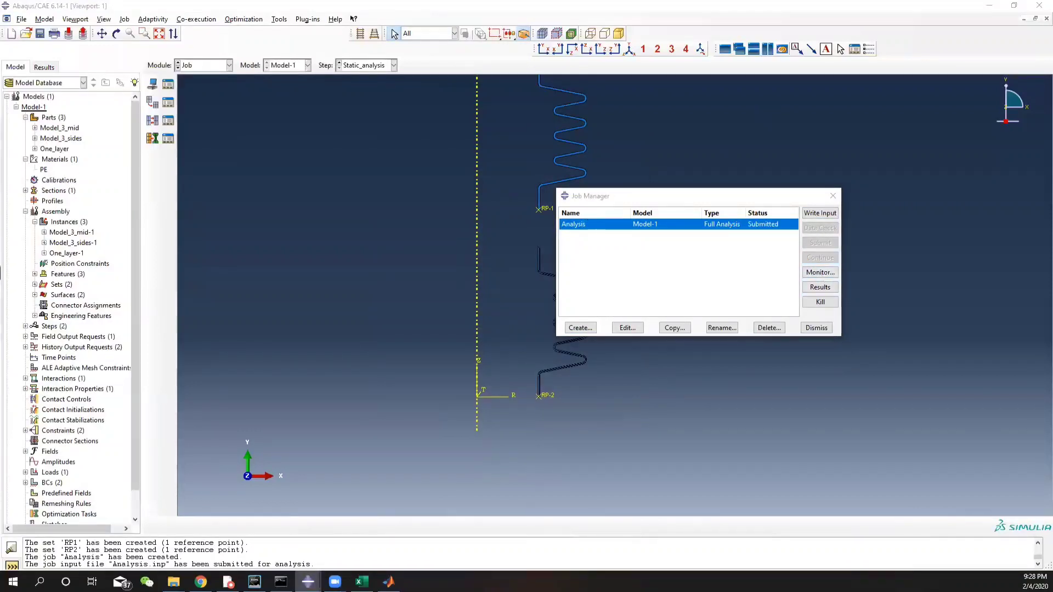
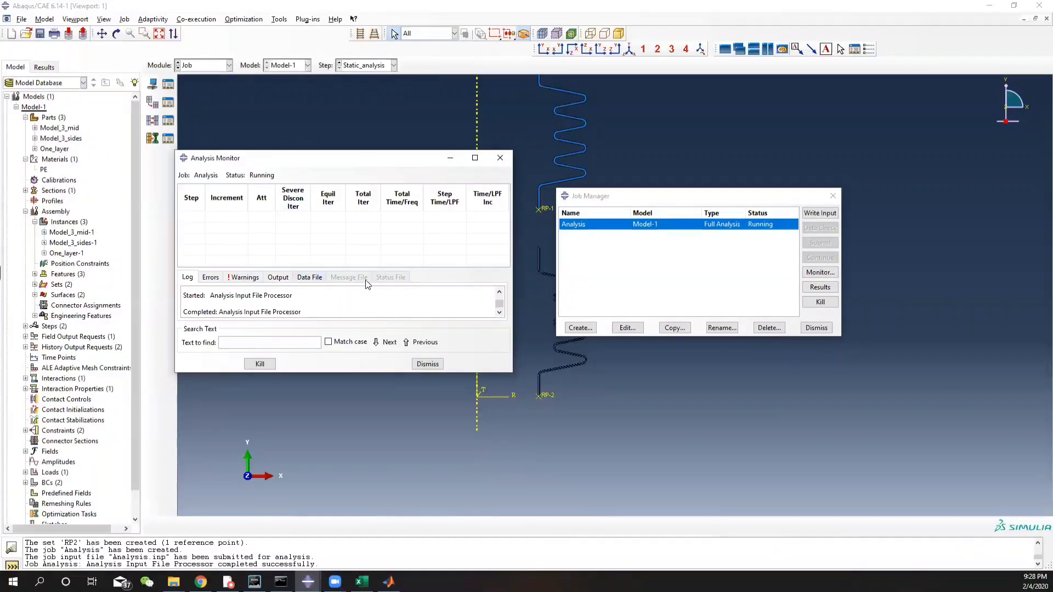
- Read through the warnings reported for the Analysis job while it runs, including those on distorted elements
left_click(249, 278)
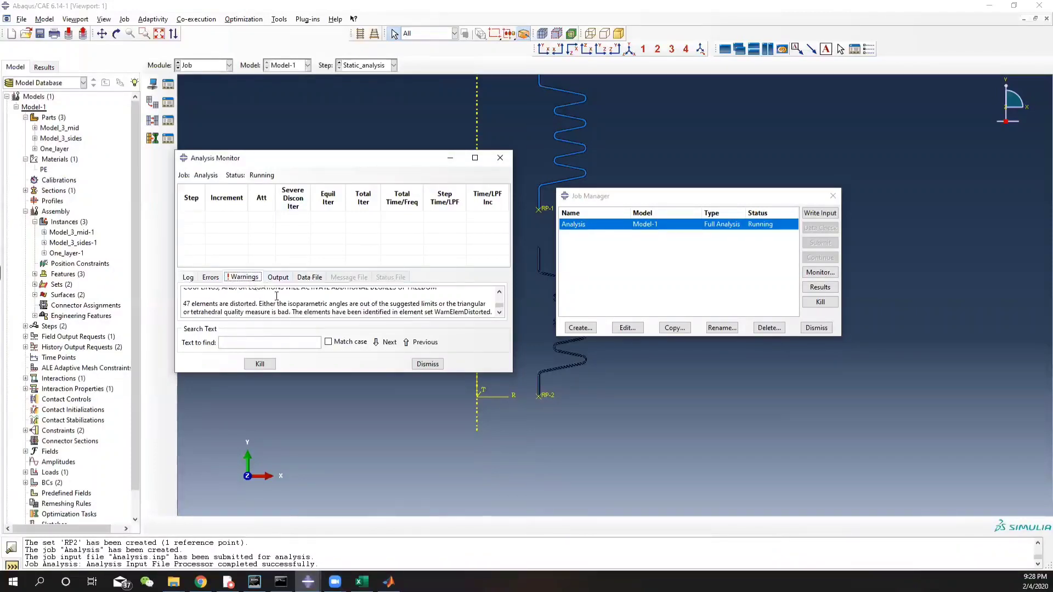
scroll(292, 302, "up", 3)
scroll(300, 301, "down", 1)
scroll(279, 301, "down", 1)
scroll(214, 305, "down", 1)
scroll(216, 303, "up", 1)
scroll(218, 304, "down", 1)
scroll(340, 307, "down", 1)
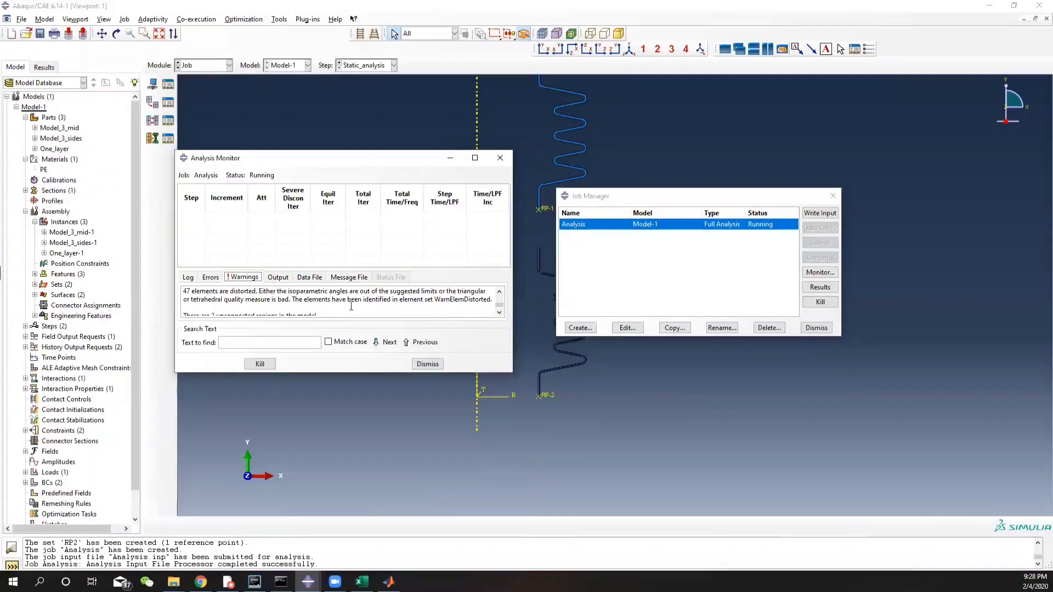
scroll(396, 294, "up", 1)
scroll(405, 300, "down", 1)
scroll(419, 300, "up", 1)
scroll(464, 296, "up", 2)
scroll(357, 305, "down", 2)
scroll(243, 315, "up", 1)
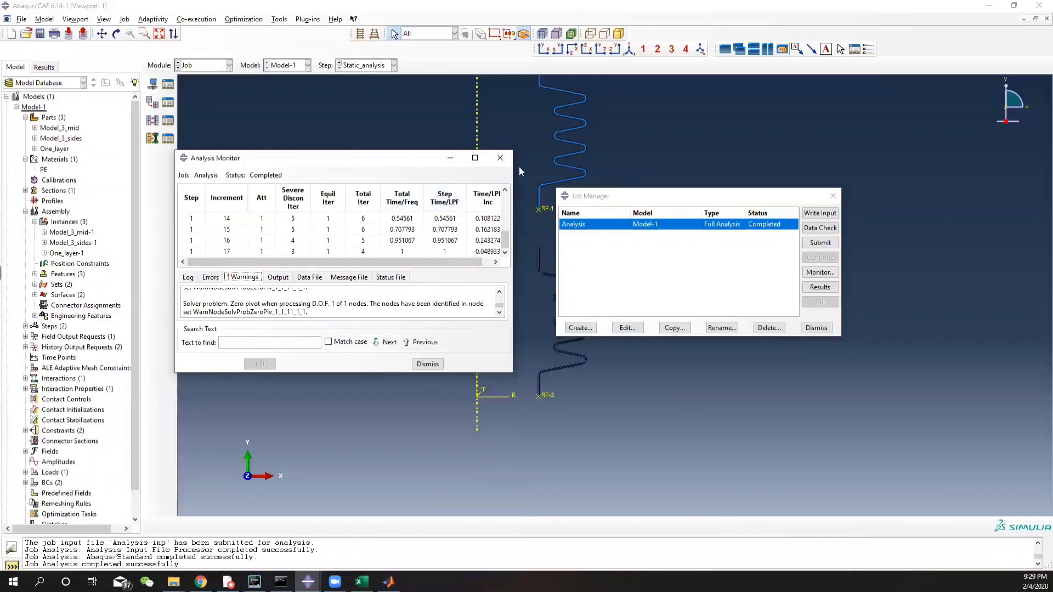
- Close the job monitor, open the Analysis results and plot the Mises stress contours on the deformed shape
left_click(500, 158)
left_click(820, 287)
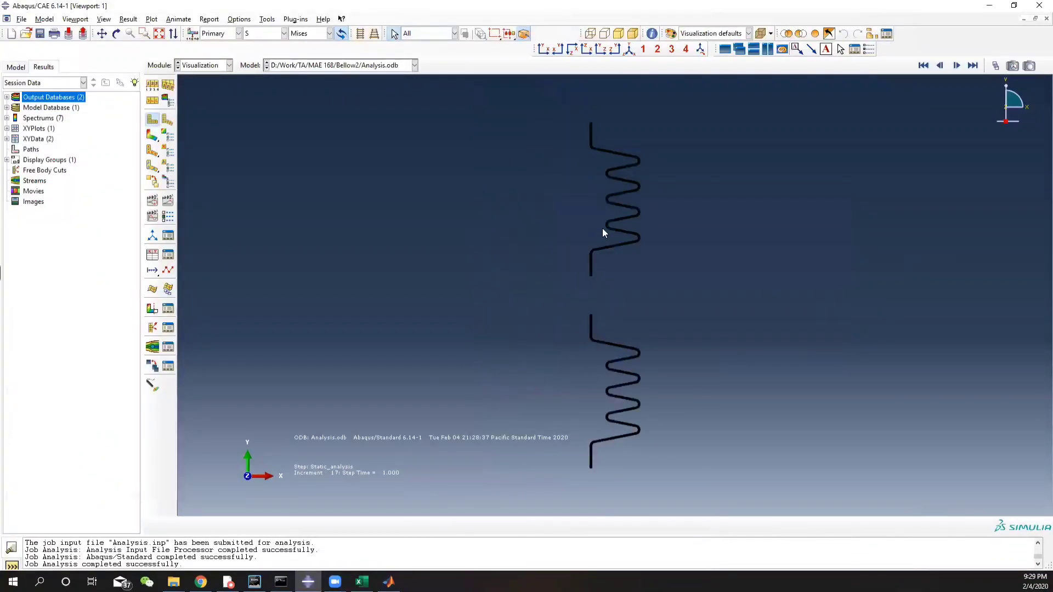
left_click(153, 136)
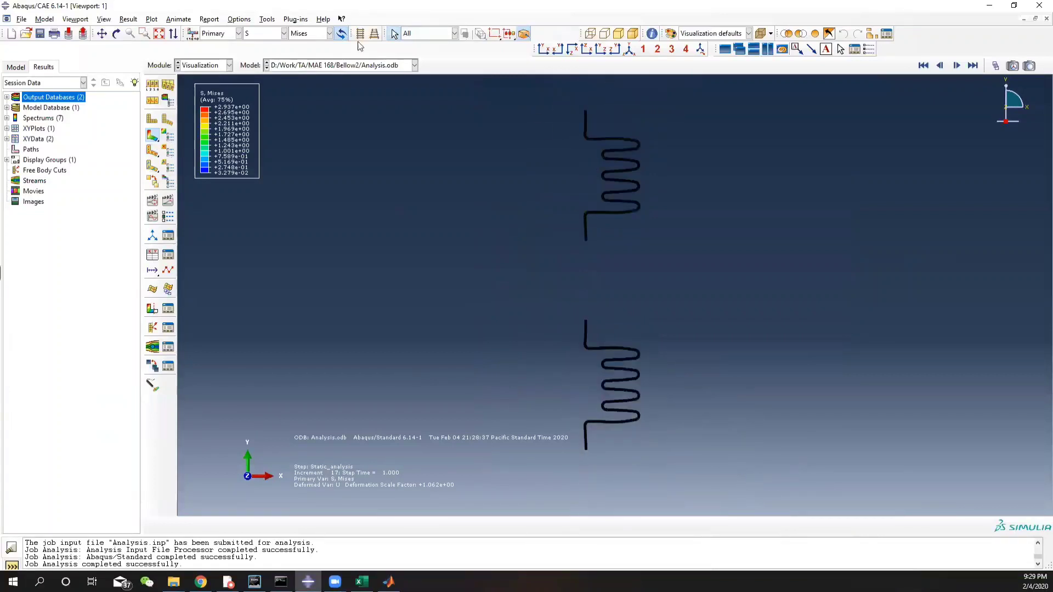
- Set the common plot options to show only free edges on the contour plot
left_click(245, 19)
left_click(248, 31)
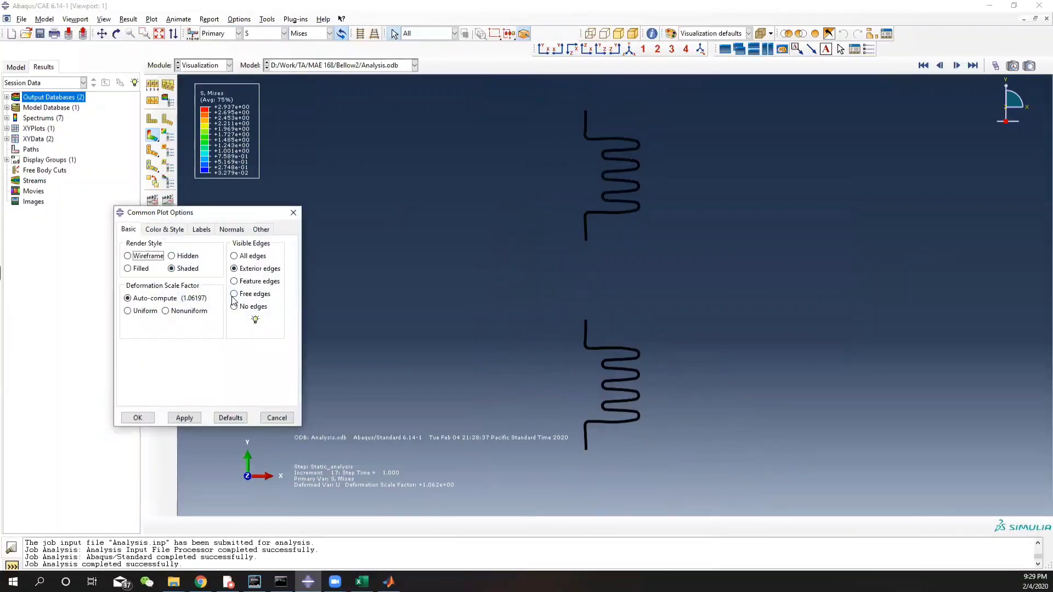
left_click(235, 295)
left_click(184, 418)
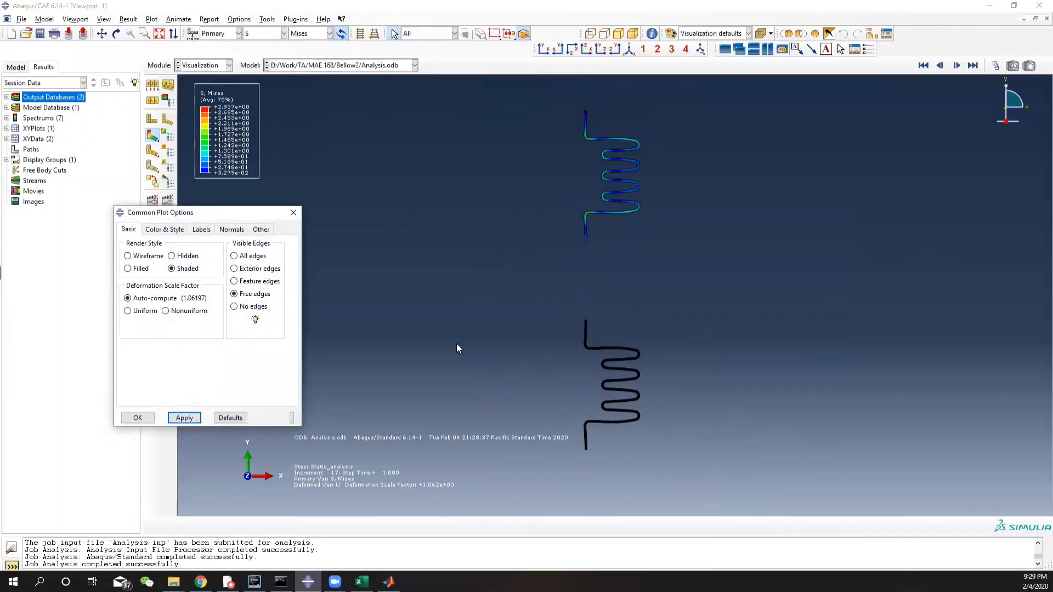
left_click(628, 421)
left_click(186, 419)
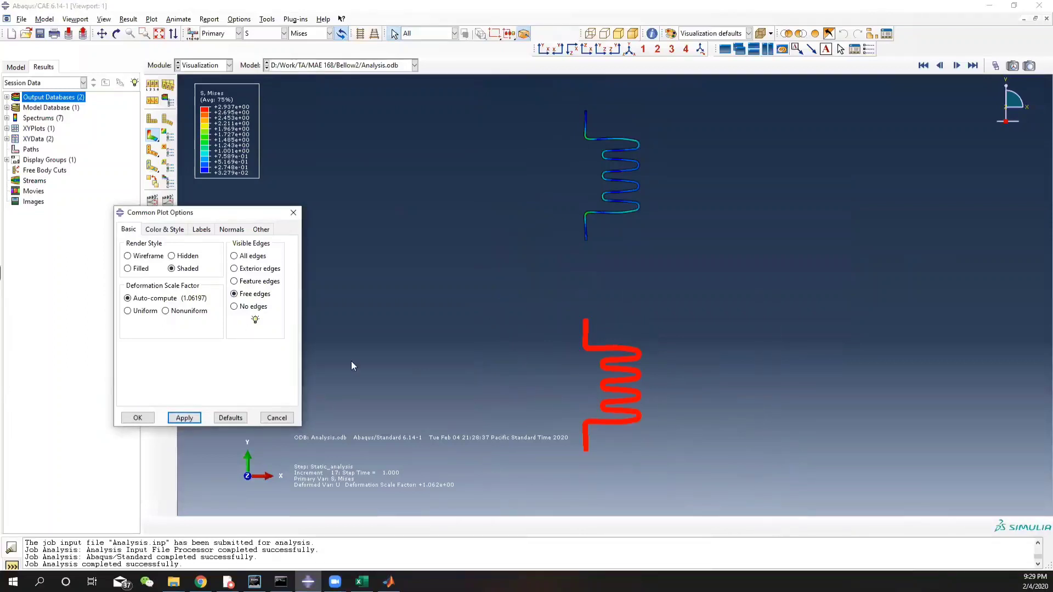
left_click(558, 346)
- Examine the Mises stress contours and layer edges along the three-layer bellows
scroll(600, 298, "up", 6)
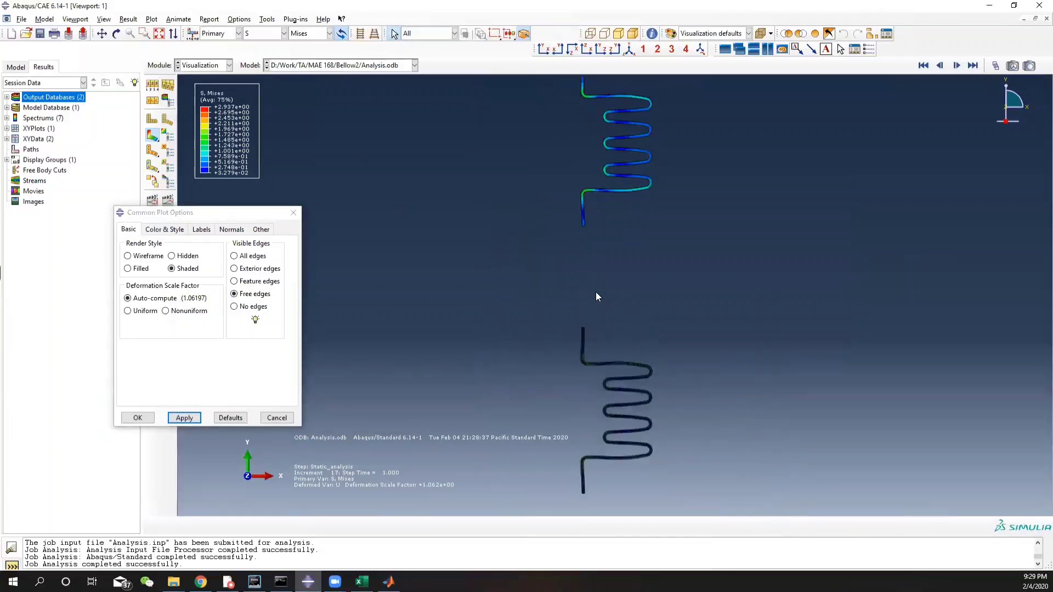
scroll(559, 460, "up", 5)
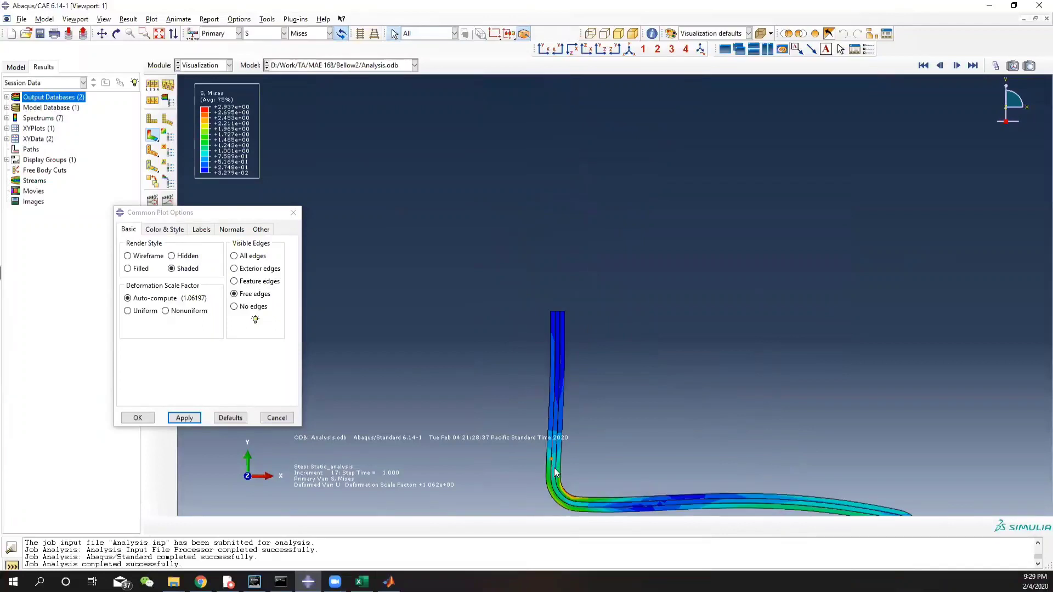
scroll(571, 384, "down", 8)
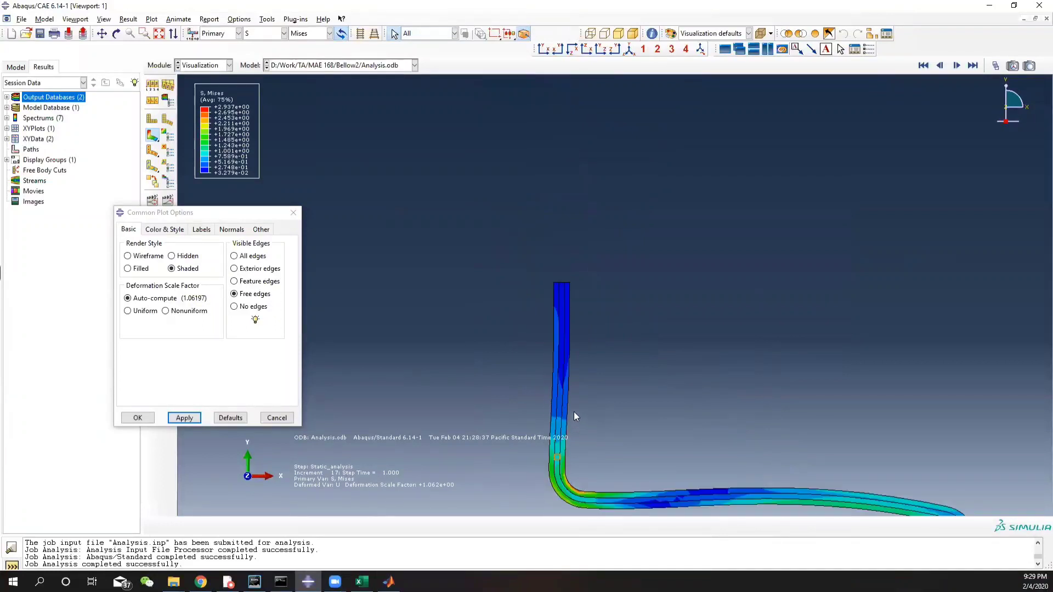
scroll(571, 412, "down", 3)
scroll(543, 364, "up", 5)
scroll(523, 393, "down", 7)
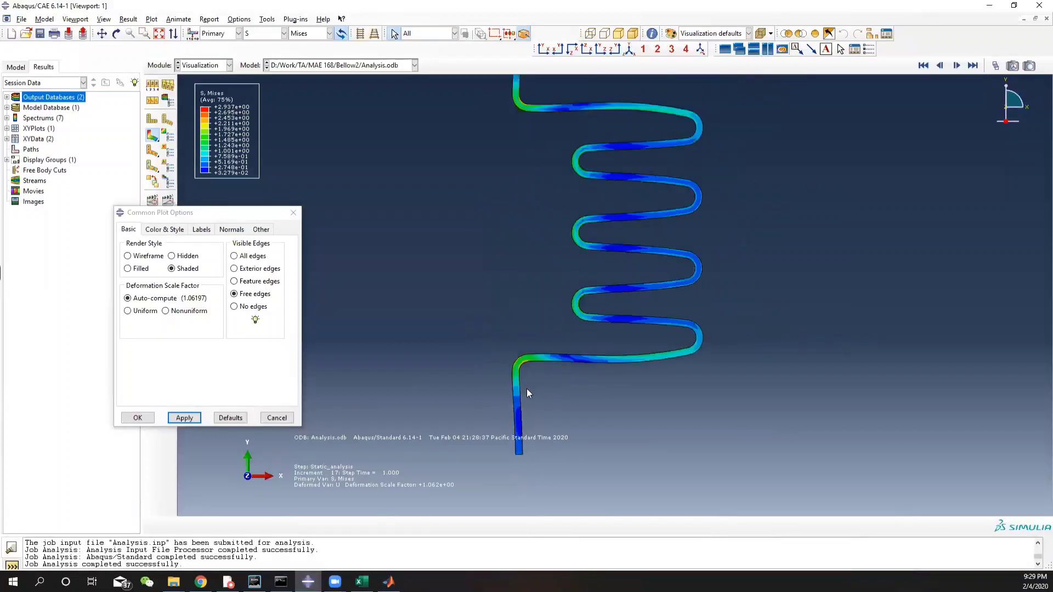
scroll(589, 430, "down", 2)
middle_click_drag(598, 446, 588, 263, "ctrl+alt")
scroll(575, 332, "up", 4)
scroll(575, 332, "down", 3)
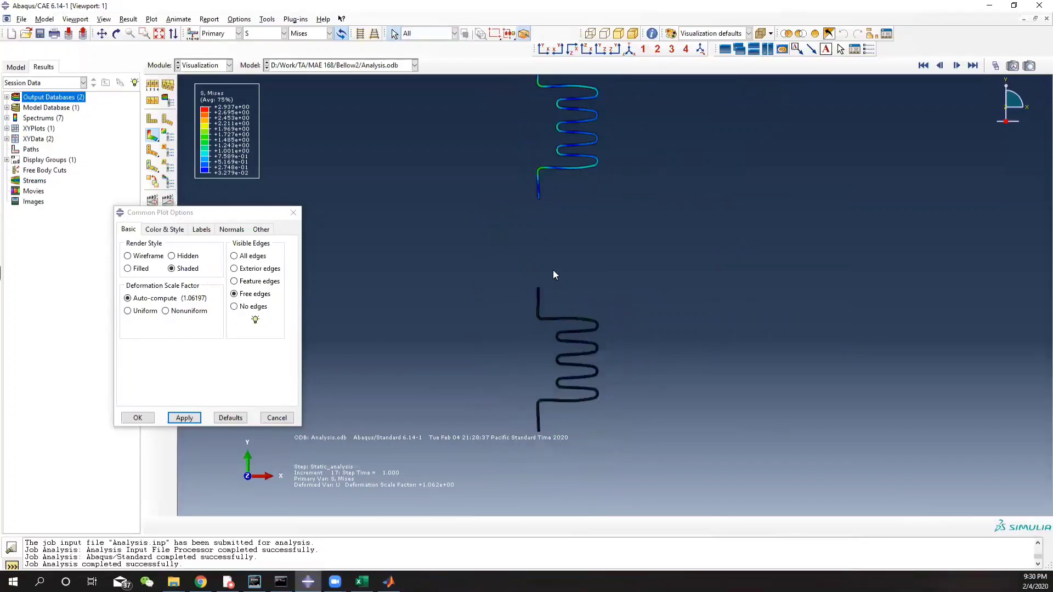
- Turn off all visible edges in the common plot options and close the options
scroll(543, 279, "down", 1)
left_click_drag(502, 77, 686, 456)
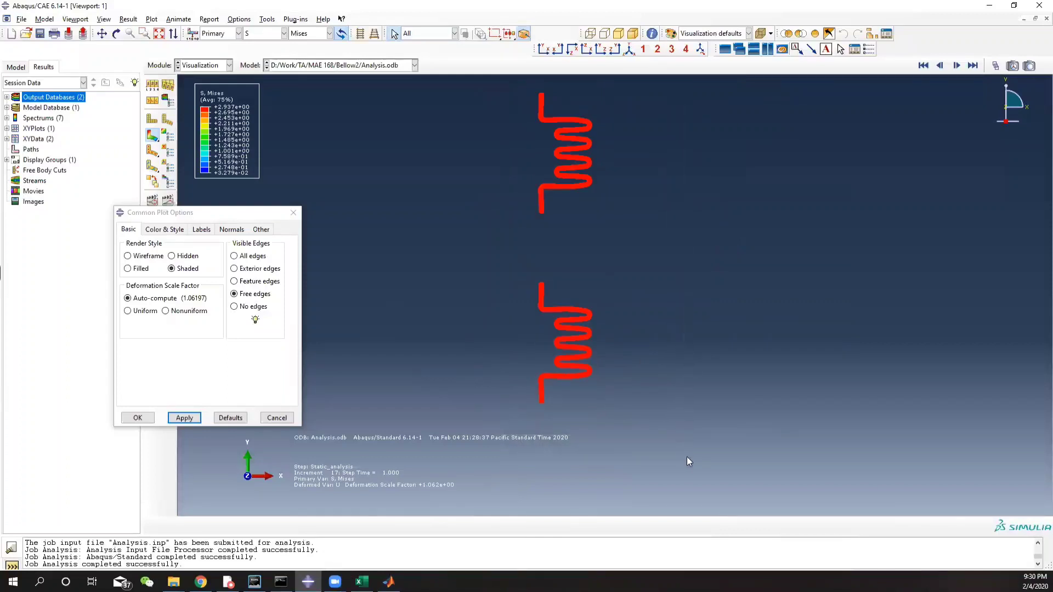
left_click(235, 307)
left_click(187, 418)
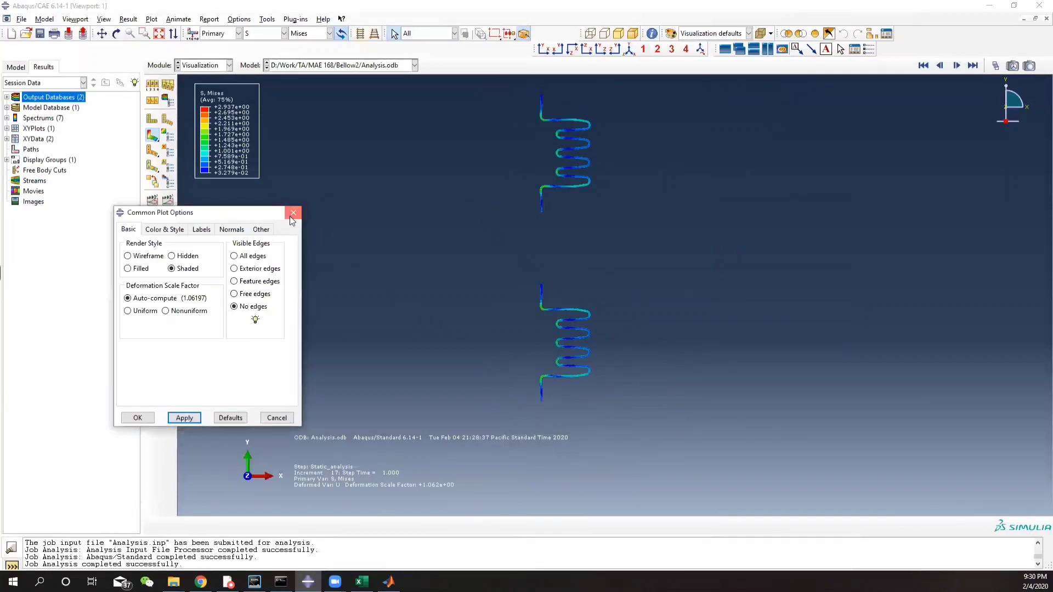
left_click(293, 213)
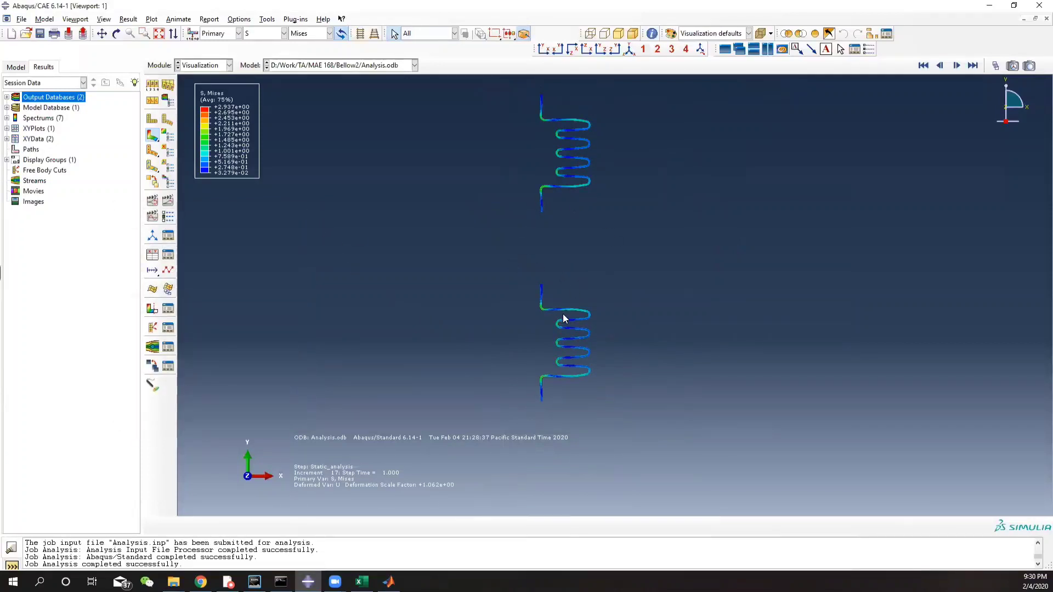
- Inspect the Mises stress concentrations at the lower and upper end bends of the three-layer bellows
scroll(613, 336, "up", 2)
scroll(543, 342, "up", 6)
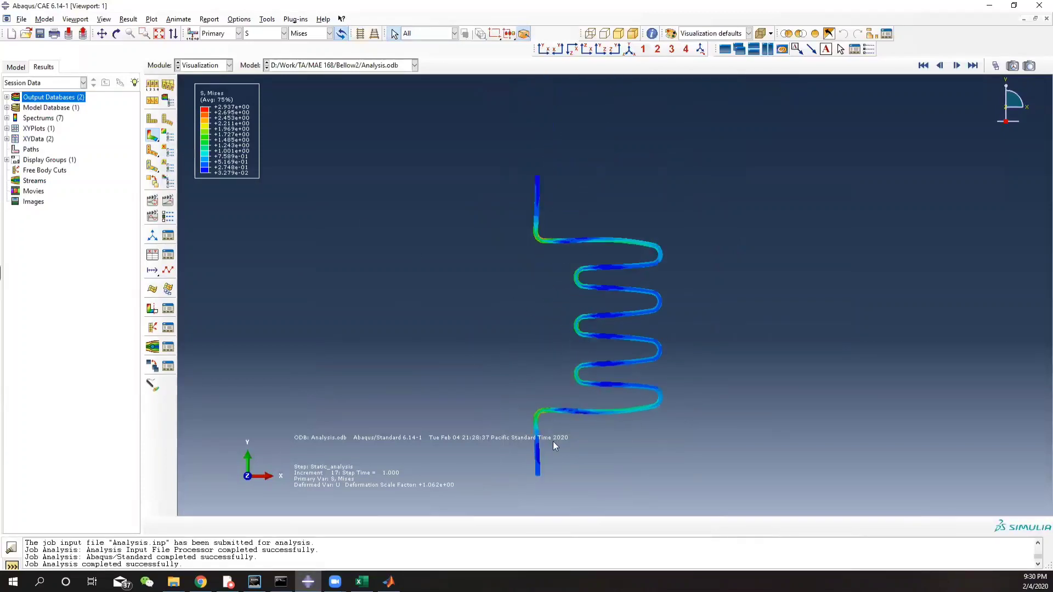
scroll(548, 417, "up", 2)
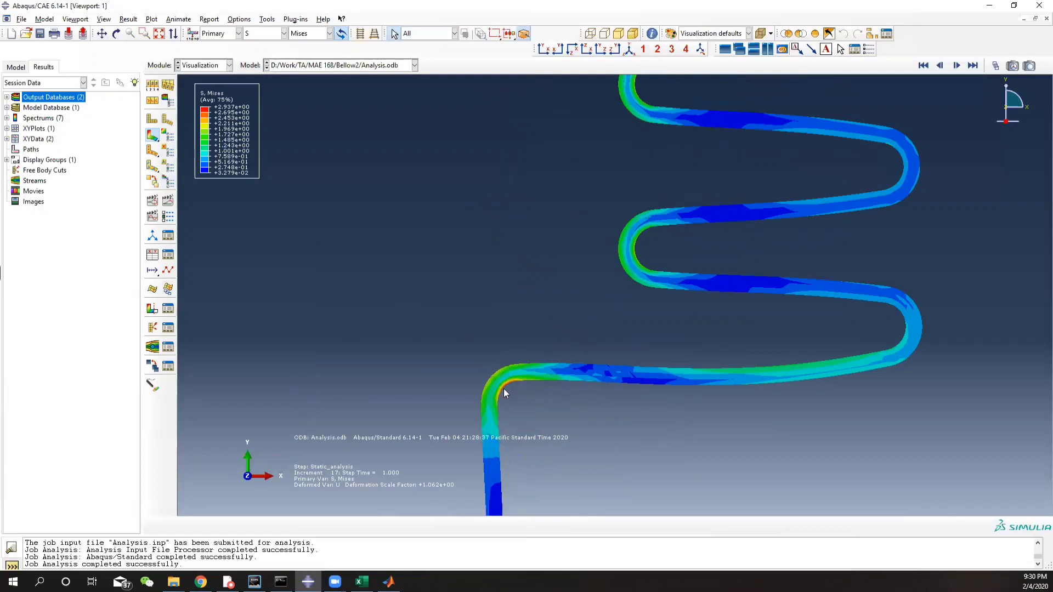
scroll(509, 384, "up", 6)
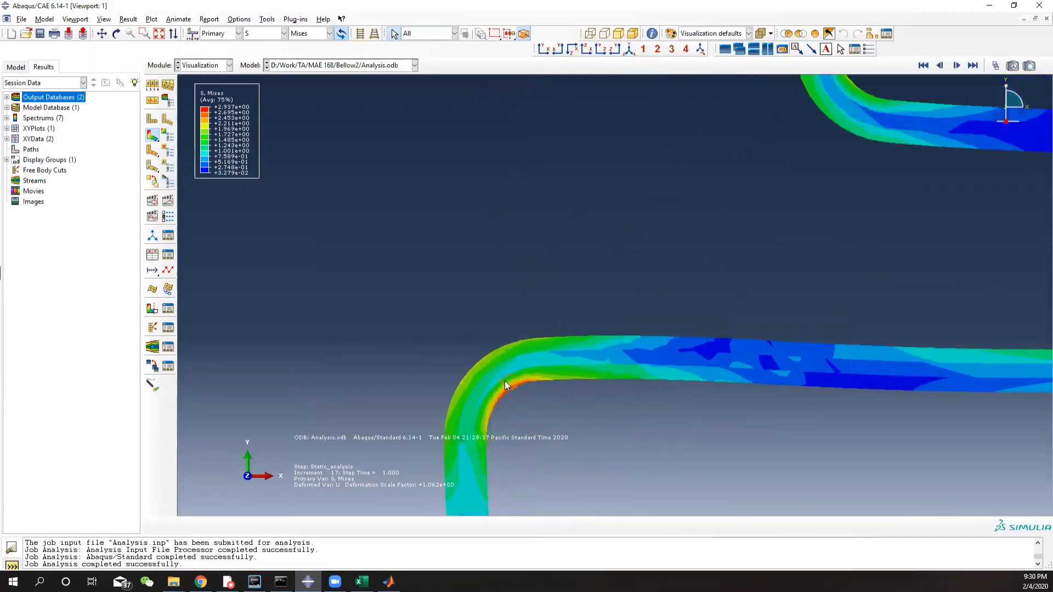
scroll(493, 381, "up", 2)
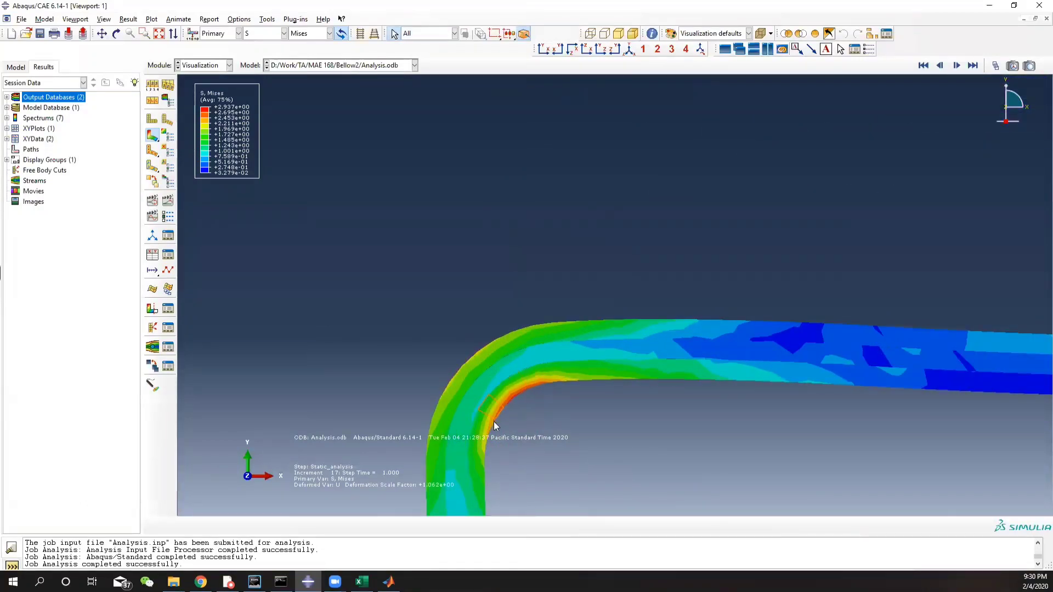
scroll(516, 401, "down", 5)
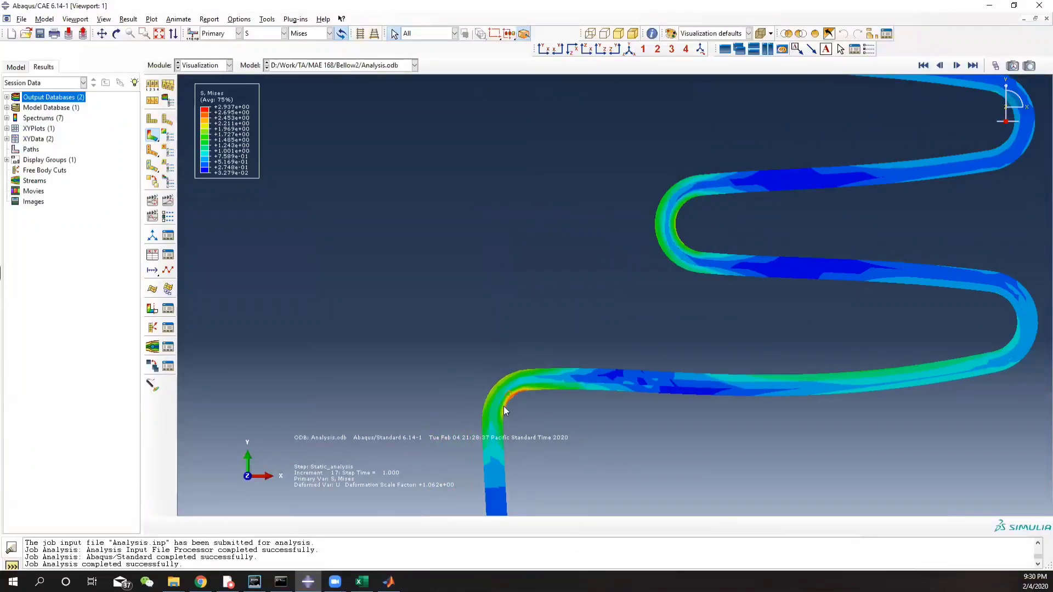
scroll(510, 392, "down", 5)
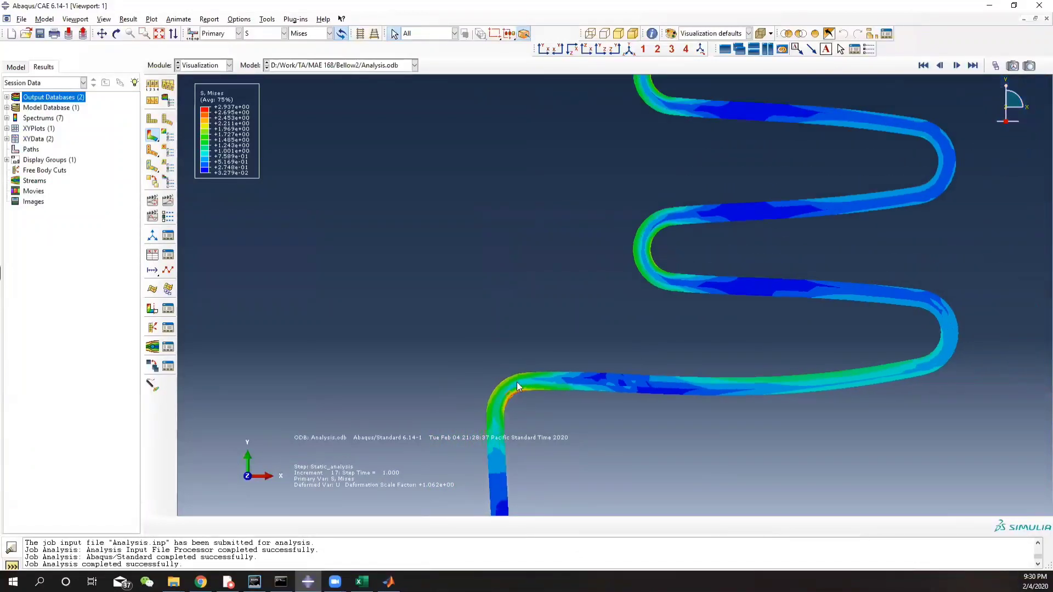
middle_click_drag(554, 177, 529, 346, "ctrl+alt")
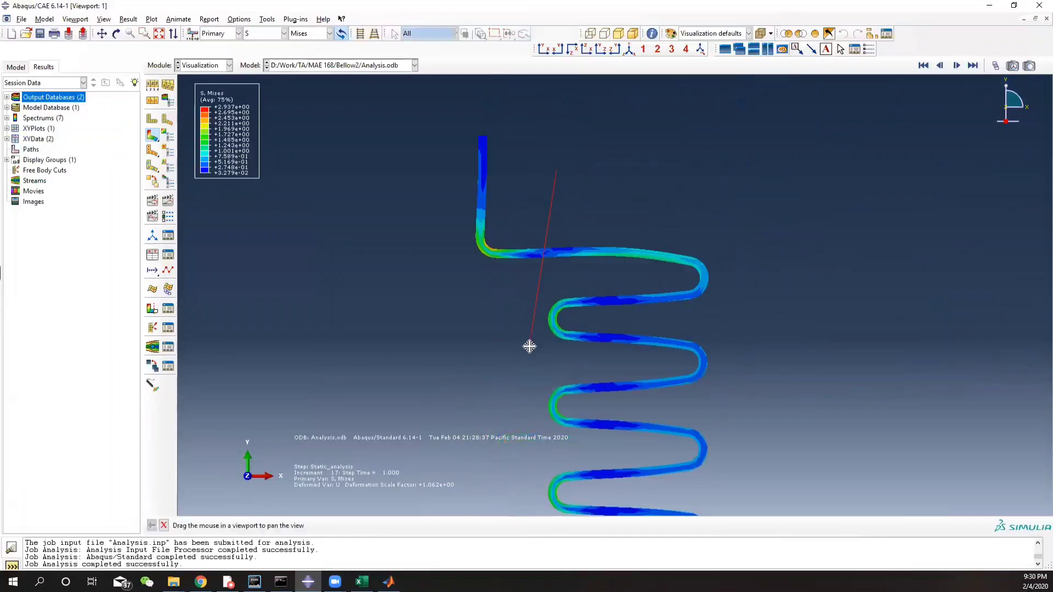
scroll(491, 250, "up", 5)
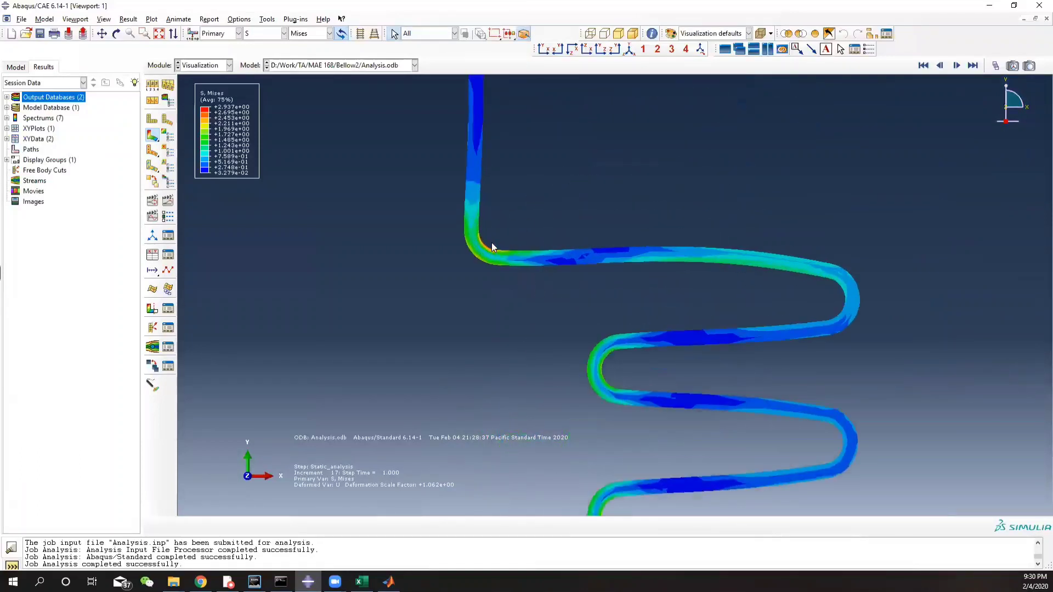
scroll(485, 250, "up", 5)
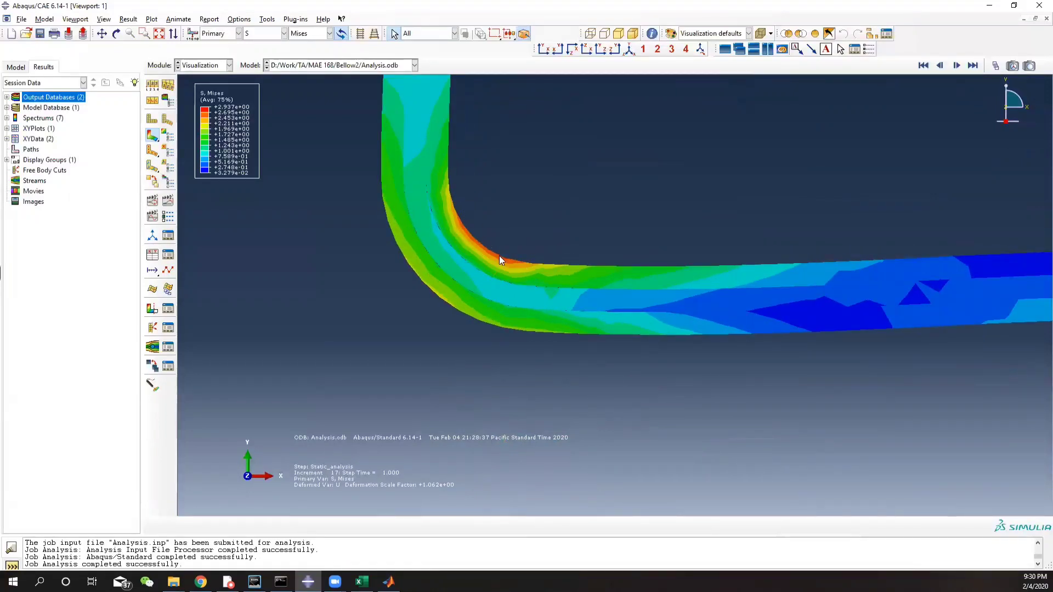
scroll(503, 262, "down", 5)
scroll(503, 263, "down", 6)
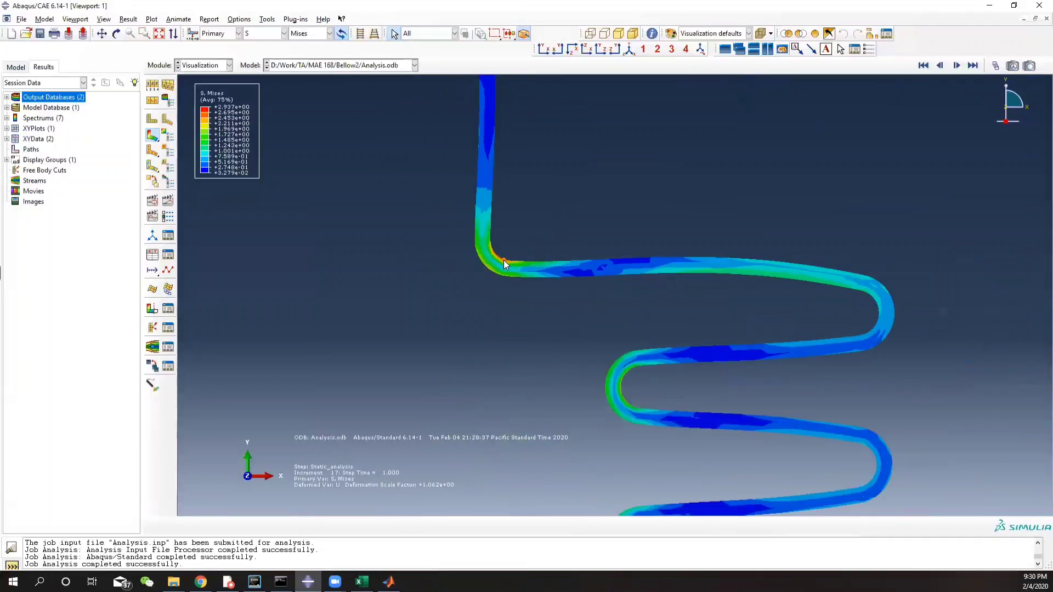
scroll(503, 264, "down", 4)
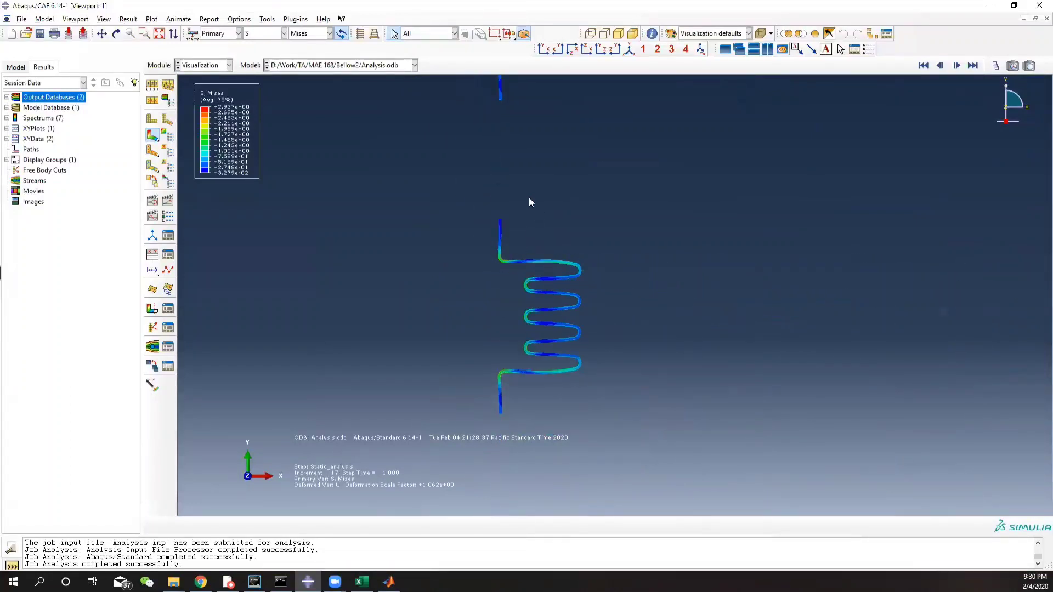
- Compare the Mises stress in the single-layer bellows with that in the end bend and convolutions of the three-layer bellows
middle_click_drag(526, 137, 494, 364, "ctrl+alt")
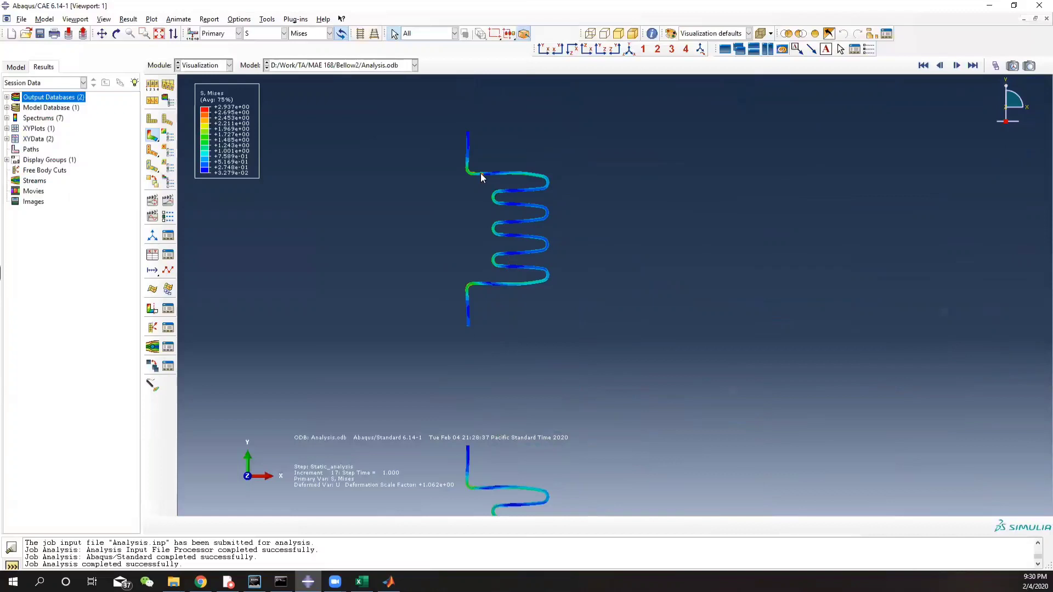
scroll(451, 160, "up", 6)
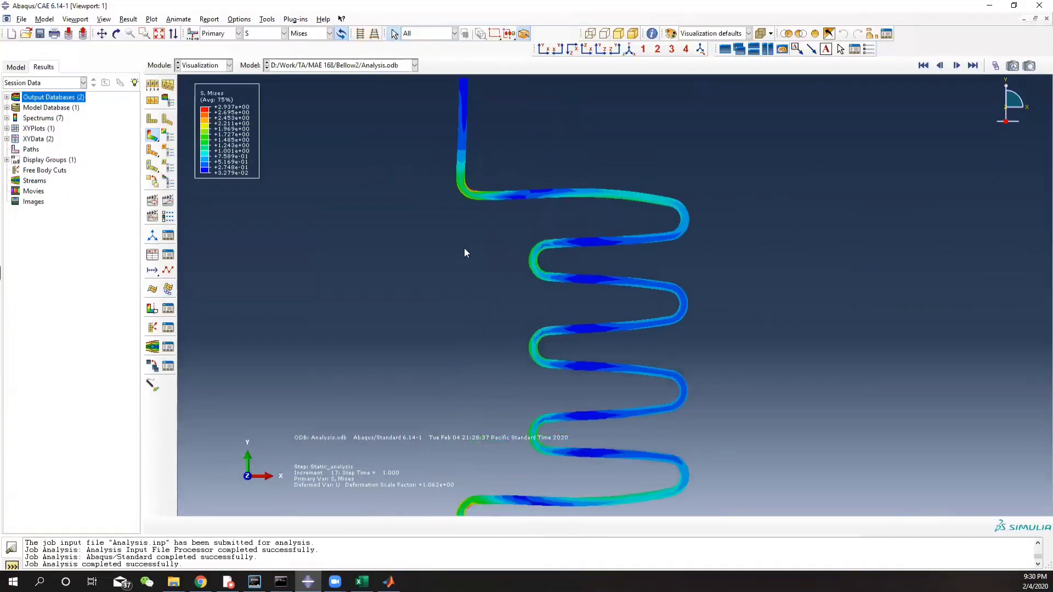
scroll(469, 198, "up", 5)
scroll(469, 200, "down", 6)
scroll(611, 433, "down", 1)
middle_click_drag(609, 428, 575, 119, "ctrl+alt")
scroll(557, 386, "down", 1)
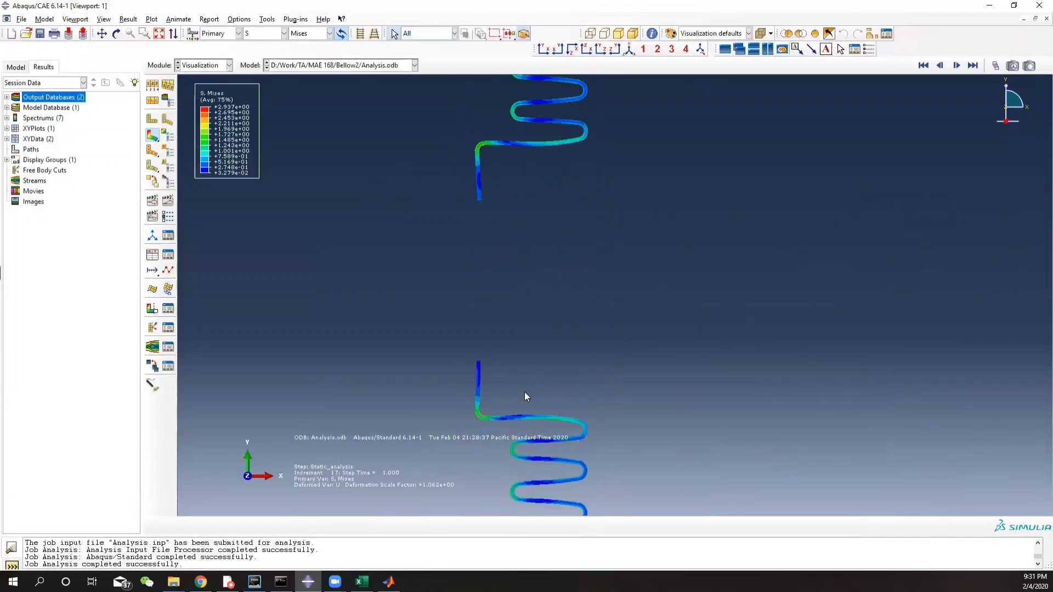
scroll(479, 419, "up", 9)
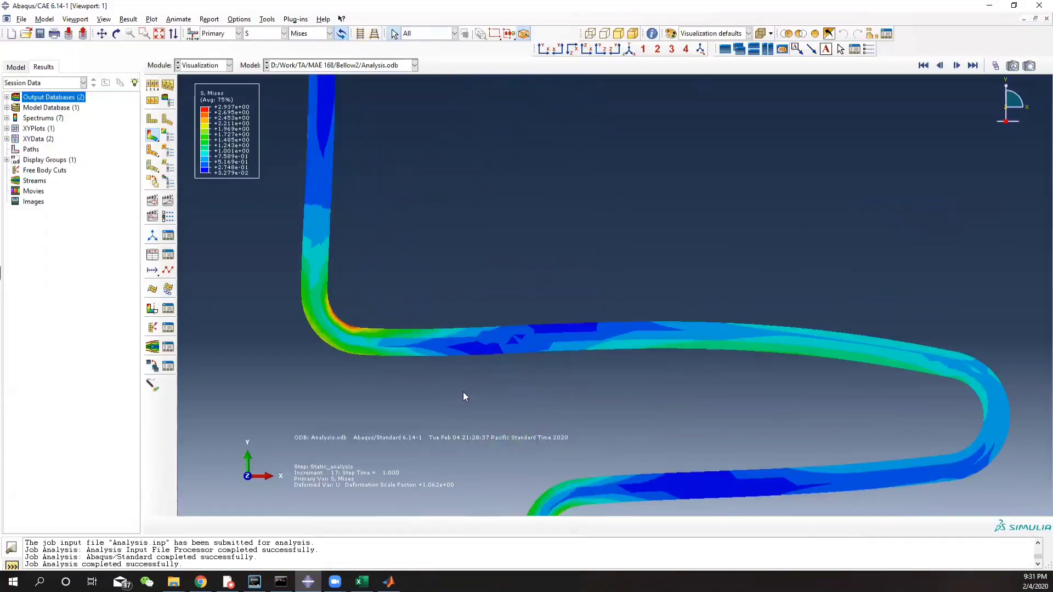
scroll(506, 342, "down", 6)
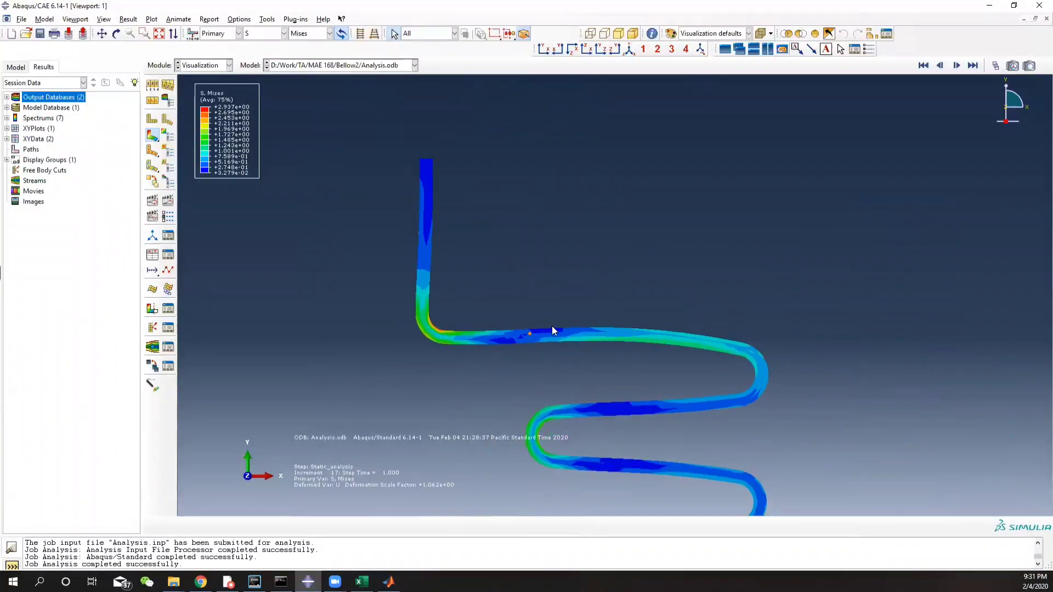
scroll(576, 315, "down", 2)
middle_click_drag(571, 242, 568, 81, "ctrl+alt")
scroll(580, 408, "up", 3)
middle_click_drag(575, 435, 519, 1, "ctrl+alt")
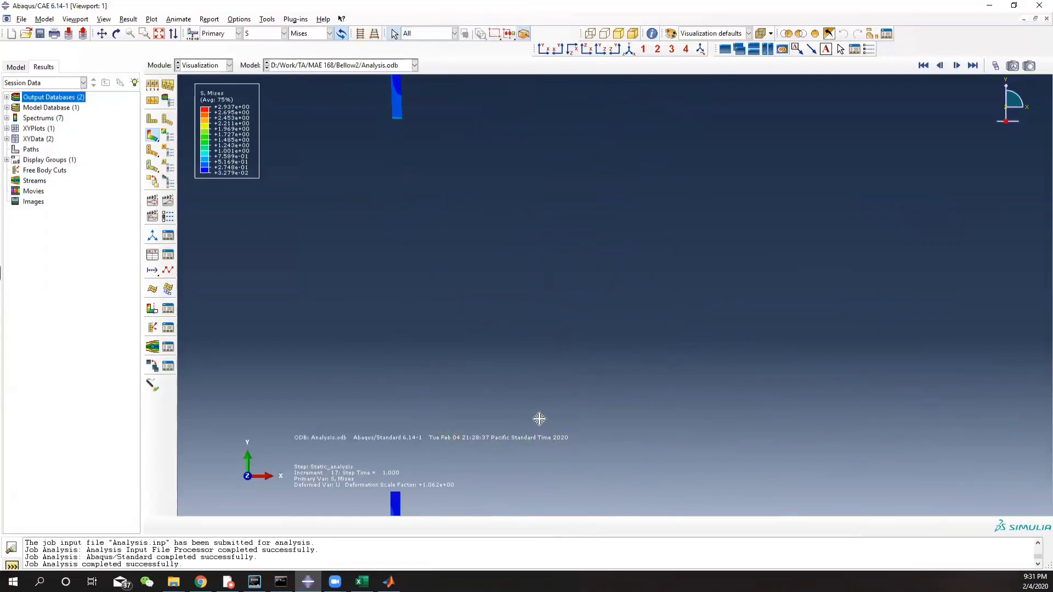
middle_click_drag(539, 419, 430, 335, "ctrl+alt")
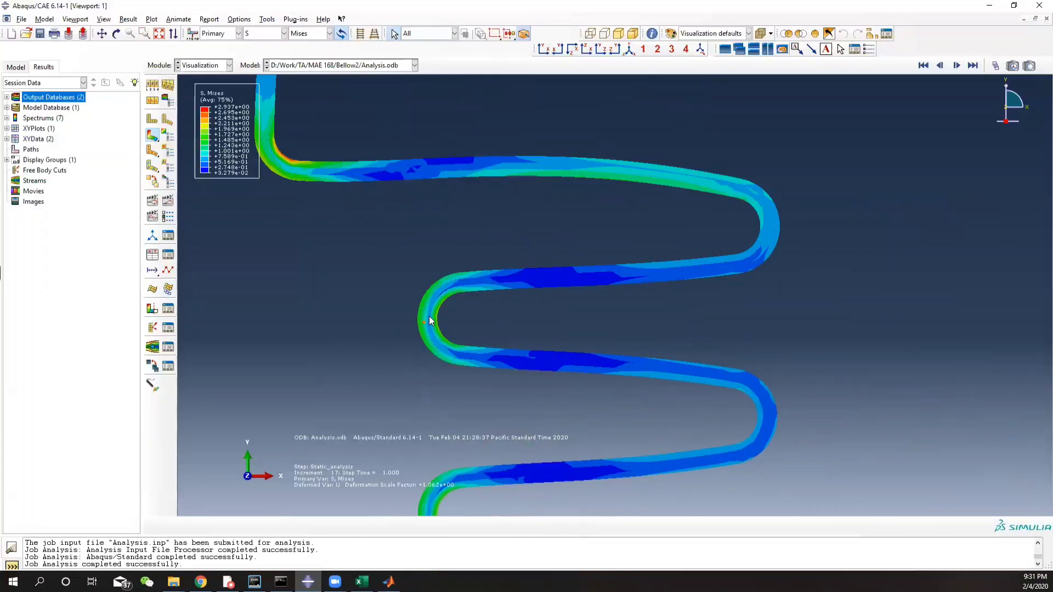
scroll(494, 308, "down", 3)
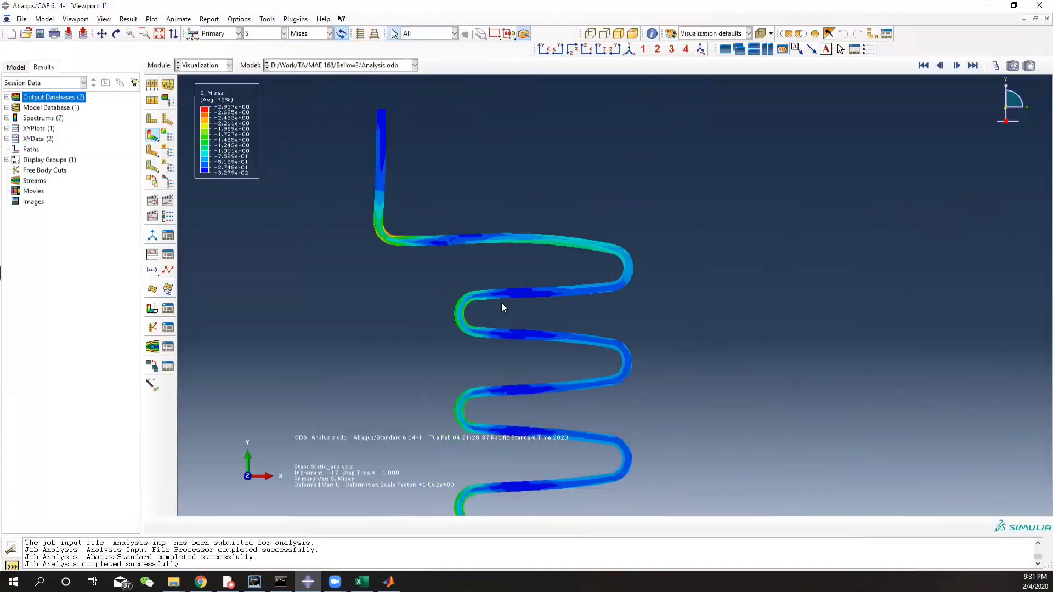
- Inspect the Mises stress in the end bends and convolutions along the full height of the three-layer bellows
middle_click_drag(522, 153, 527, 109, "ctrl+alt")
middle_click_drag(541, 178, 530, 583, "ctrl+alt")
scroll(467, 384, "up", 3)
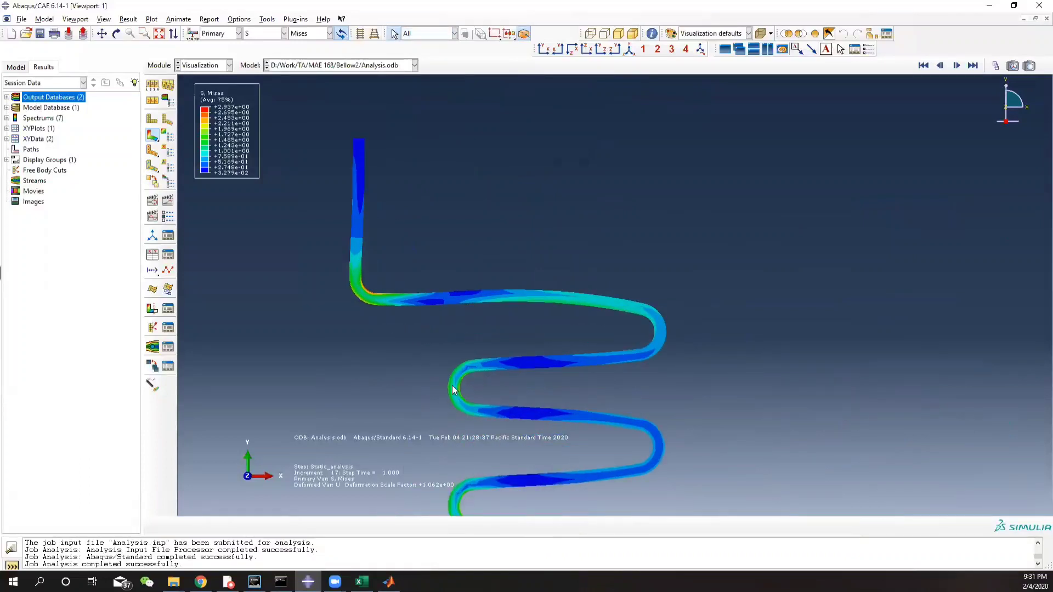
scroll(455, 390, "down", 5)
middle_click_drag(538, 468, 523, 300, "ctrl+alt")
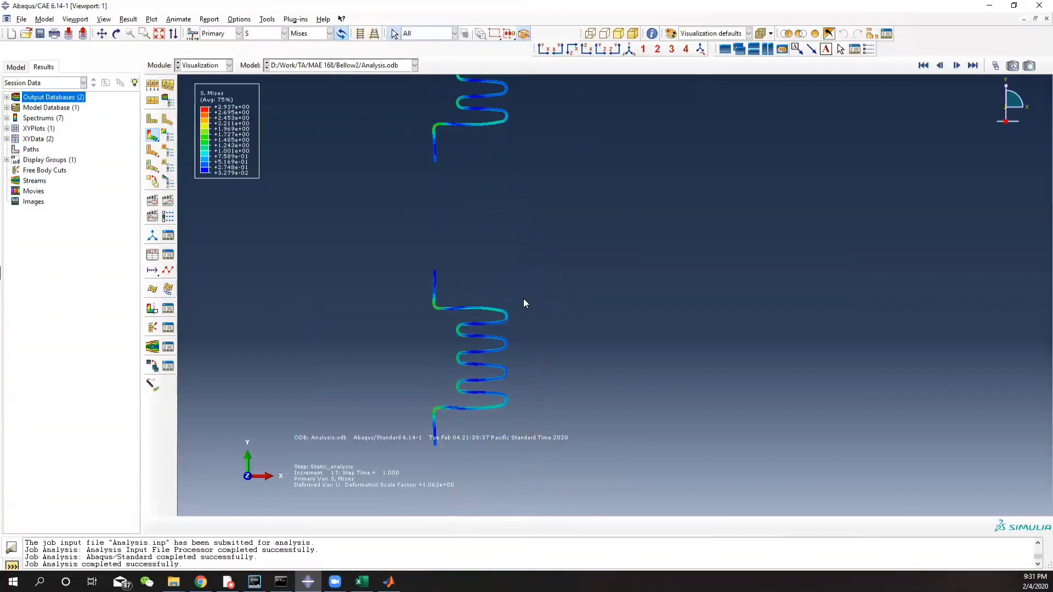
scroll(447, 400, "up", 5)
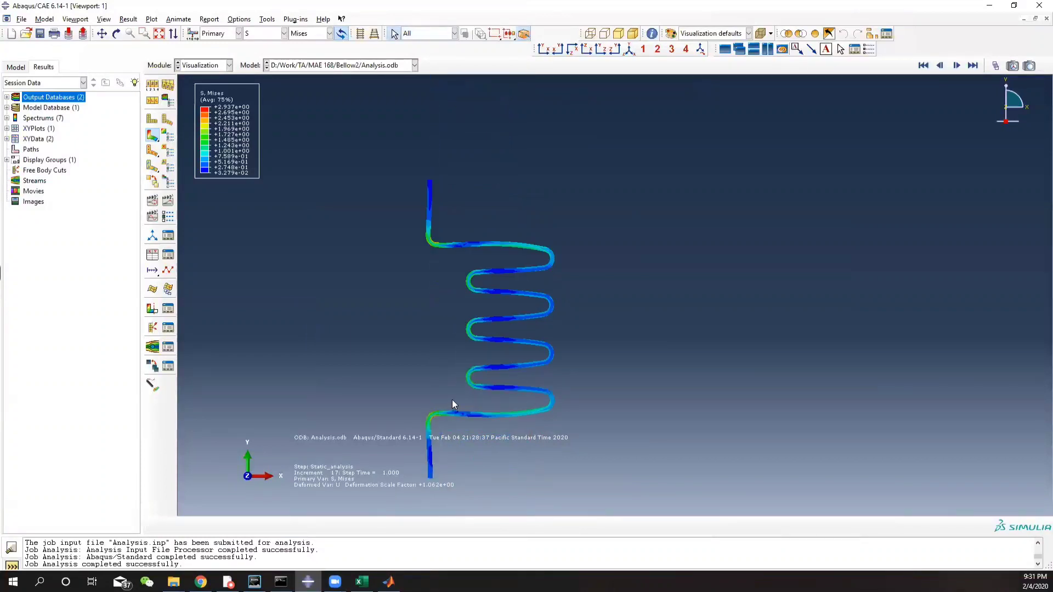
scroll(455, 400, "up", 3)
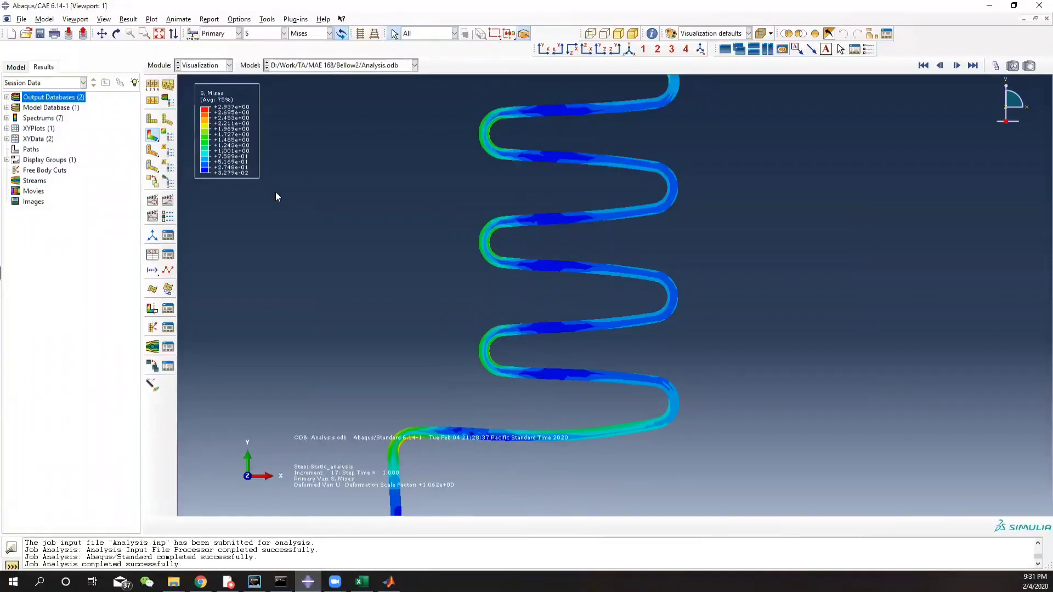
scroll(387, 264, "down", 5)
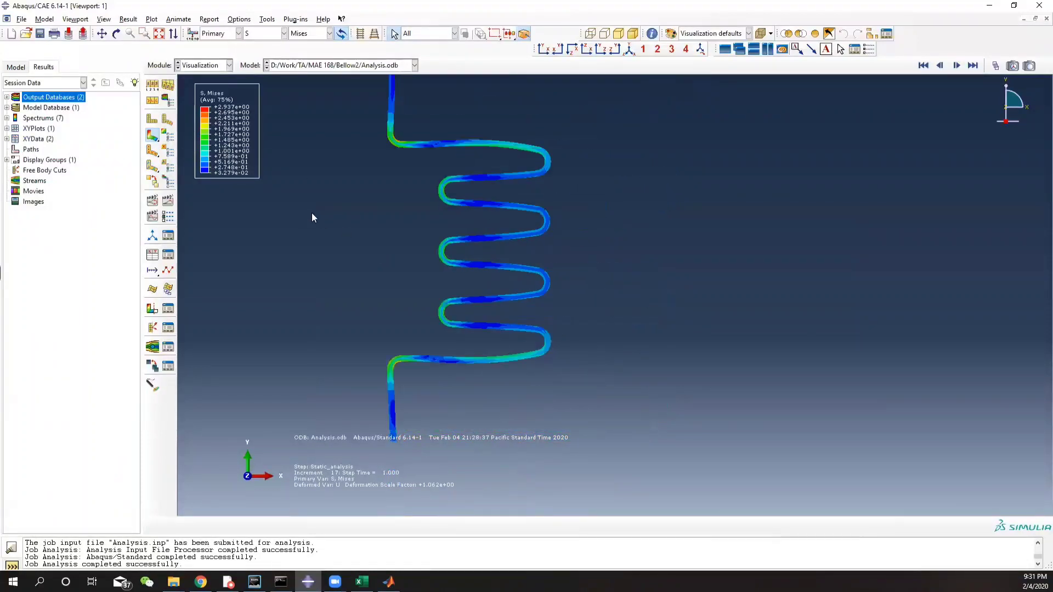
- Create XY data from the ODB history output and plot the RF2 reaction force for node 1 in NSET RP1
left_click(267, 19)
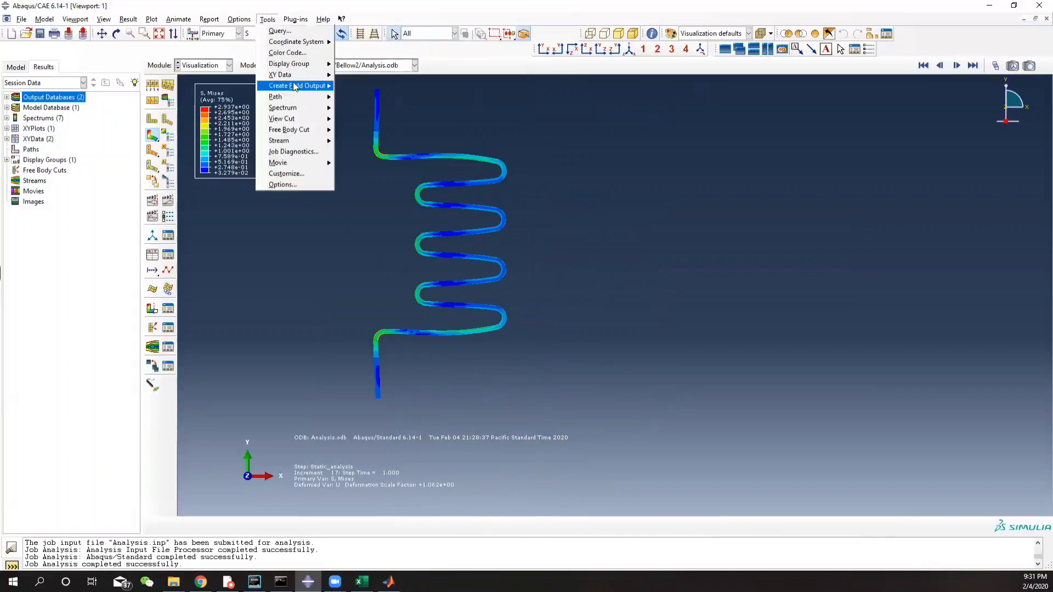
mouse_move(294, 78)
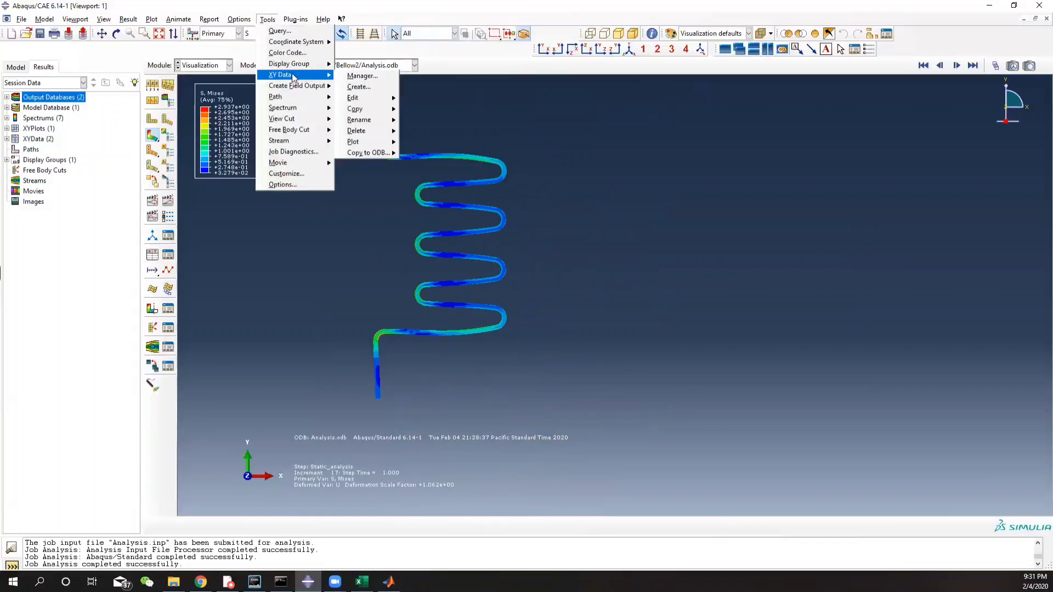
left_click(360, 87)
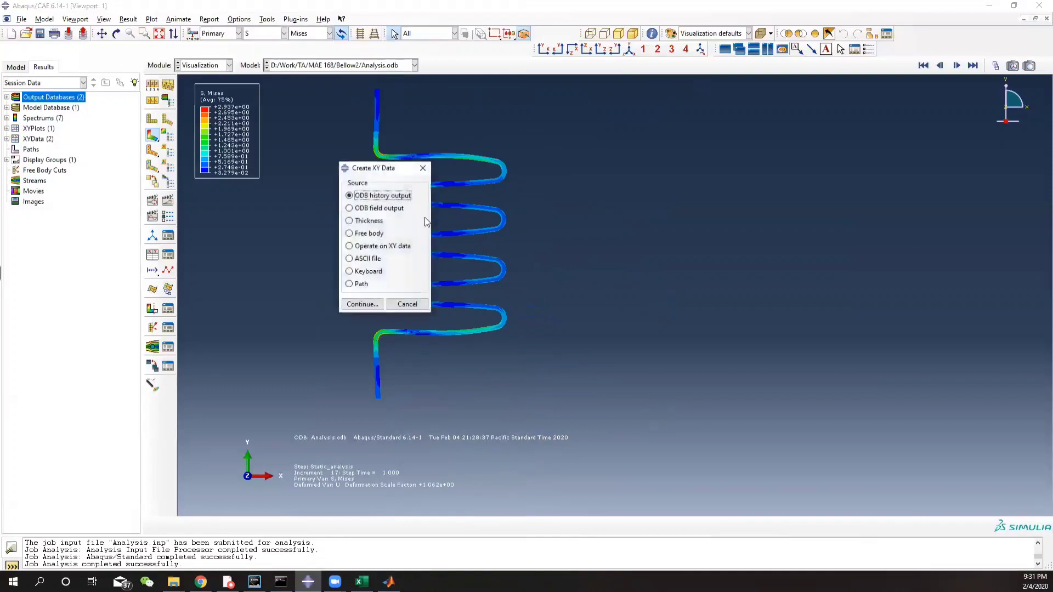
left_click(363, 304)
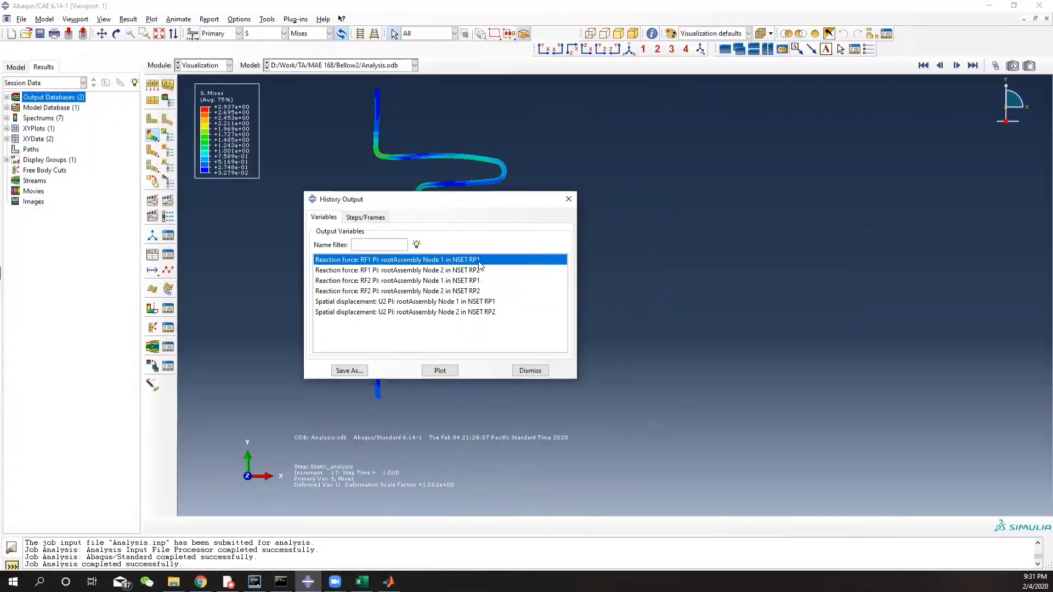
left_click(403, 302)
left_click(393, 280)
left_click(440, 370)
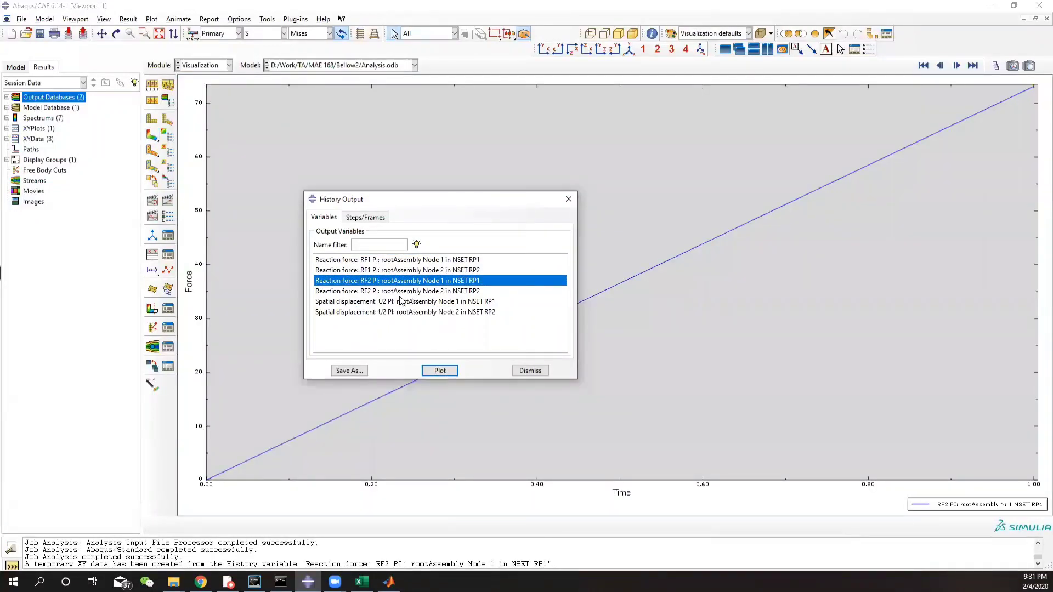
- Try entering model2_F as the name filter for the history output, check its step settings, and dismiss the dialog
left_click(366, 244)
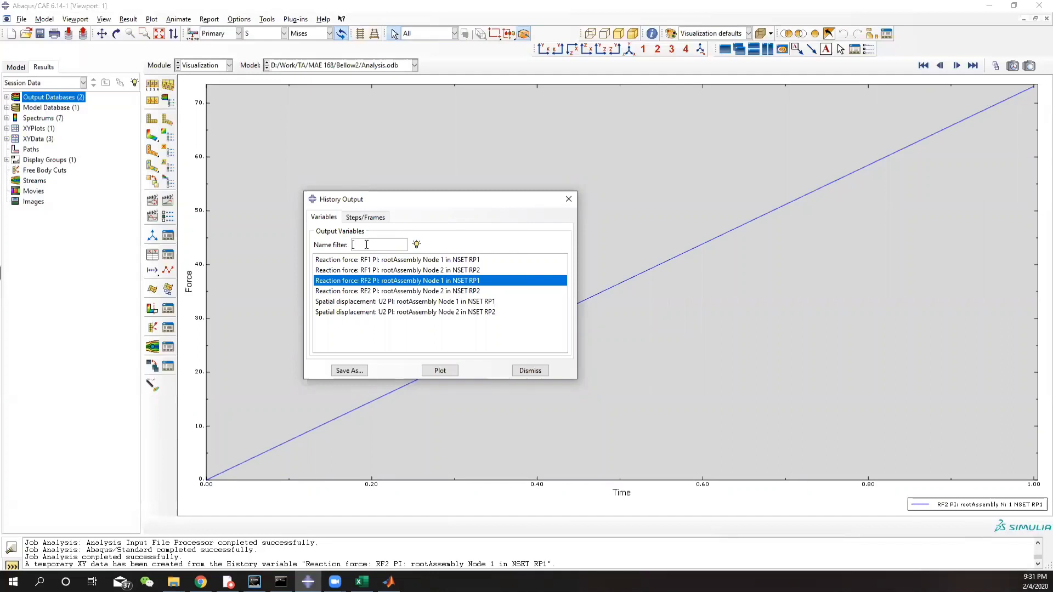
type("mode")
left_click(349, 370)
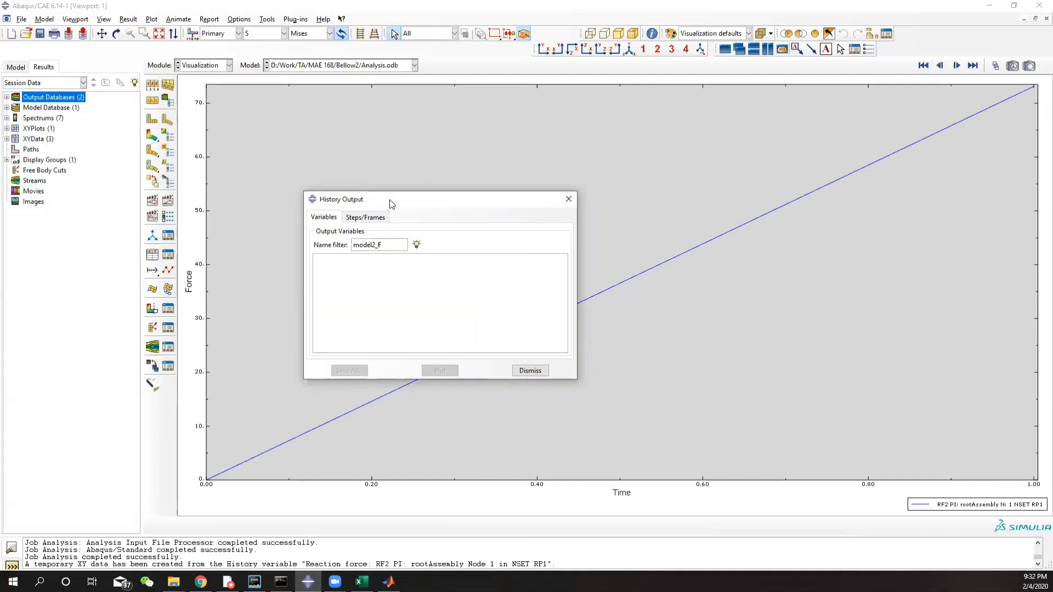
left_click(361, 217)
left_click(324, 218)
left_click(365, 217)
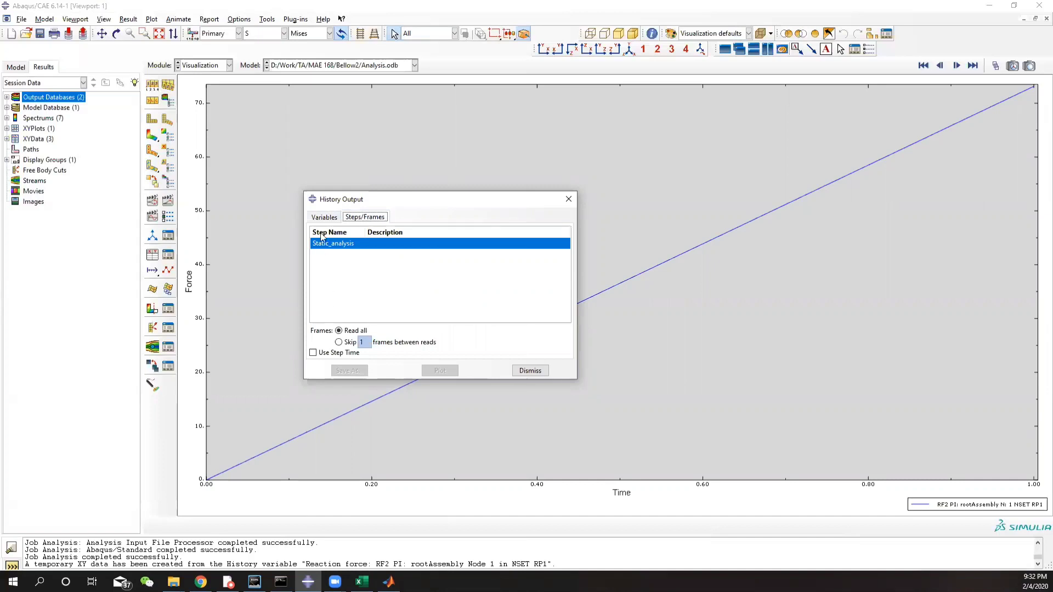
left_click(329, 220)
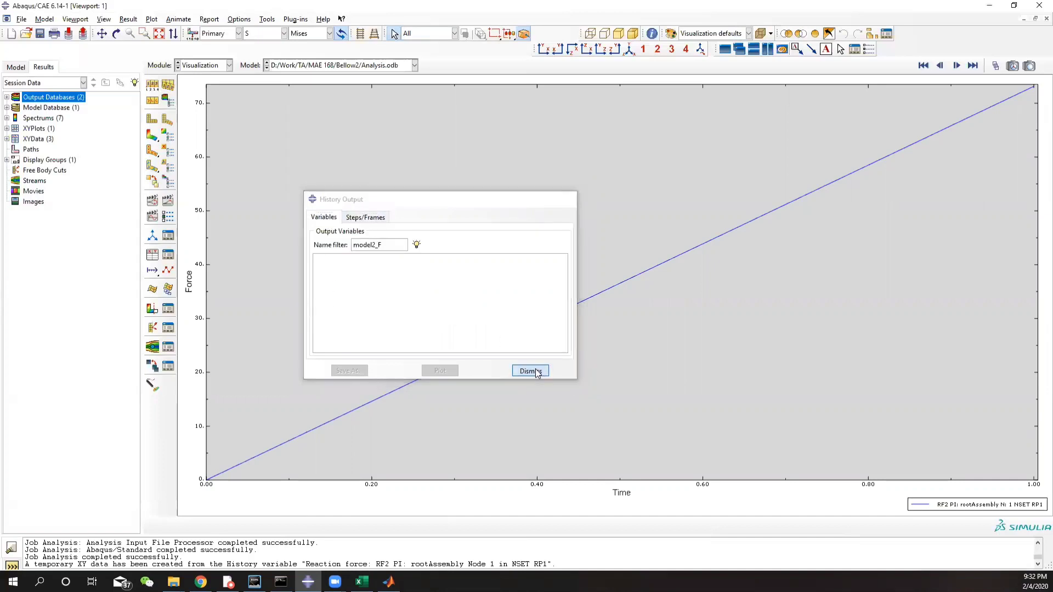
left_click(530, 371)
- Reopen the ODB history output, try the name filter model2F with RF2 of node 2 selected, and clear the filter
left_click(267, 19)
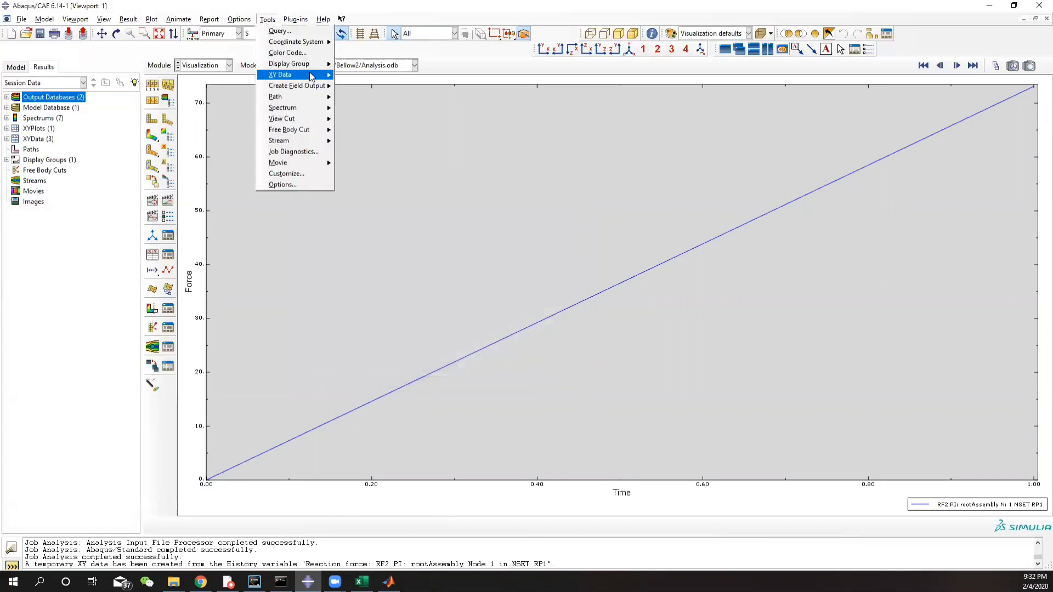
mouse_move(310, 75)
left_click(369, 87)
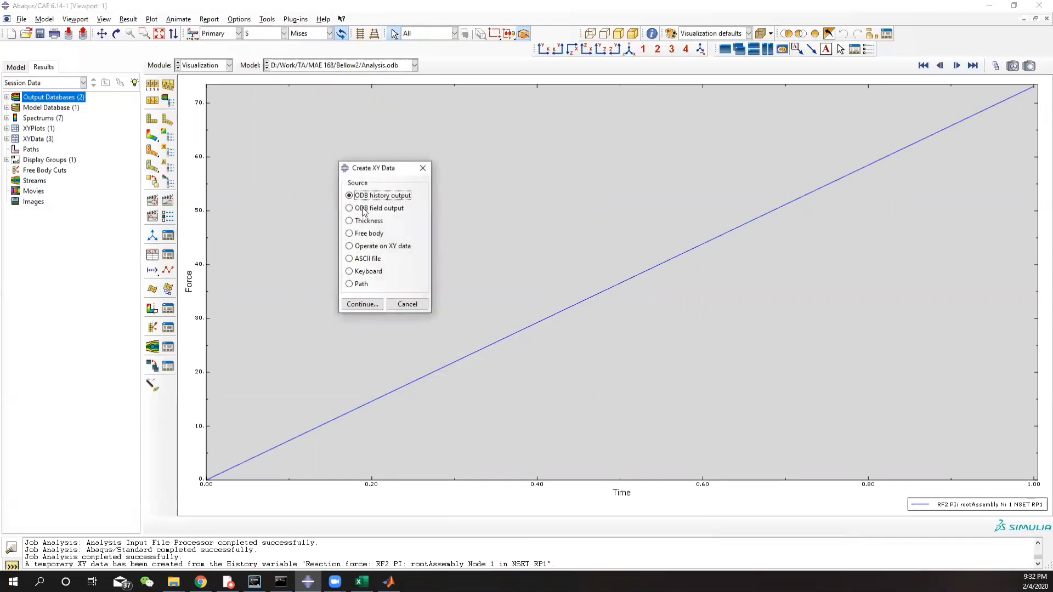
left_click(361, 305)
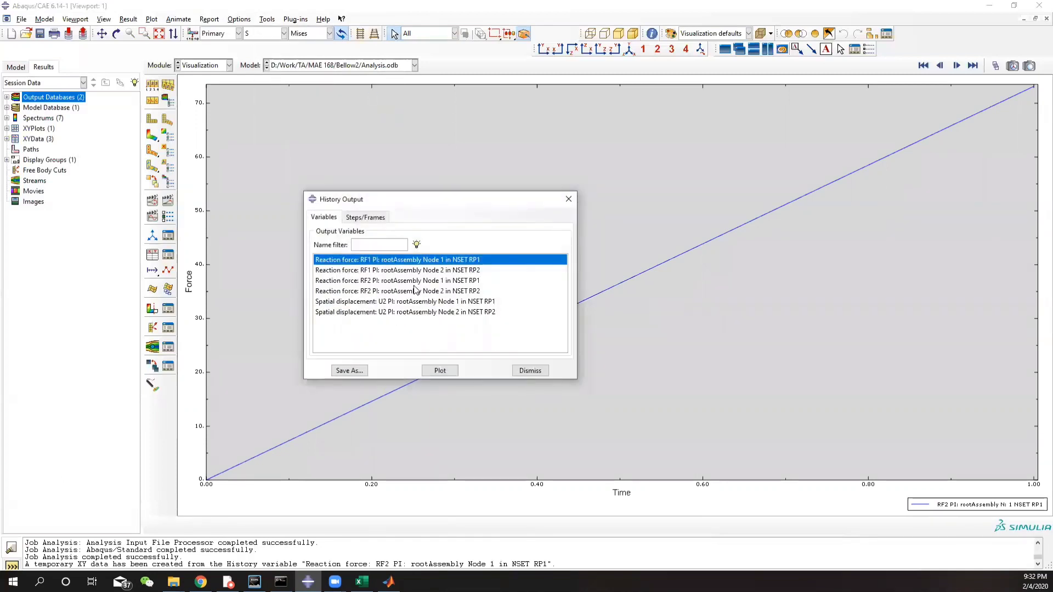
left_click(449, 291)
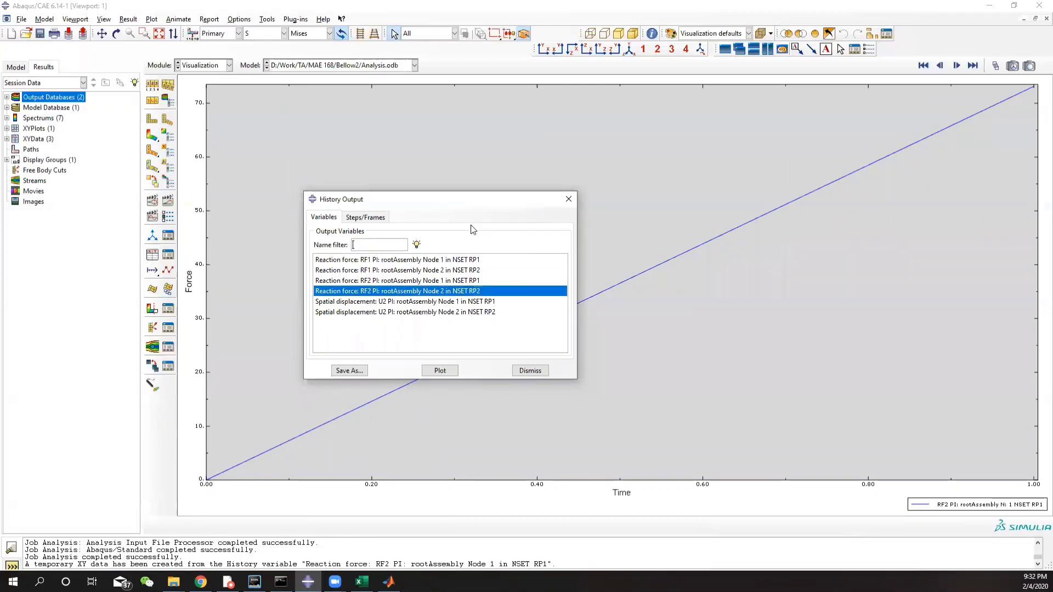
type("model2F")
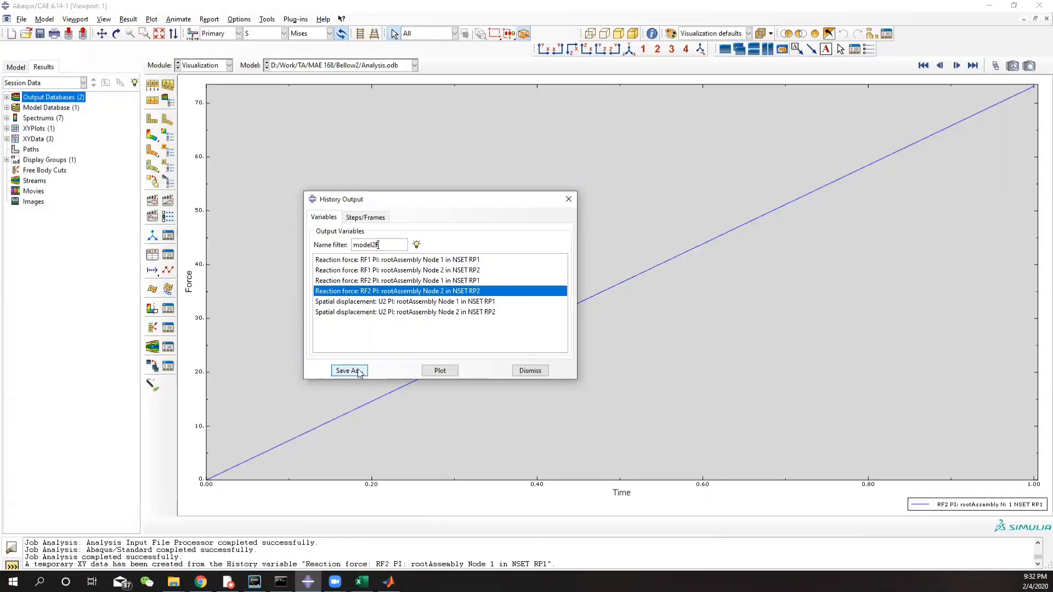
key("Return")
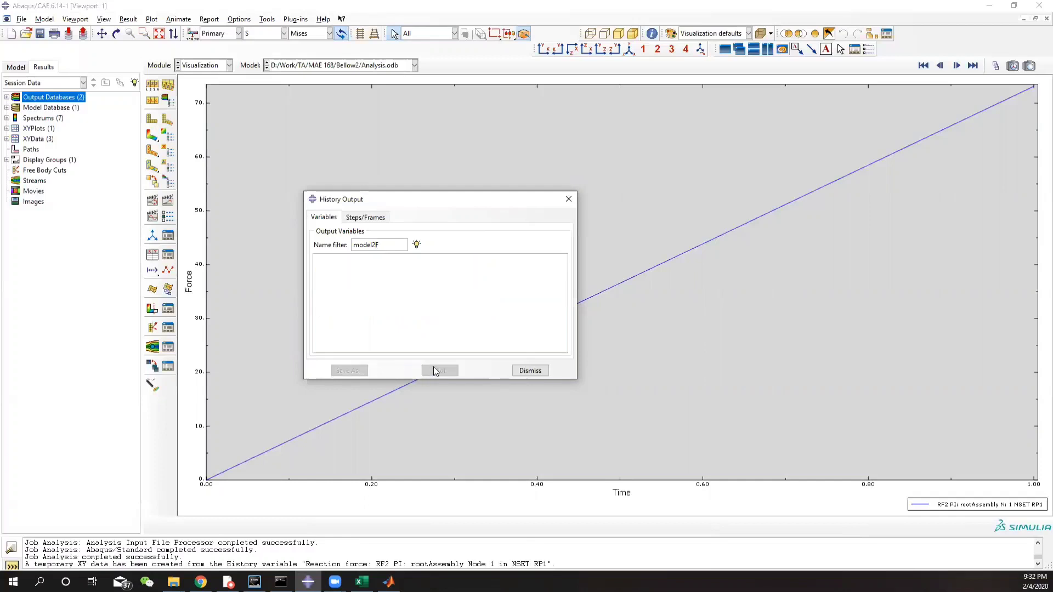
double_click(389, 246)
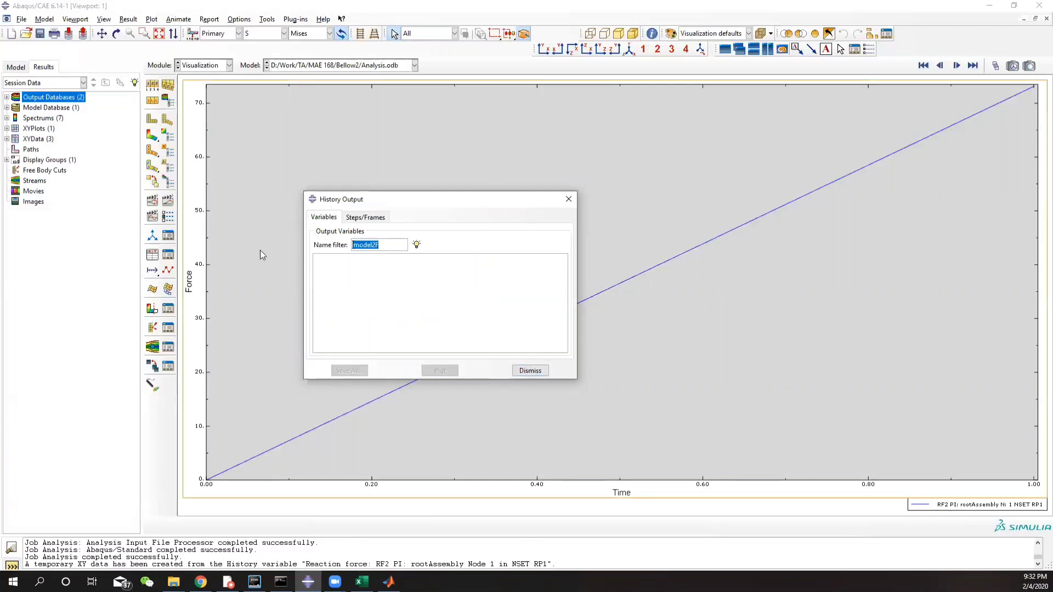
key("BackSpace")
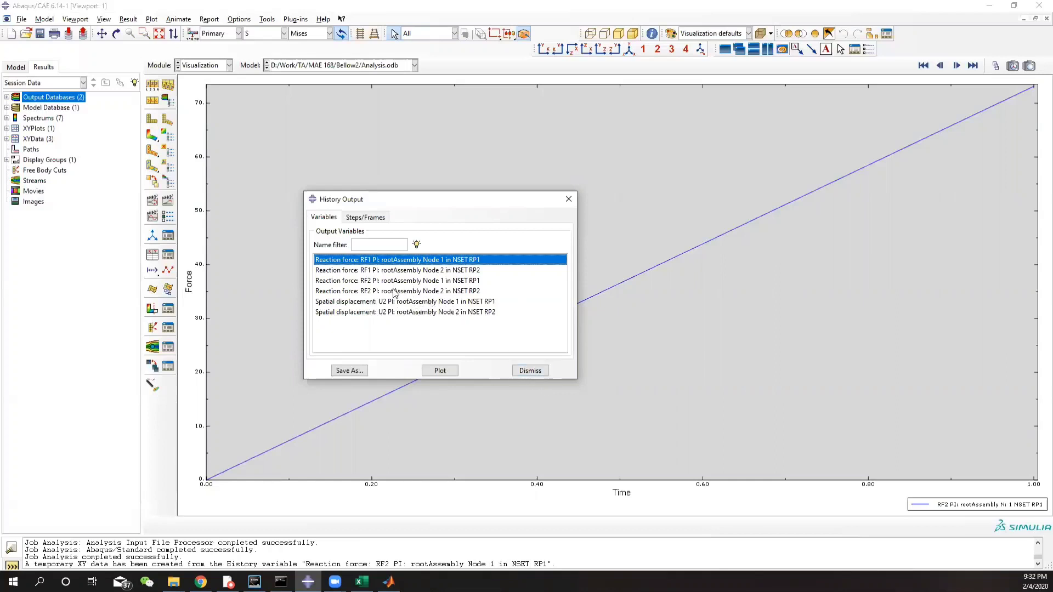
- Plot the RF2 reaction force for node 1 in NSET RP1 again and dismiss the history output dialog
left_click(408, 281)
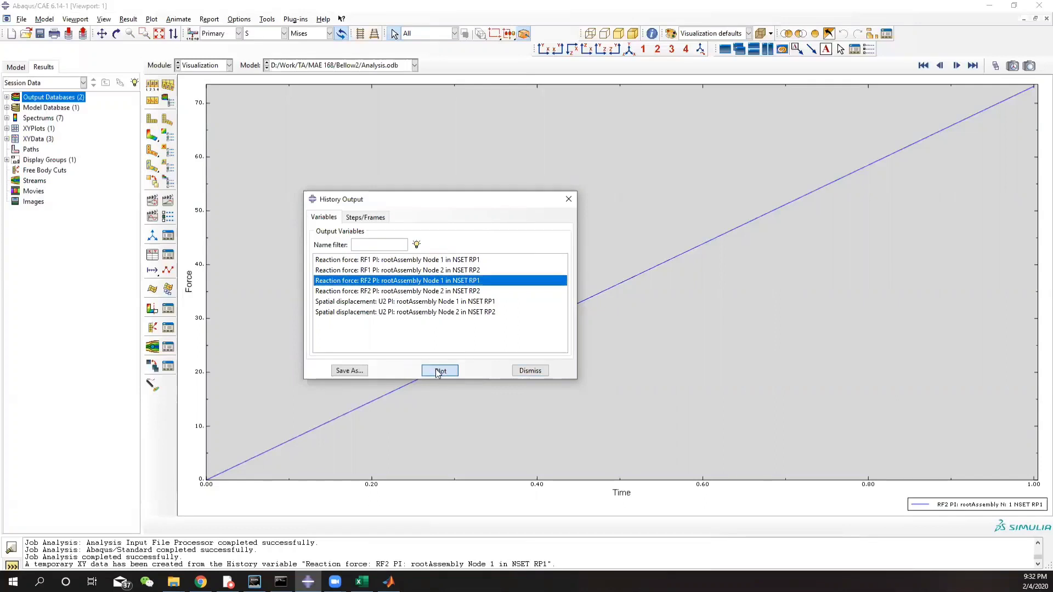
left_click(439, 370)
left_click(535, 371)
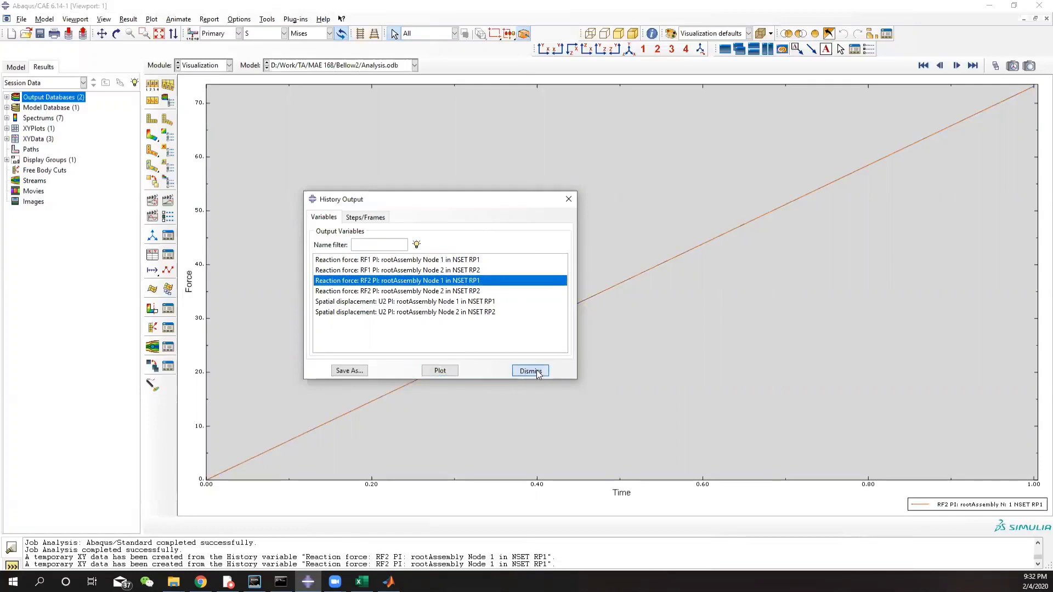
- Delete XYData-1, XYData-2 and the temporary RP1 reaction force curve from the session's XY data
left_click(268, 20)
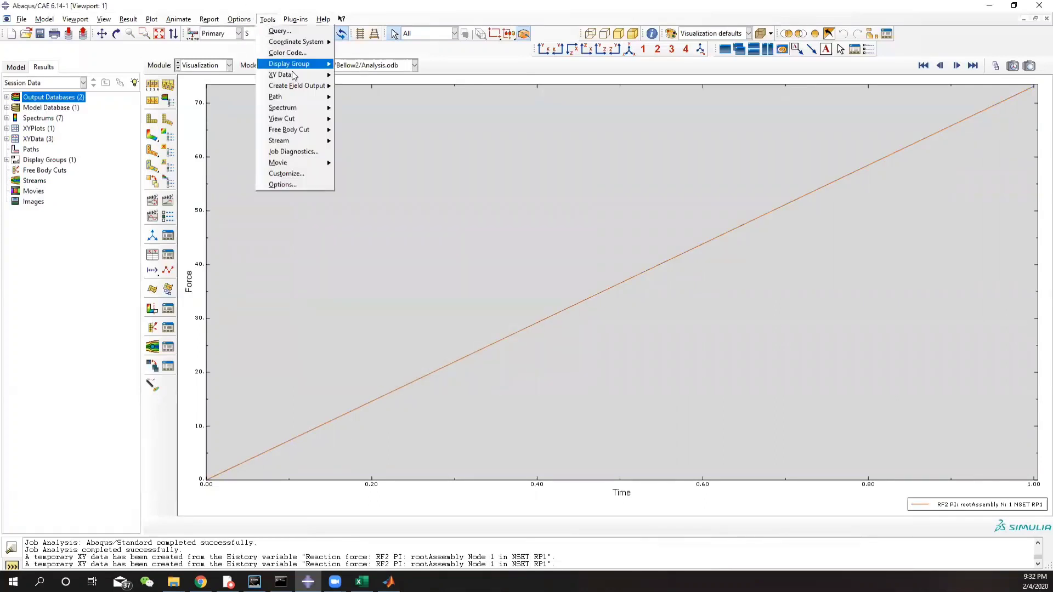
mouse_move(301, 74)
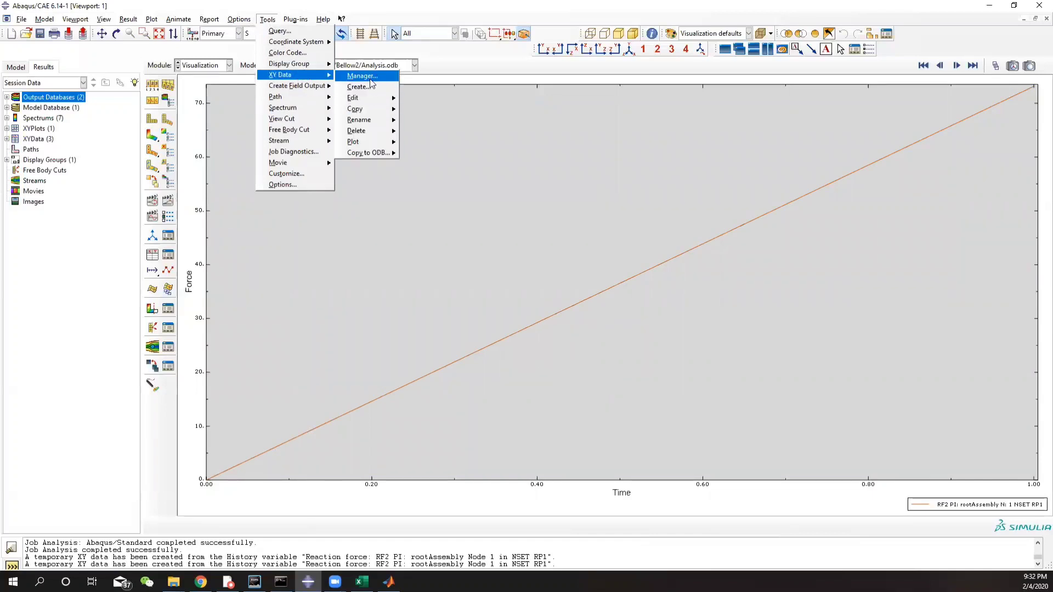
left_click(370, 82)
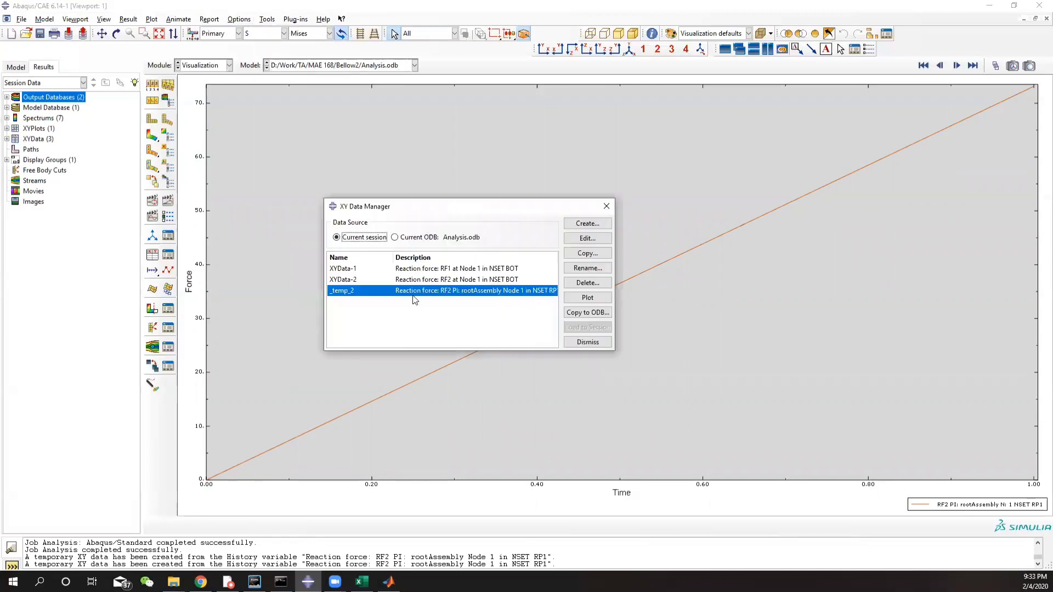
left_click(464, 269)
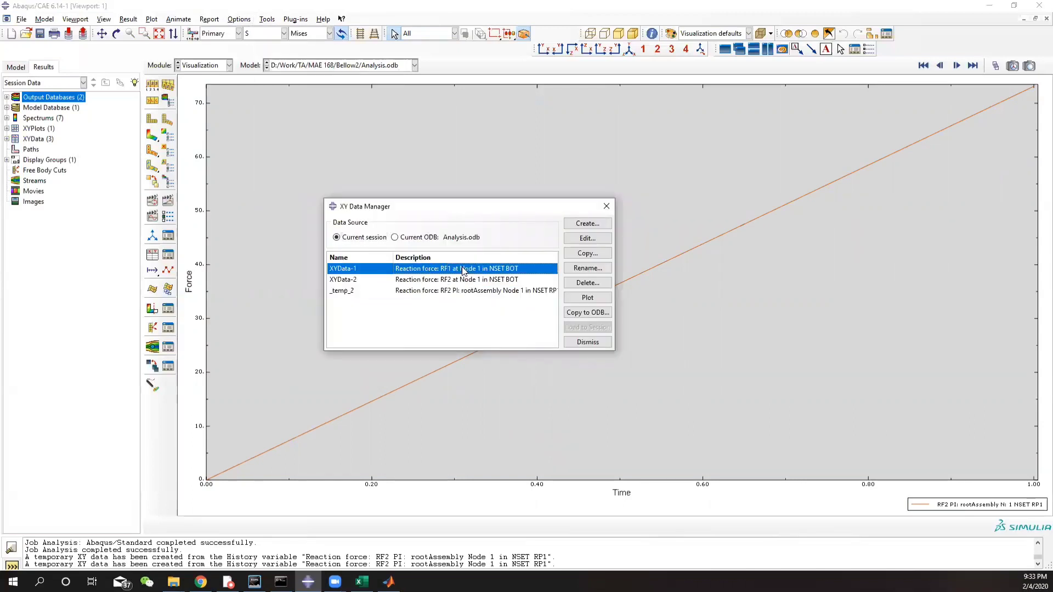
left_click(598, 284)
left_click(502, 303)
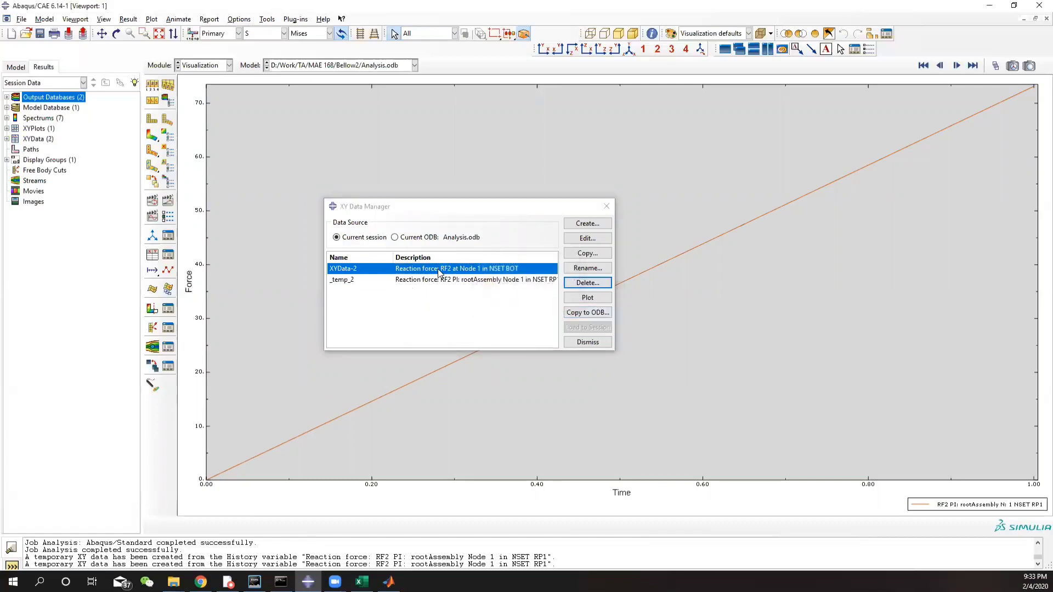
left_click(587, 282)
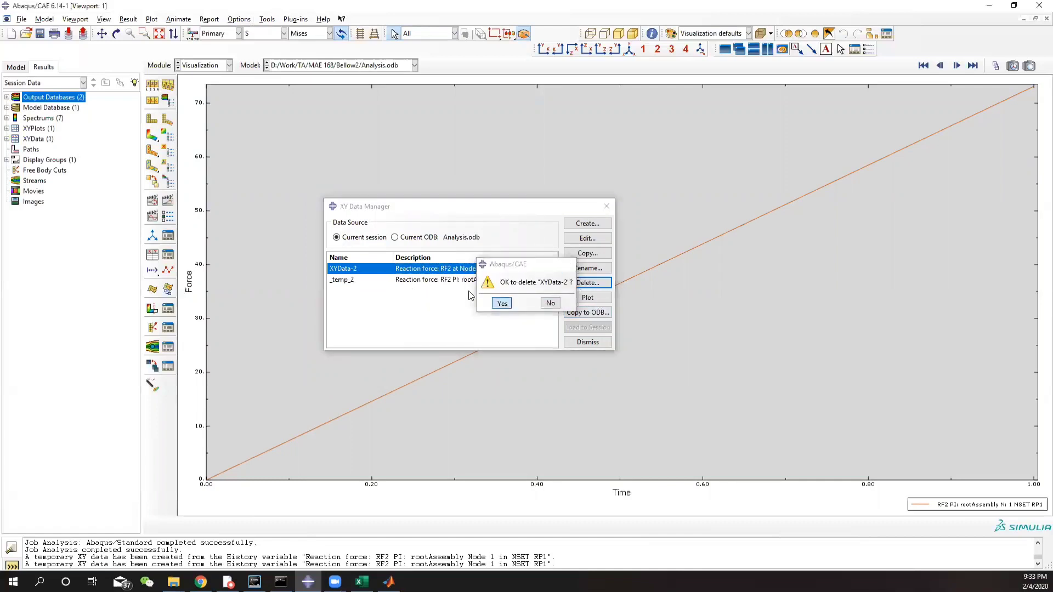
left_click(501, 303)
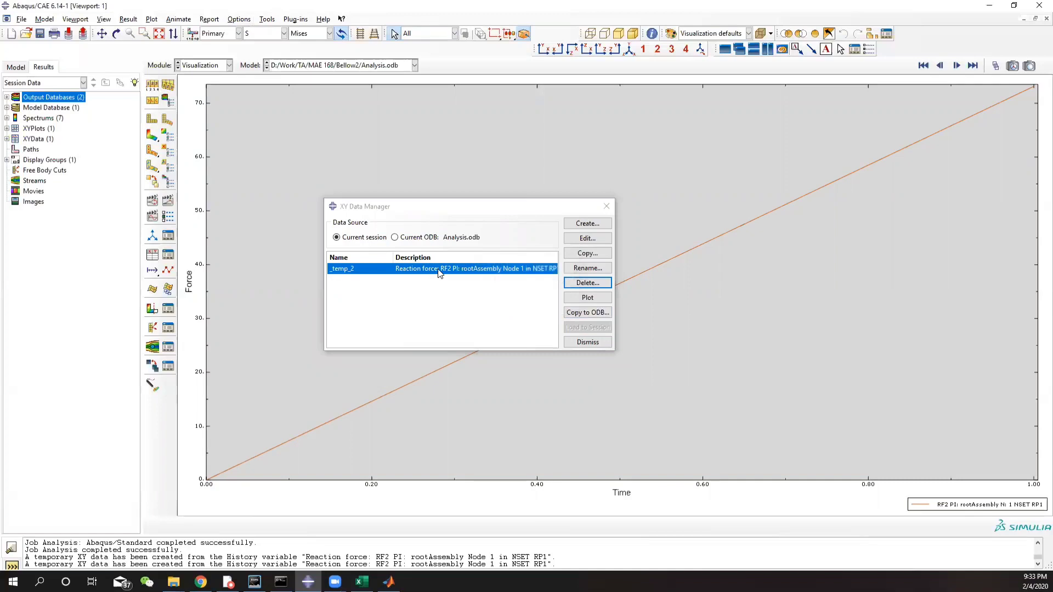
left_click(589, 282)
left_click(502, 304)
- Create new XY data from the ODB history output and plot the RF2 reaction force for node 2 in NSET RP2
left_click(587, 223)
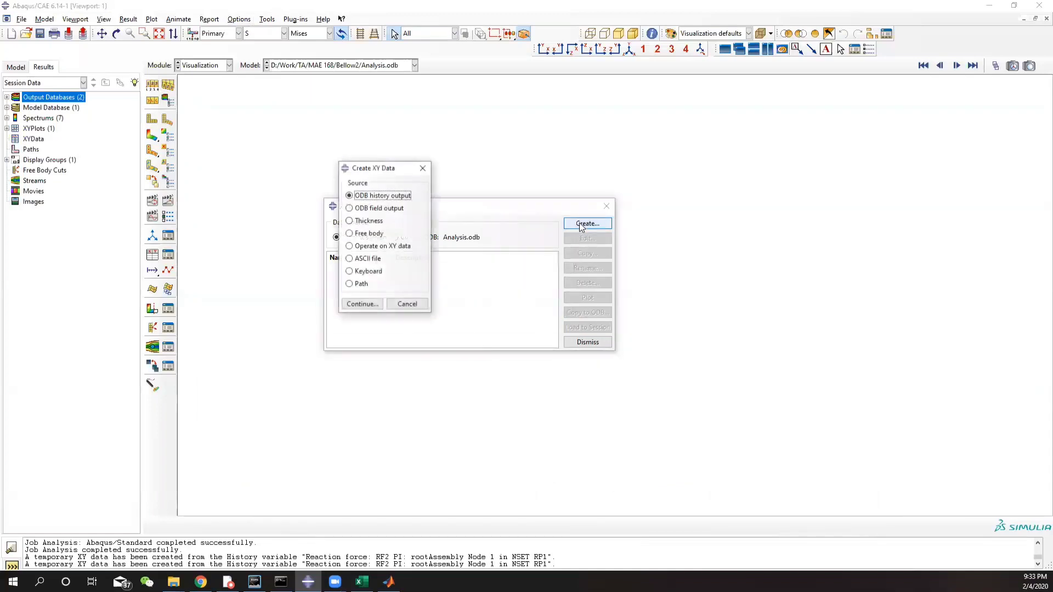
left_click(371, 305)
left_click(416, 281)
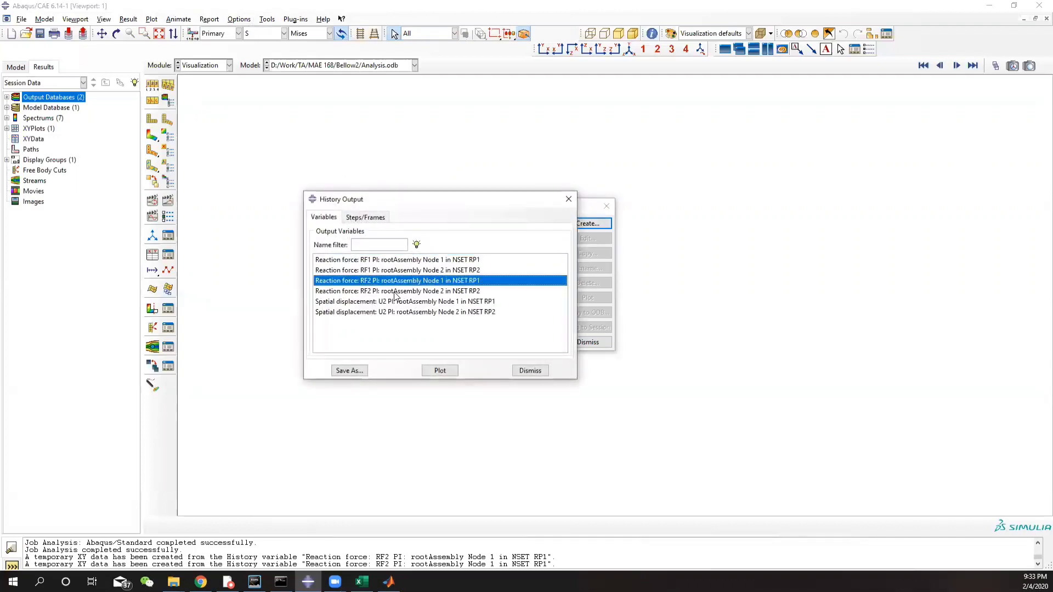
left_click(396, 292)
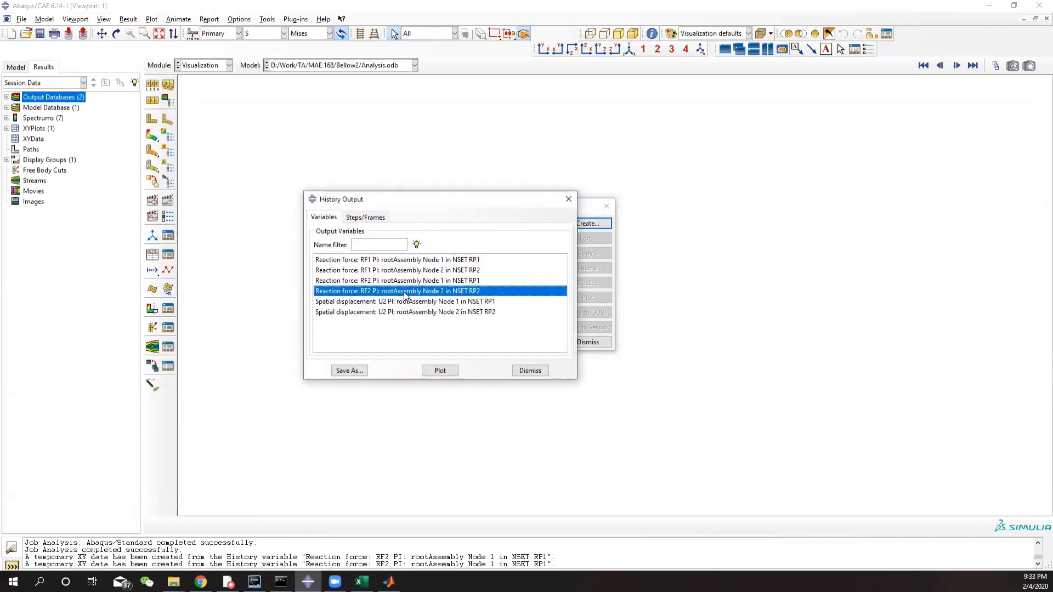
left_click(440, 371)
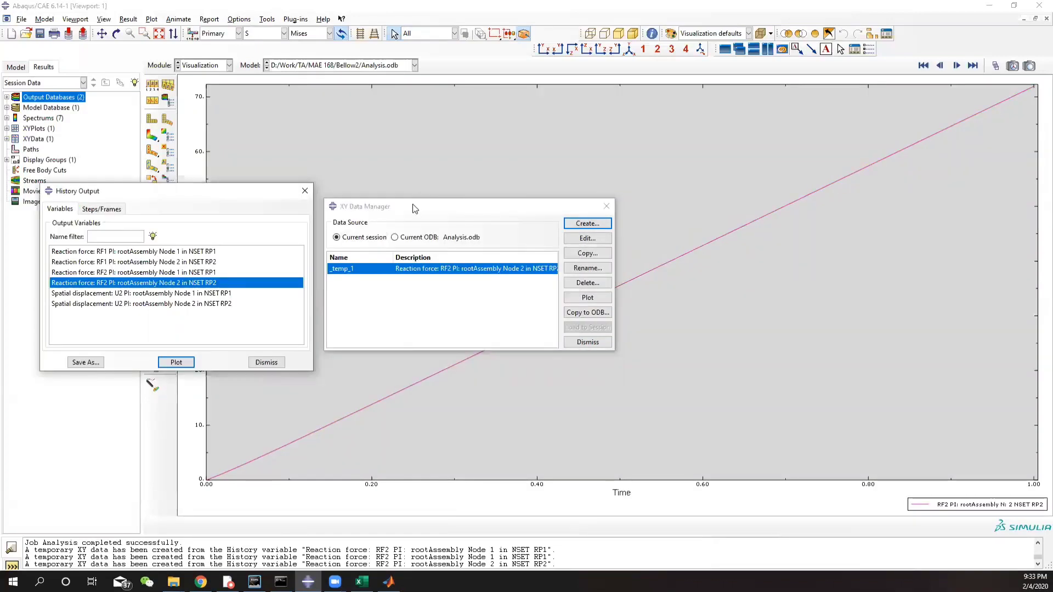
- Plot the RF2 reaction forces of node 1 in NSET RP1 and node 2 in NSET RP2 together, and close the XY data and history dialogs
left_click_drag(415, 210, 428, 171)
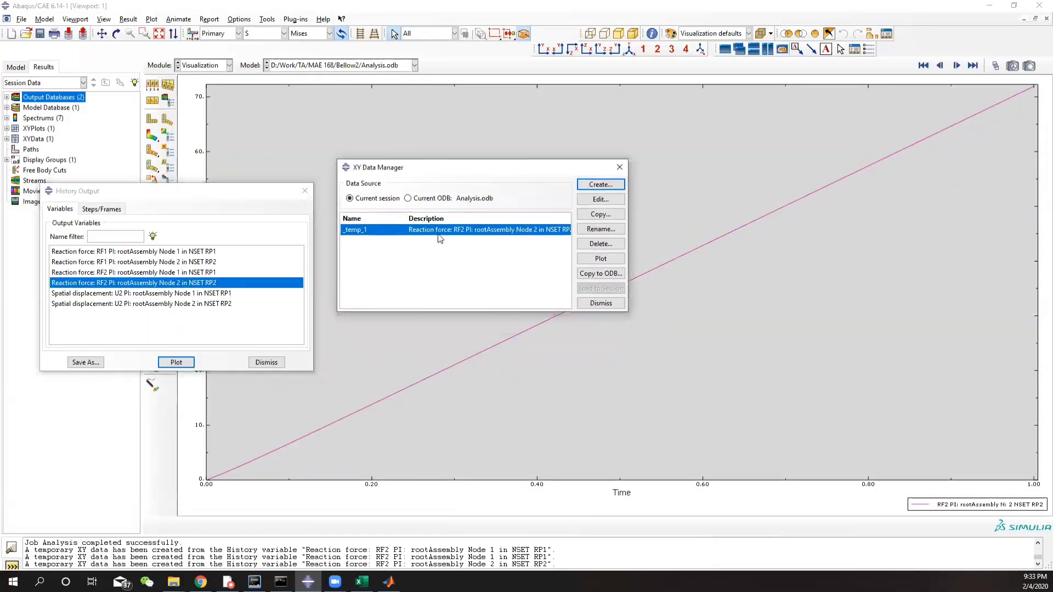
left_click(138, 272)
left_click(176, 363)
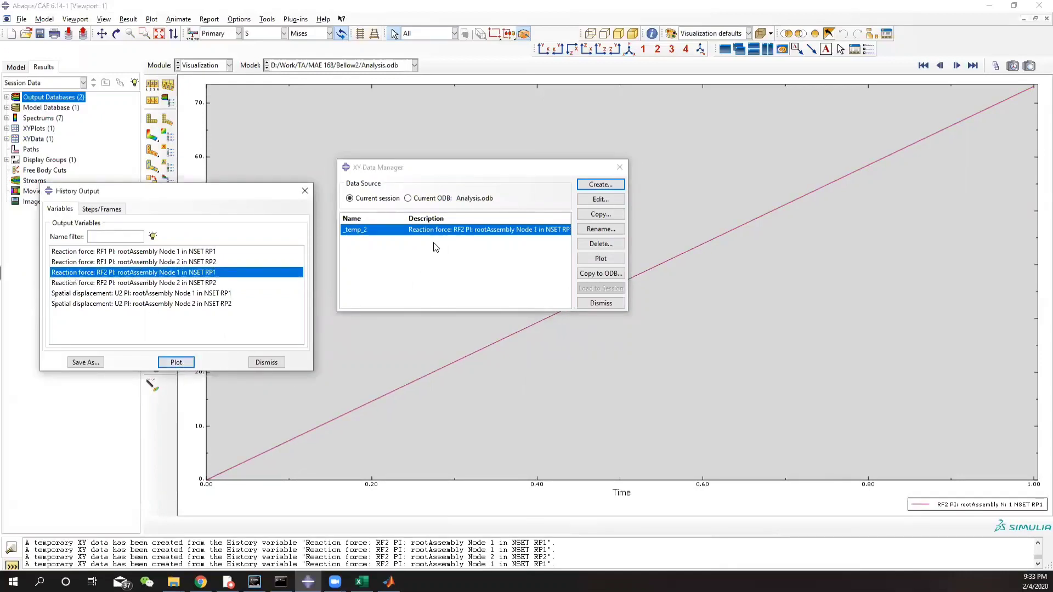
left_click(124, 283, "shift")
left_click(177, 362)
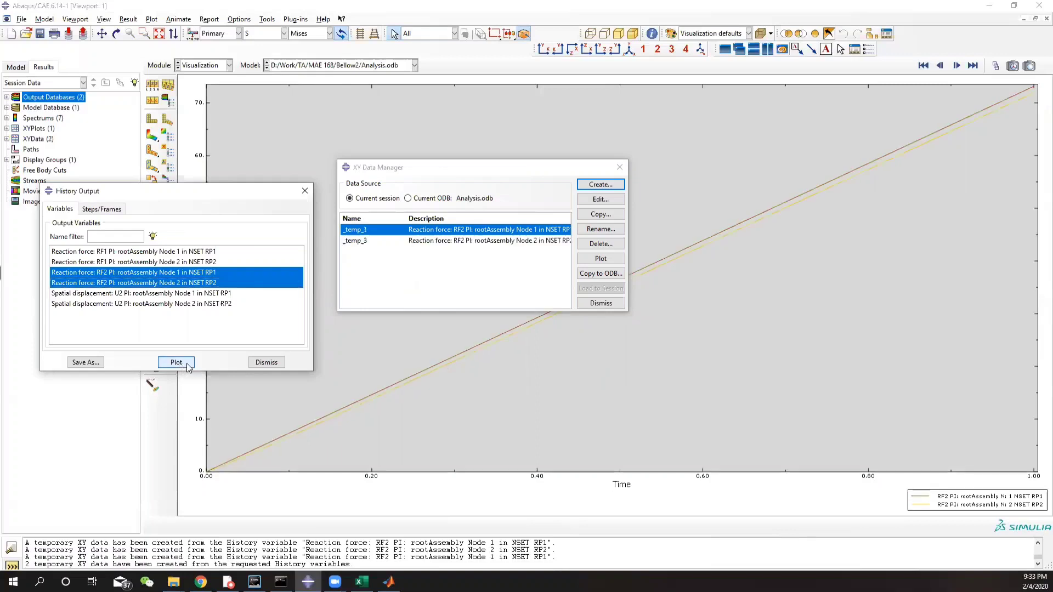
left_click(548, 171)
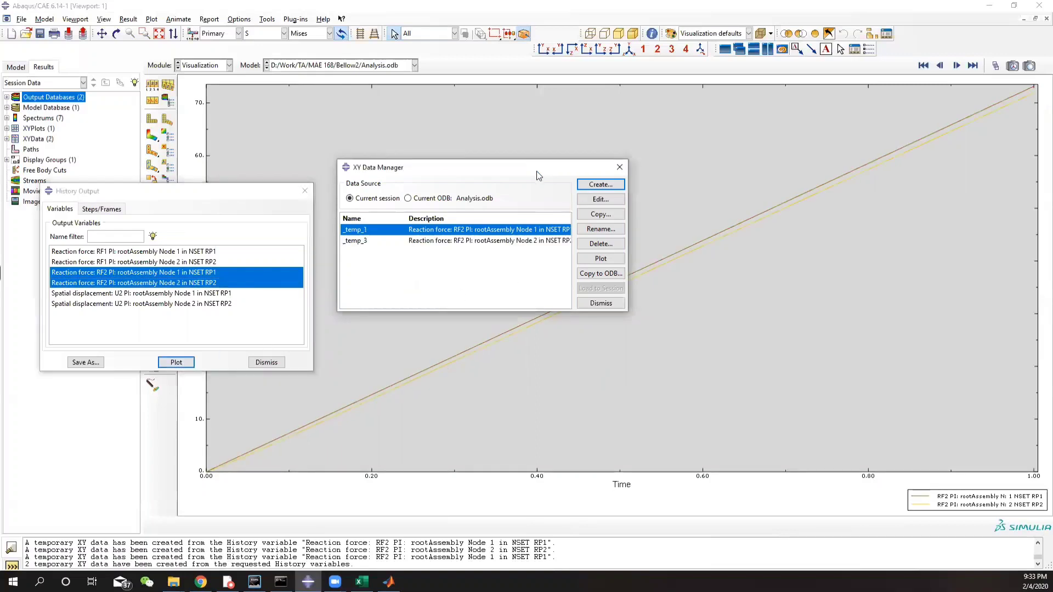
left_click_drag(537, 174, 490, 312)
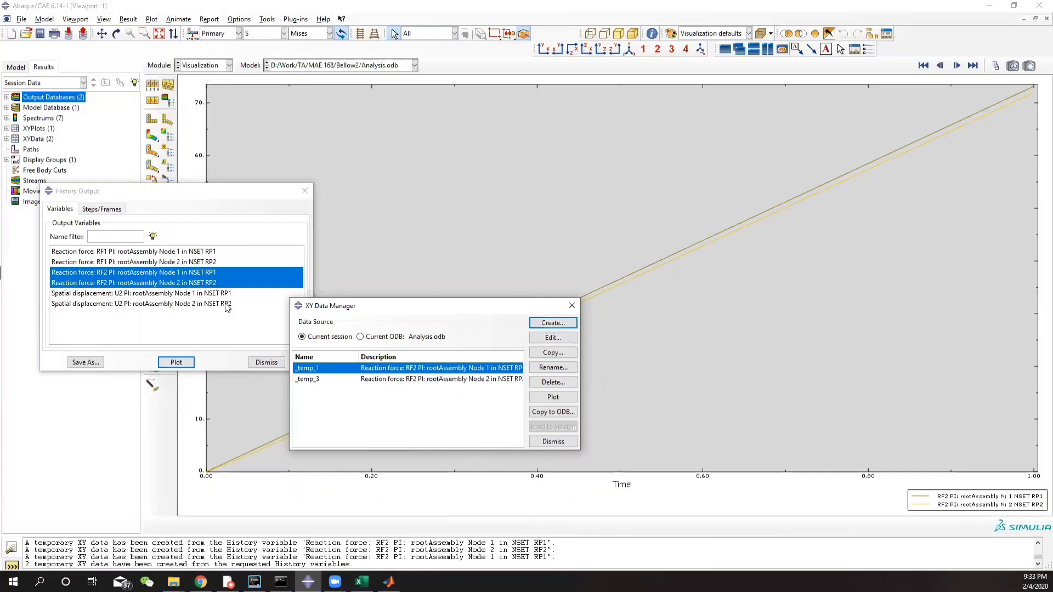
left_click(572, 306)
left_click(304, 190)
left_click(239, 19)
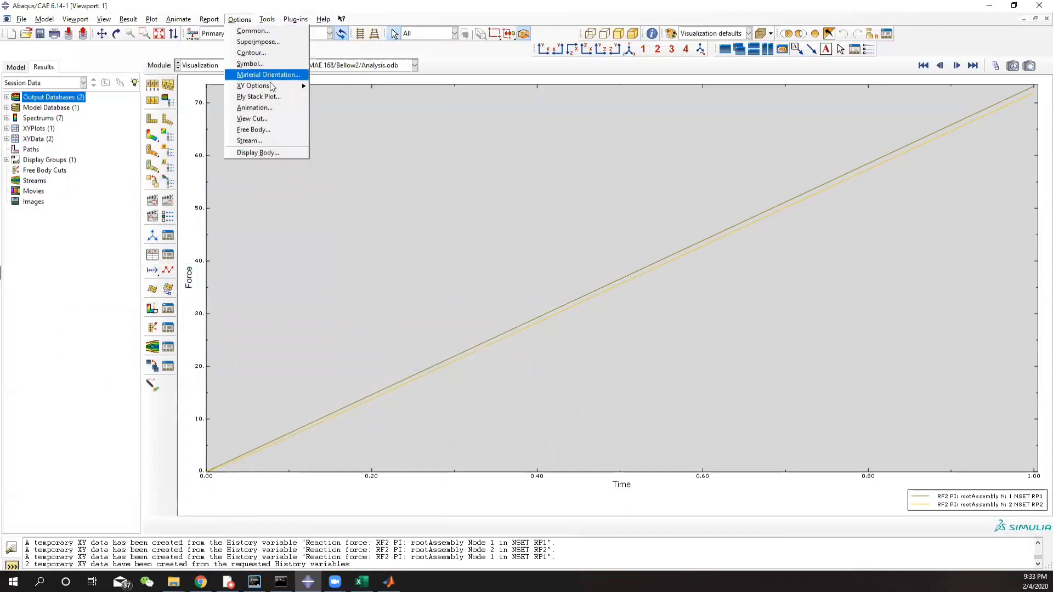
mouse_move(272, 87)
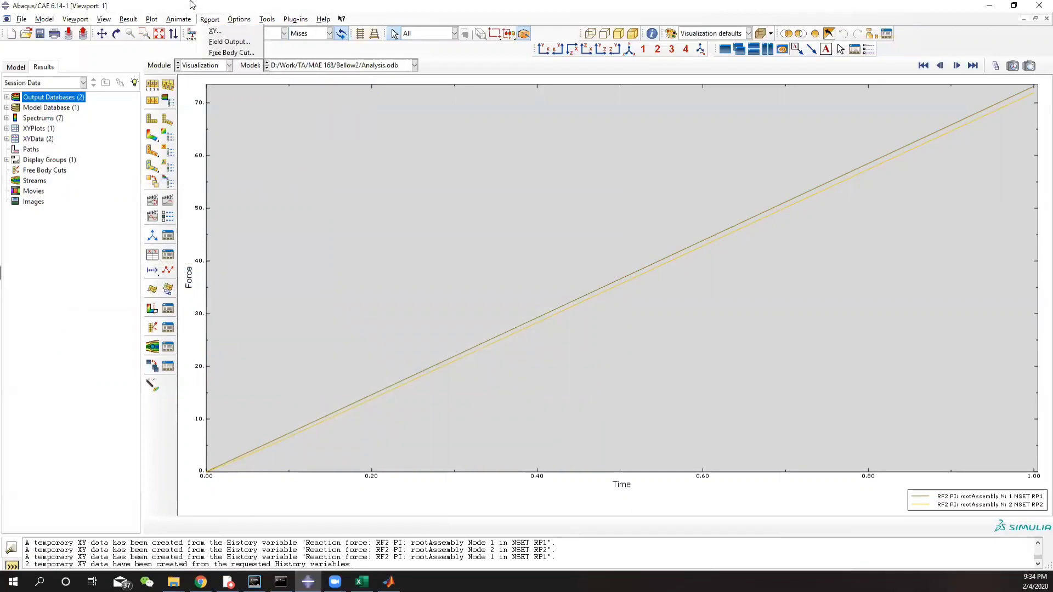
left_click(224, 31)
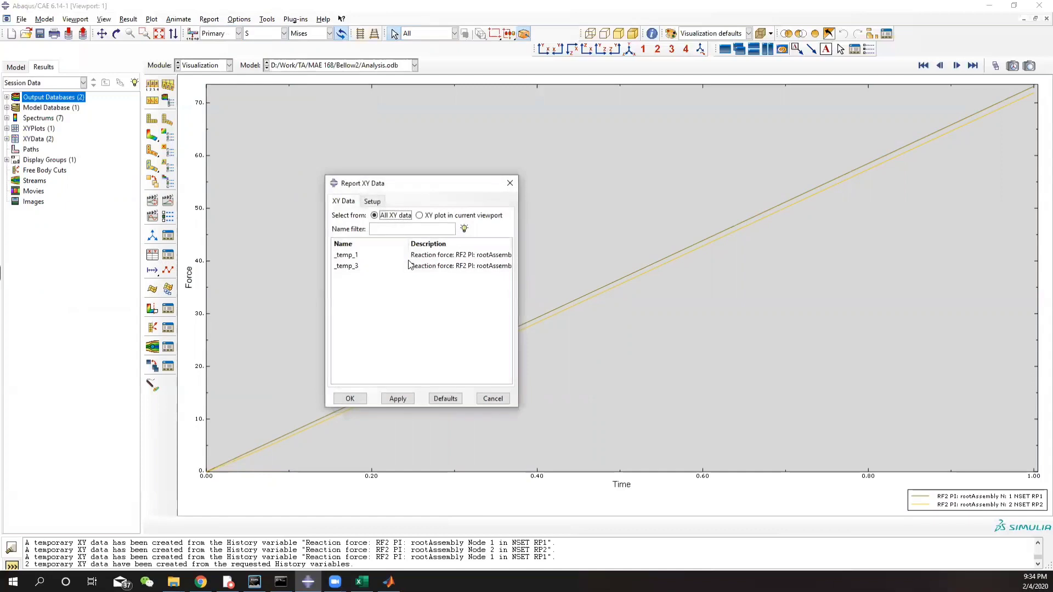
left_click(510, 183)
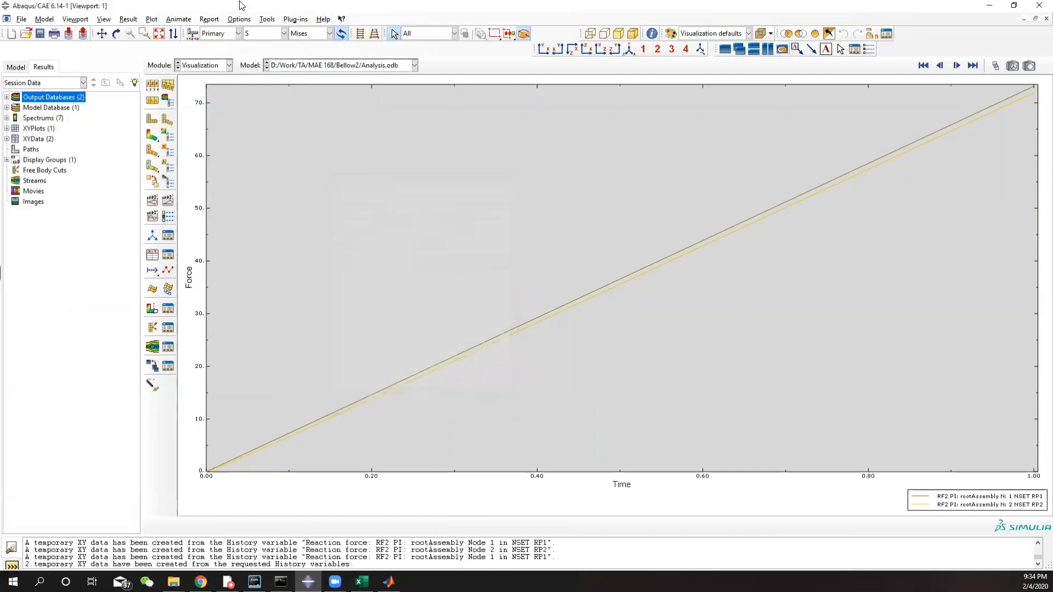
- Create XY data from the ODB history output and plot reaction force RF2 with spatial displacement U2 for node 1 in NSET RP1
left_click(267, 19)
mouse_move(320, 76)
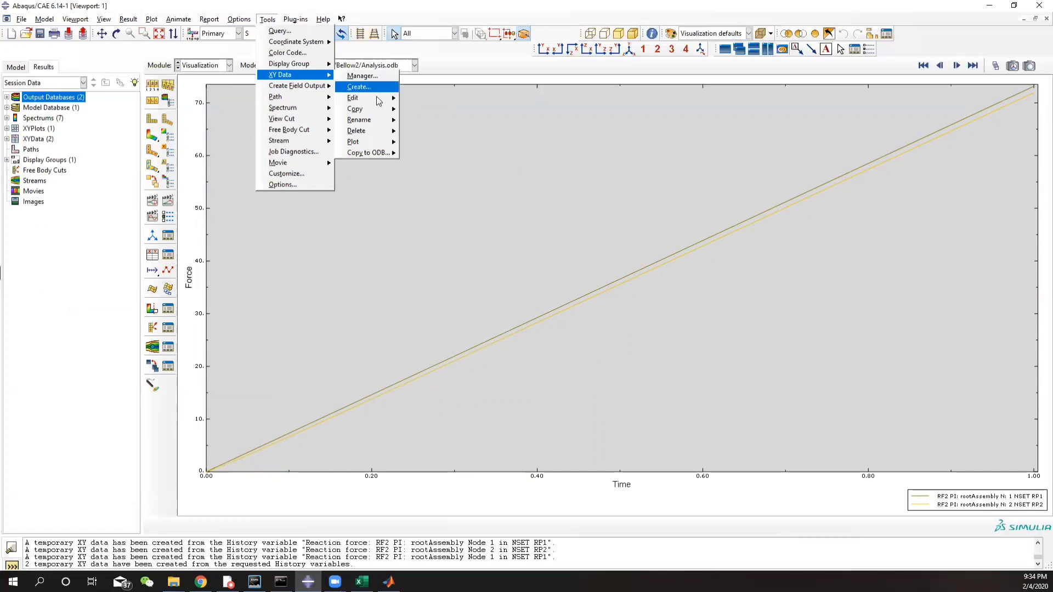
left_click(381, 89)
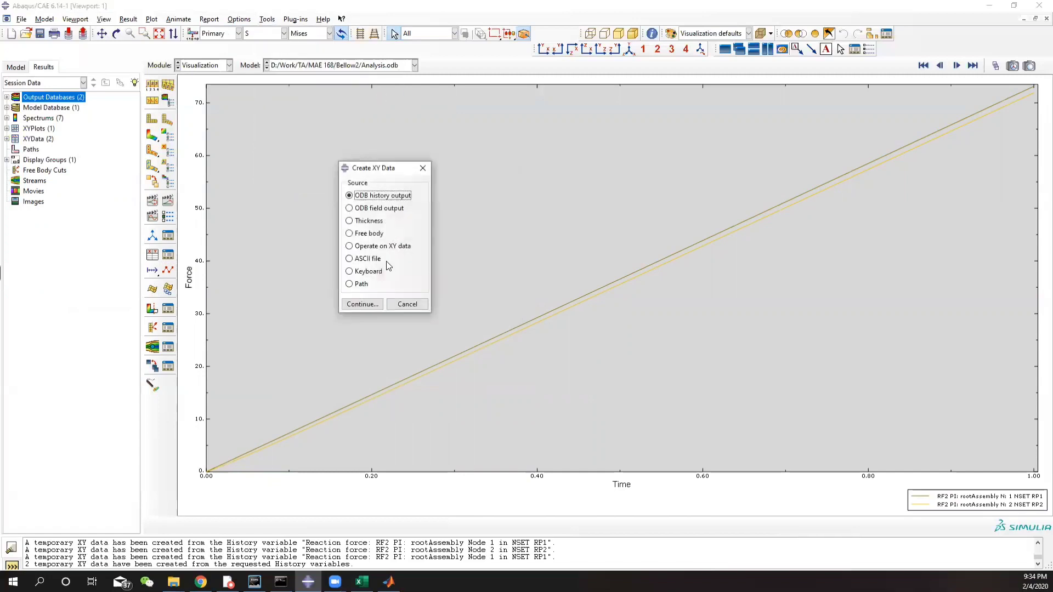
left_click(375, 304)
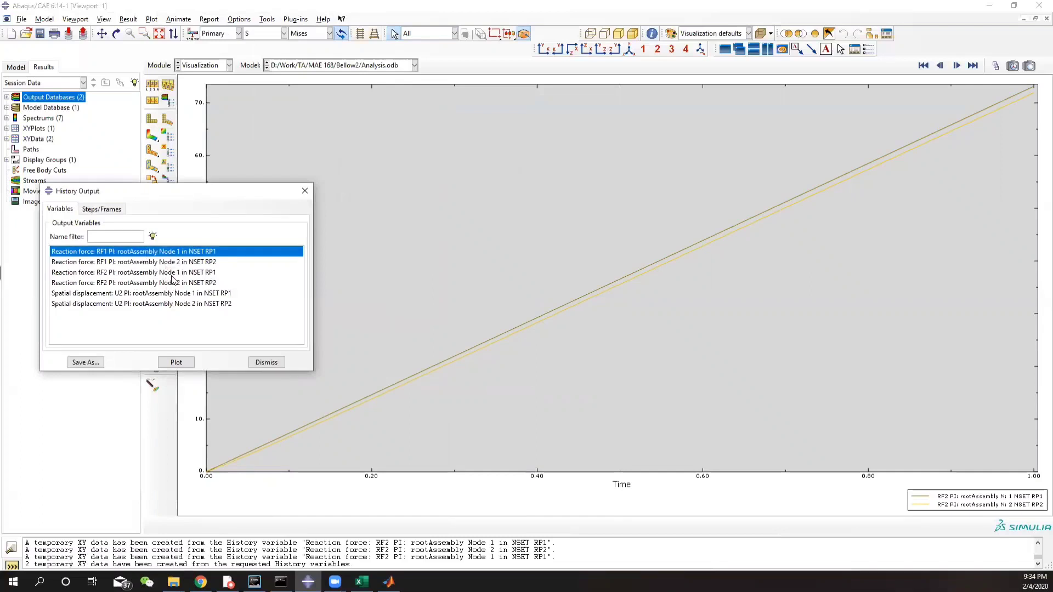
left_click(172, 273)
left_click(210, 294, "shift")
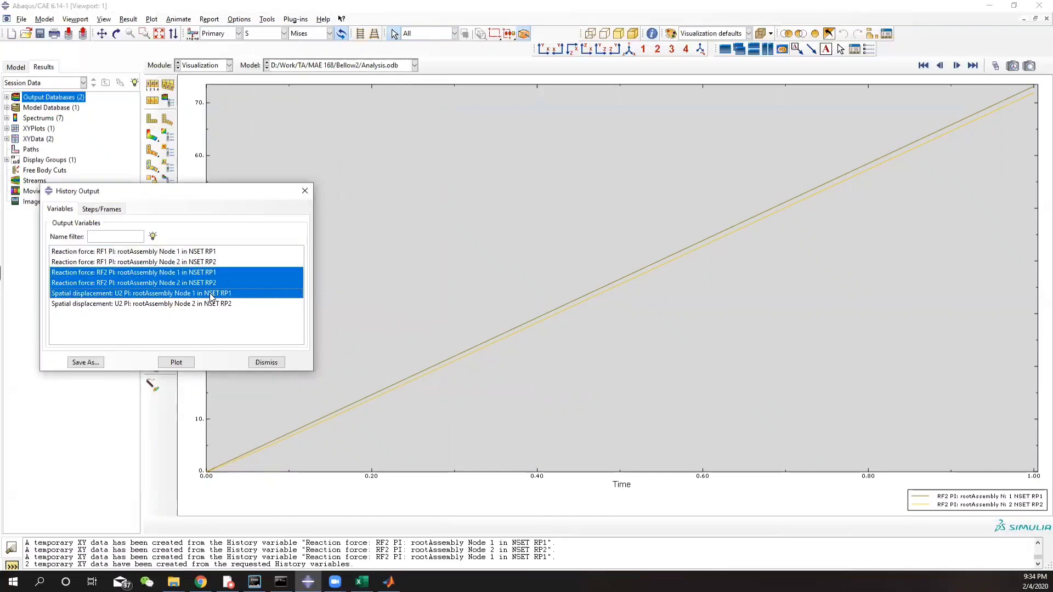
left_click(170, 262)
left_click(168, 272)
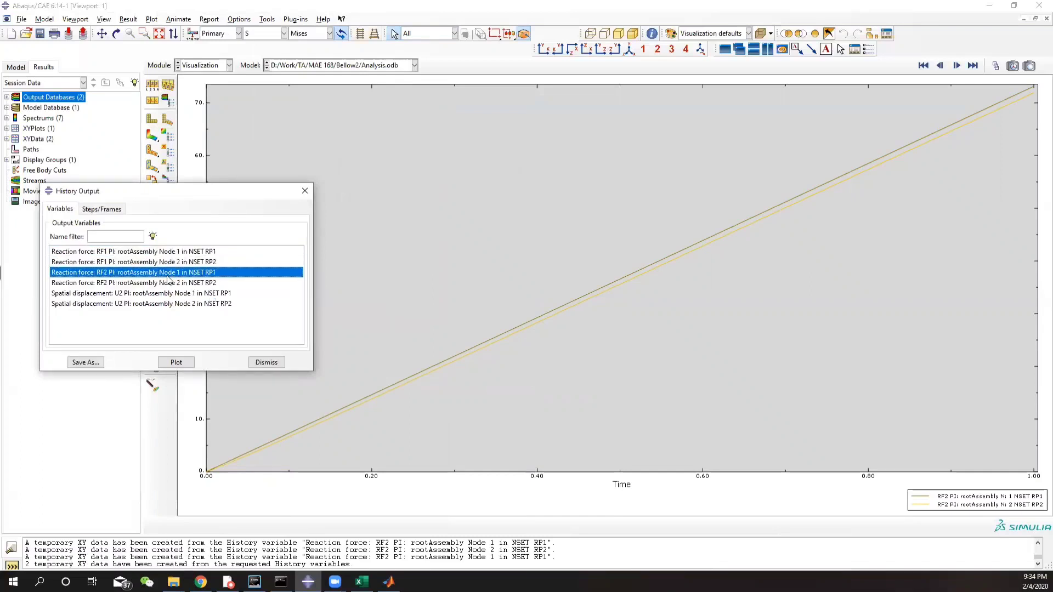
left_click(205, 294, "ctrl")
left_click(176, 363)
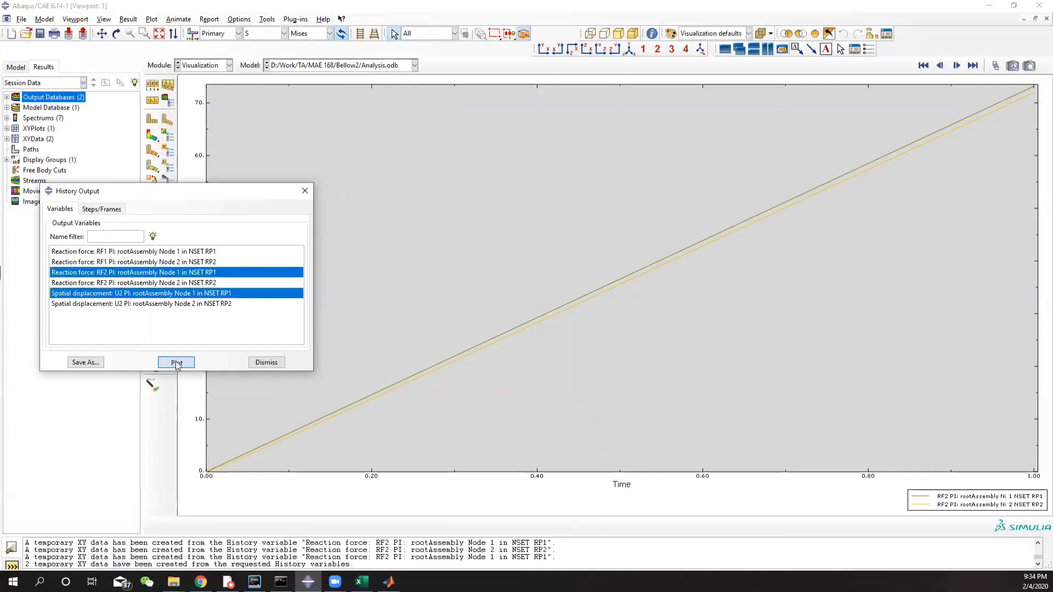
left_click(305, 191)
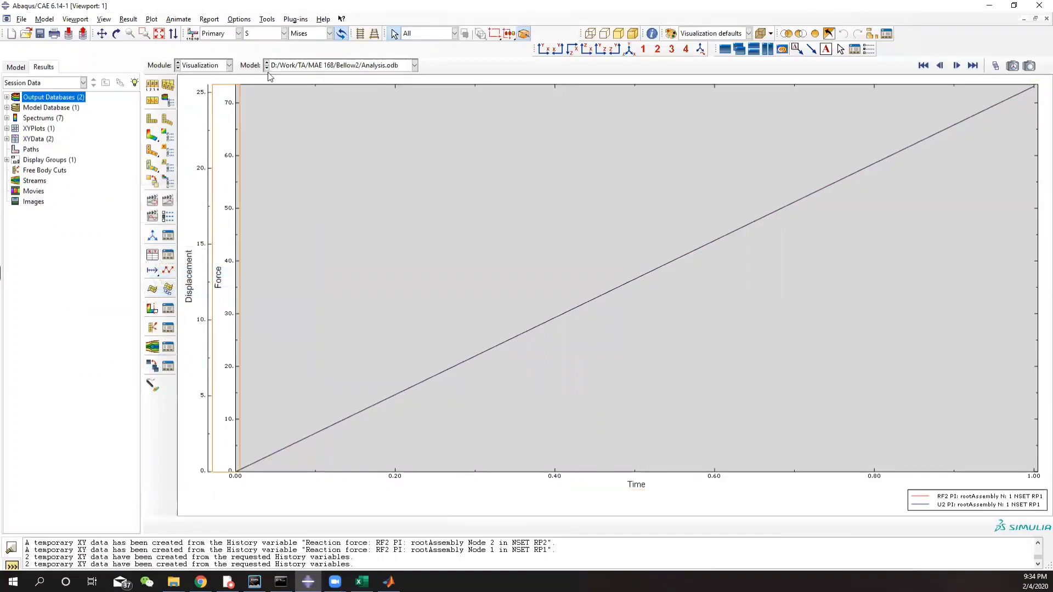
- Write the RF2 force and U2 displacement curves to an XY report file named data.txt, and close the report dialog
left_click(210, 20)
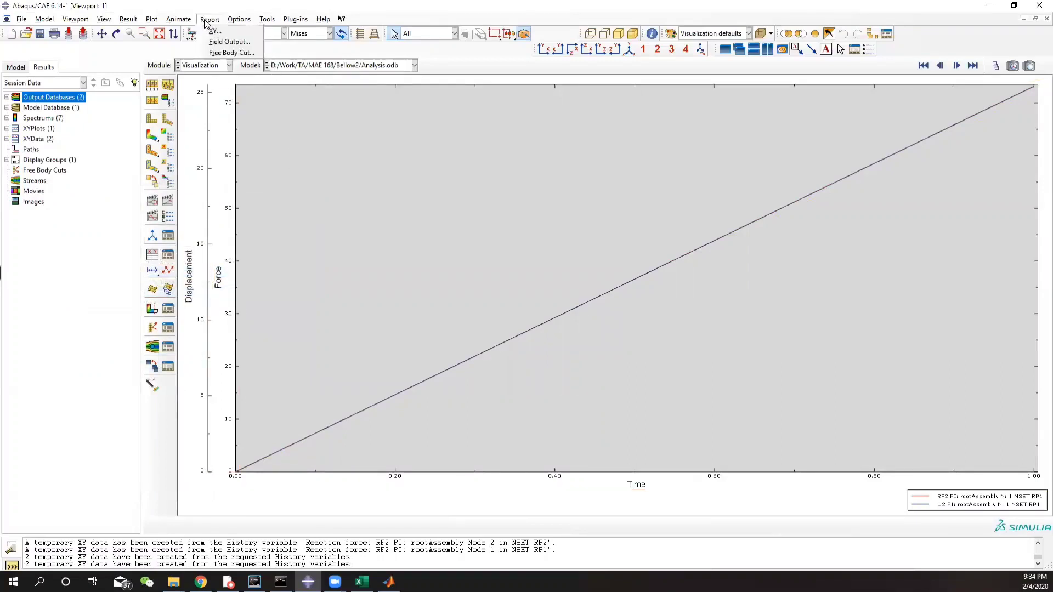
left_click(214, 31)
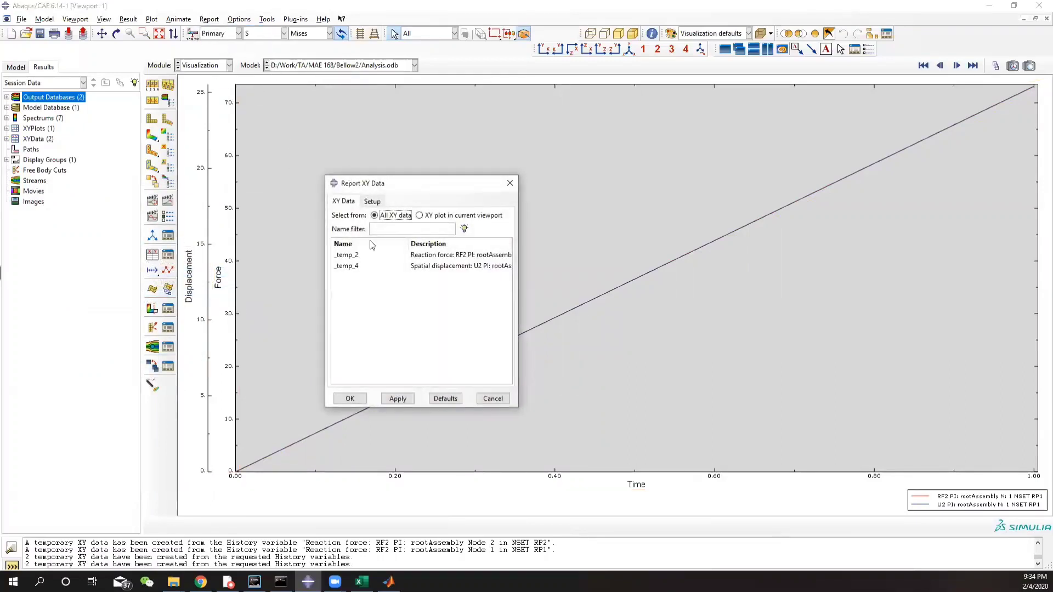
left_click(378, 267)
left_click(381, 255, "shift")
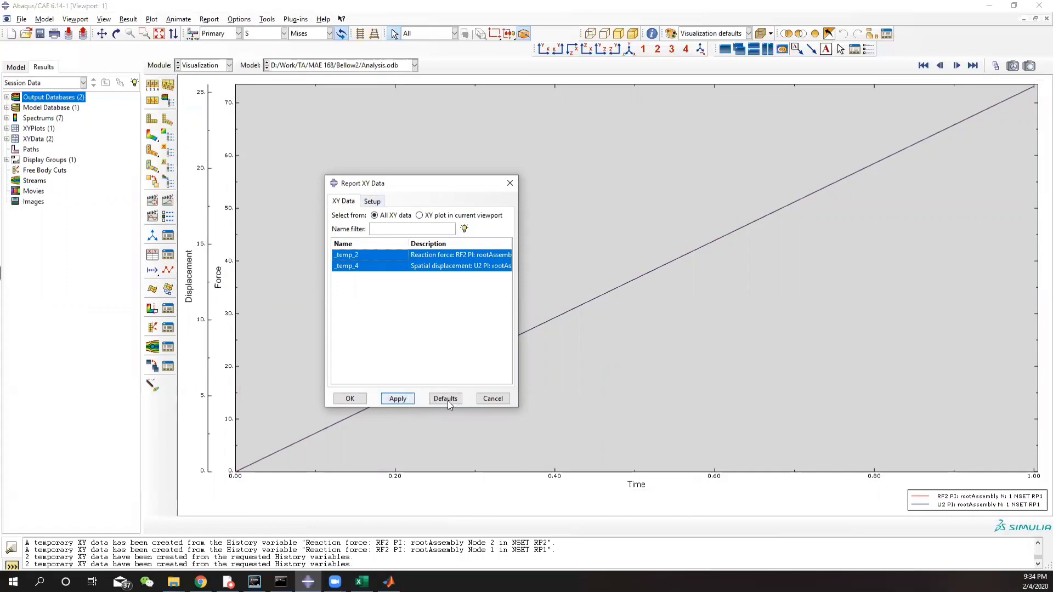
left_click(380, 203)
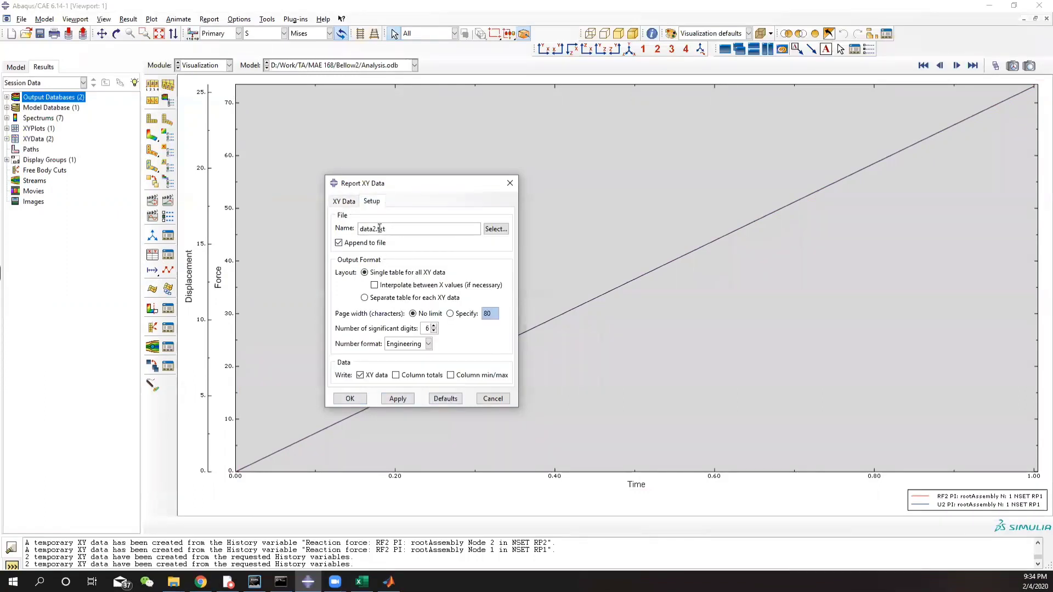
left_click_drag(387, 228, 324, 227)
type("d")
left_click(398, 398)
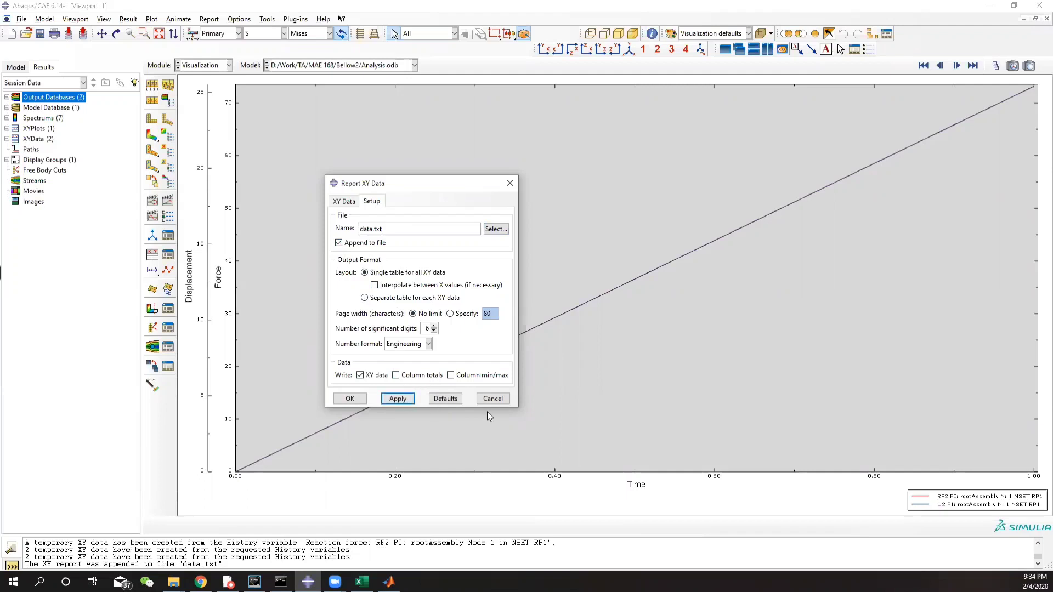
left_click(510, 183)
- Locate the exported data.txt in the Bellow2 folder in File Explorer, and switch to the blank Excel worksheet
left_click(174, 582)
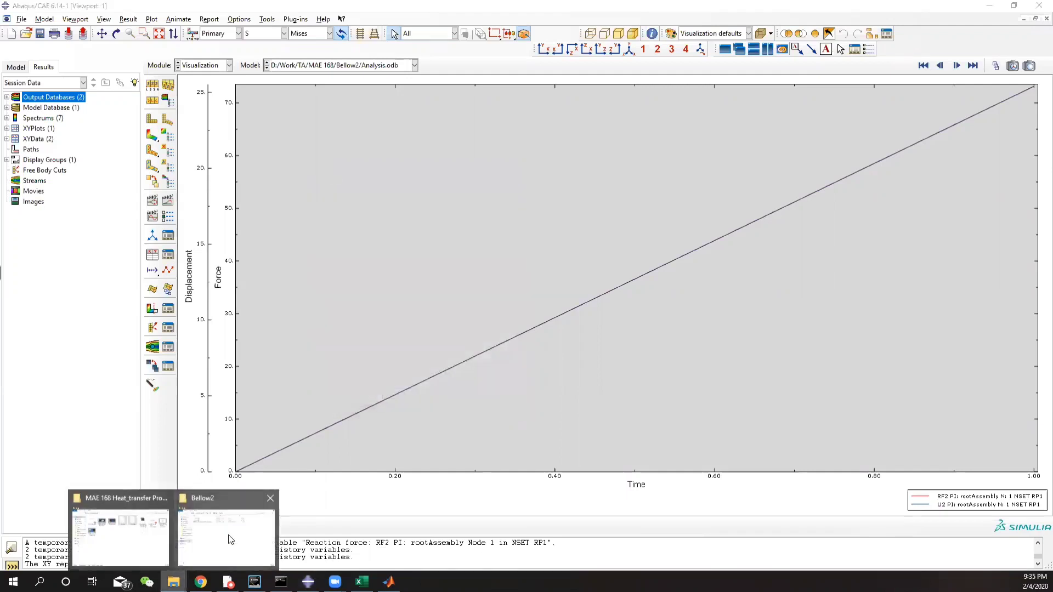
left_click(228, 539)
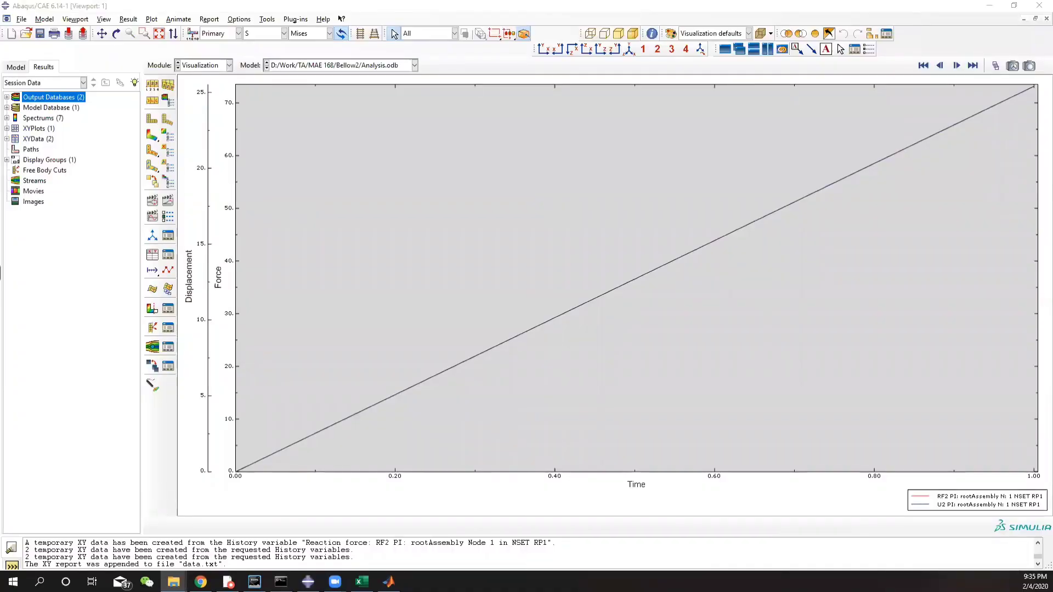
left_click_drag(0, 59, 418, 59)
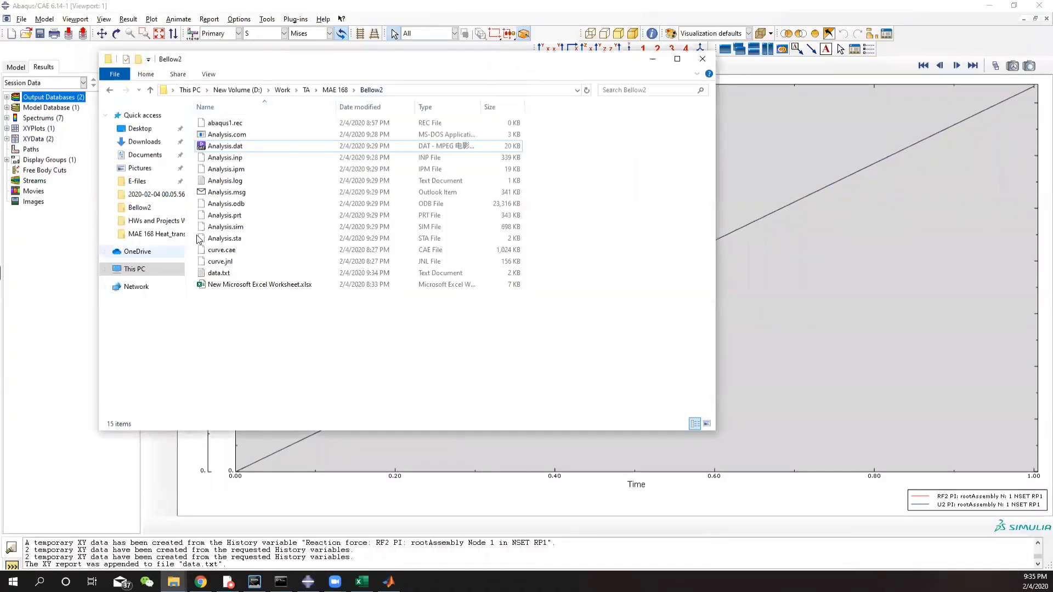
left_click(232, 273)
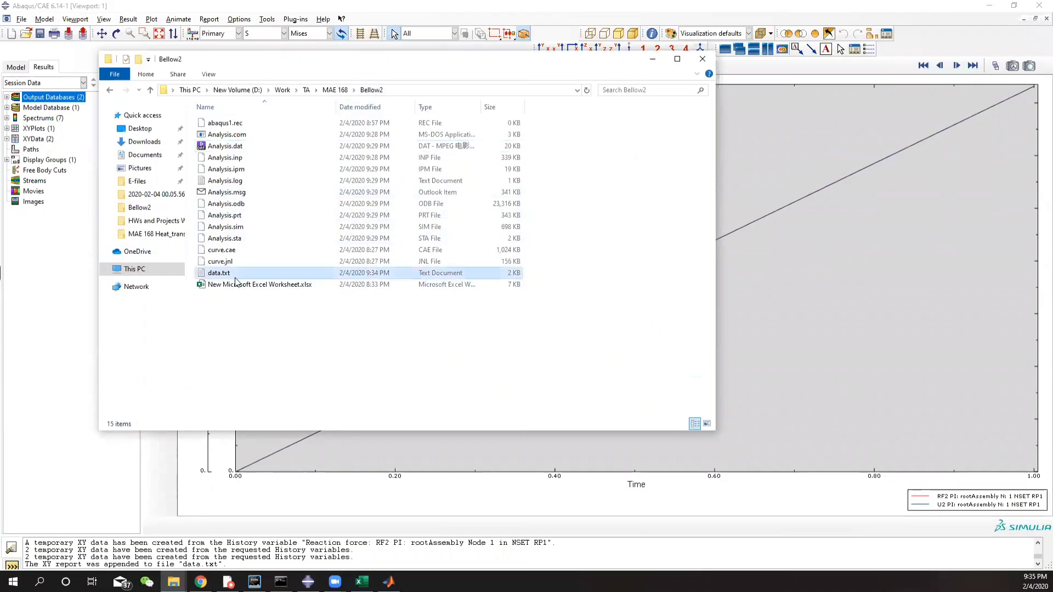
left_click(361, 581)
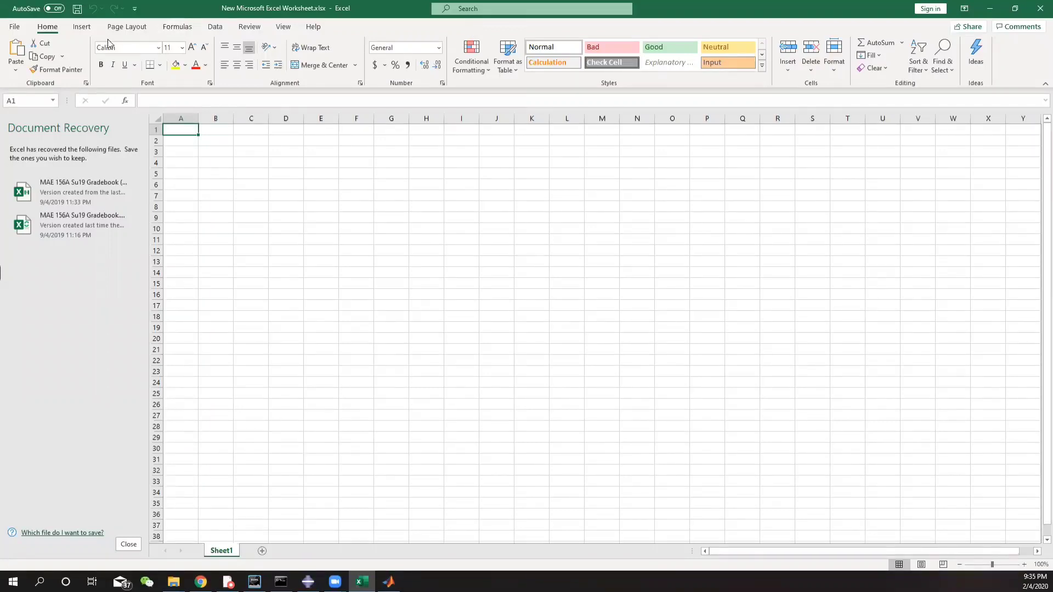
left_click(215, 26)
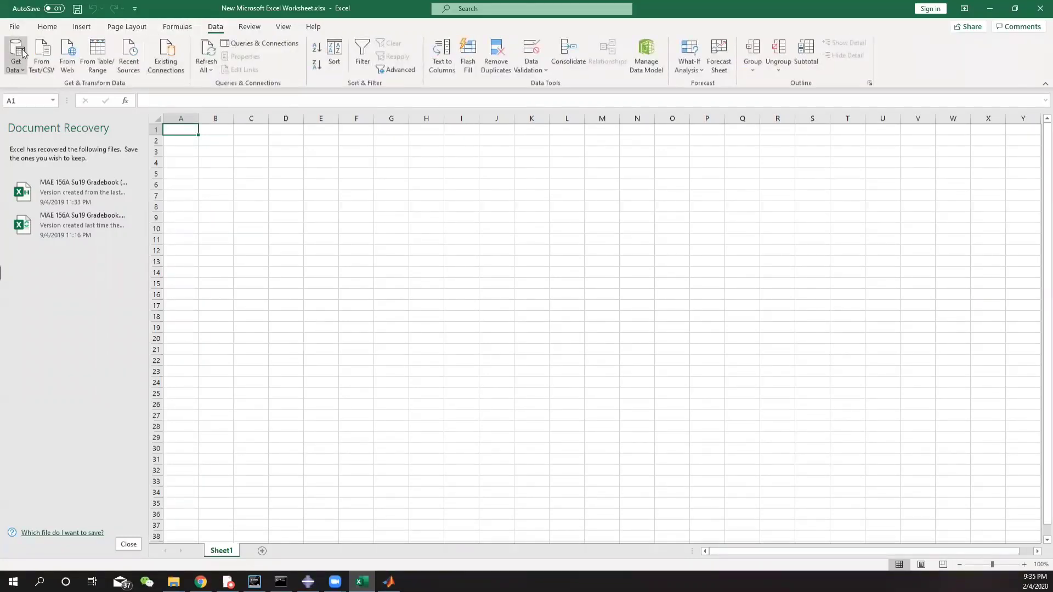
left_click(42, 55)
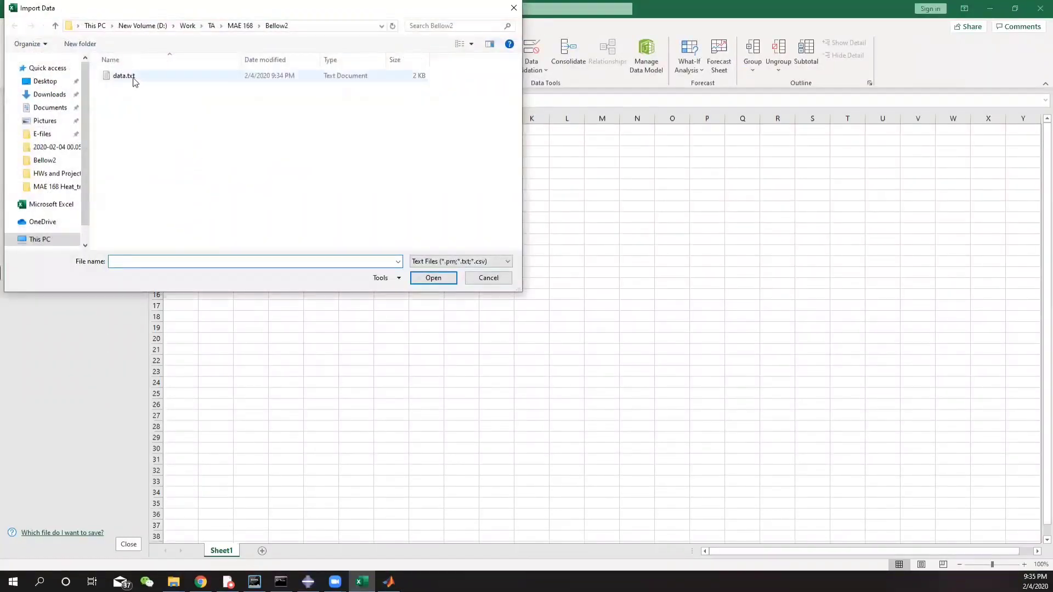
double_click(124, 76)
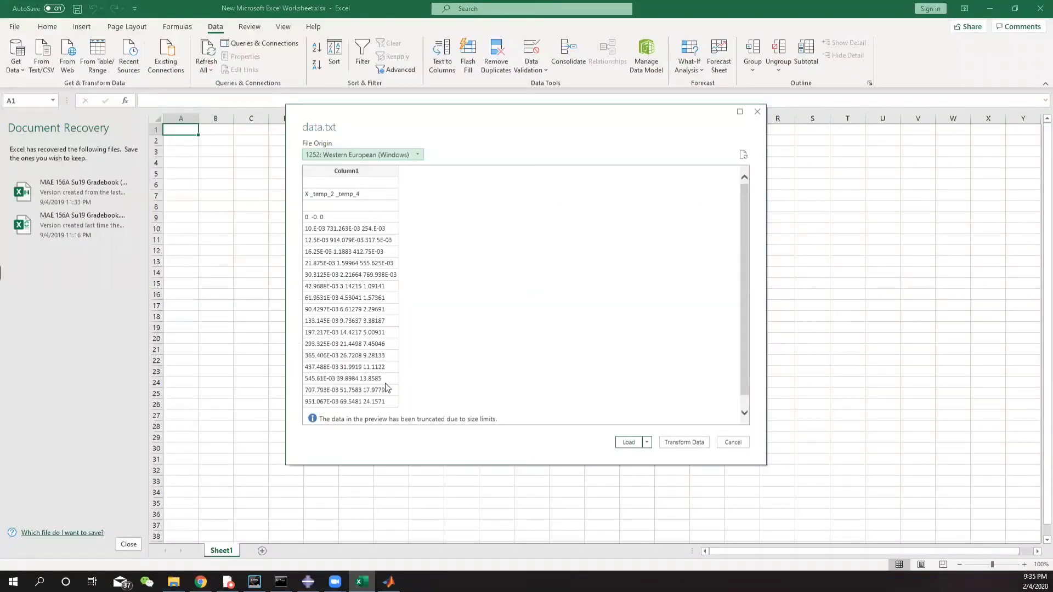
left_click(733, 444)
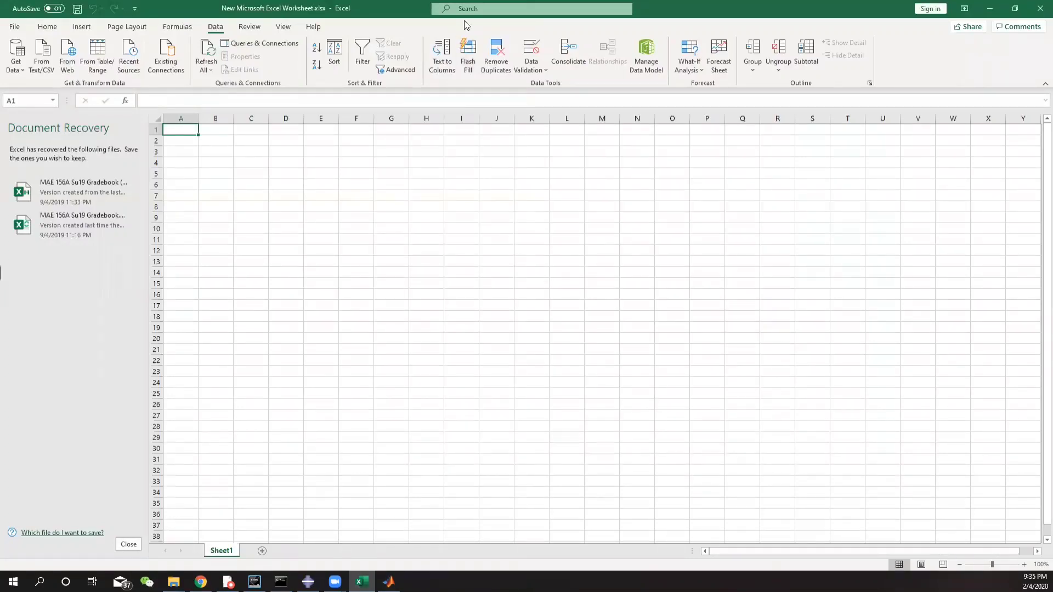
- Run Get Data From Text in the blank worksheet and choose data.txt from the Bellow2 folder for import
left_click_drag(464, 21, 411, 184)
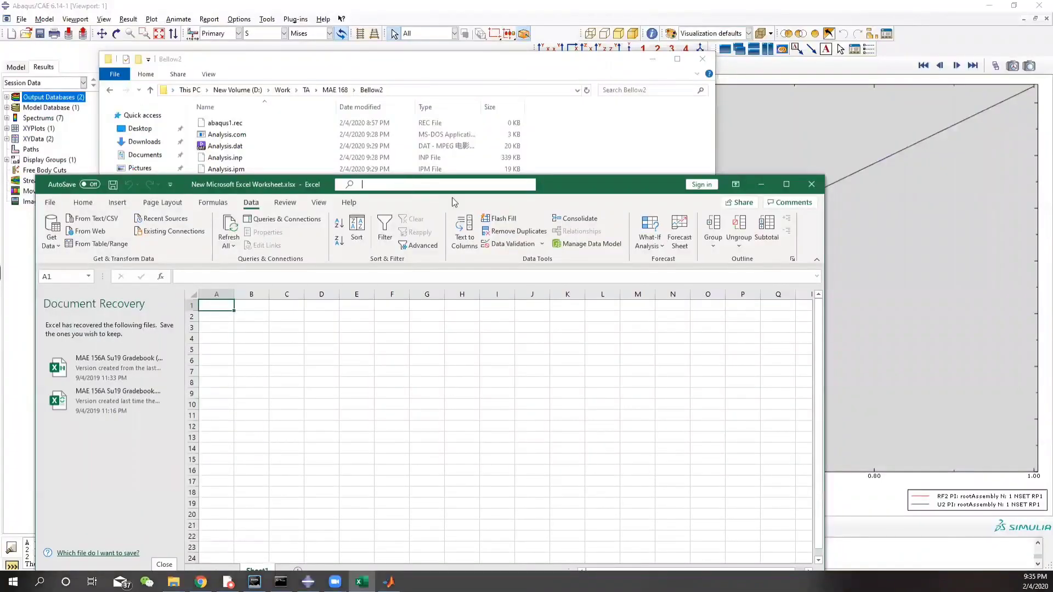
left_click_drag(589, 181, 622, 158)
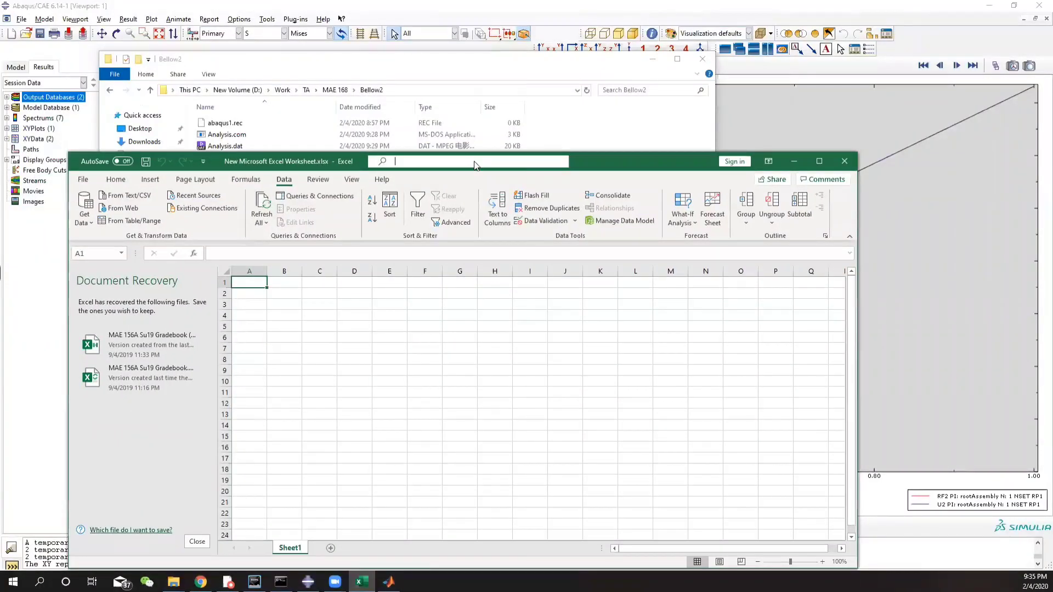
left_click(476, 166)
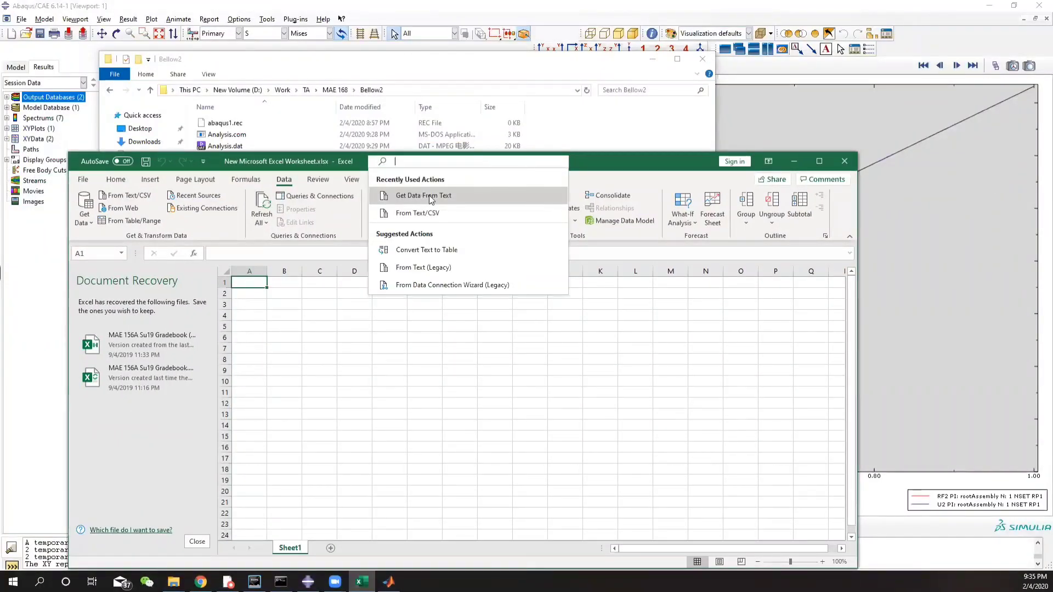
left_click(458, 196)
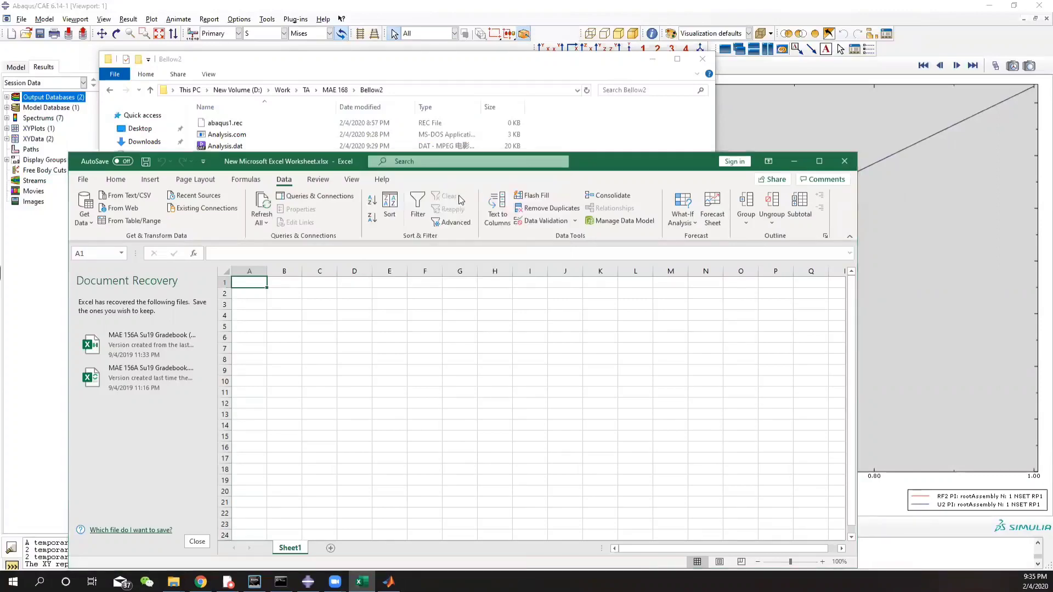
left_click(465, 229)
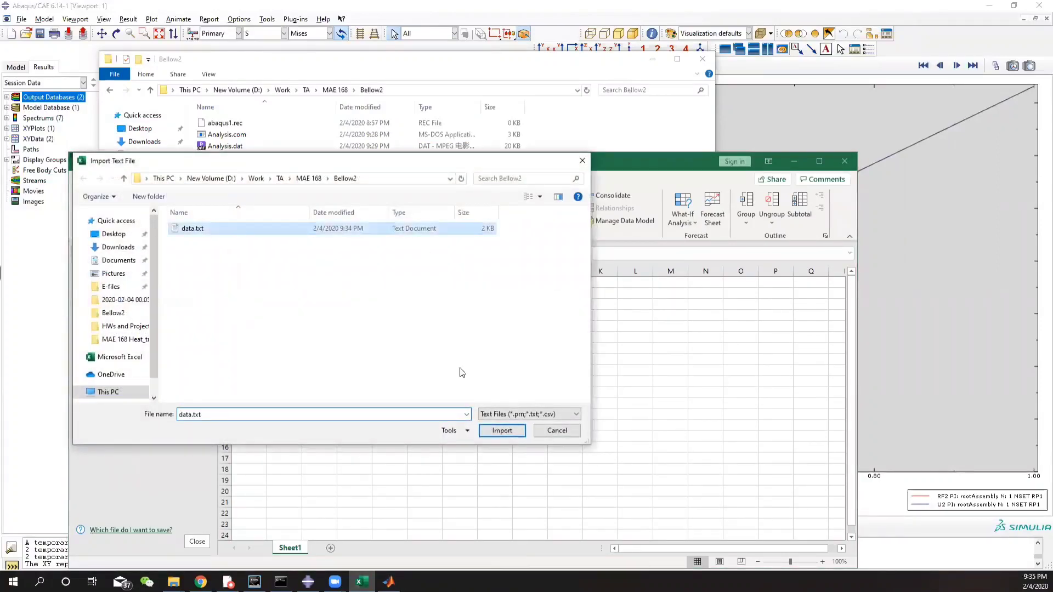
left_click(501, 431)
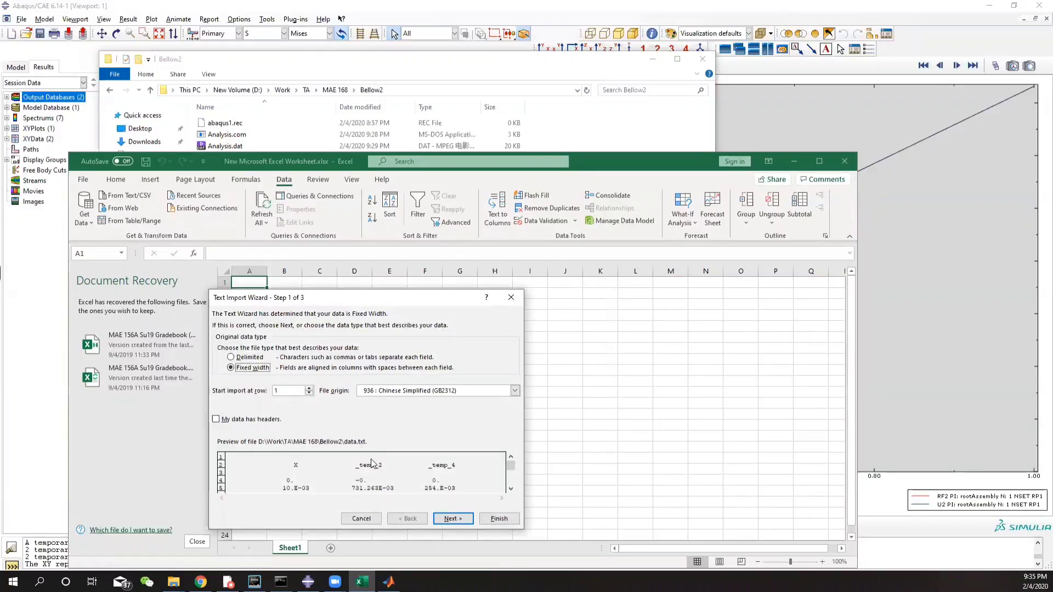
- Complete the text import as fixed width with General column format, placing the data in the existing worksheet at A1
left_click(463, 519)
left_click(453, 519)
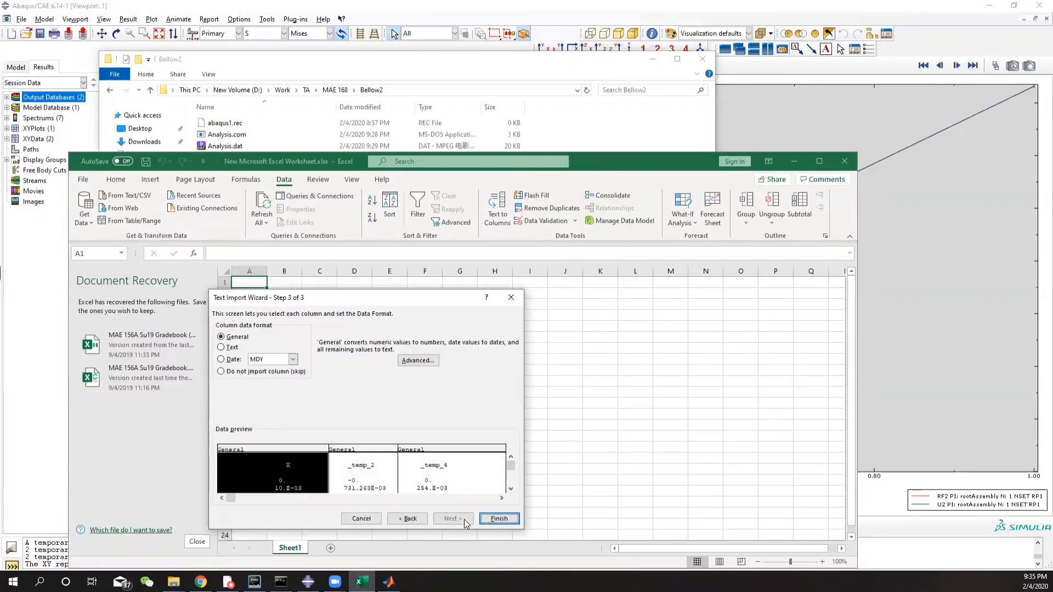
left_click(513, 516)
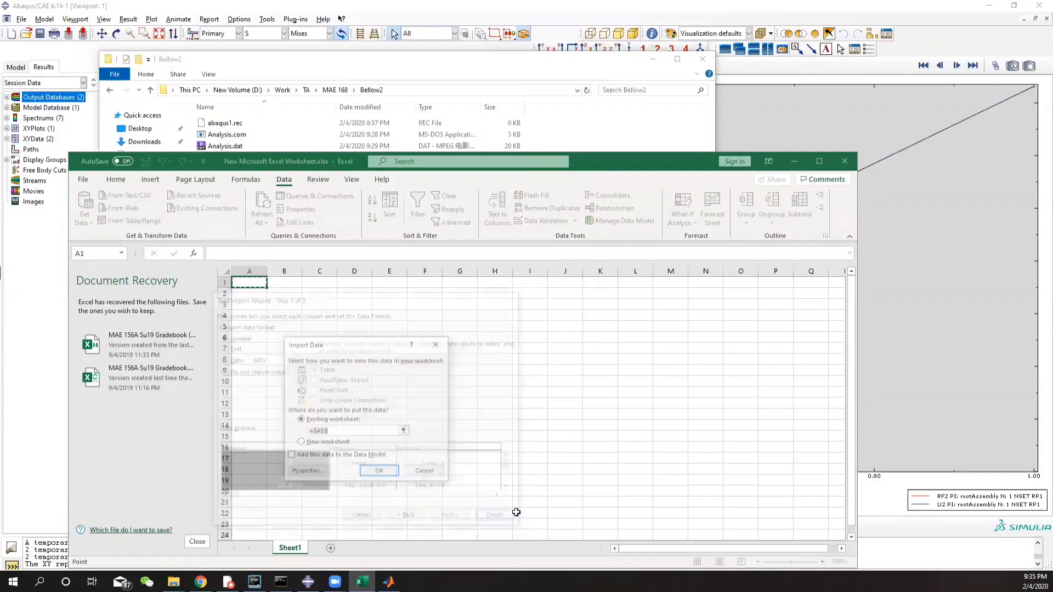
left_click(382, 471)
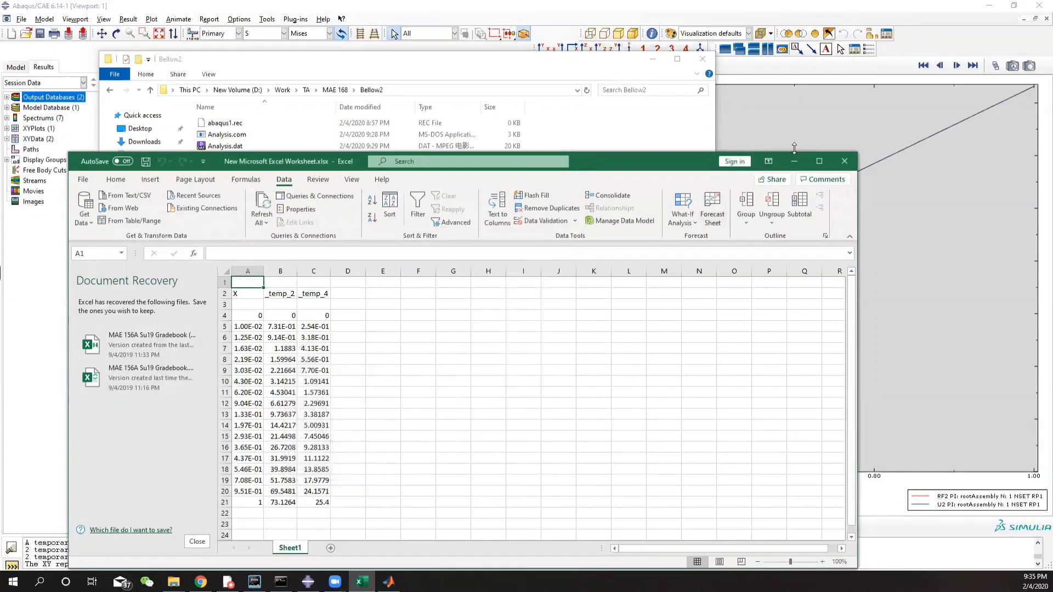
- Maximize the workbook, widen column B slightly, and highlight the imported X and _temp_4 values in rows 4 to 21
left_click(819, 161)
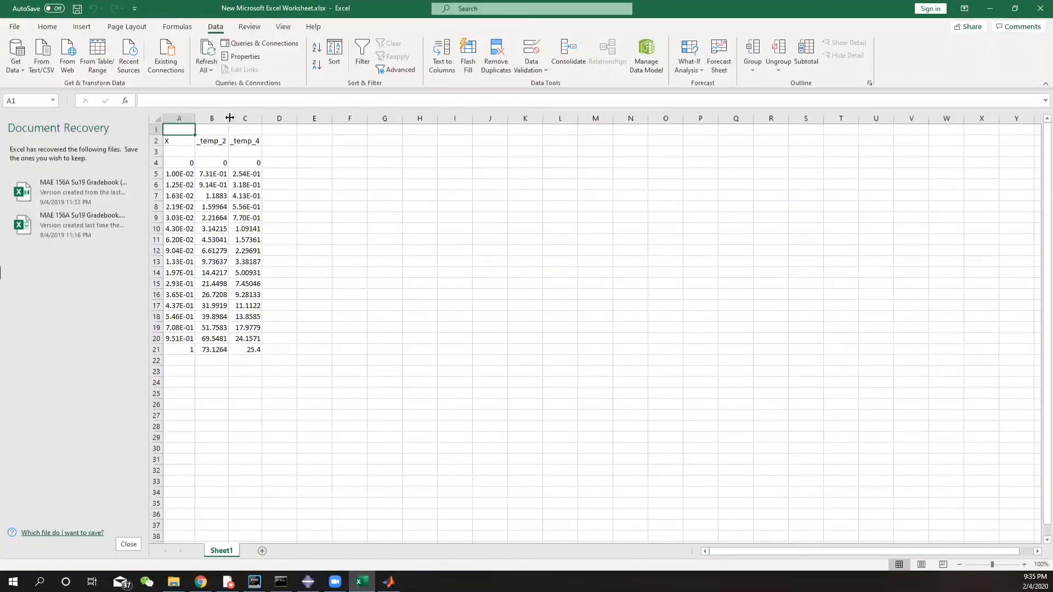
left_click_drag(230, 117, 242, 118)
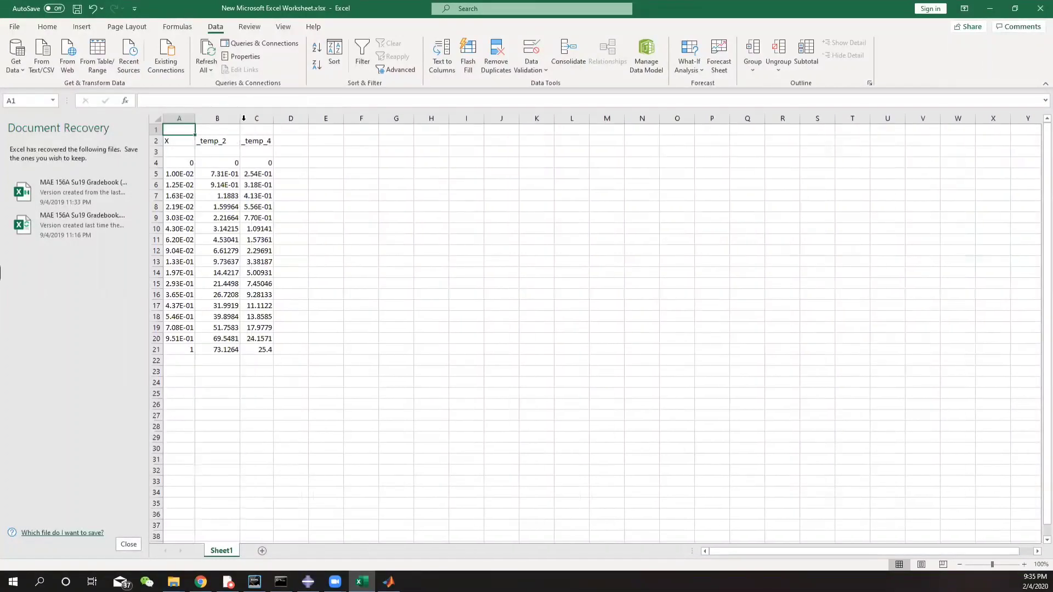
left_click(222, 352)
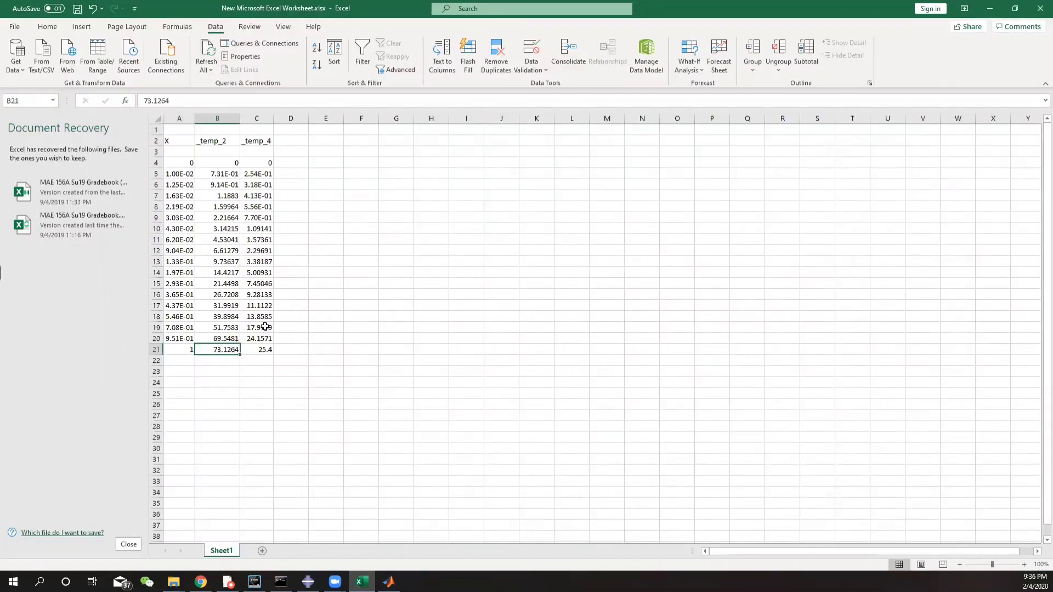
left_click(182, 165)
left_click_drag(182, 179, 184, 353)
left_click_drag(270, 163, 266, 346)
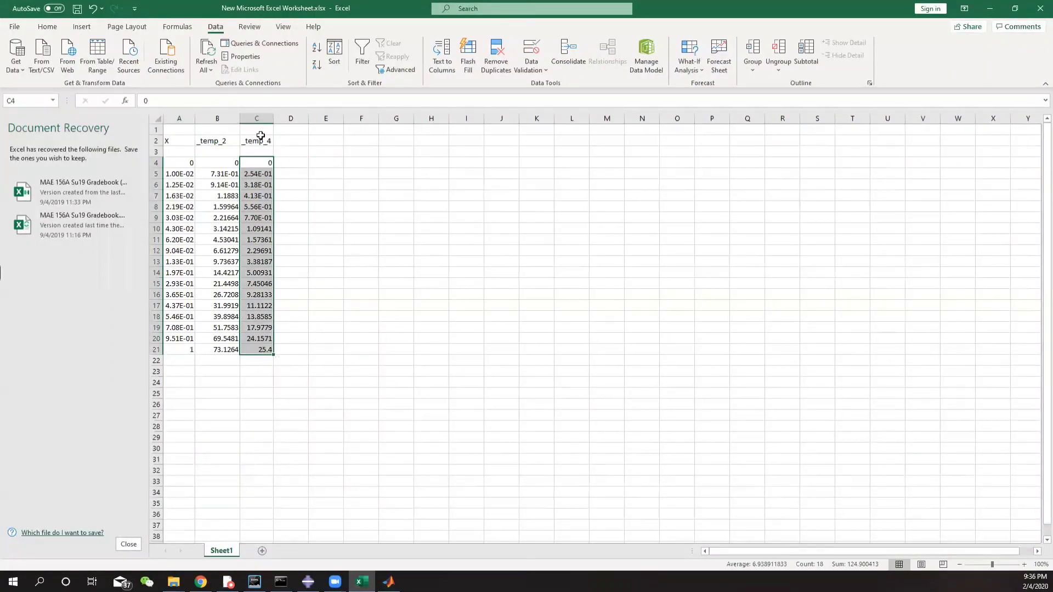
- Move the _temp_2 force values in B4:B21 to D4:D21, beside the displacement values in column C
left_click_drag(230, 163, 230, 349)
key("ctrl+v")
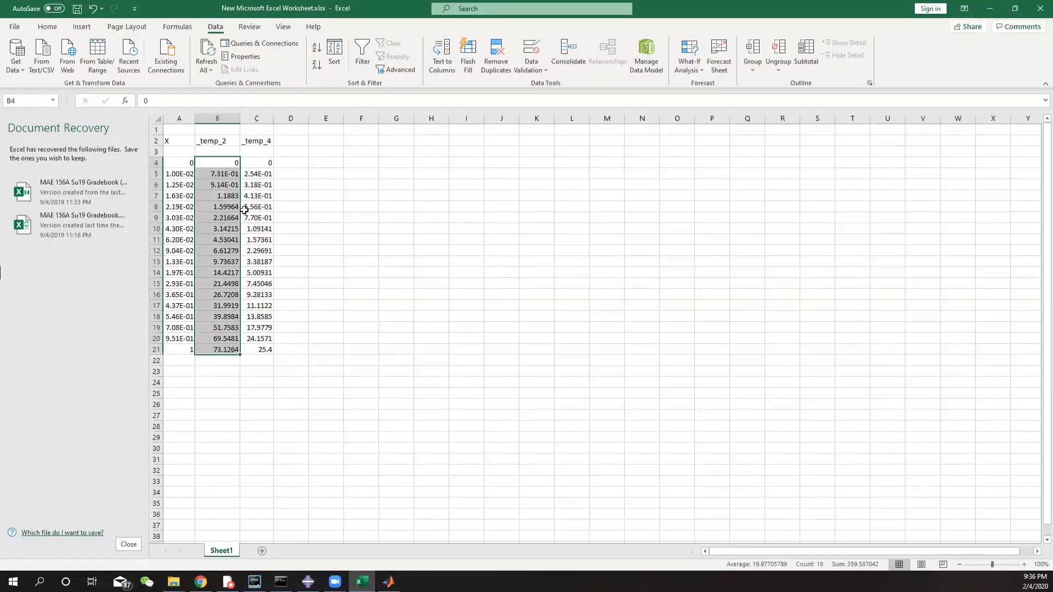
left_click_drag(242, 210, 311, 207)
left_click(396, 185)
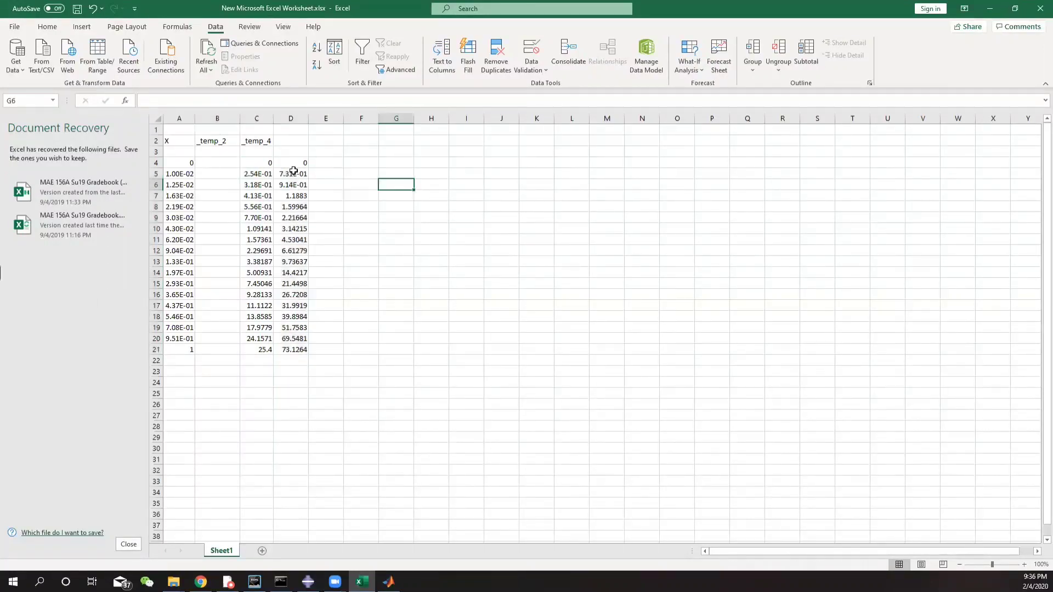
- Insert a scatter chart with smooth lines and markers from the displacement and force values in C4:D21
left_click_drag(266, 163, 302, 350)
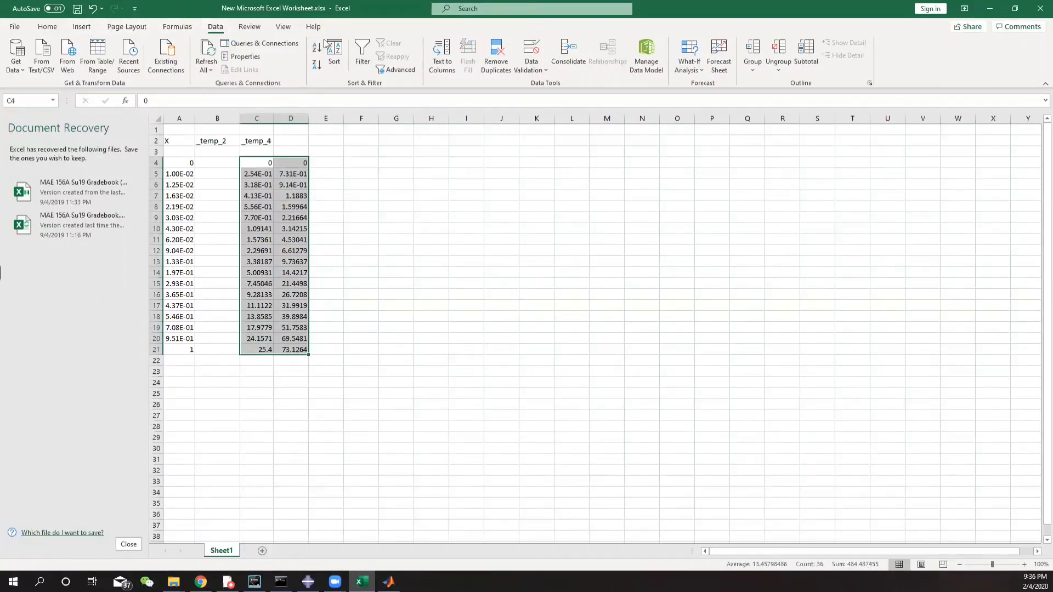
left_click(82, 27)
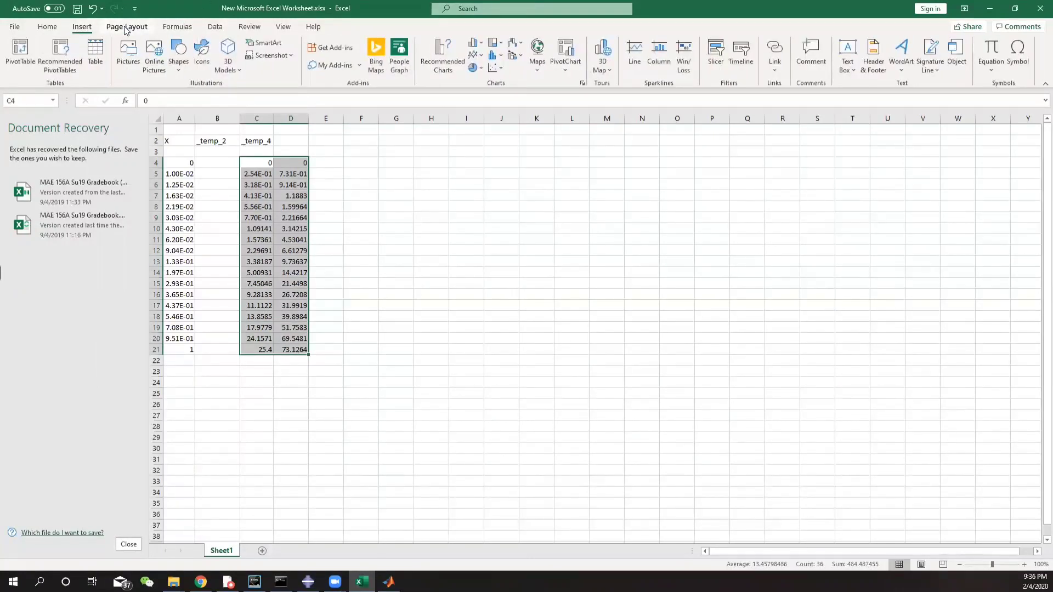
left_click(499, 69)
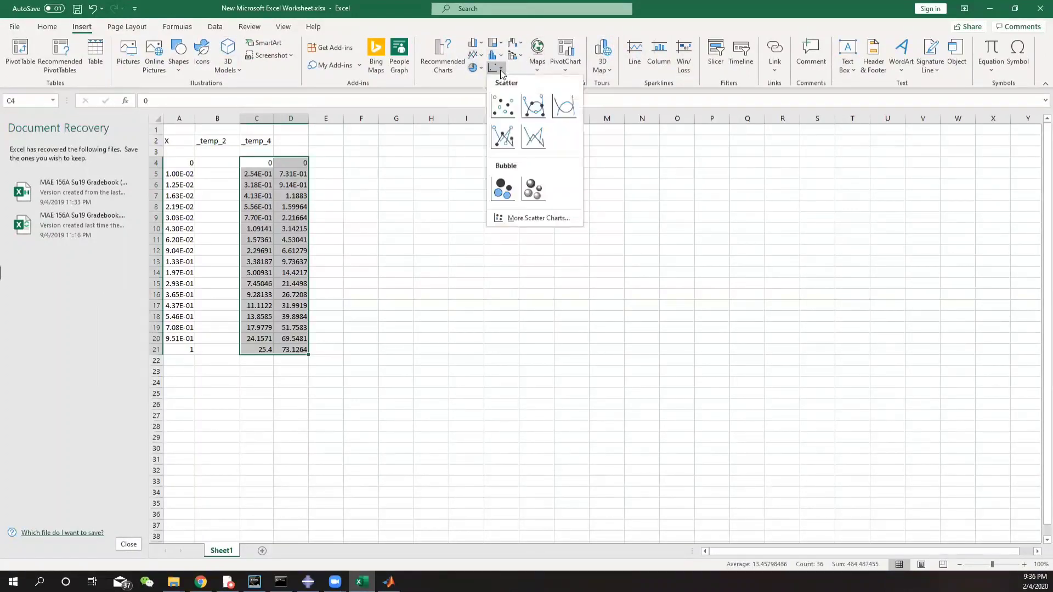
left_click(533, 105)
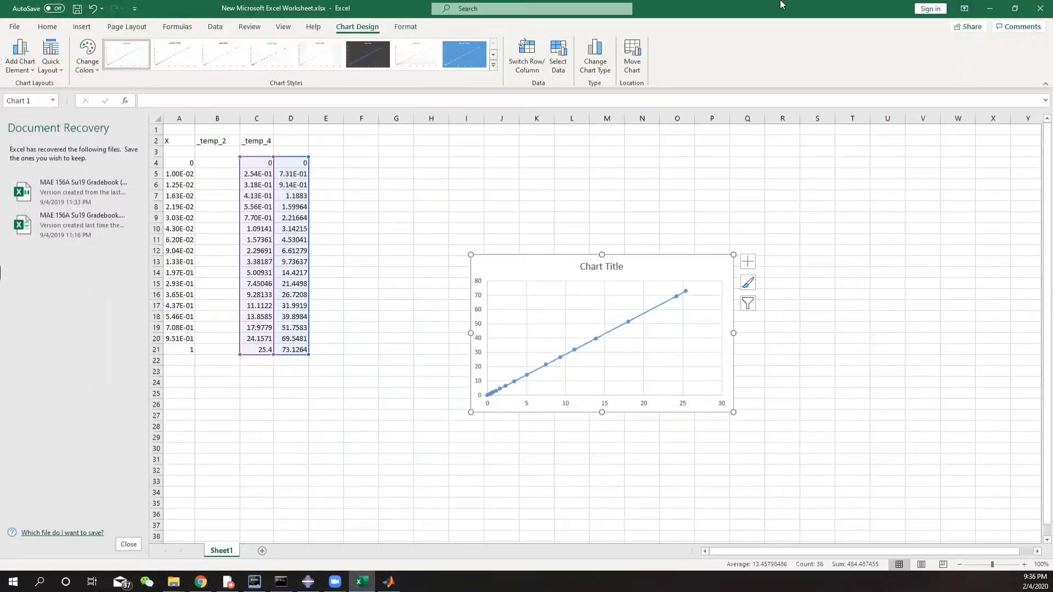
- Return to Abaqus/CAE, replace the XY plot with the Mises stress contours on the deformed bellows, and show both bellows
left_click(989, 12)
left_click(653, 59)
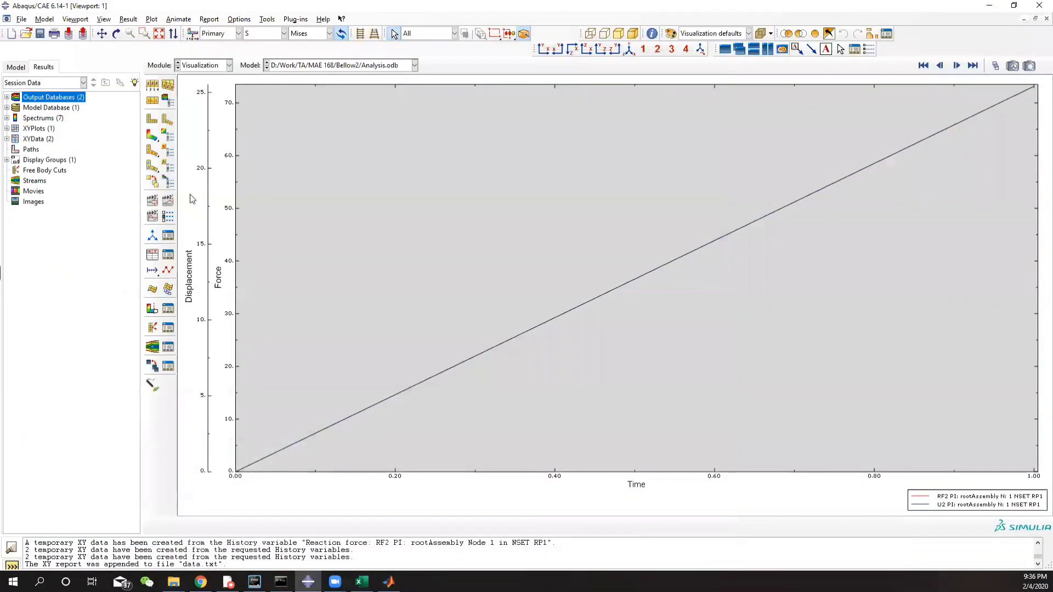
left_click(154, 134)
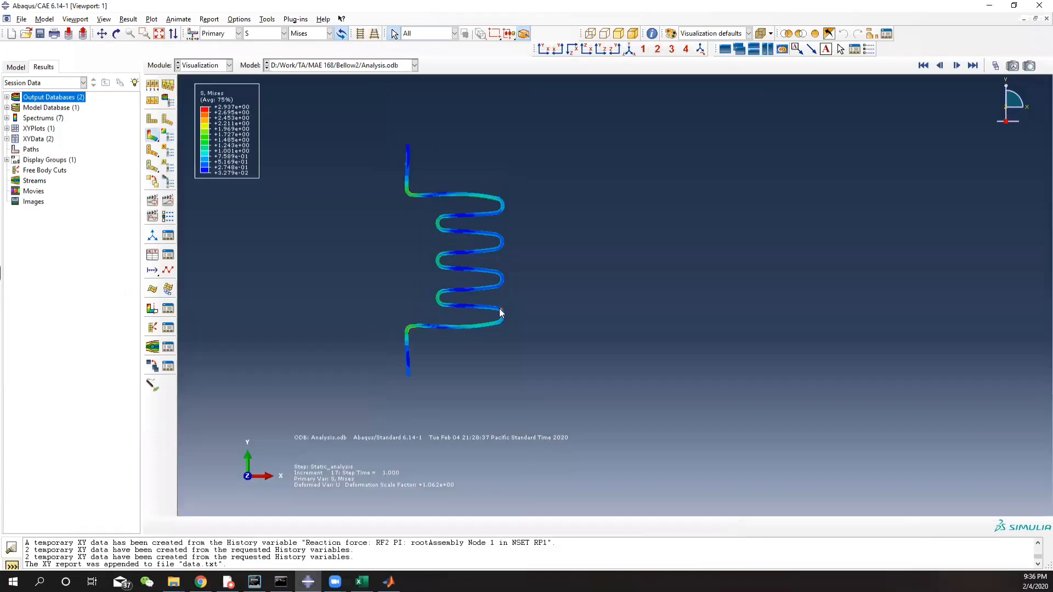
middle_click_drag(555, 156, 565, 218, "ctrl+alt")
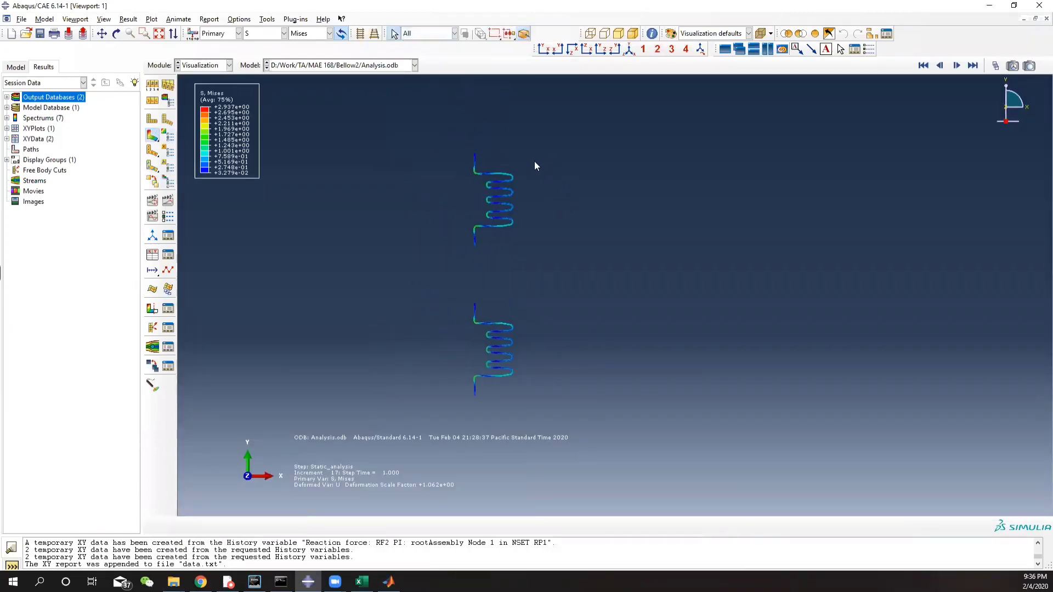